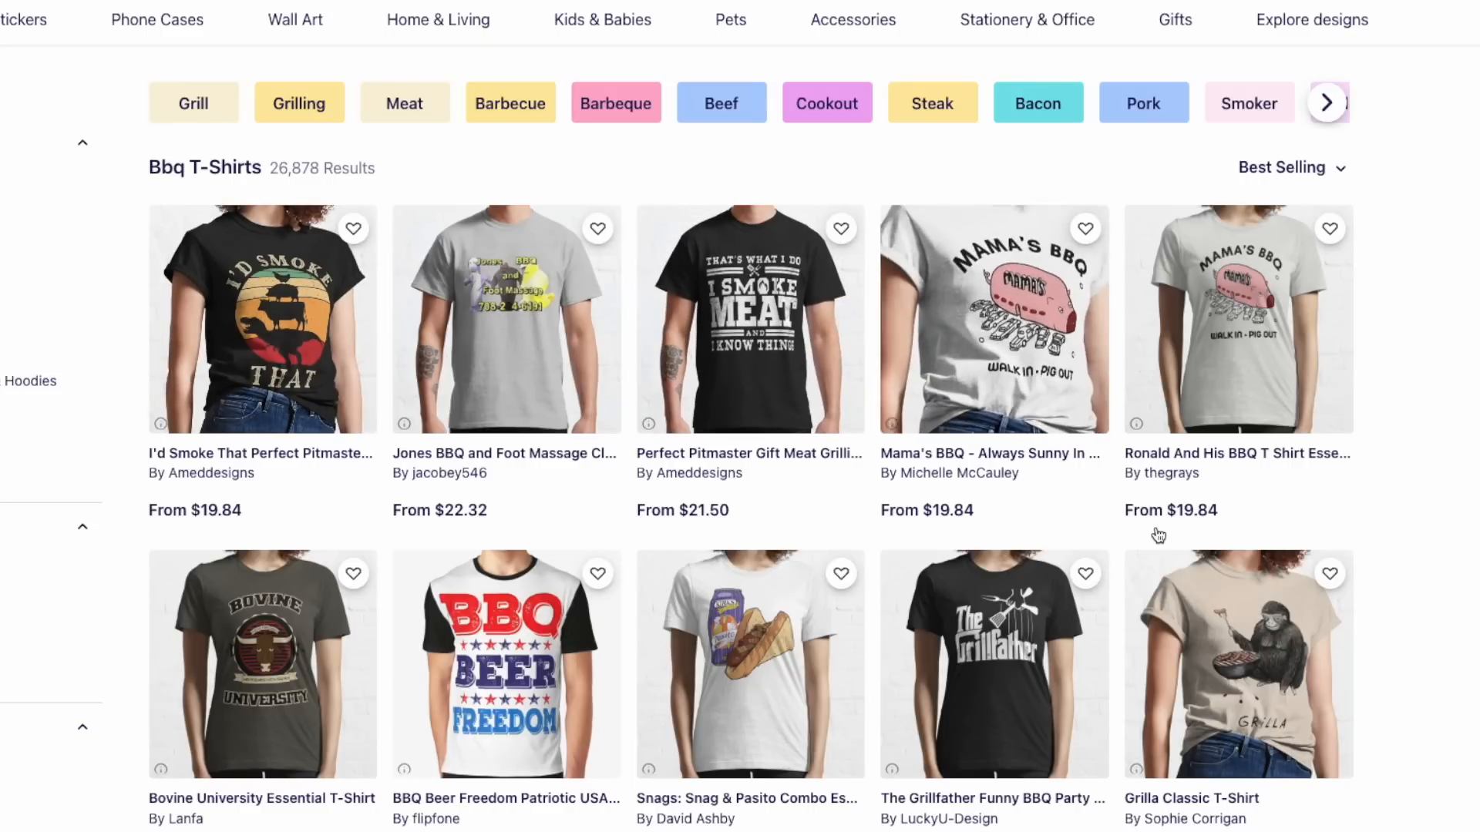
Step: Browse the best-selling BBQ T-shirt results to review popular slogans and graphic styles
scroll(994, 324, down, 1)
scroll(986, 629, down, 5)
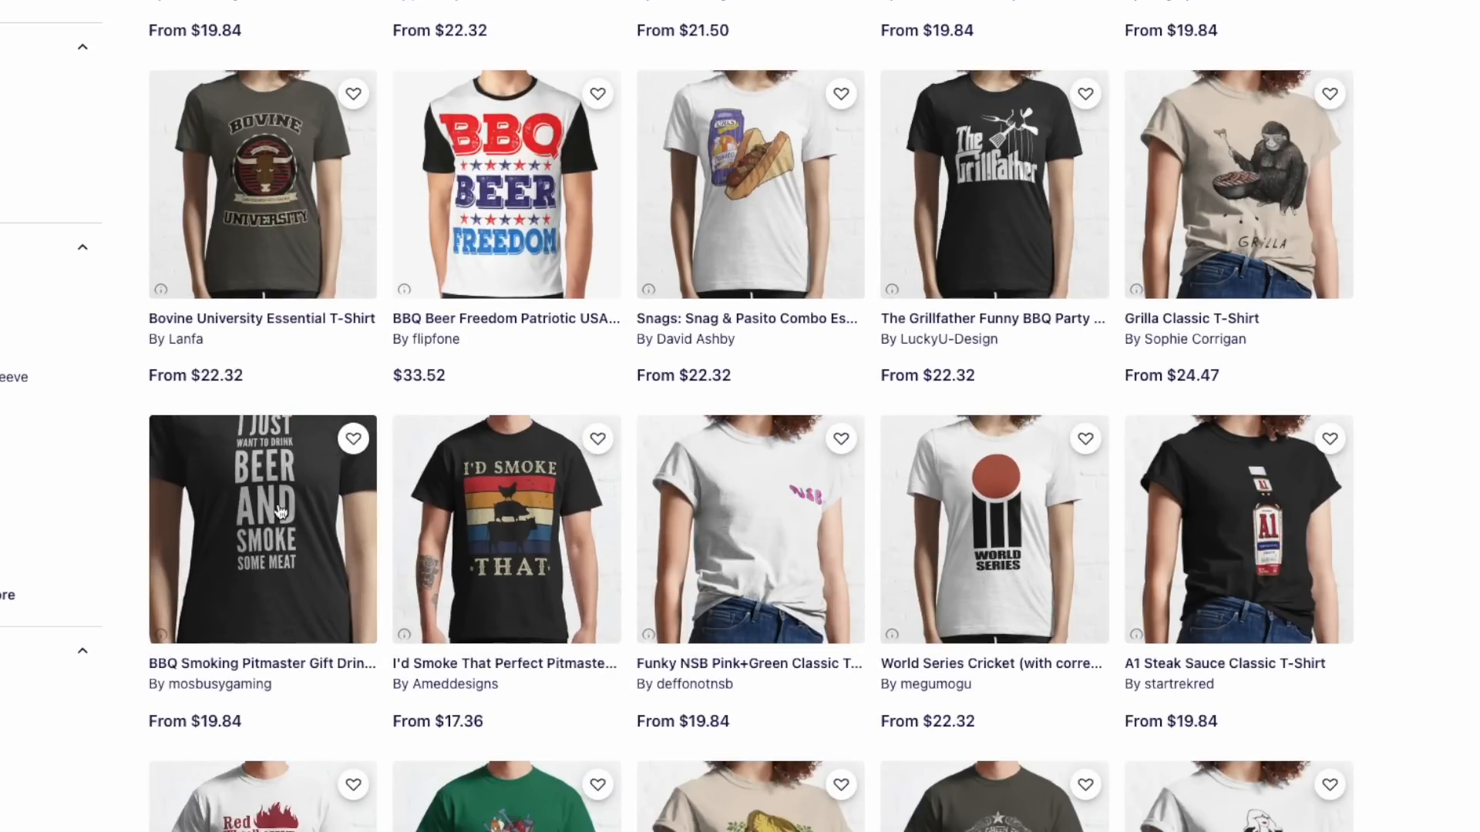
scroll(965, 571, down, 8)
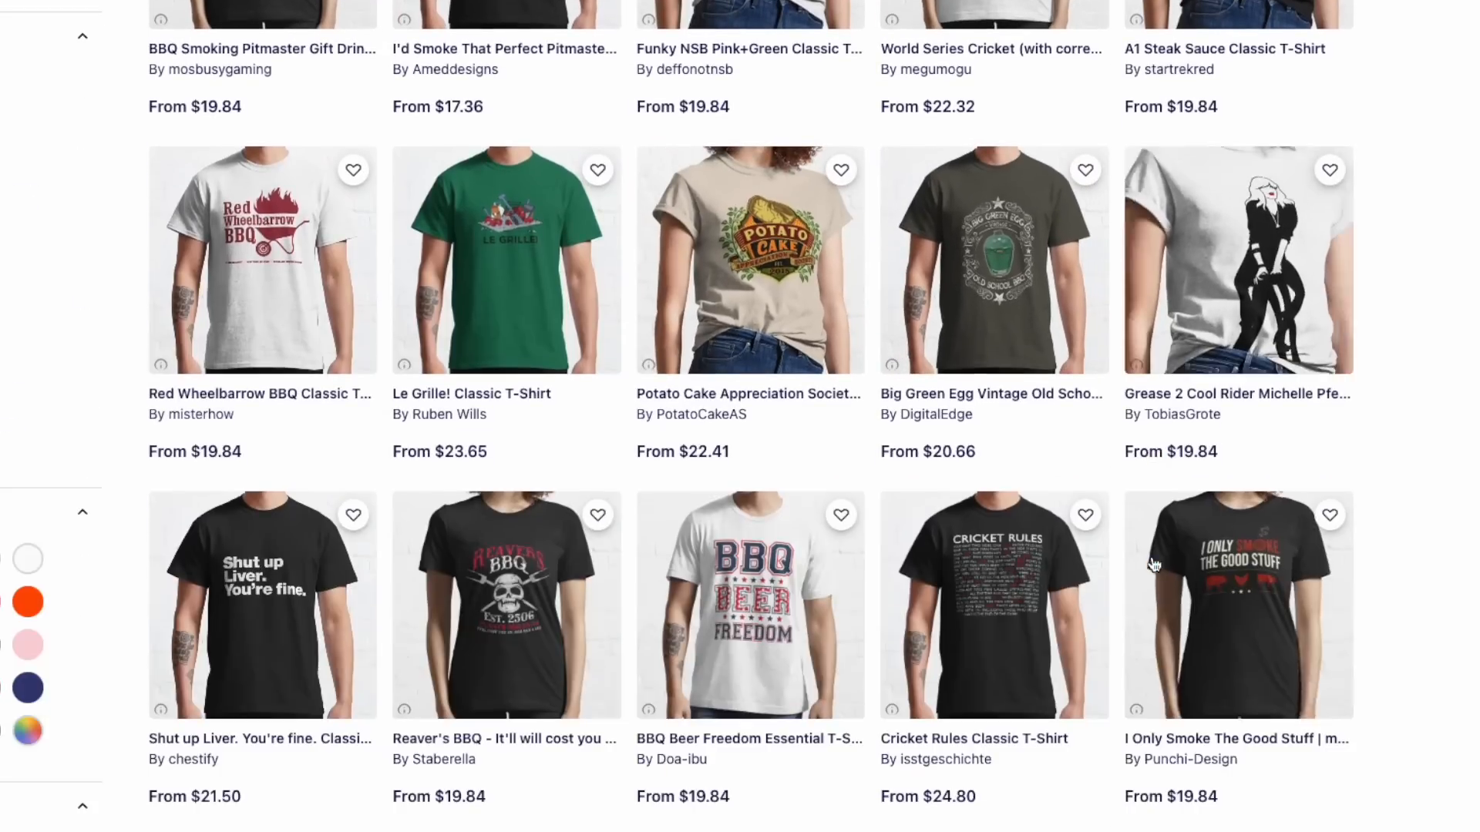
scroll(458, 99, up, 15)
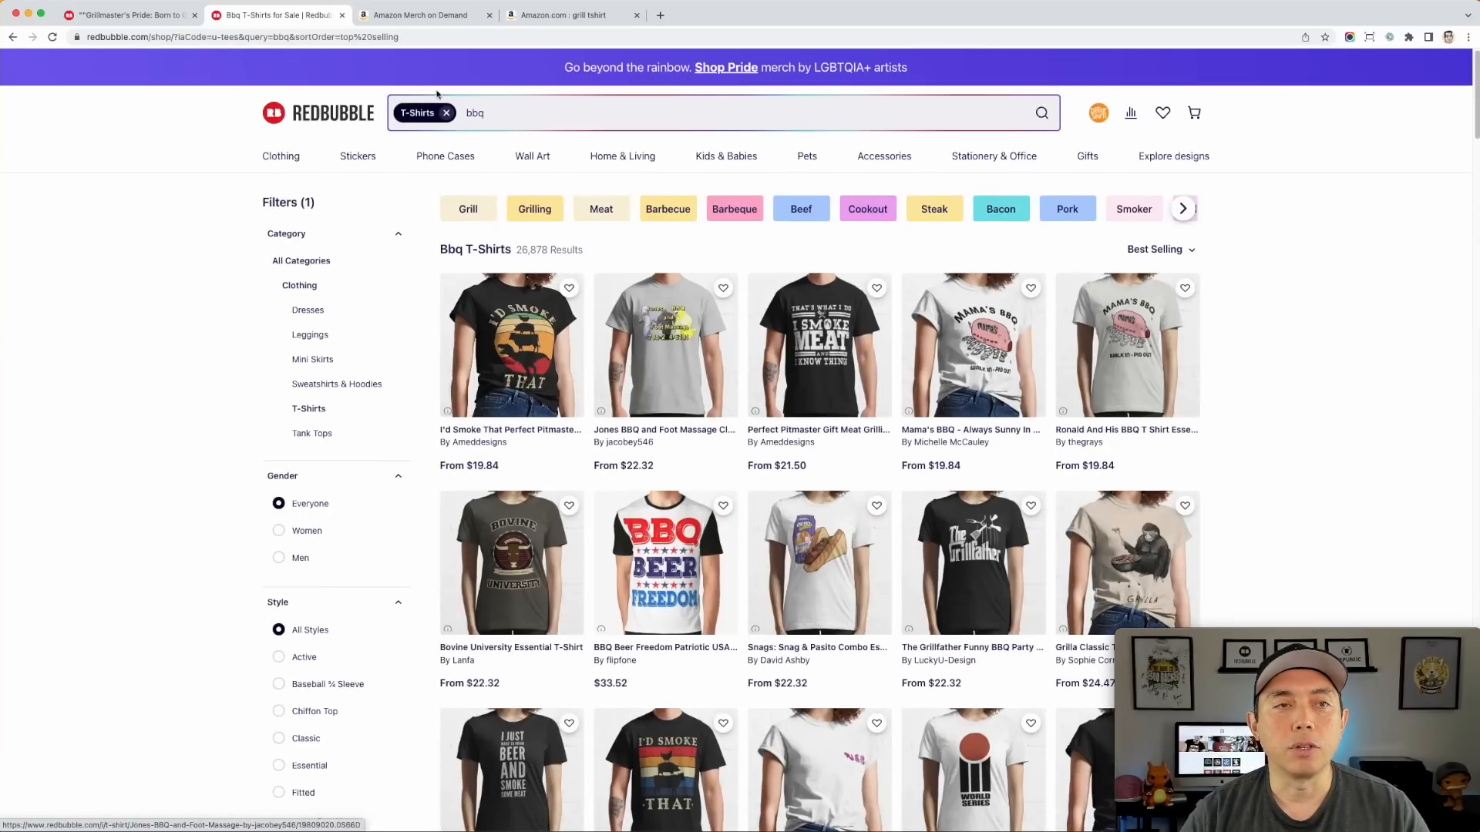
Step: Switch to the PrettyMerch Trend Finder and examine the designs, sales ranks and ratings of the "bbq" T-shirt results
click(418, 14)
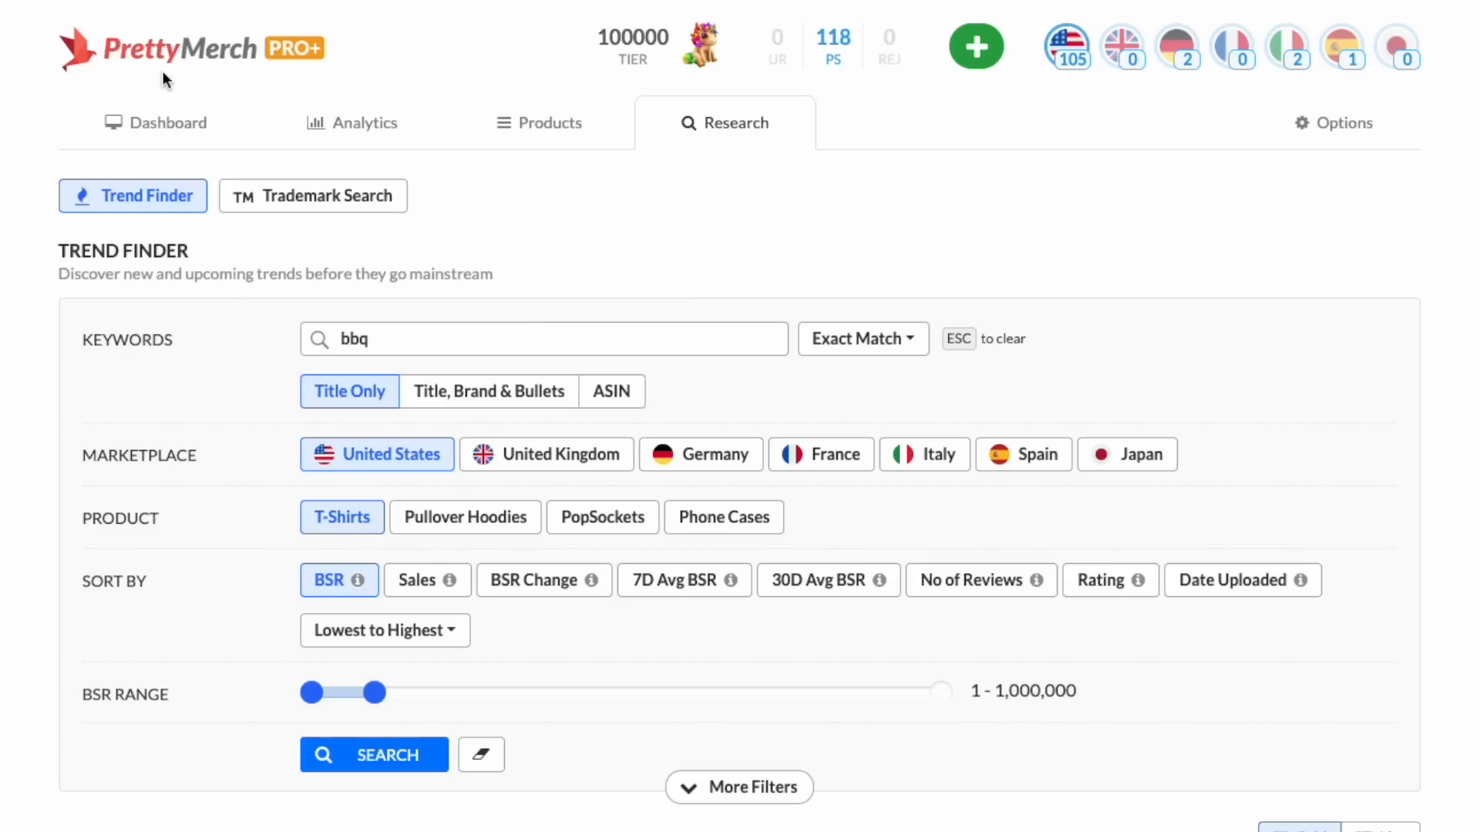
scroll(1275, 604, down, 9)
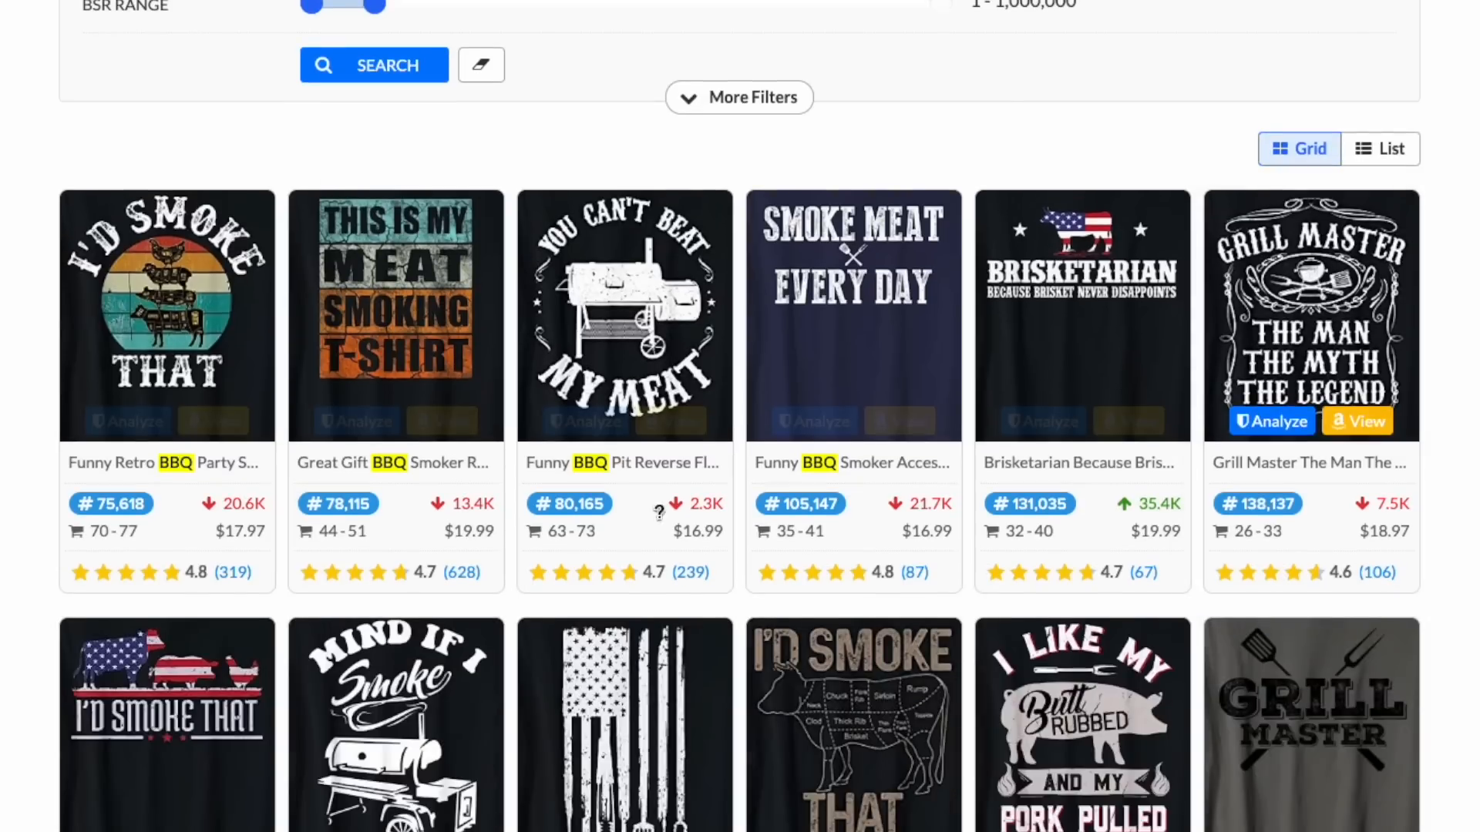
mouse_move(117, 306)
mouse_move(885, 291)
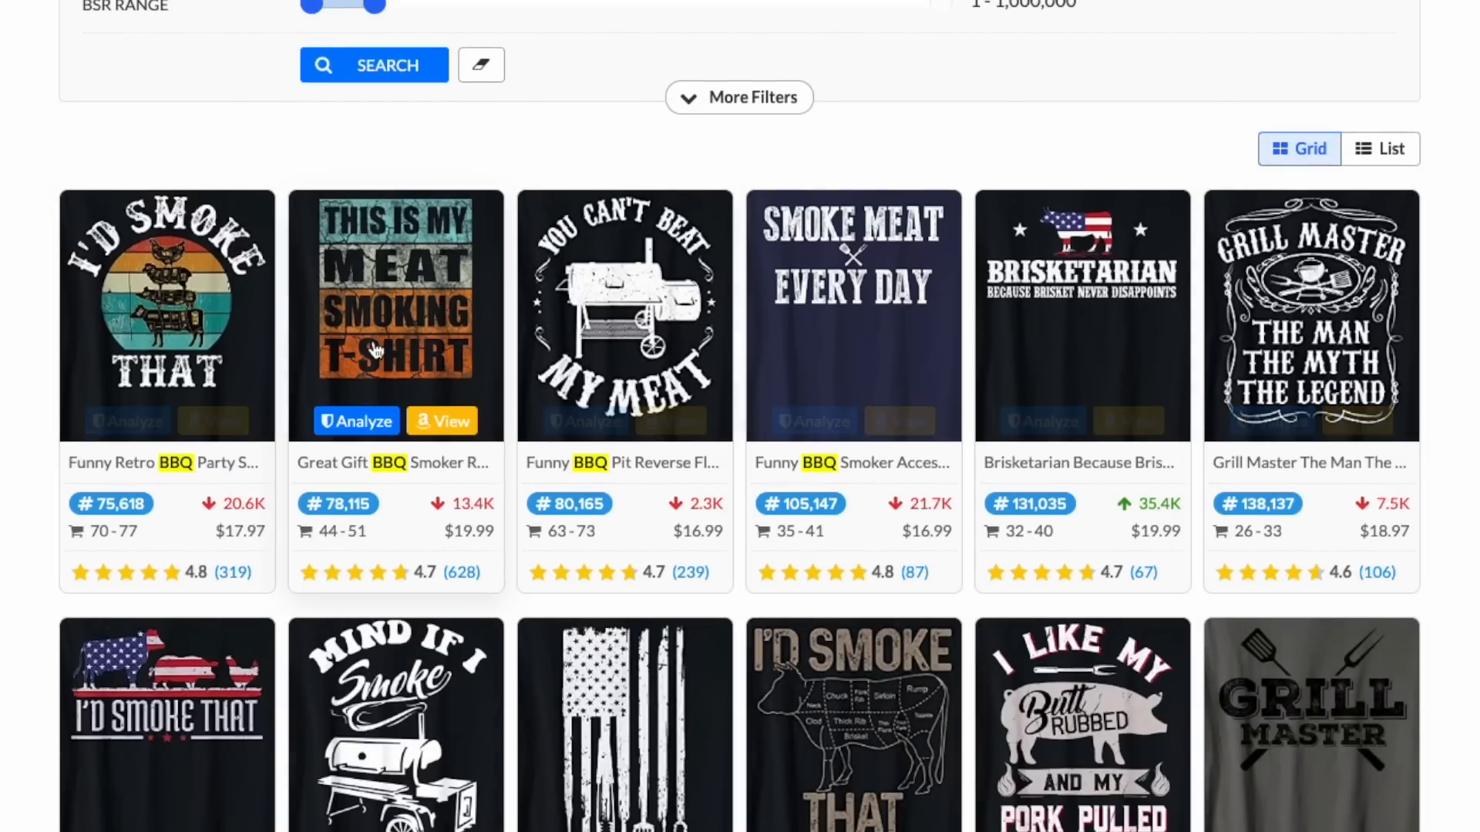
mouse_move(179, 249)
mouse_move(422, 258)
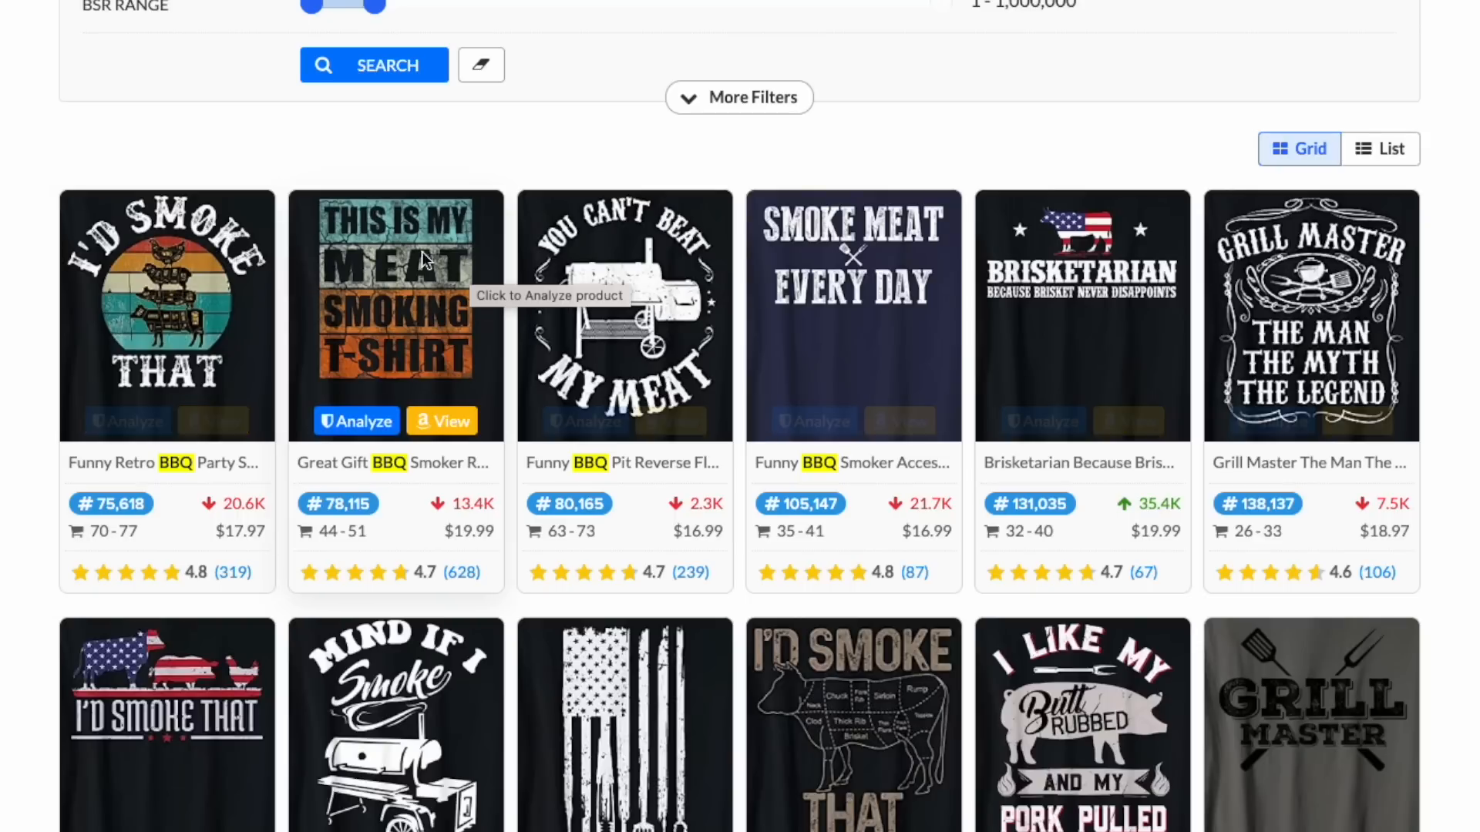
mouse_move(574, 224)
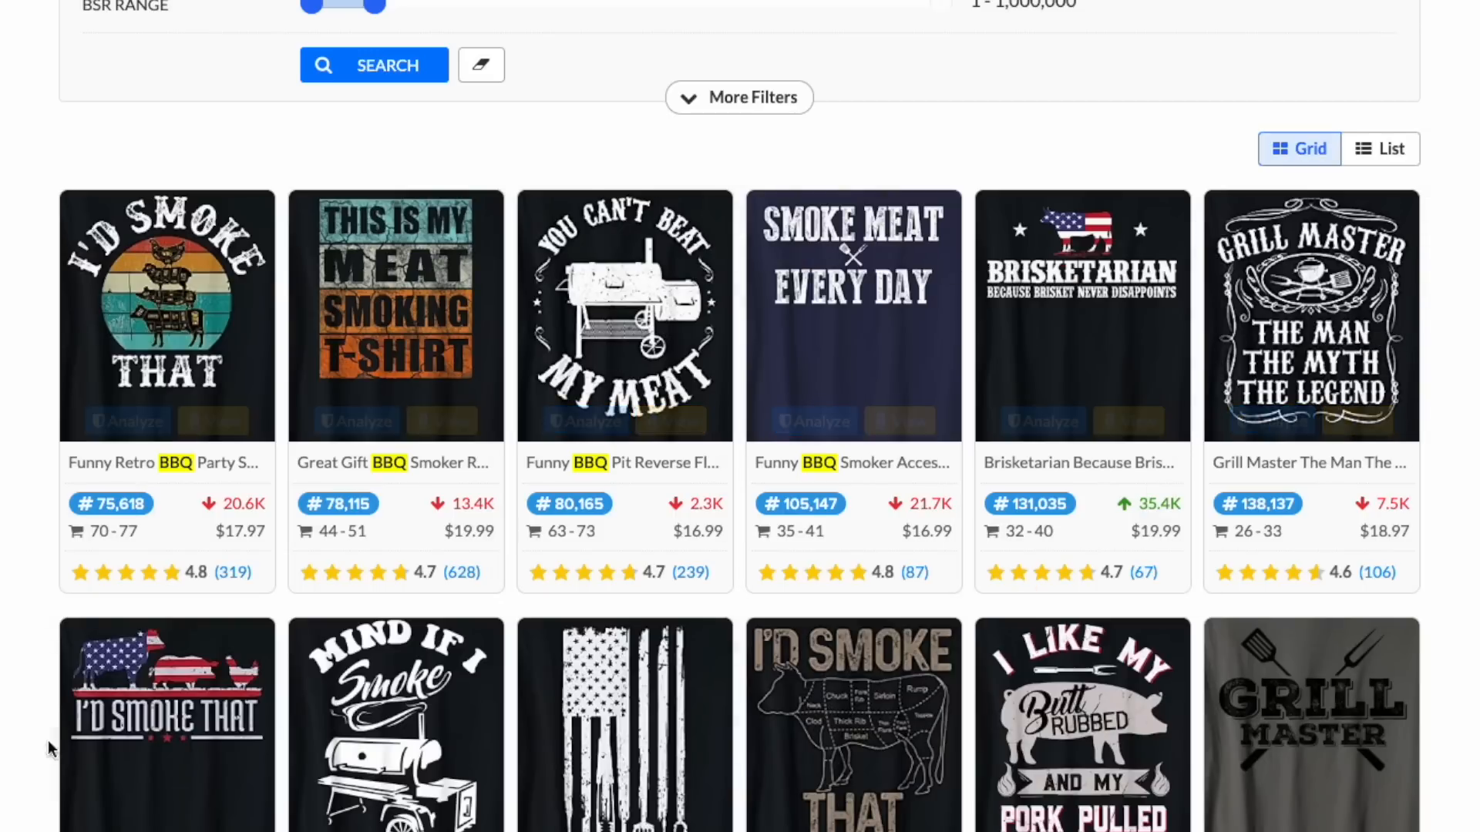
scroll(994, 609, down, 4)
scroll(957, 629, down, 2)
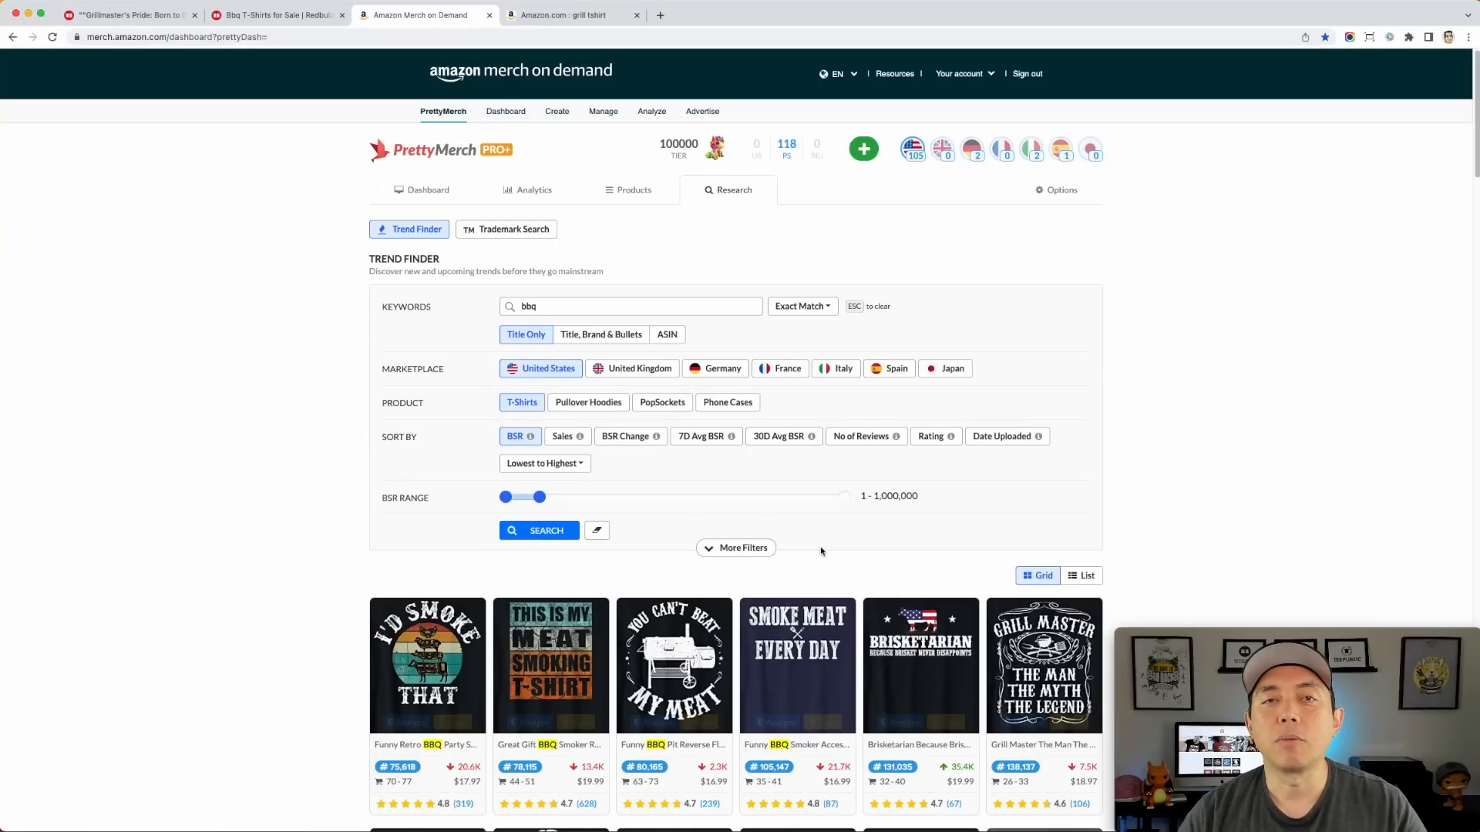
Step: Switch to the Amazon "grill tshirt" results and examine the grilling shirt designs, including the Grill Master shirts' product details
click(559, 17)
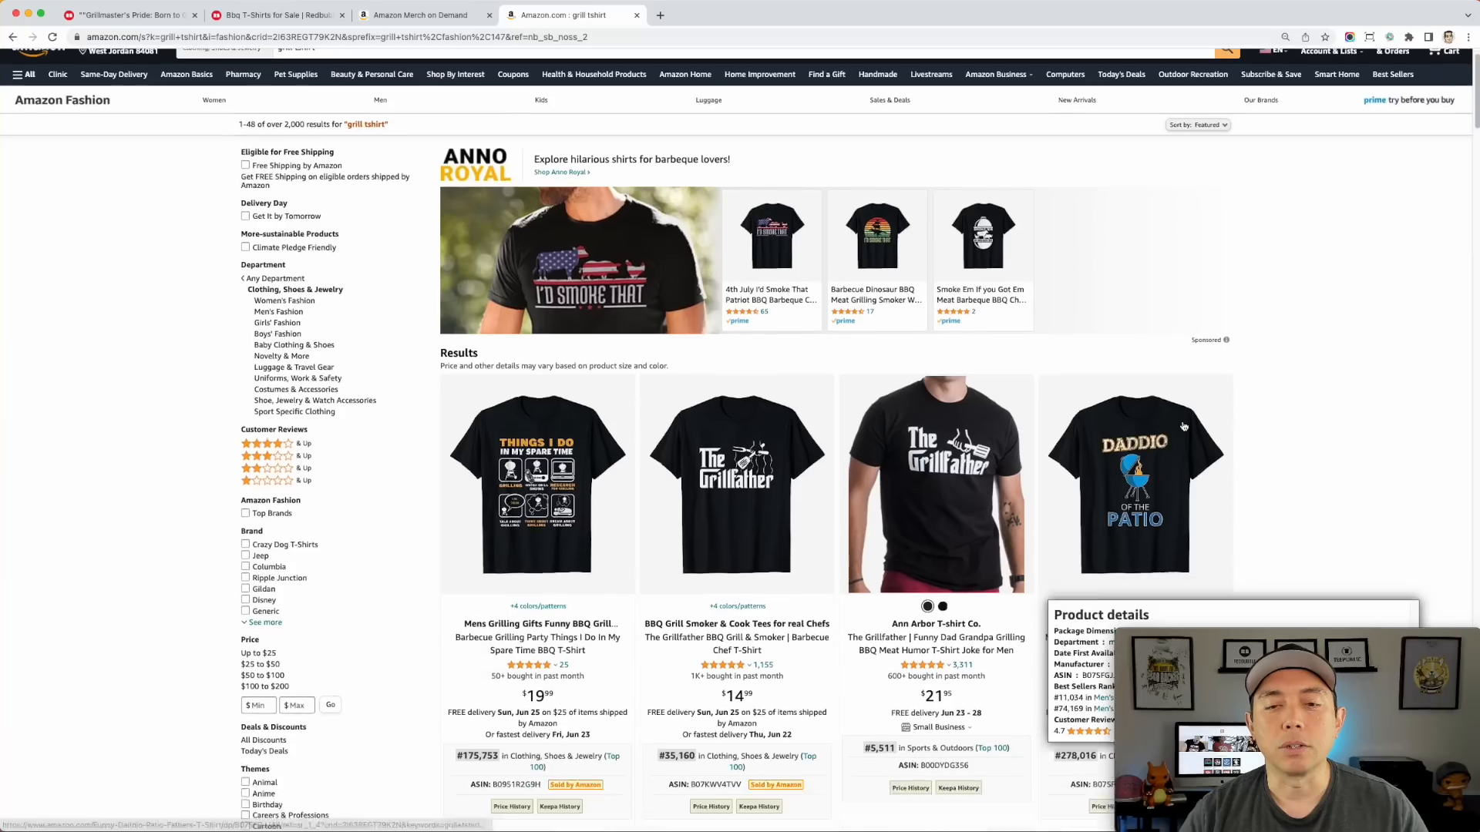
scroll(1149, 461, down, 5)
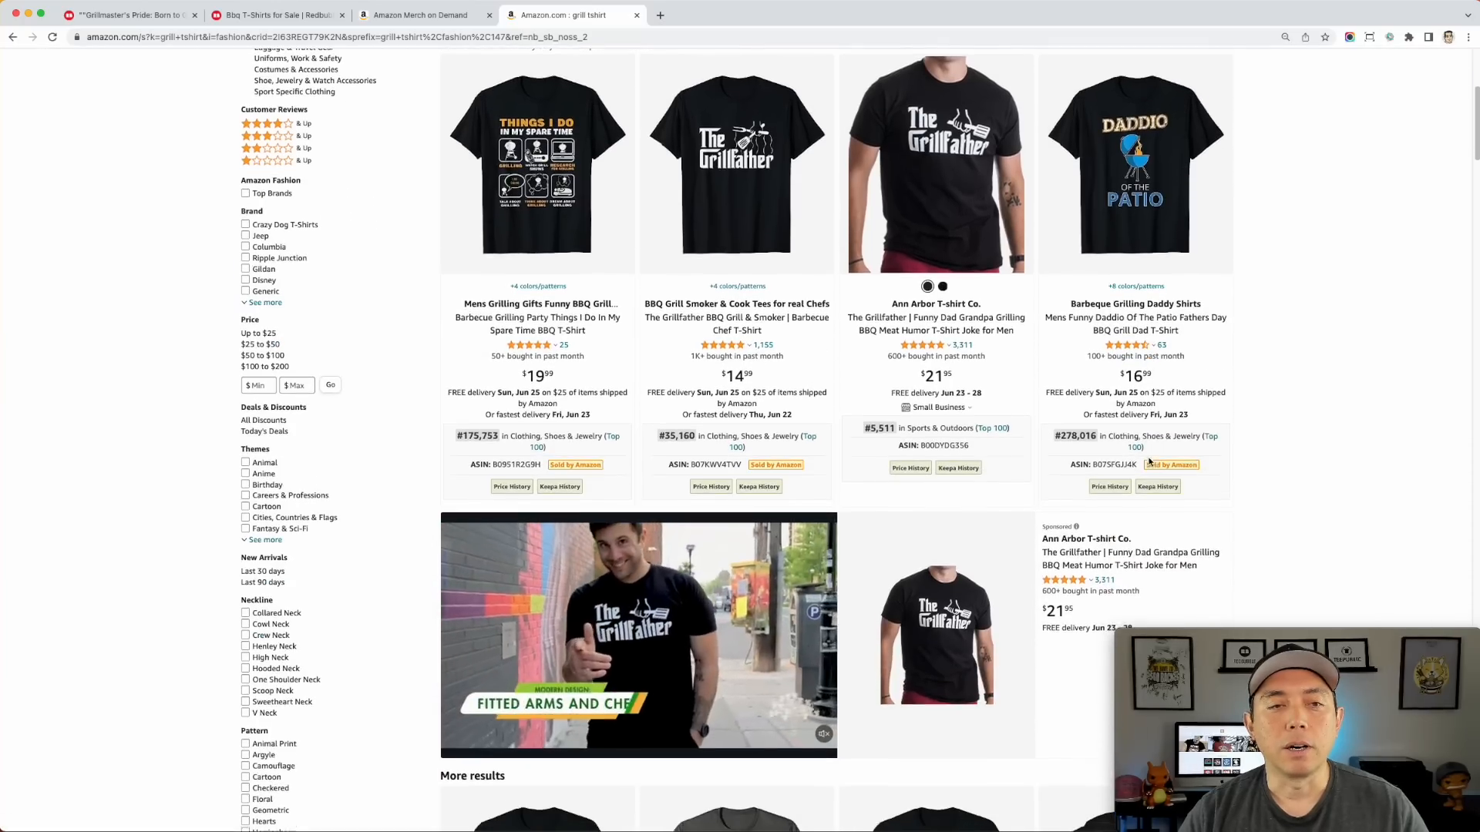
scroll(1149, 461, down, 5)
scroll(1149, 461, down, 2)
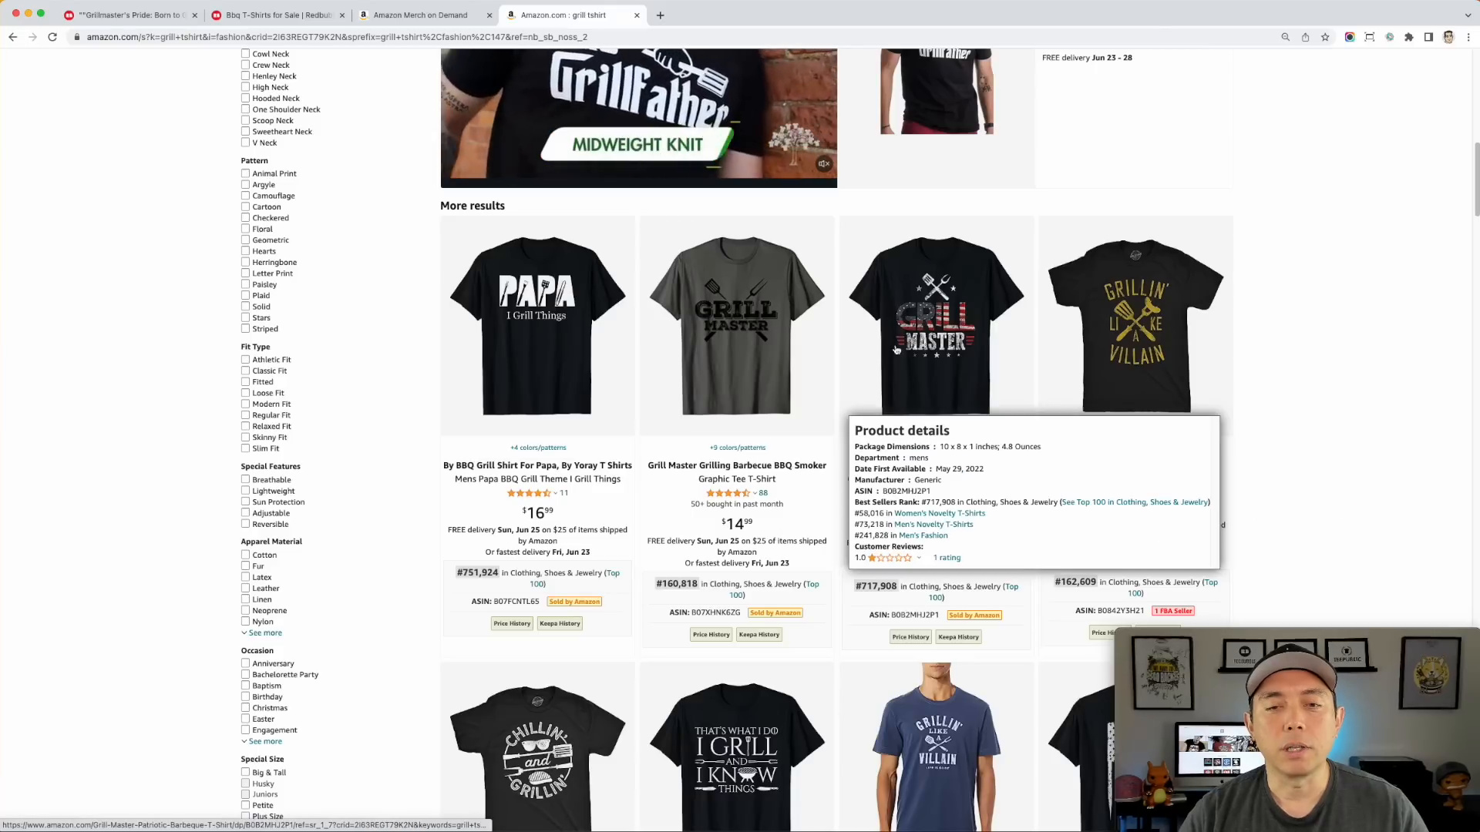
mouse_move(820, 382)
scroll(820, 383, down, 2)
mouse_move(906, 208)
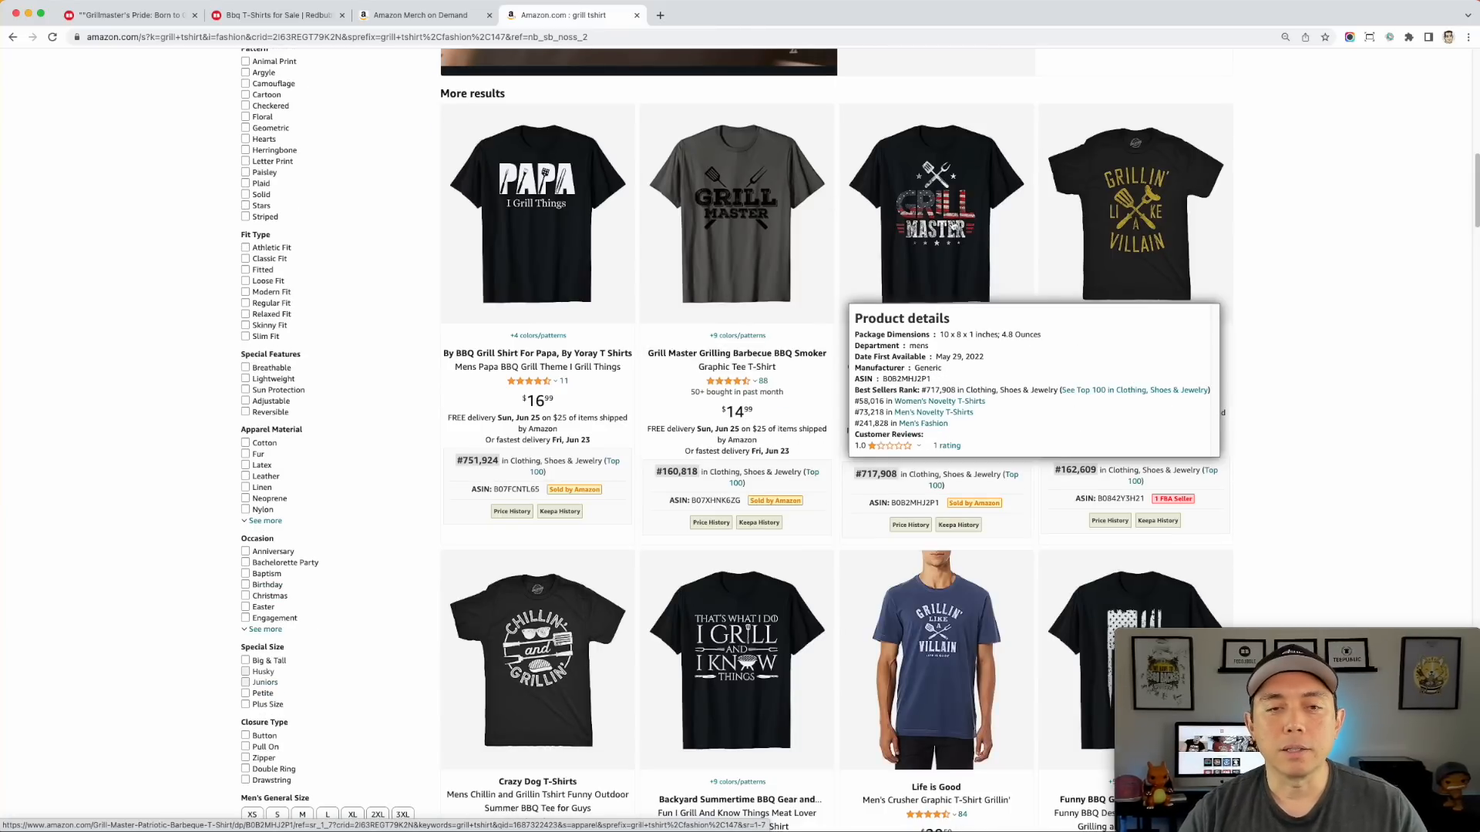
mouse_move(739, 202)
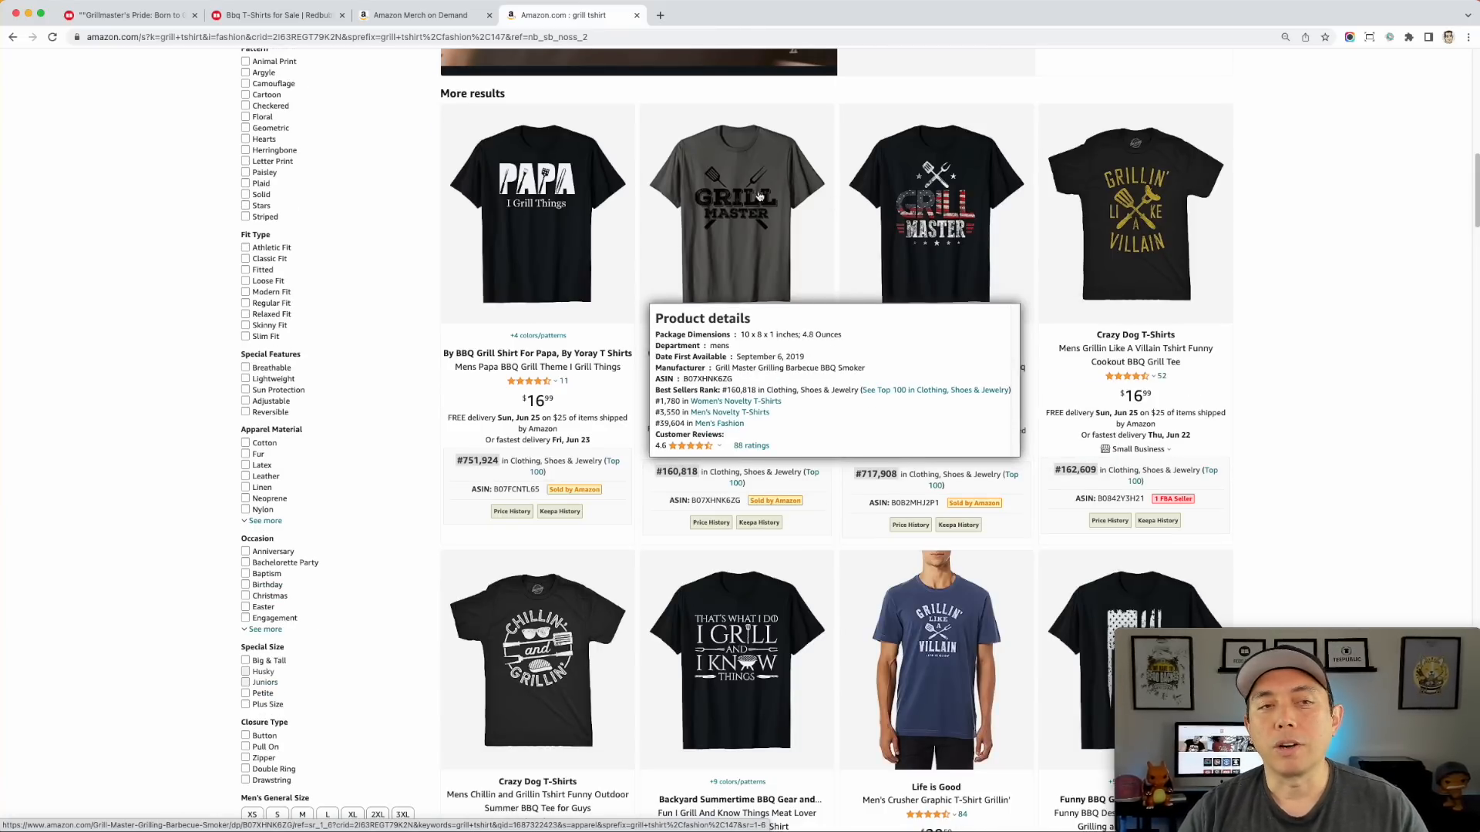
scroll(669, 294, down, 1)
scroll(539, 308, down, 2)
mouse_move(512, 388)
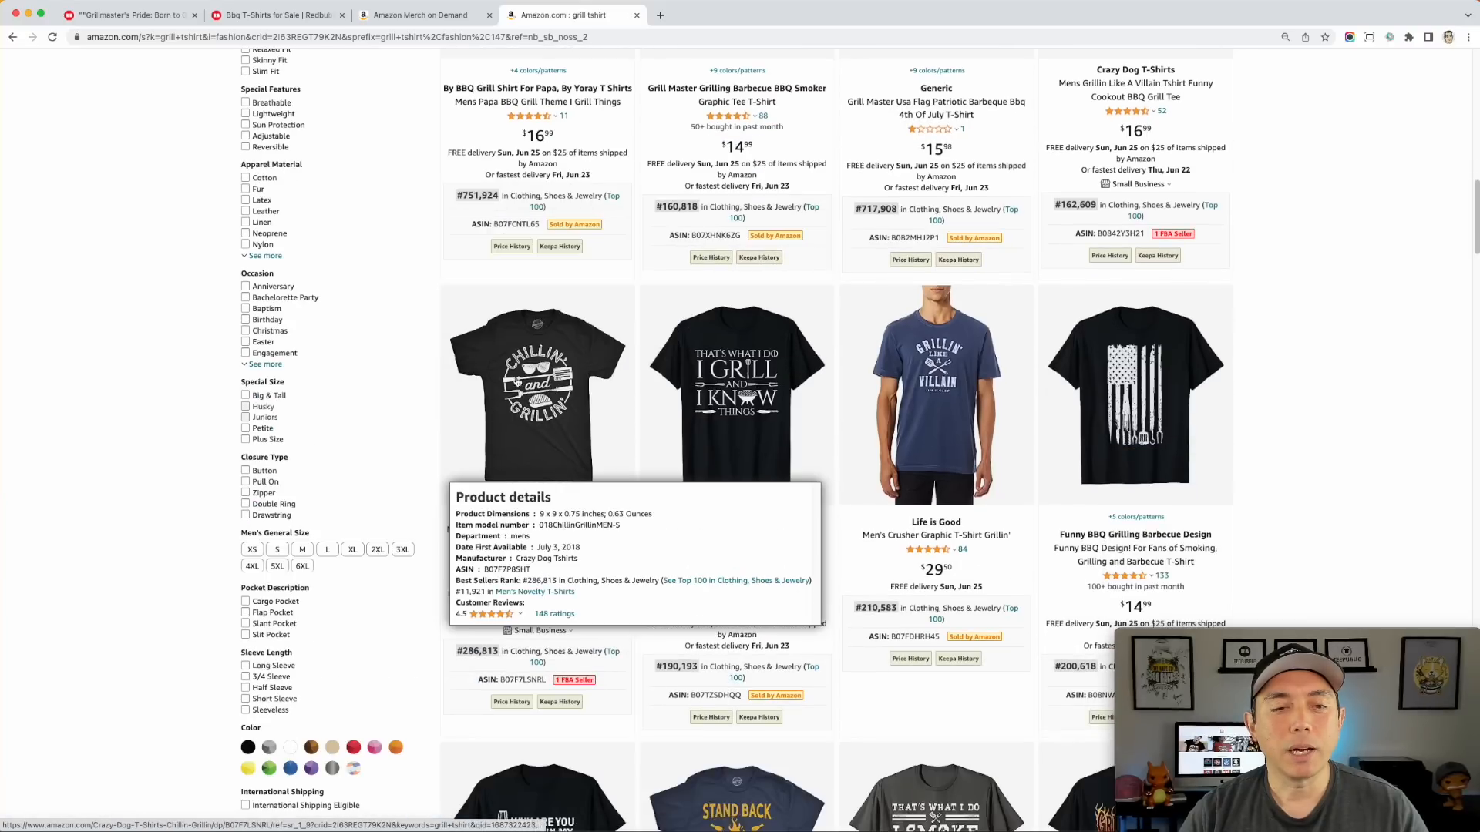
scroll(542, 382, down, 5)
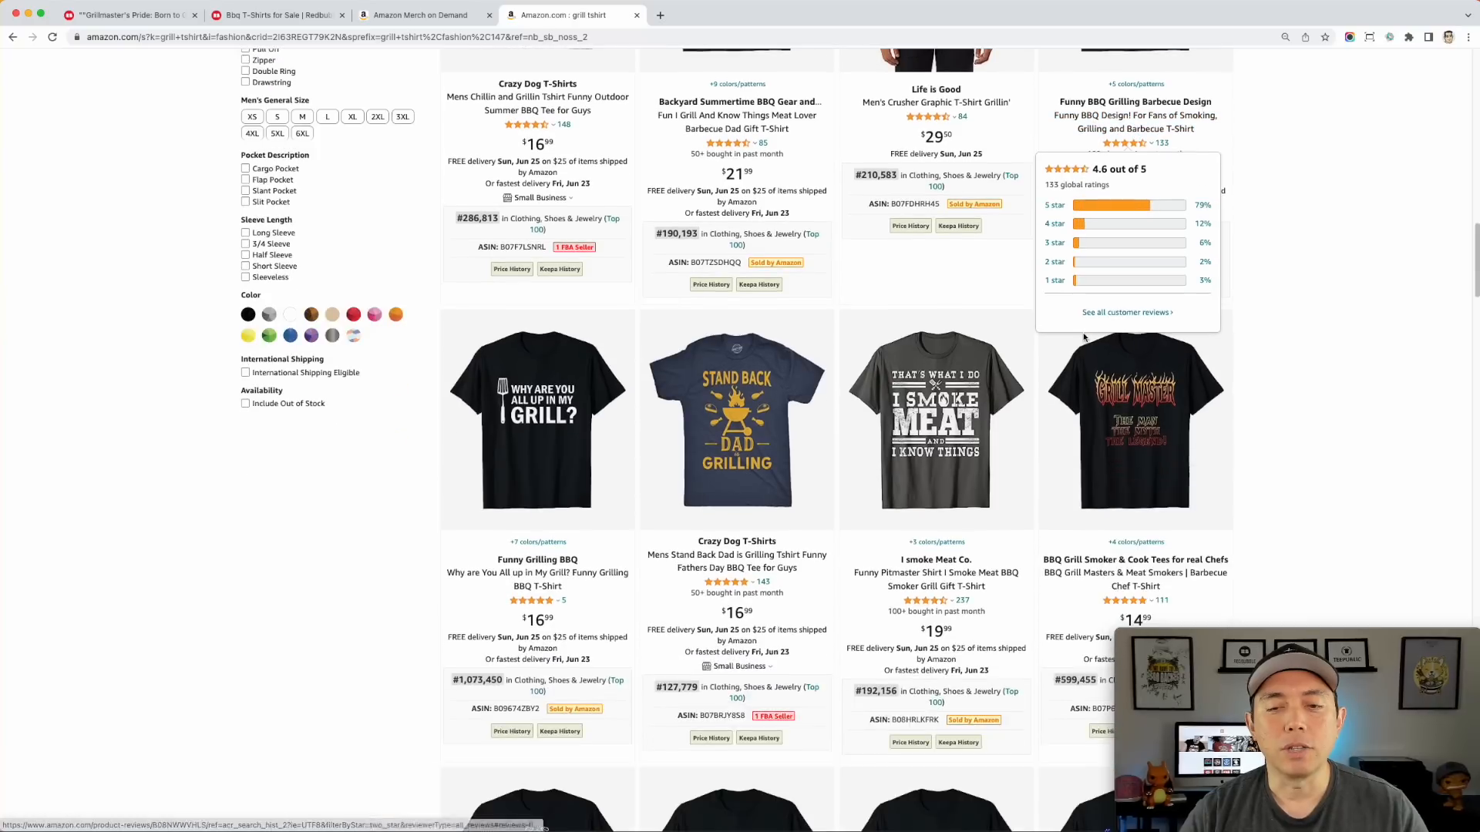
scroll(1083, 337, down, 1)
mouse_move(1084, 337)
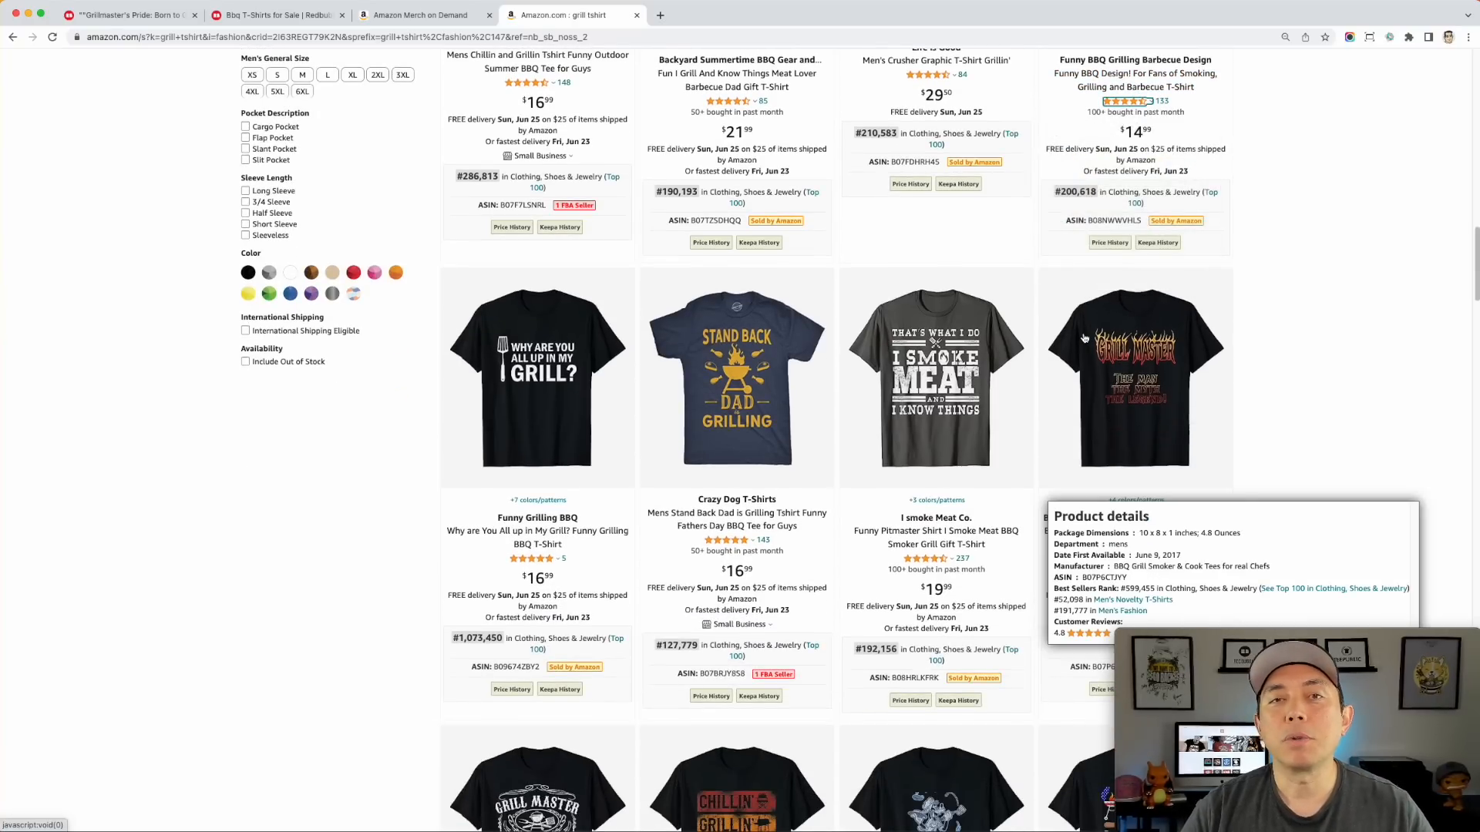
Step: Switch to Canva and create a new custom-size design of 4500 × 5400 px
click(142, 14)
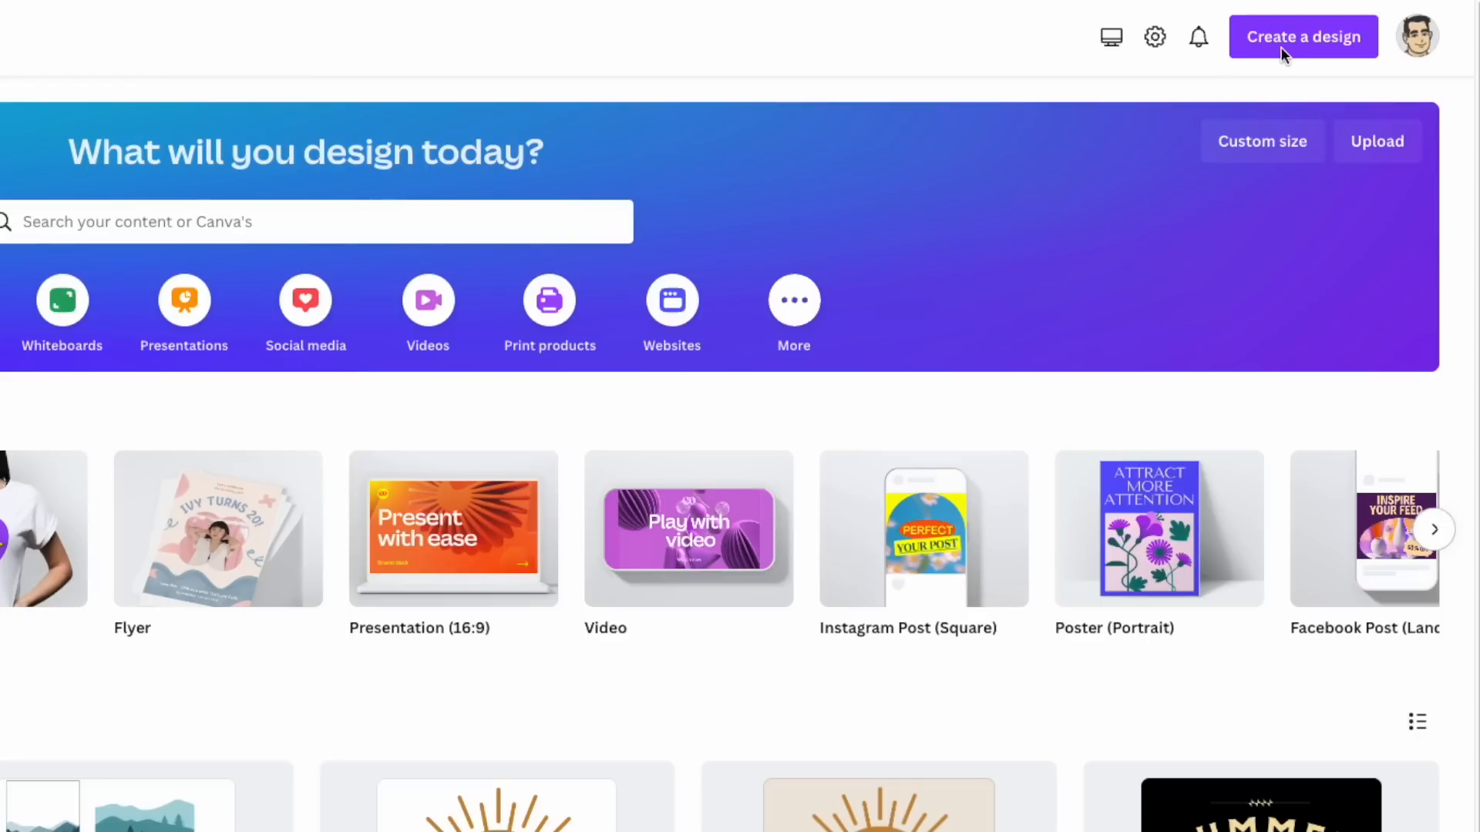
click(1284, 44)
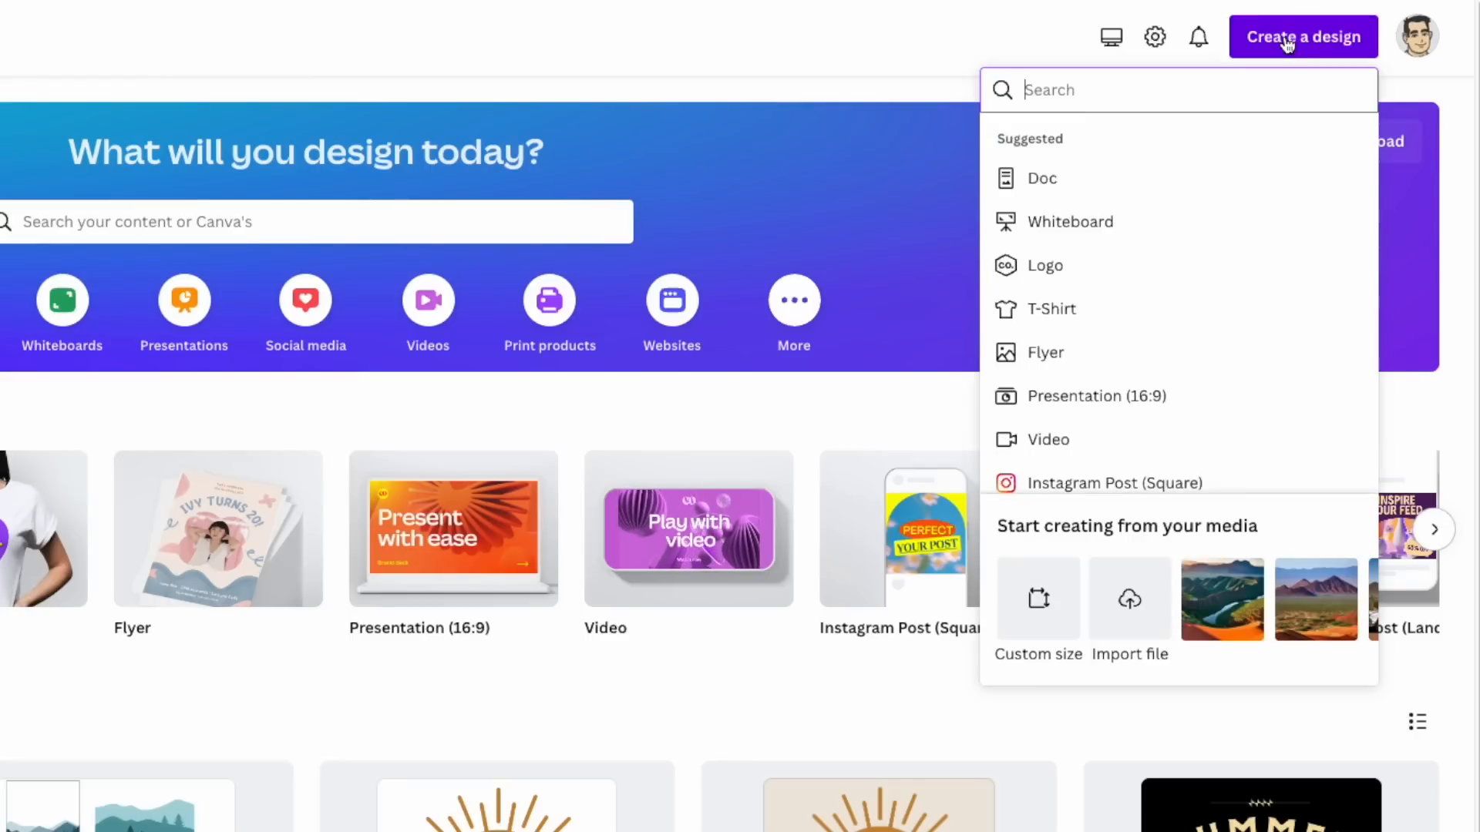
click(1040, 605)
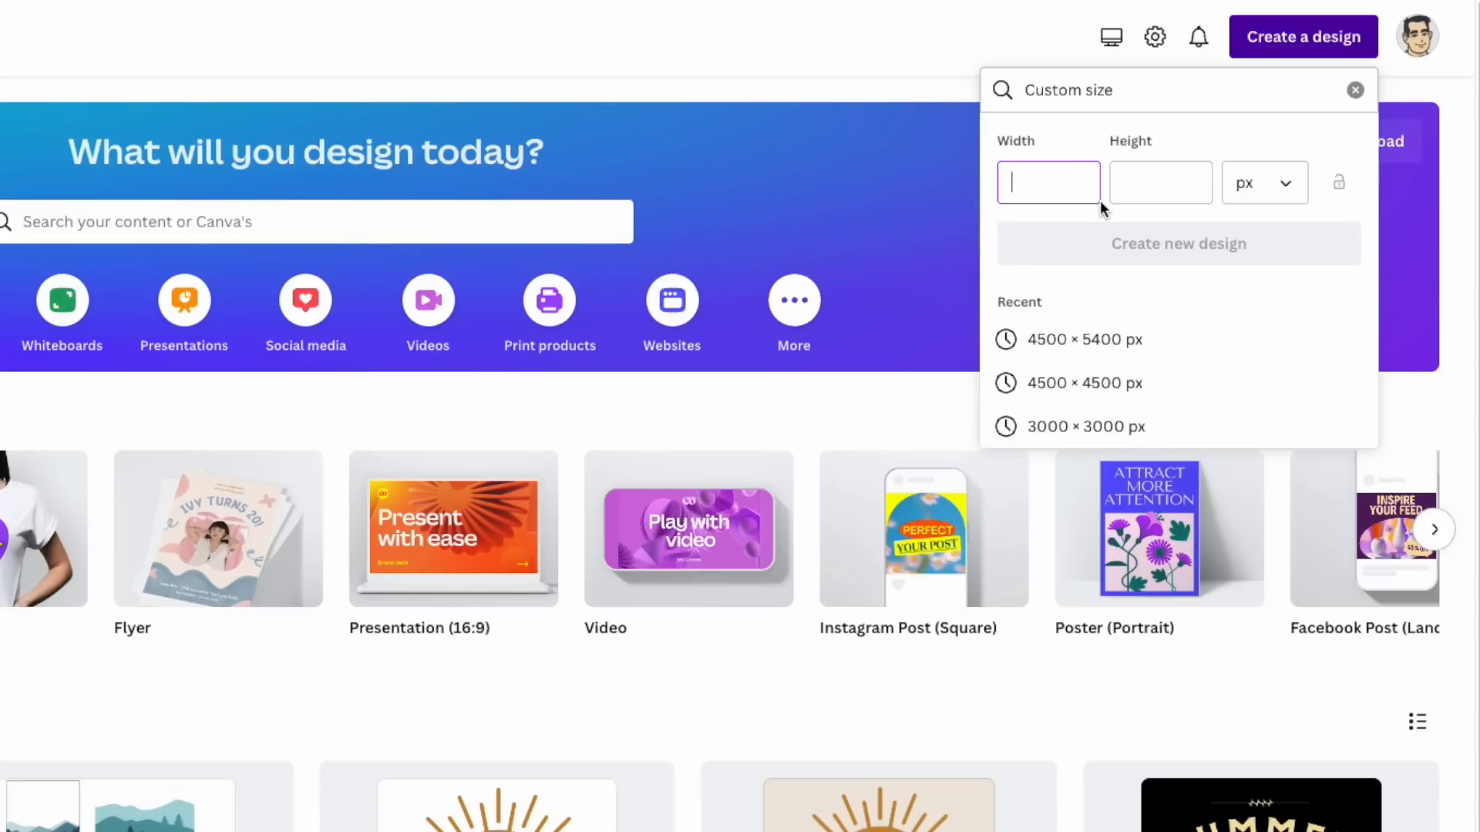
click(1048, 343)
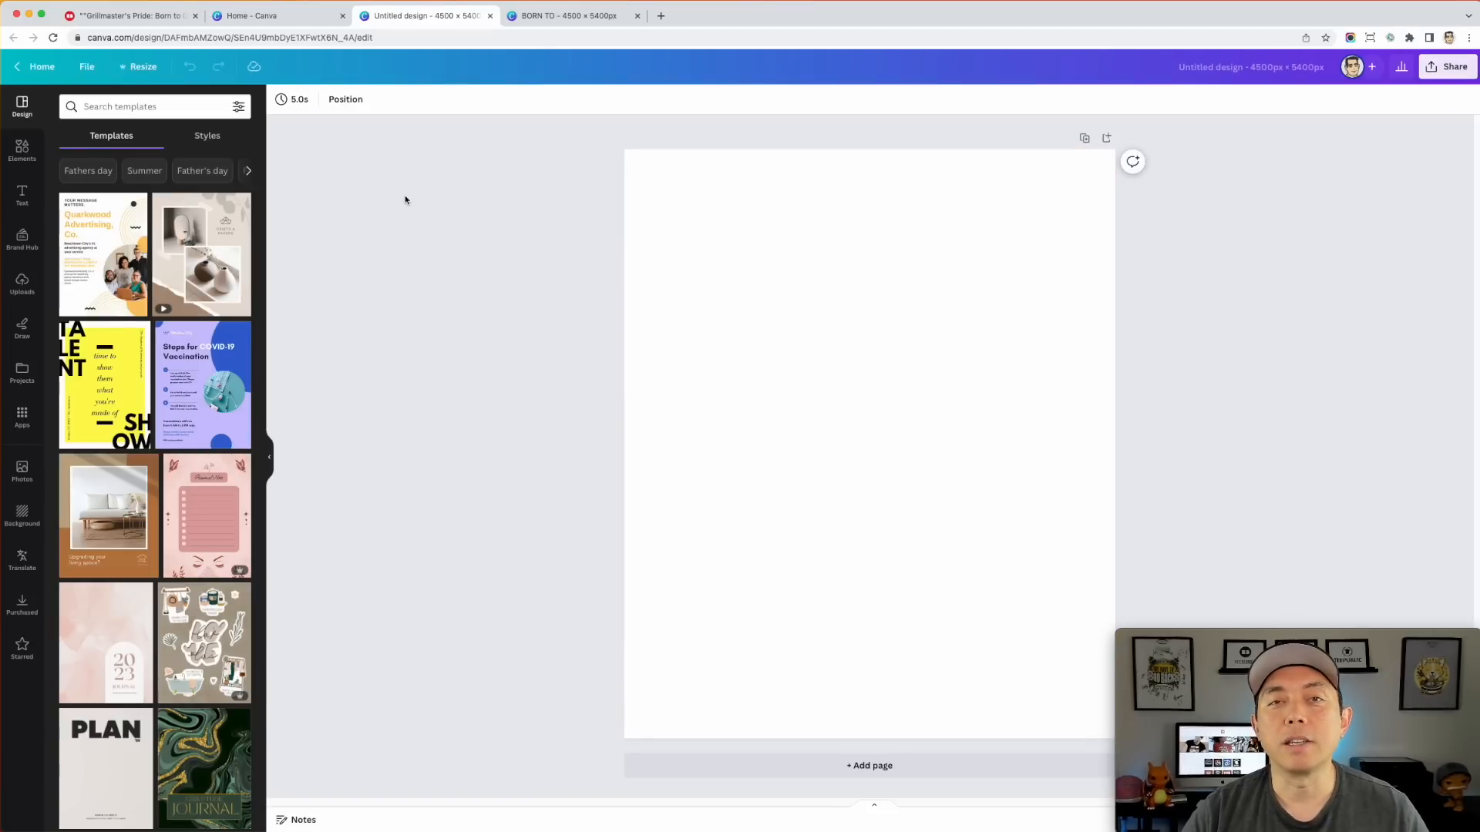
Step: Set the blank page's background color to solid black
click(679, 195)
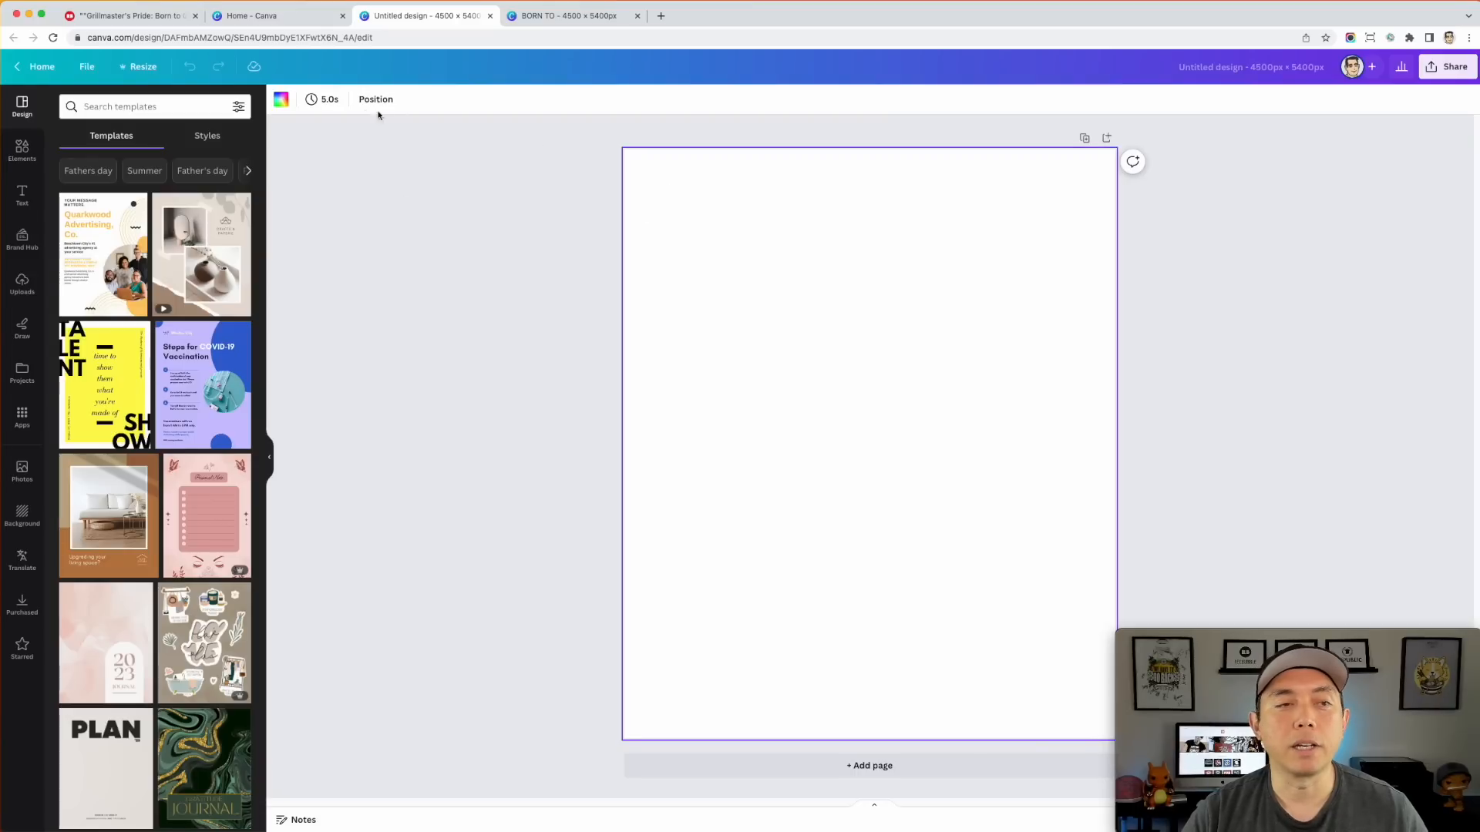
click(282, 101)
click(73, 360)
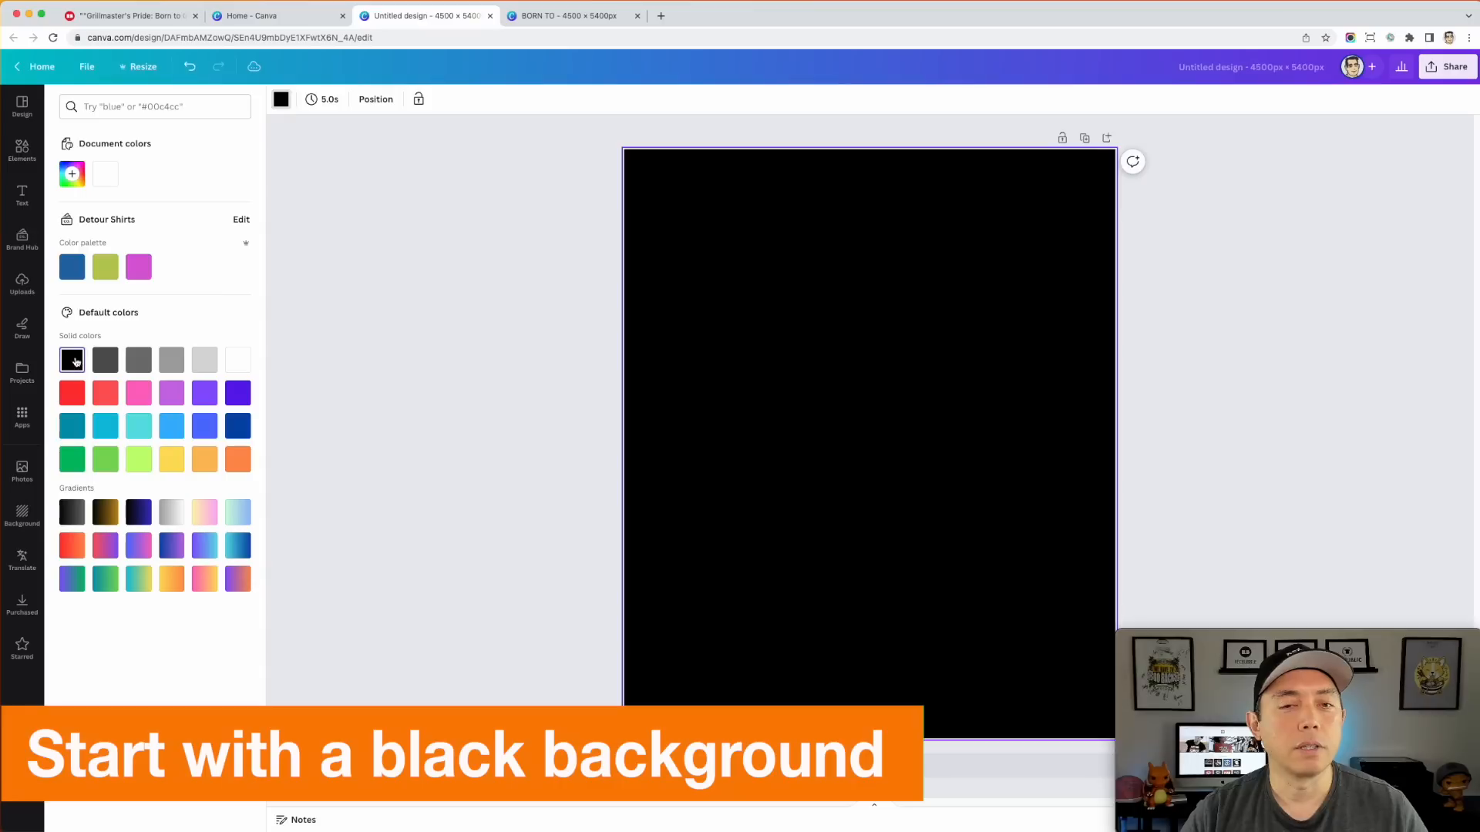
click(469, 204)
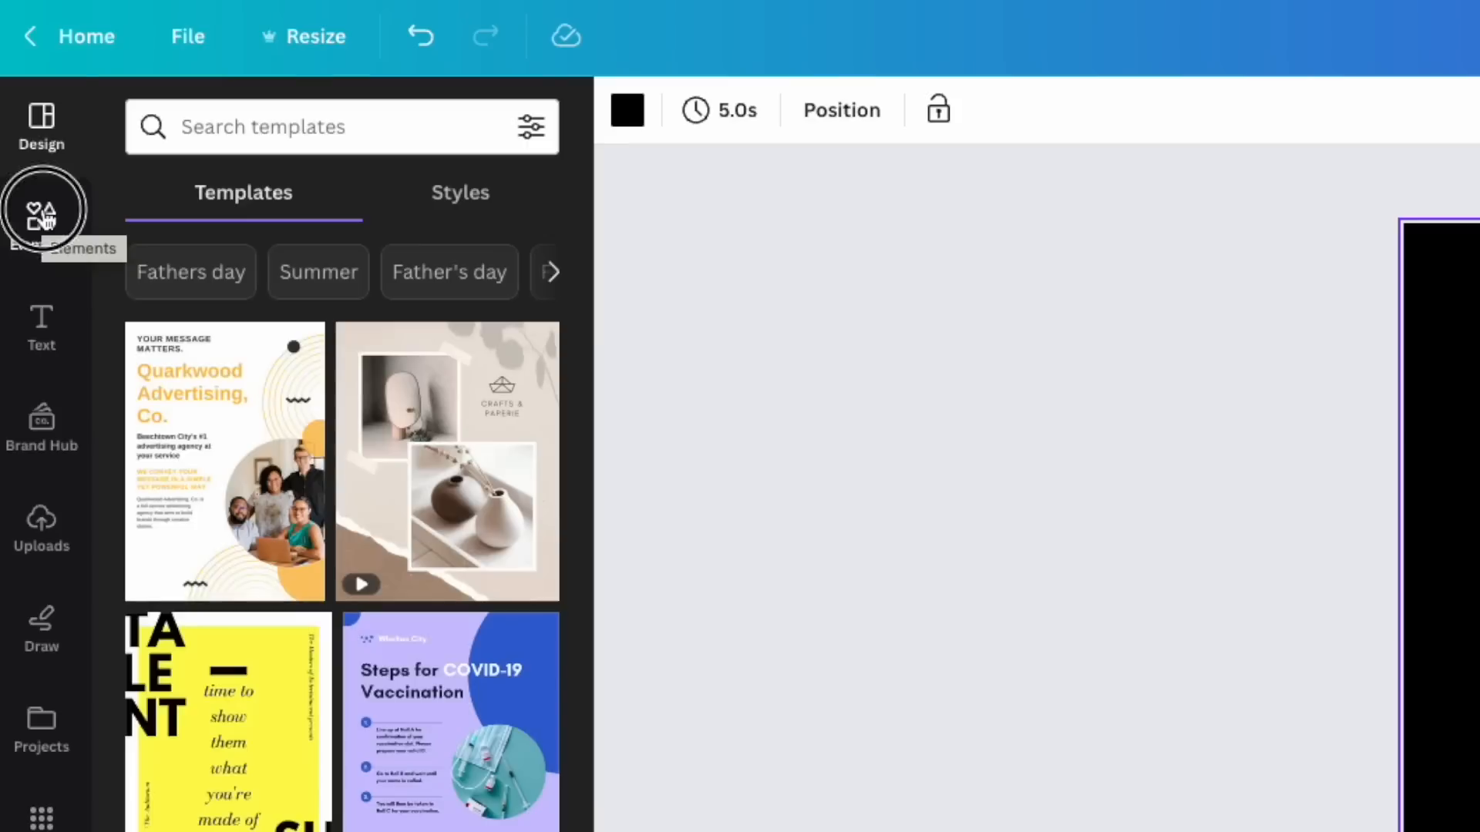
Step: Search the design elements for "grill" and show all matching graphics
click(22, 145)
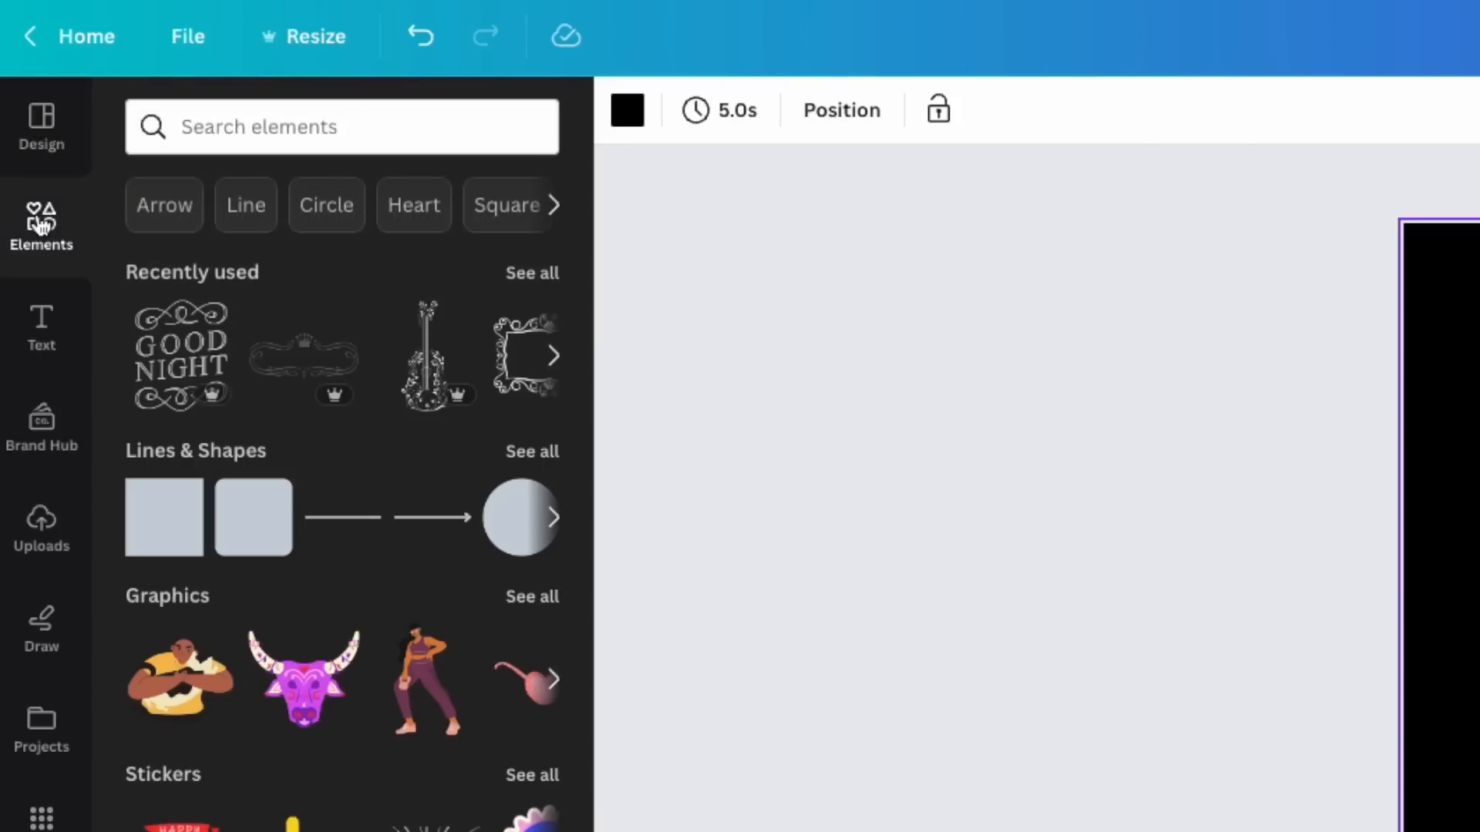
click(255, 120)
text(g)
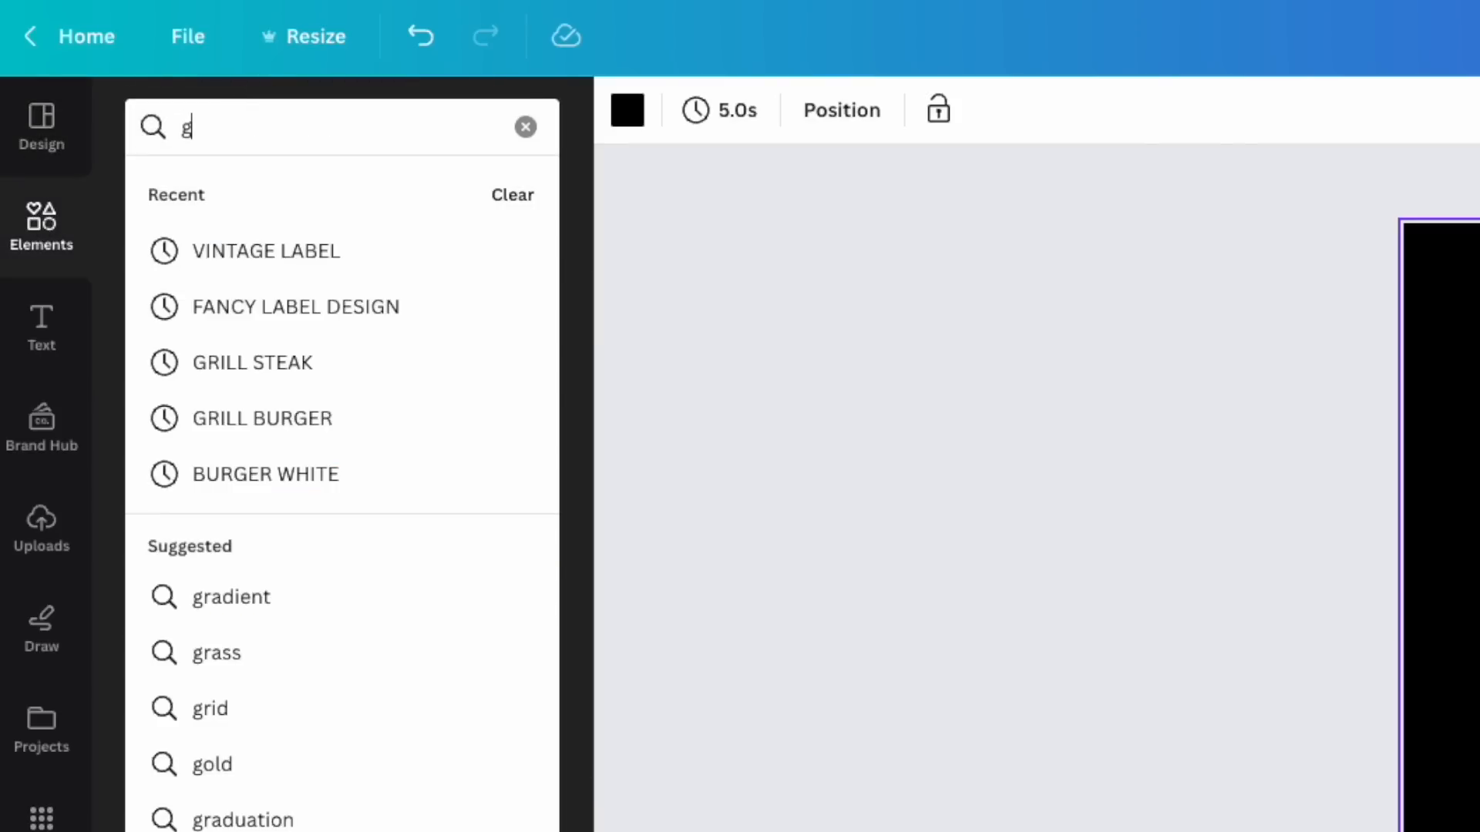
text(rill)
key(Return)
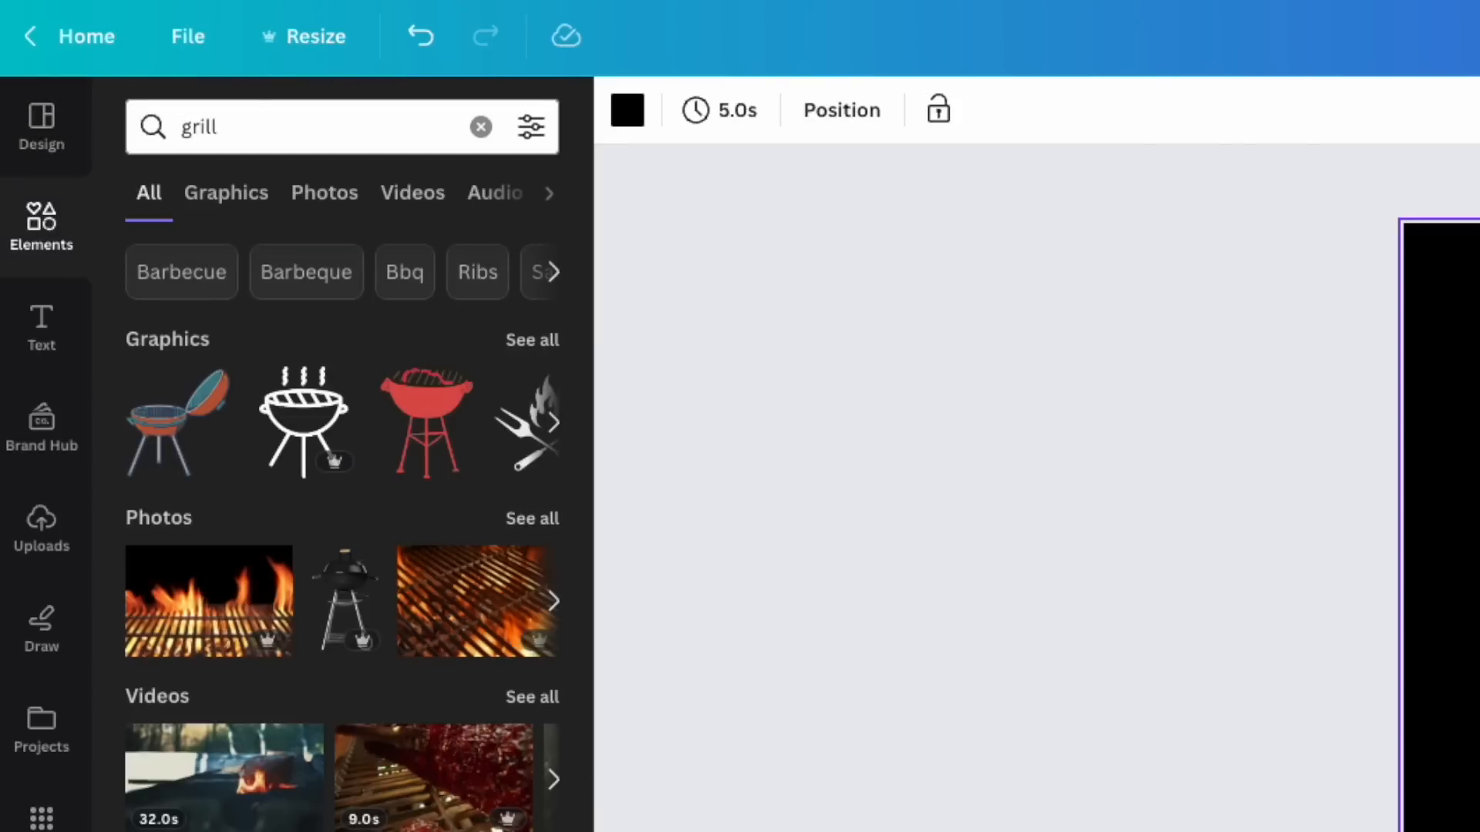
click(532, 341)
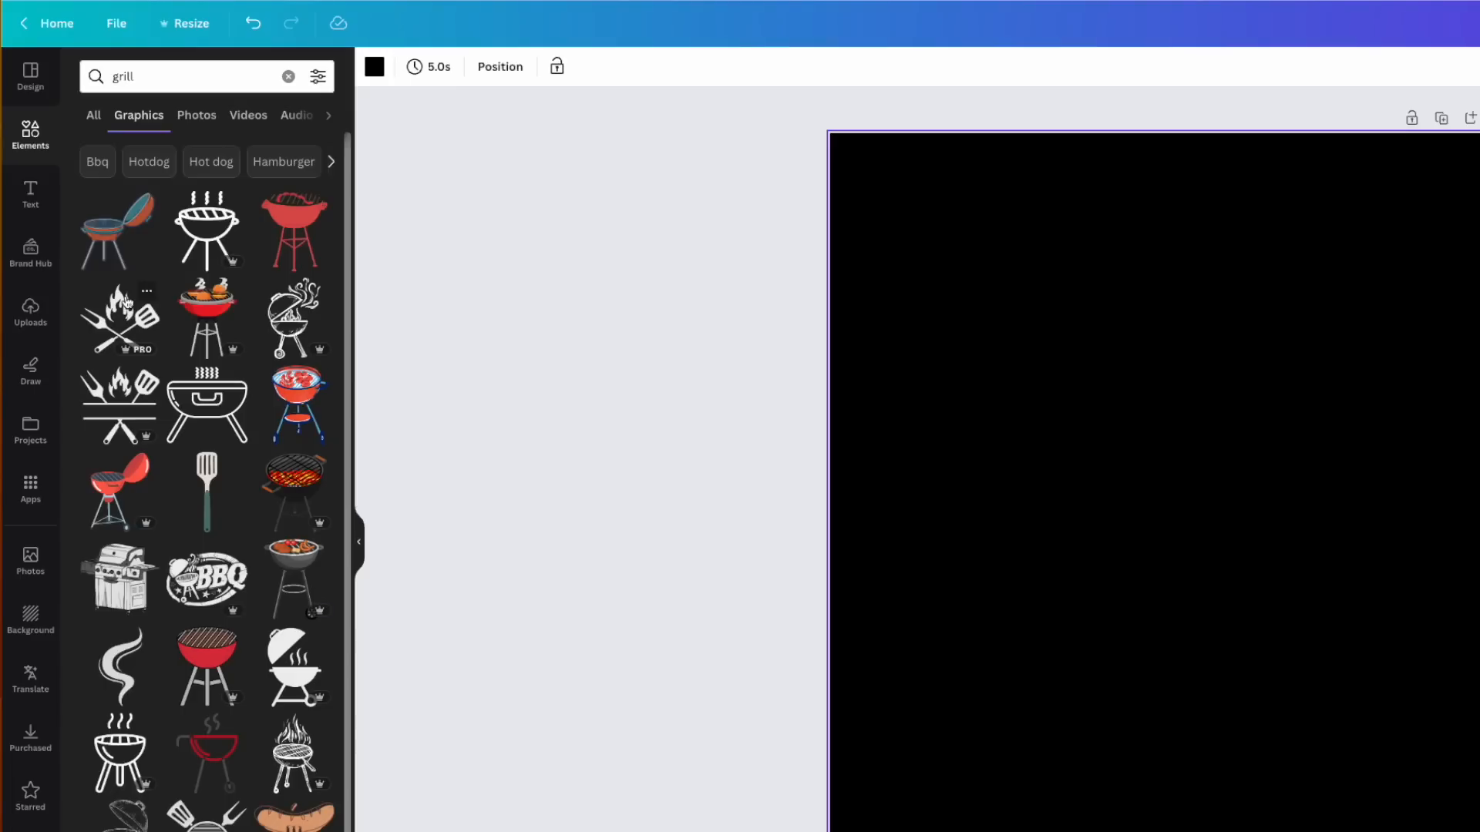
Step: Try the open-lid grill graphic, remove it, and add the crossed fork and spatula with flame graphic instead
click(109, 242)
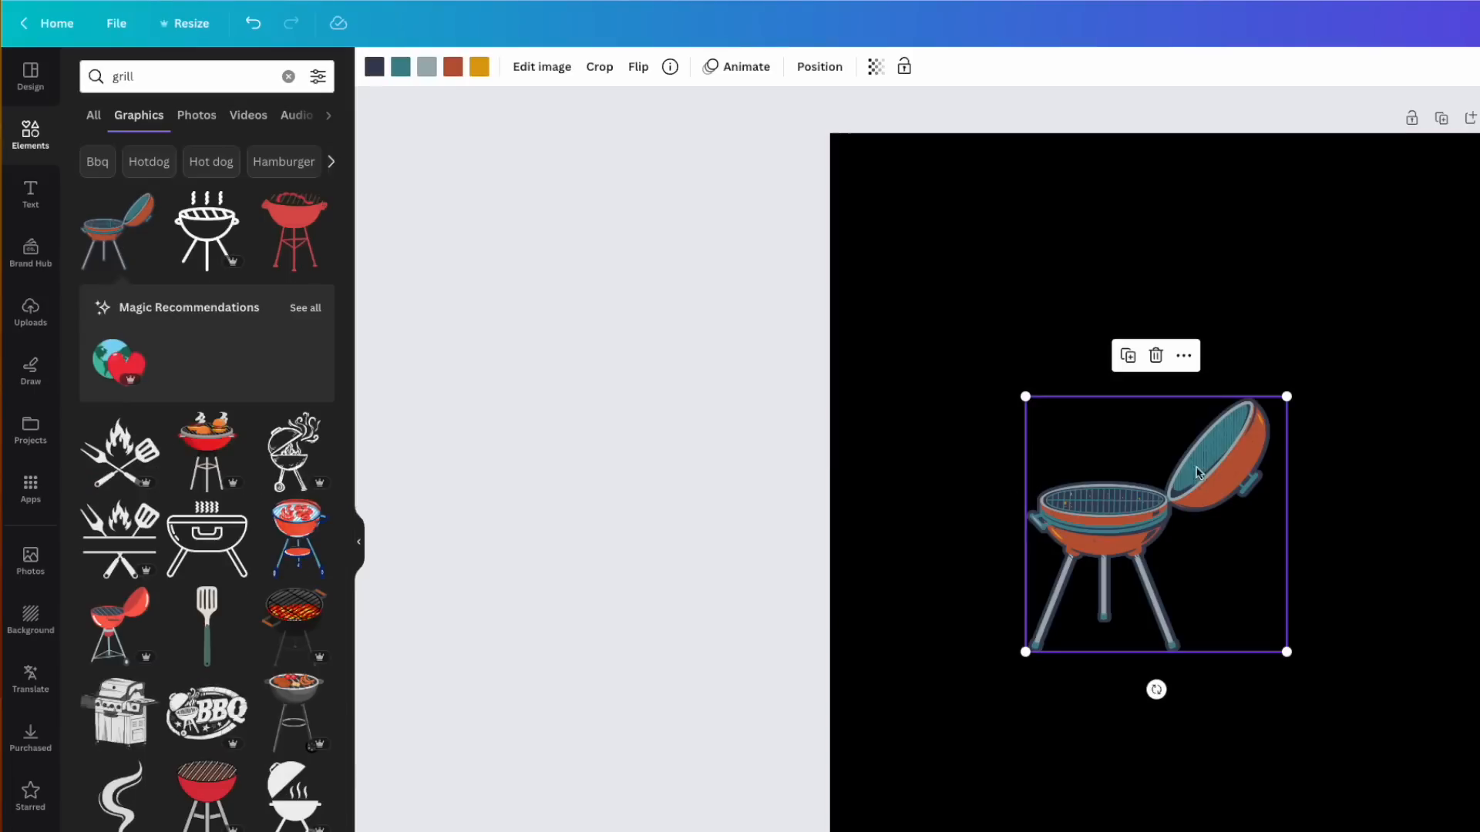
key(Delete)
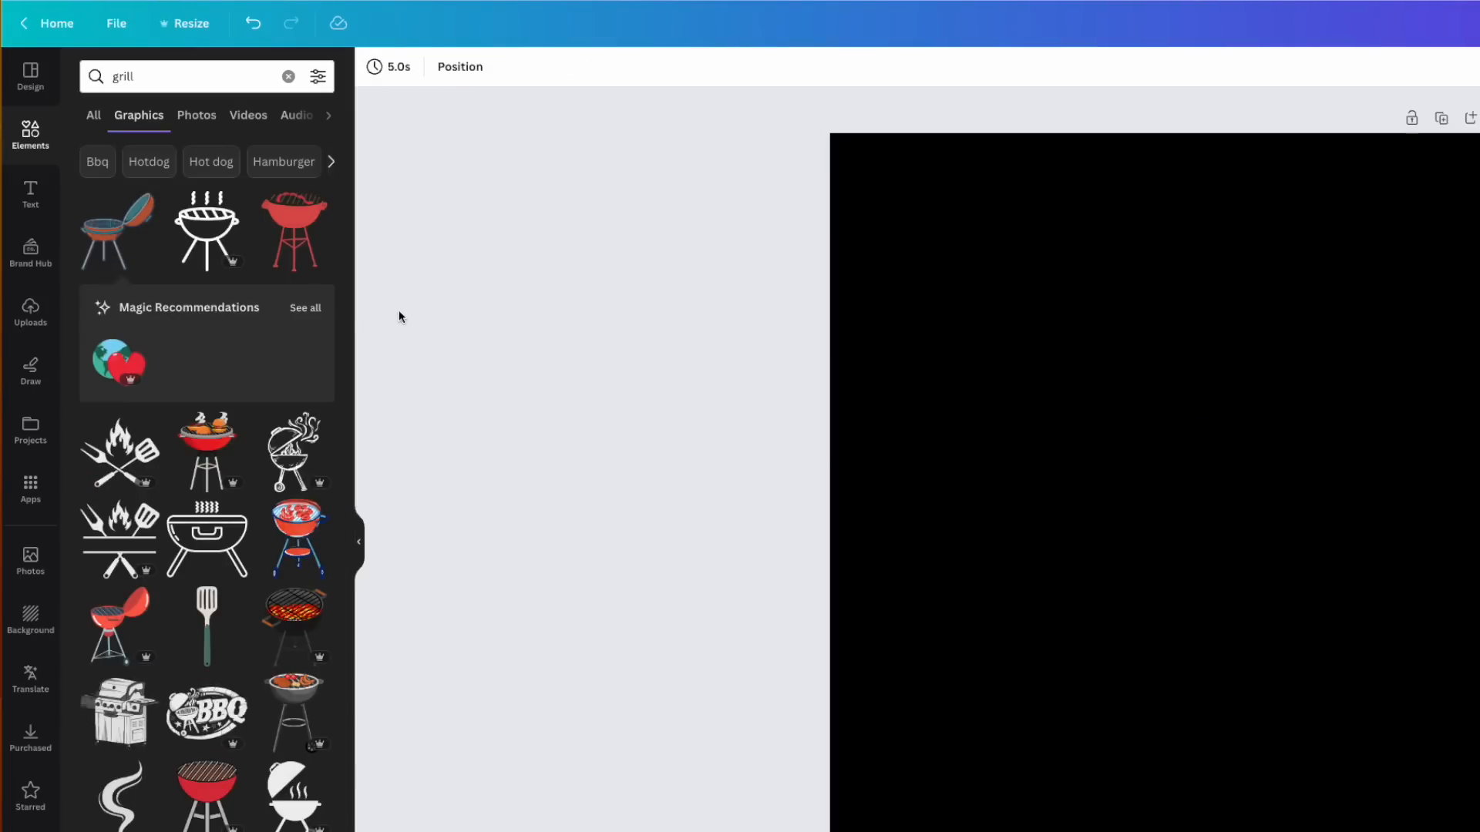
click(126, 455)
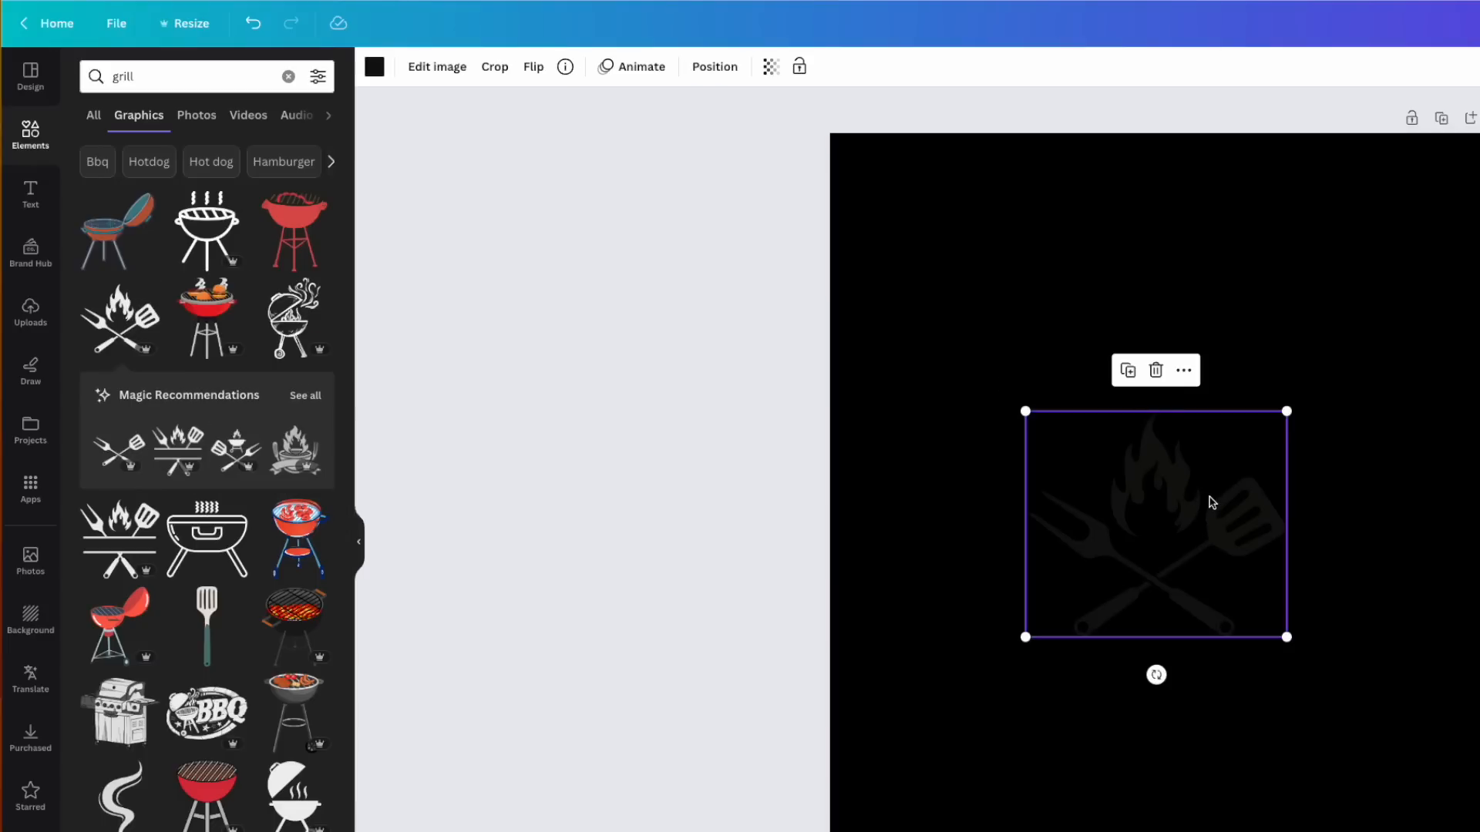
Step: Recolor the crossed-utensils graphic white, then enlarge it and center it horizontally on the page
click(373, 67)
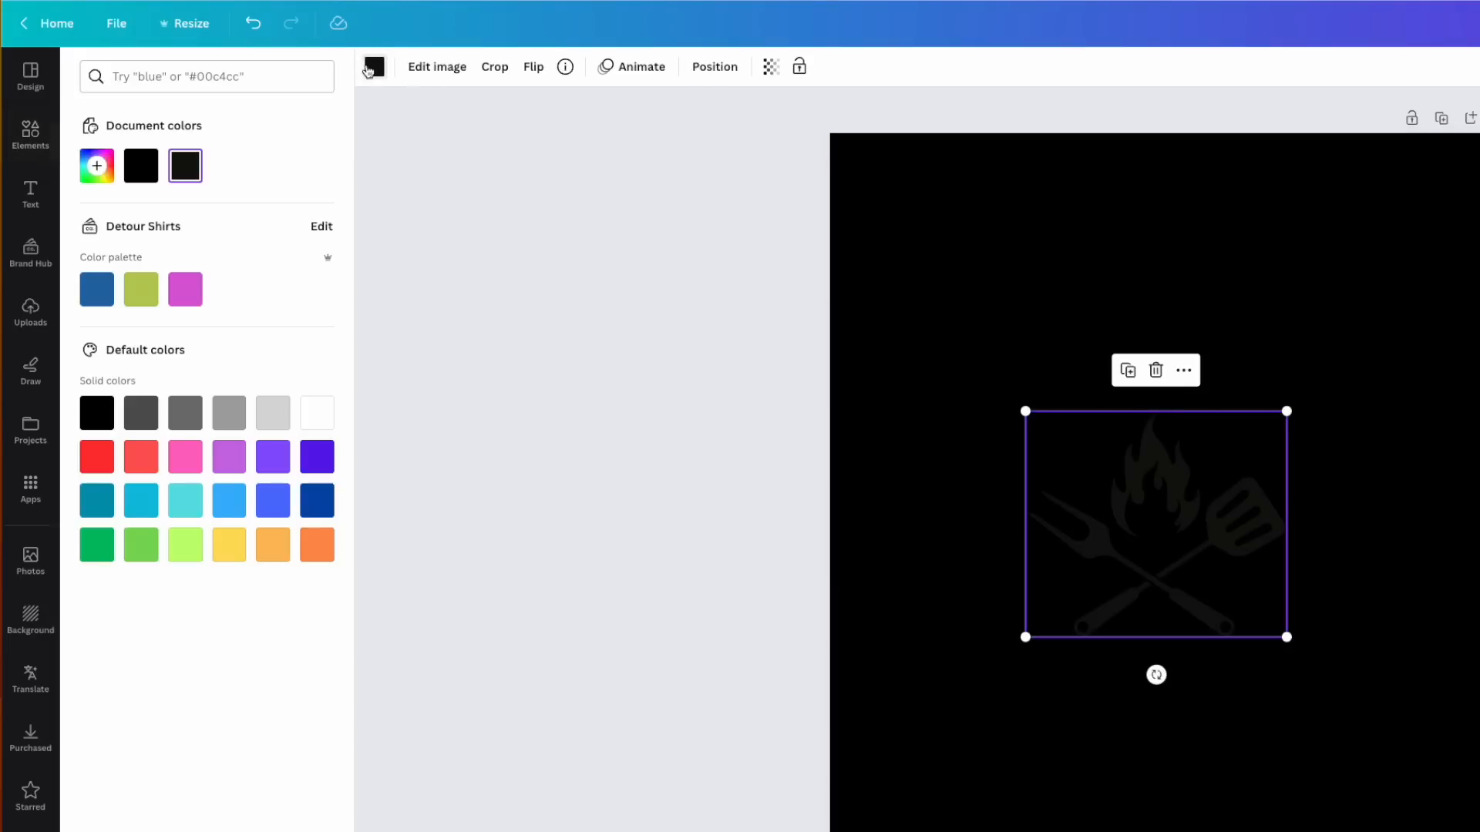
click(316, 412)
drag(1286, 410, 1400, 310)
drag(1327, 476, 1270, 472)
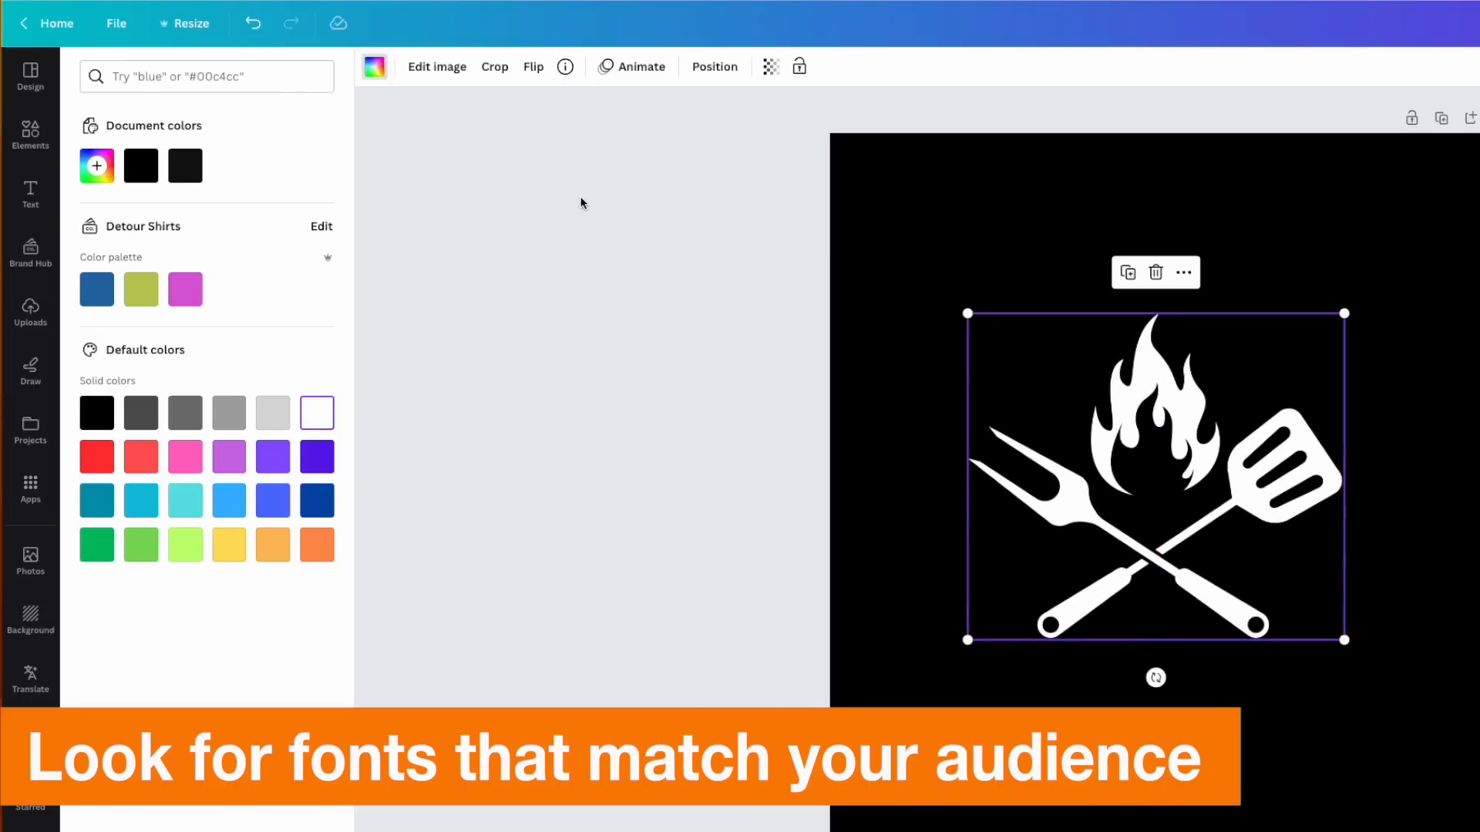
Step: Add a text box to the page, search the fonts for "slab" and apply Chunk Five
click(883, 200)
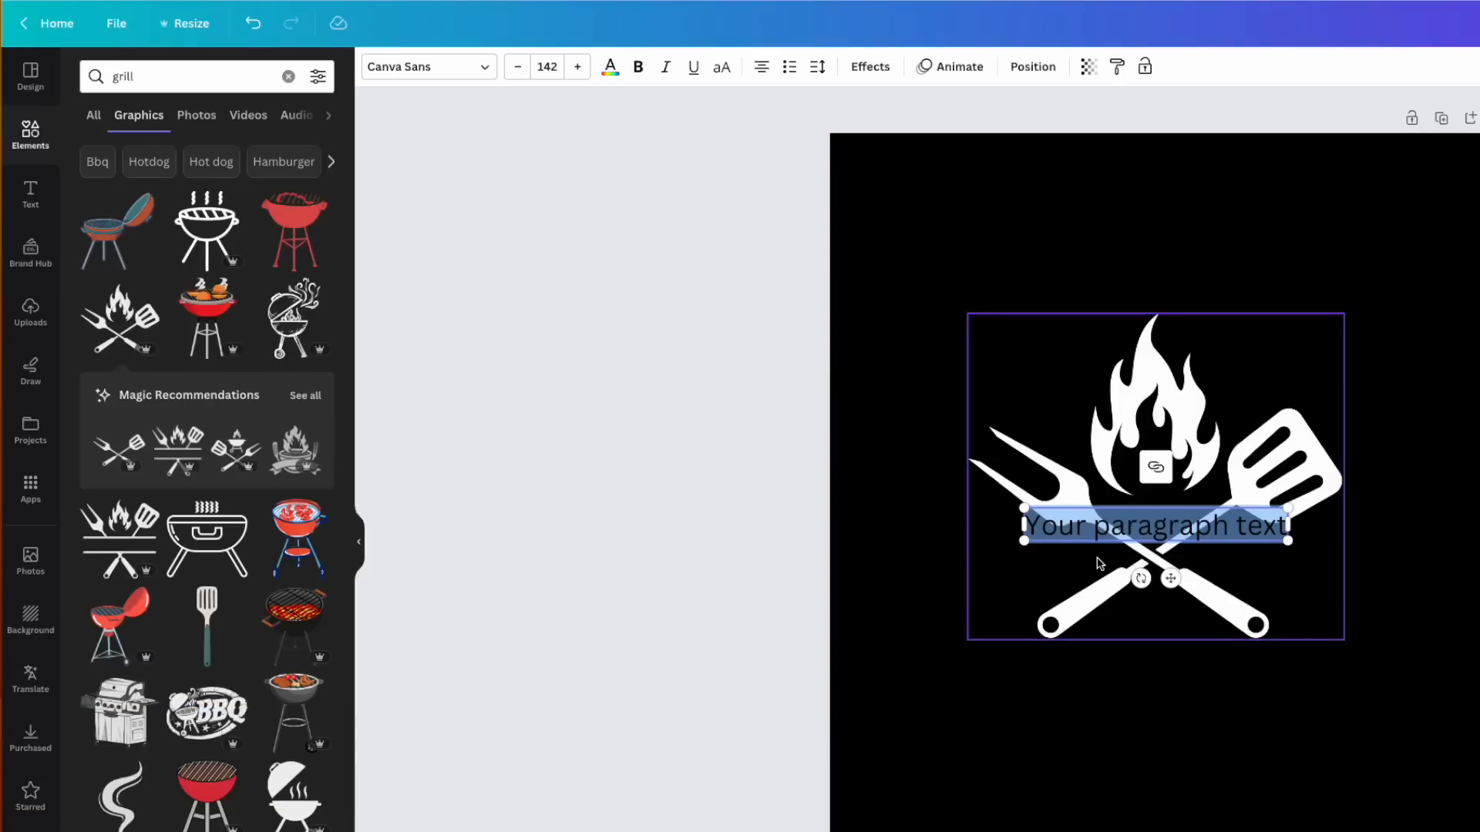
click(439, 70)
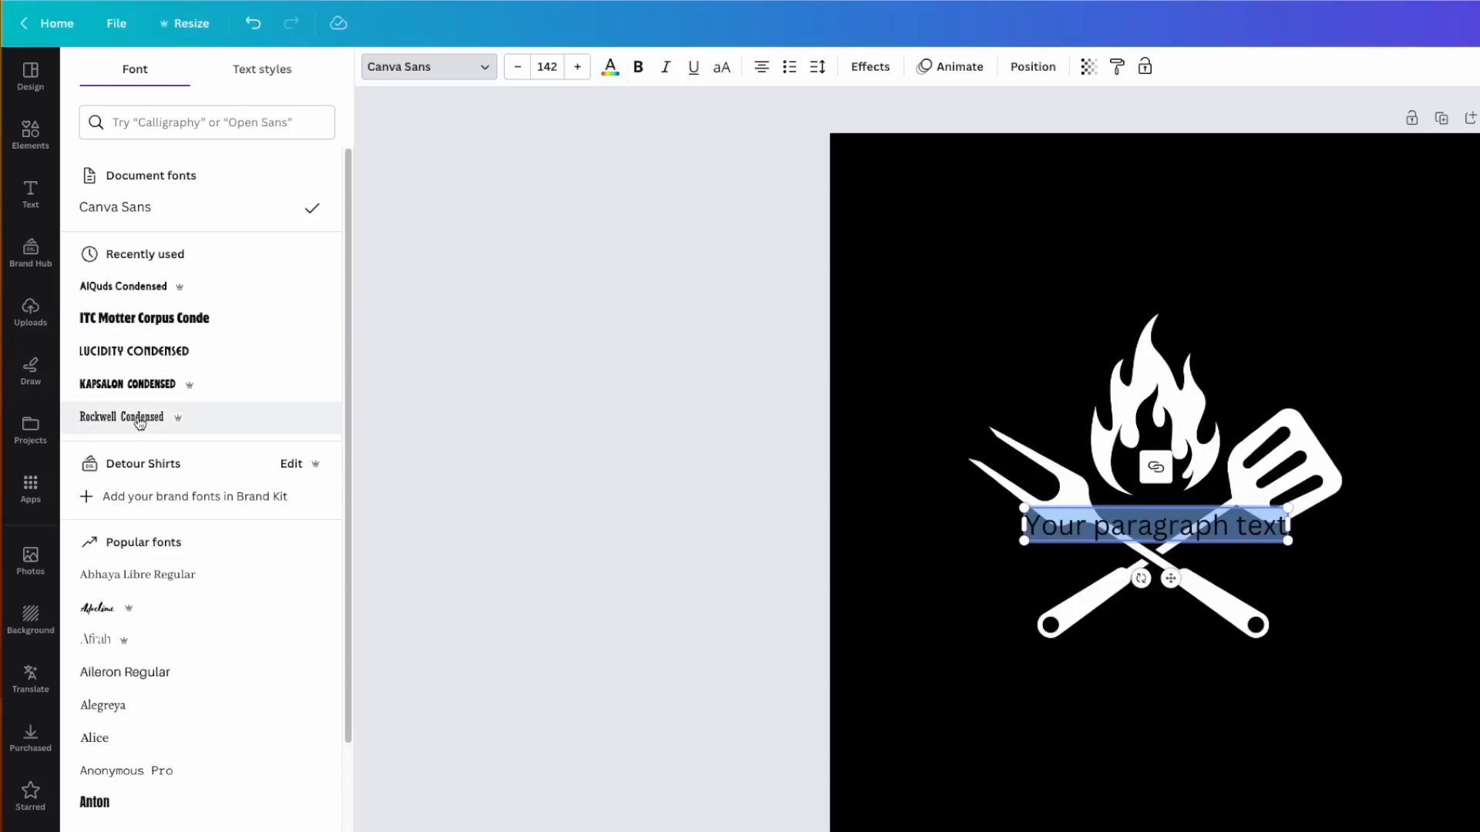
click(146, 130)
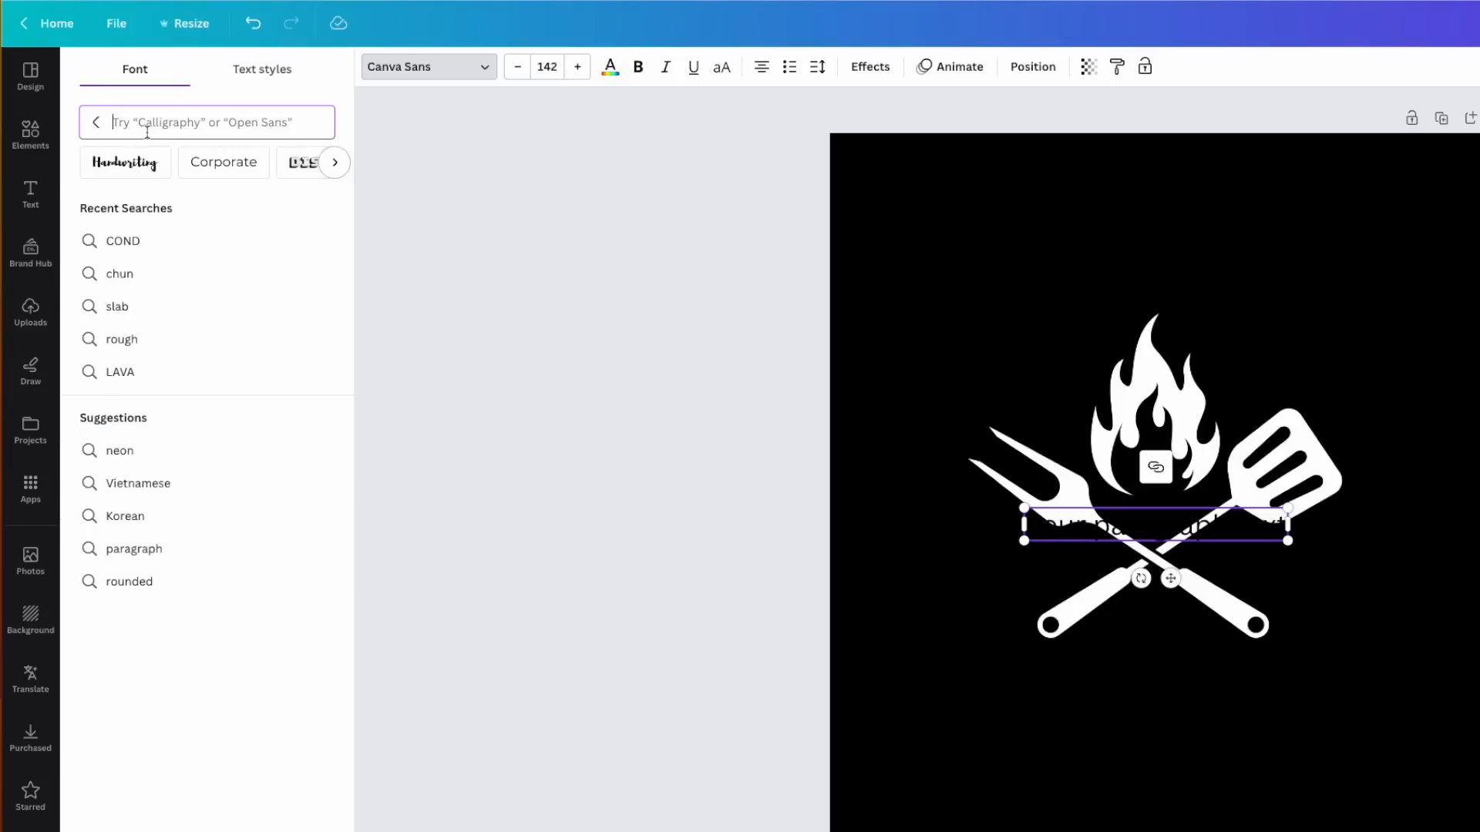
text(slab)
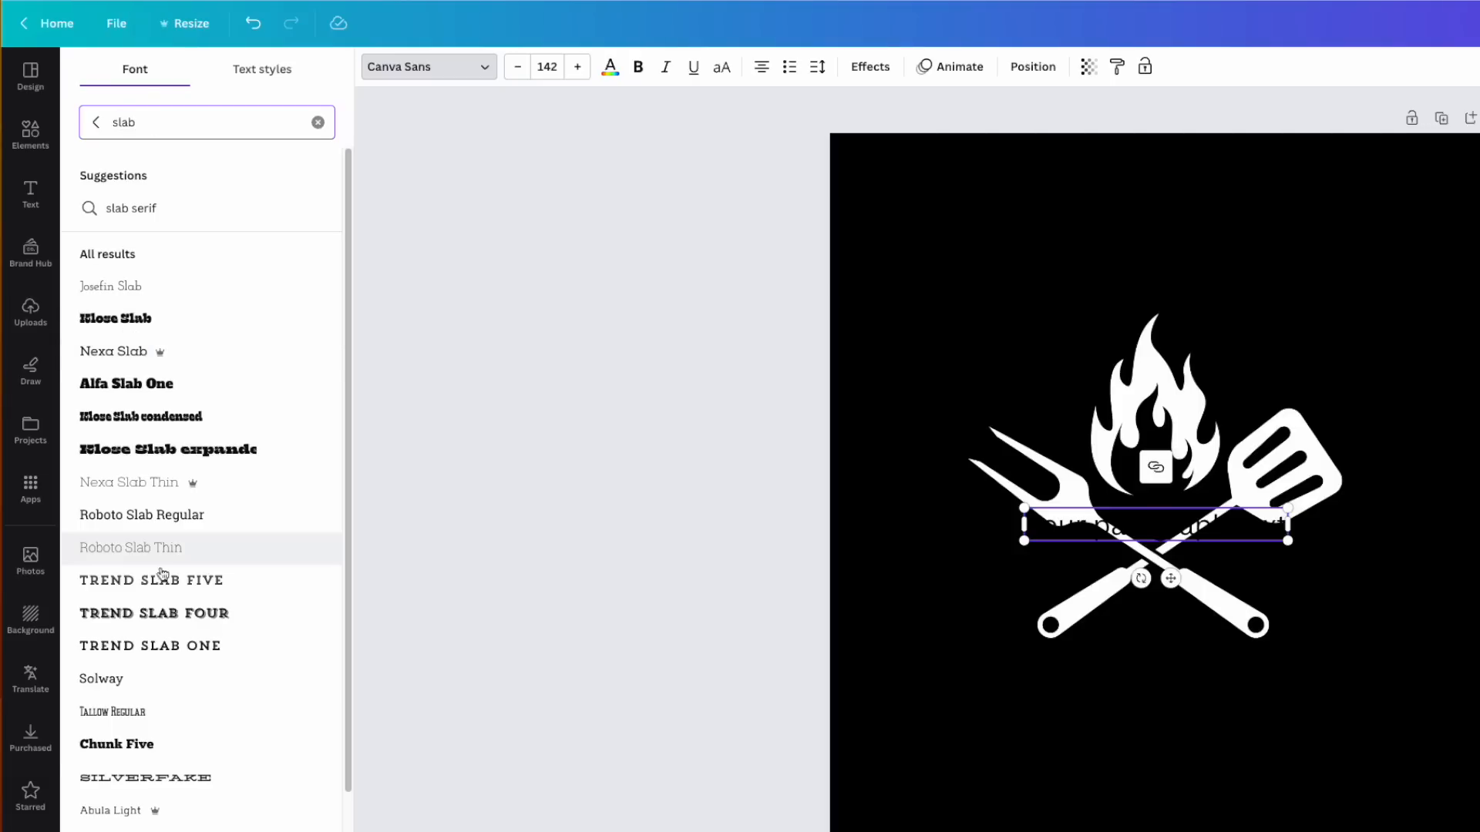
scroll(218, 317, down, 1)
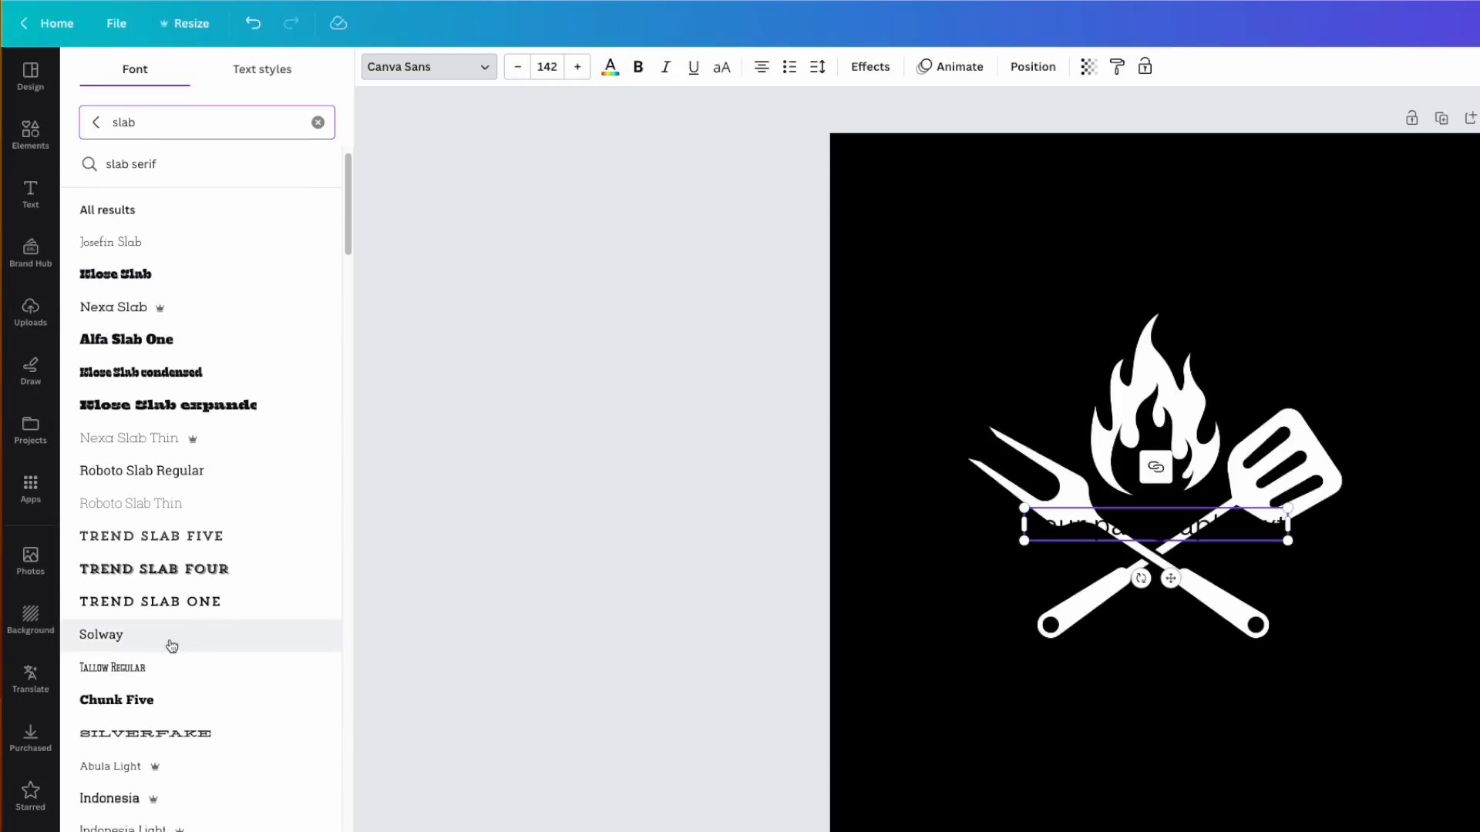
click(185, 698)
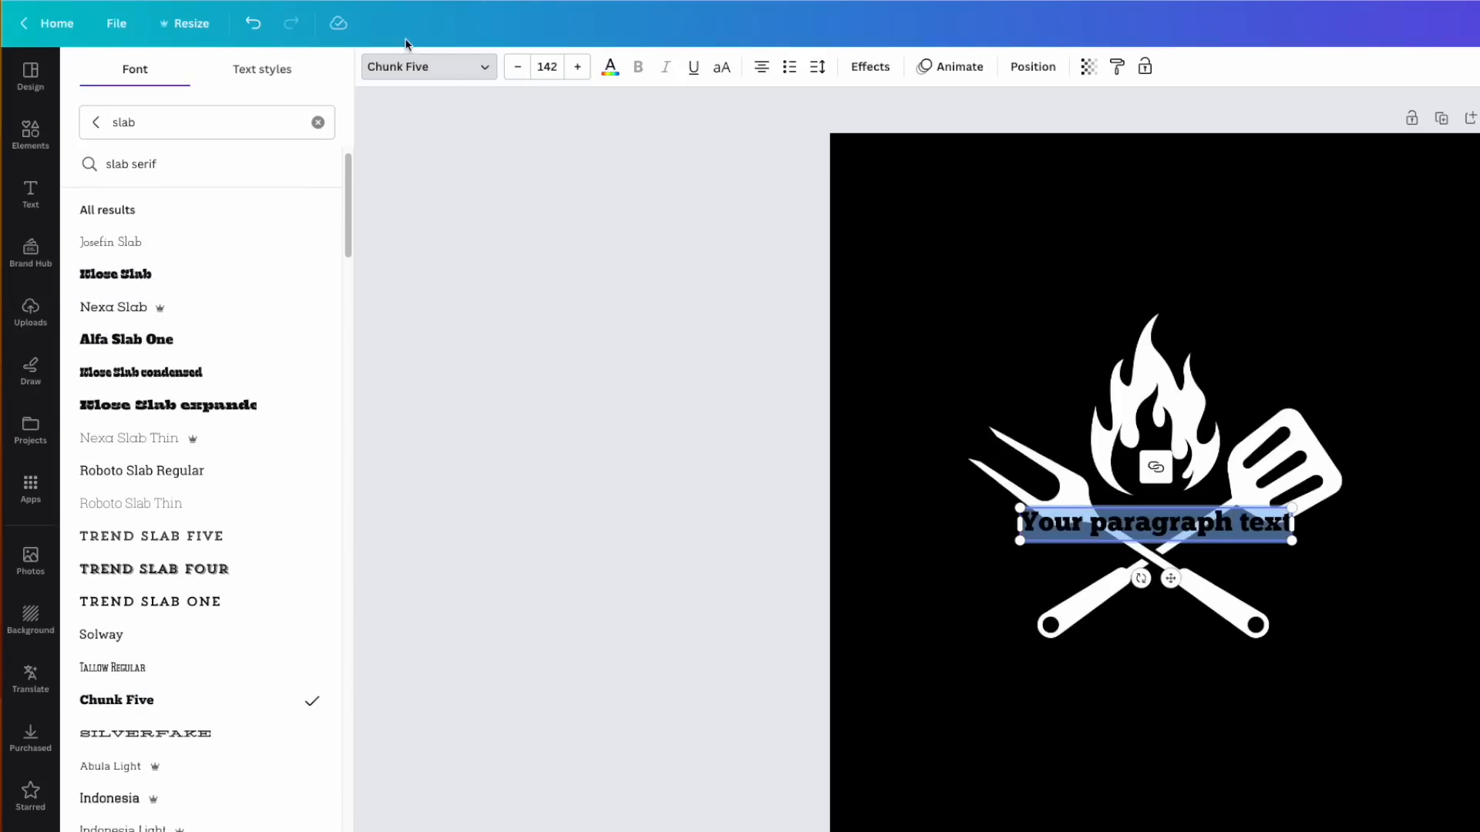
Step: Color the text white, then enlarge it to about size 211 and place it above the crossed-utensils graphic
click(611, 71)
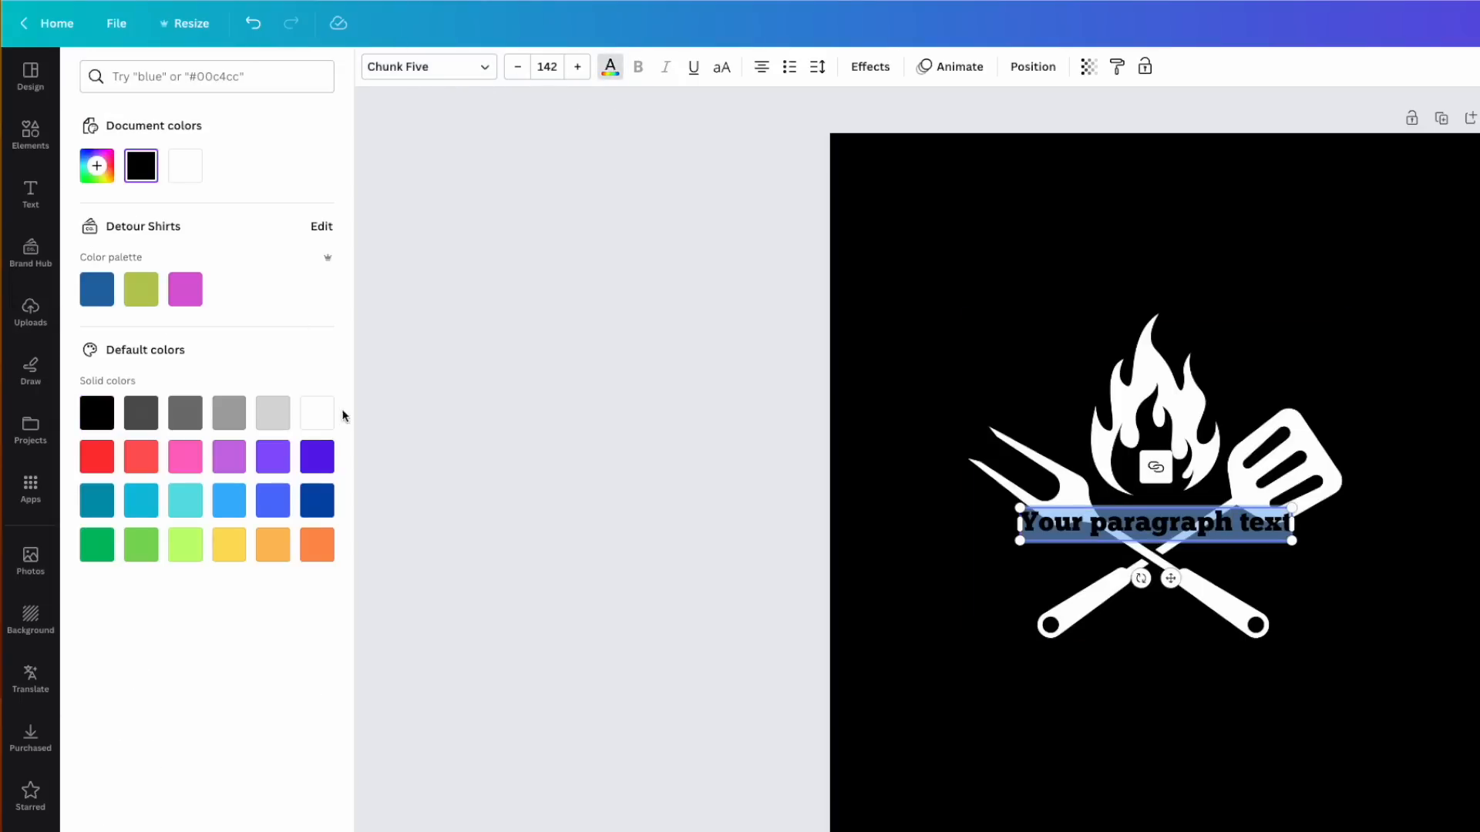
click(317, 413)
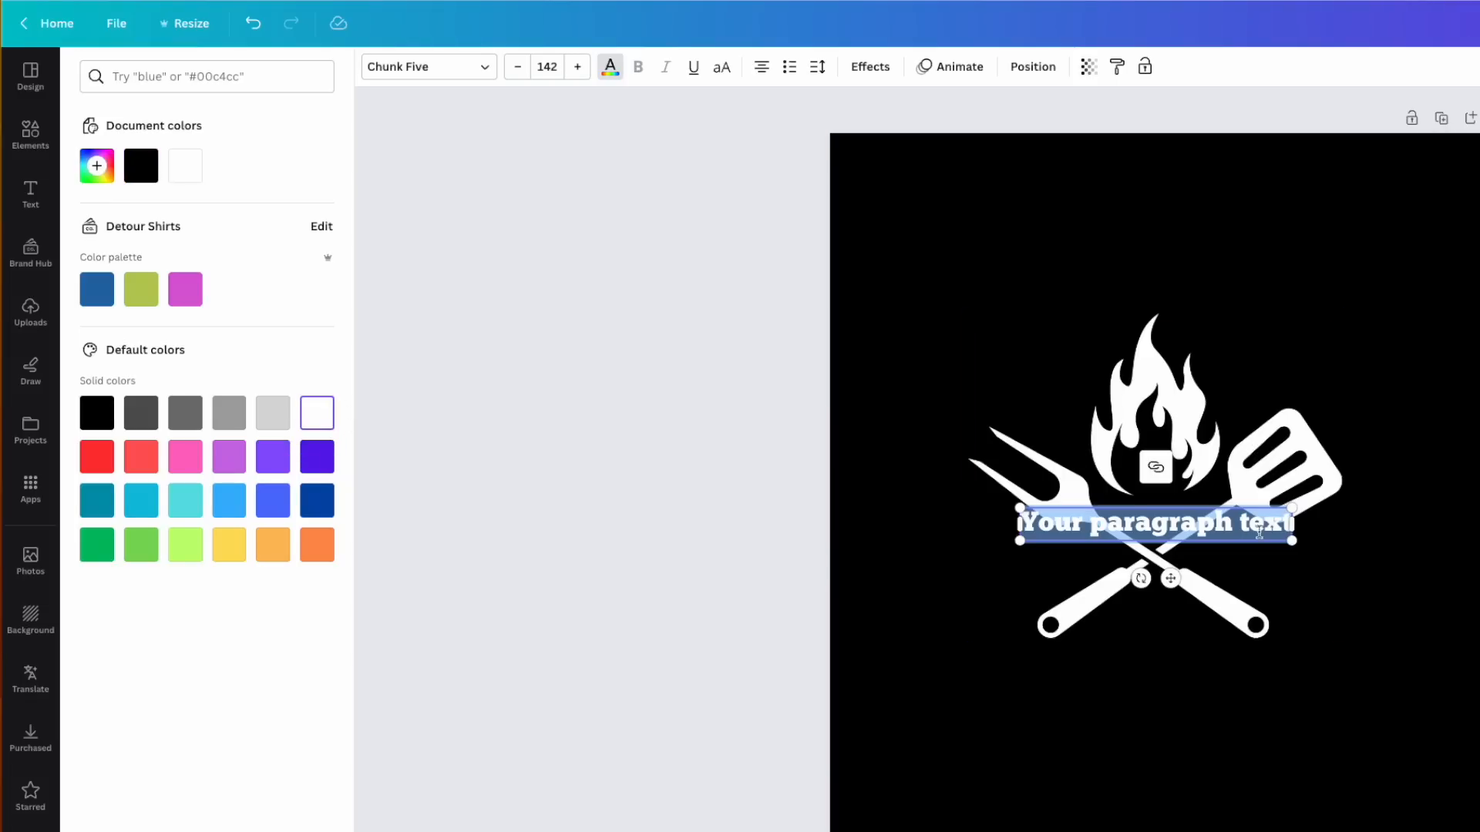
drag(1292, 507, 1396, 470)
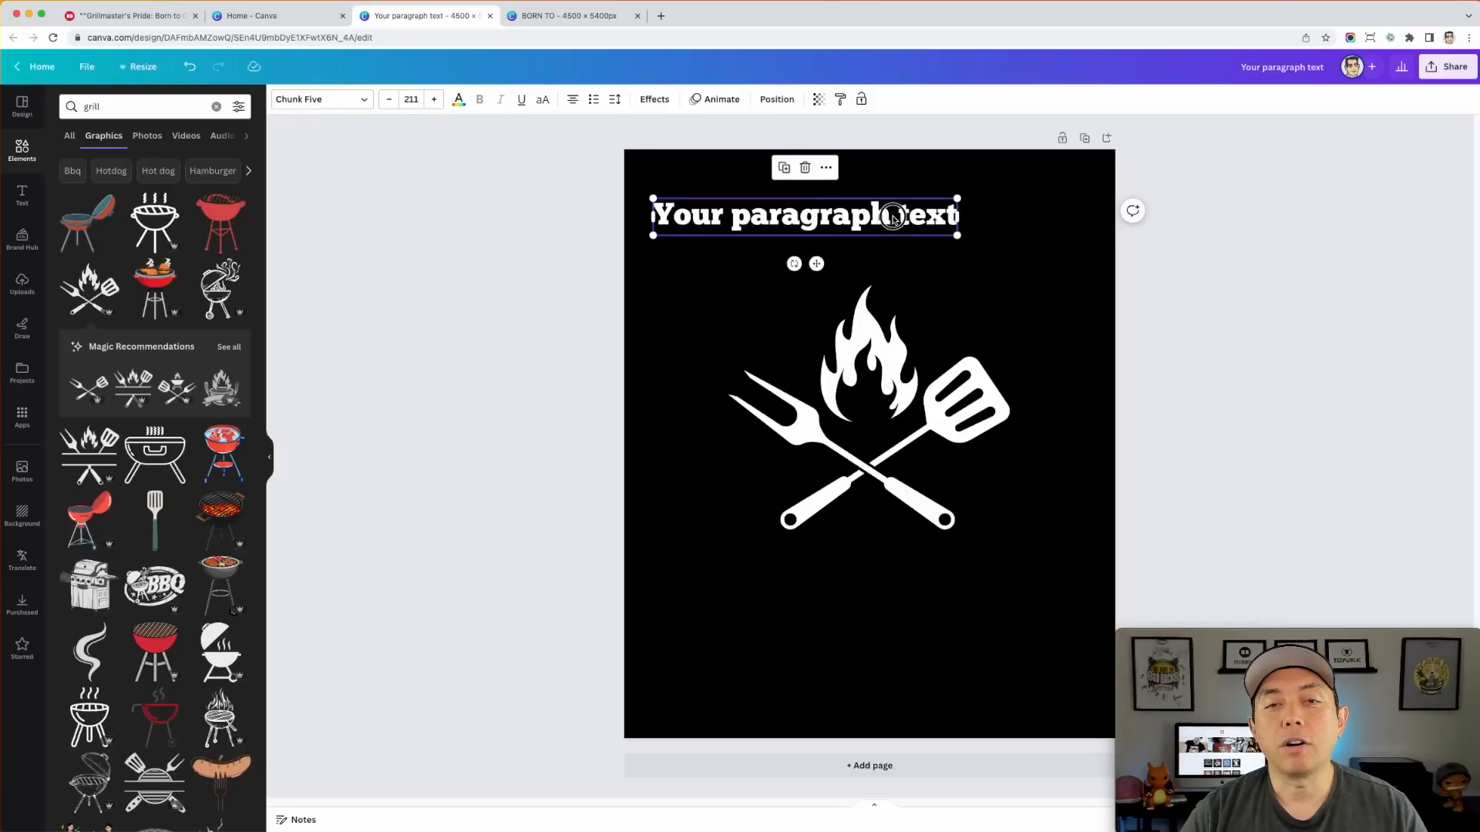
Step: Make the text uppercase, widen its text box and replace the placeholder wording with "BORN TO"
double_click(892, 217)
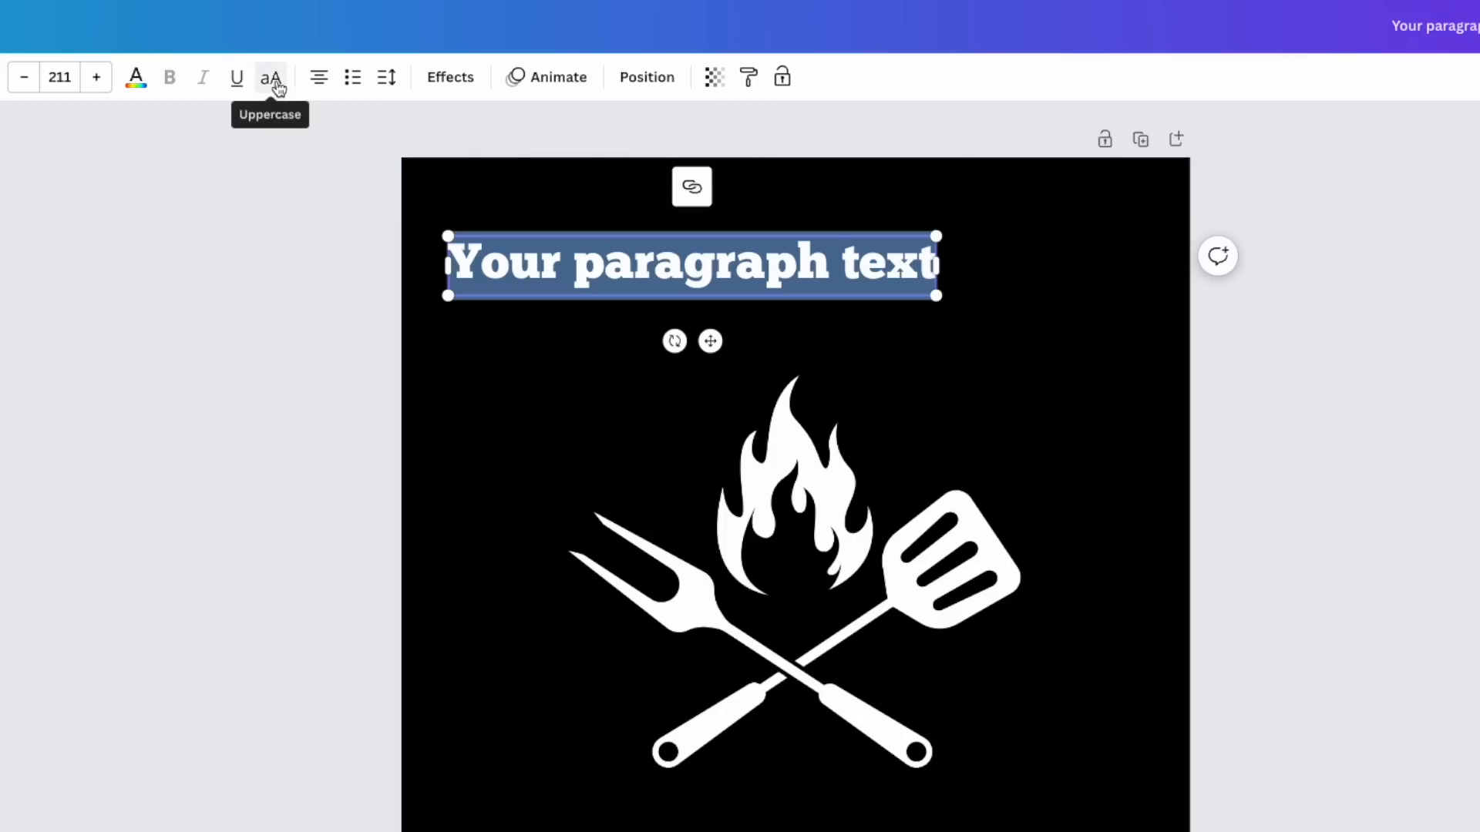
click(276, 83)
drag(985, 303, 1136, 266)
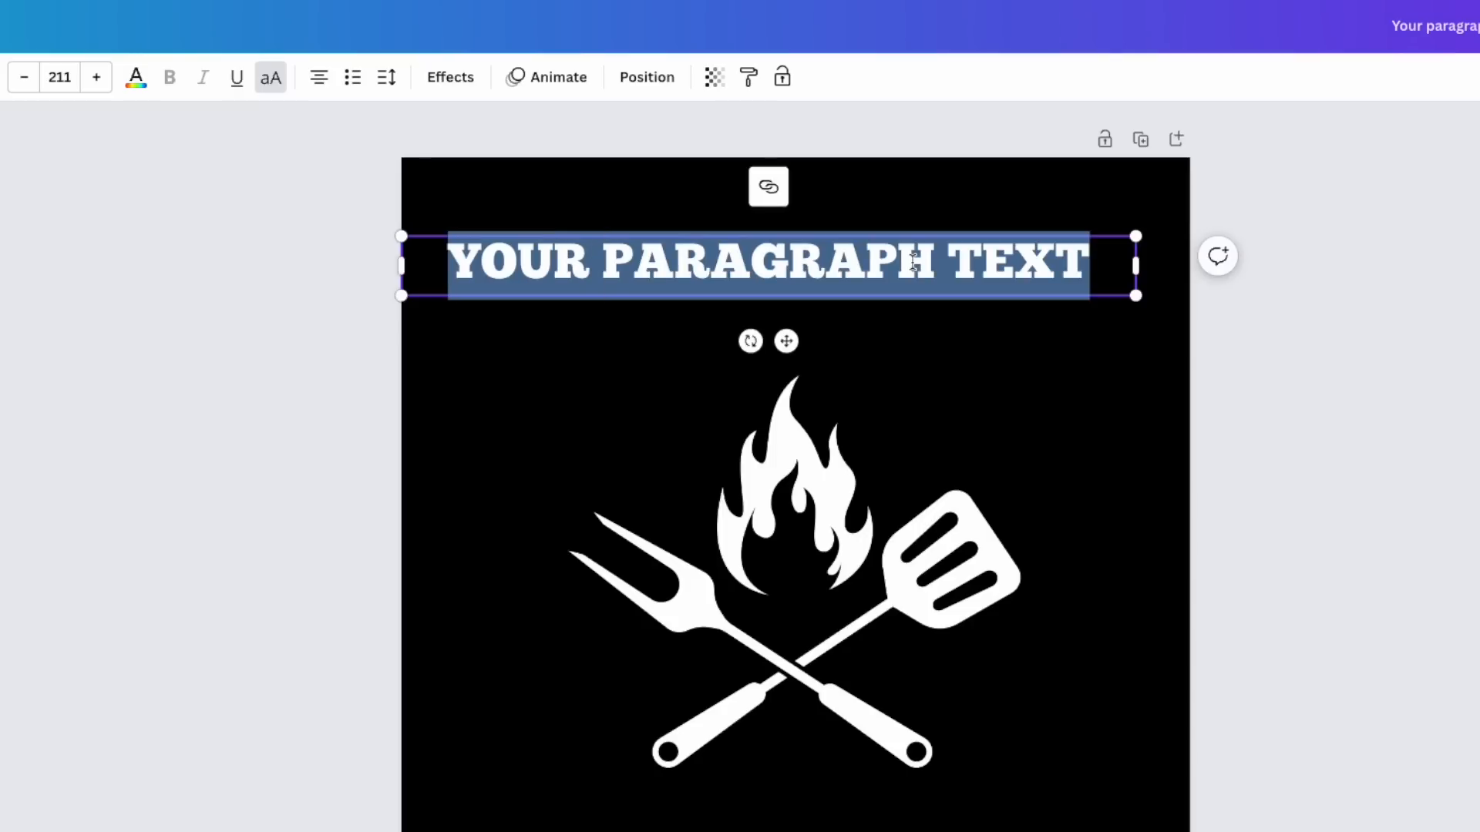
text(BORN TO)
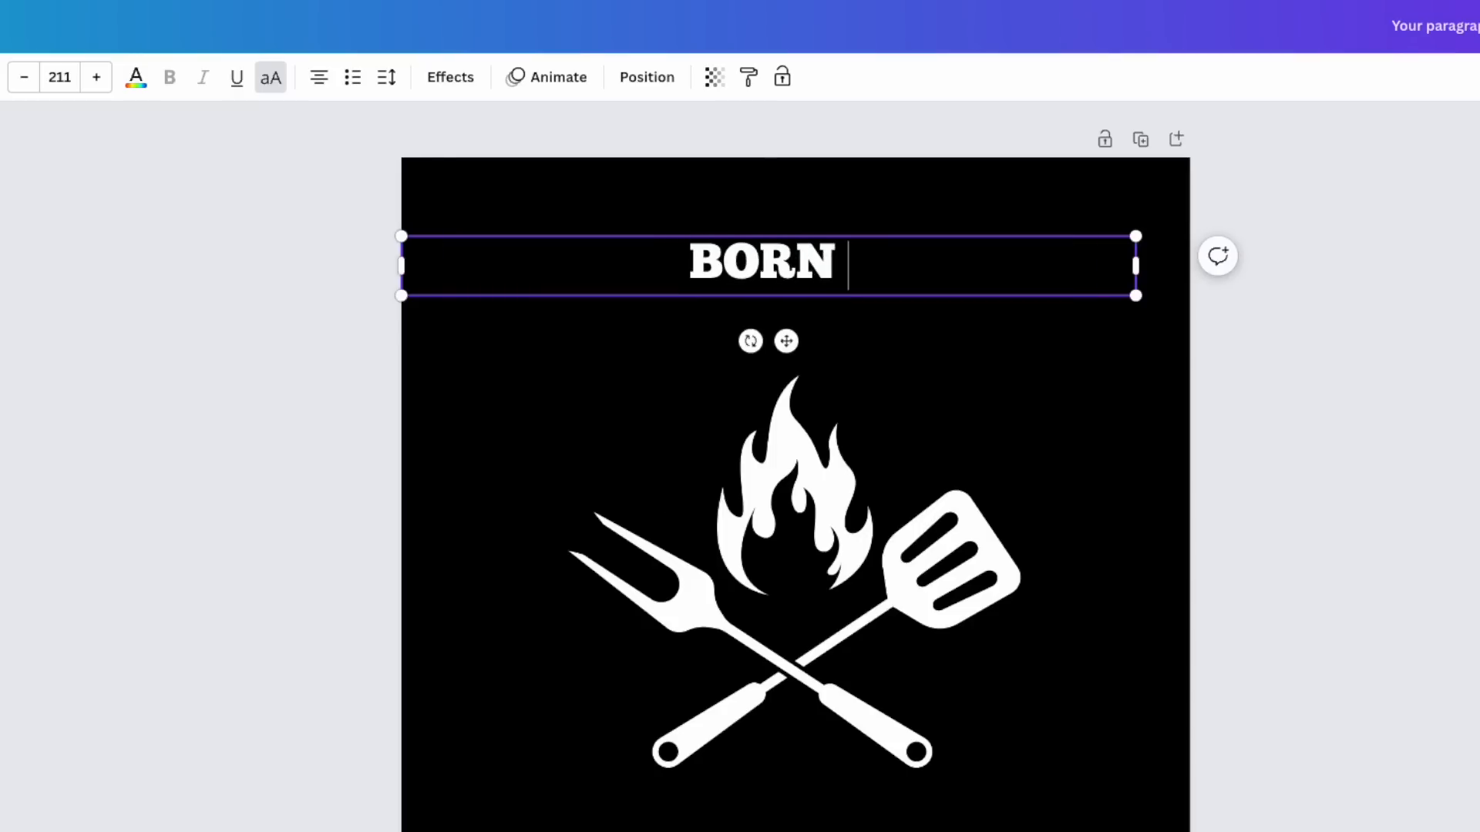
click(1258, 433)
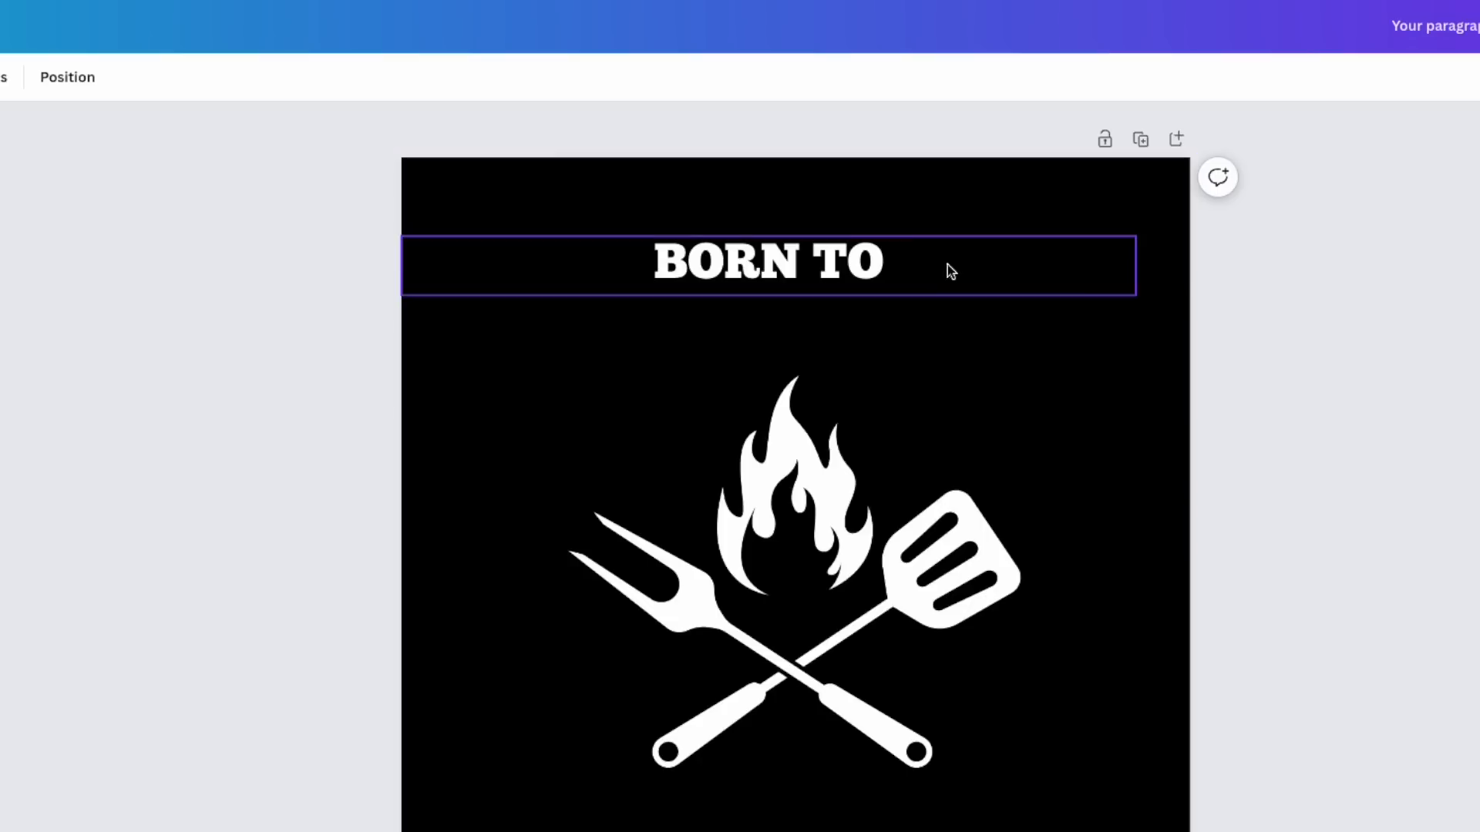
Step: Enlarge the "BORN TO" text to about size 574 across the page width and place a copy of it below the graphic
click(990, 266)
drag(1144, 265, 1191, 398)
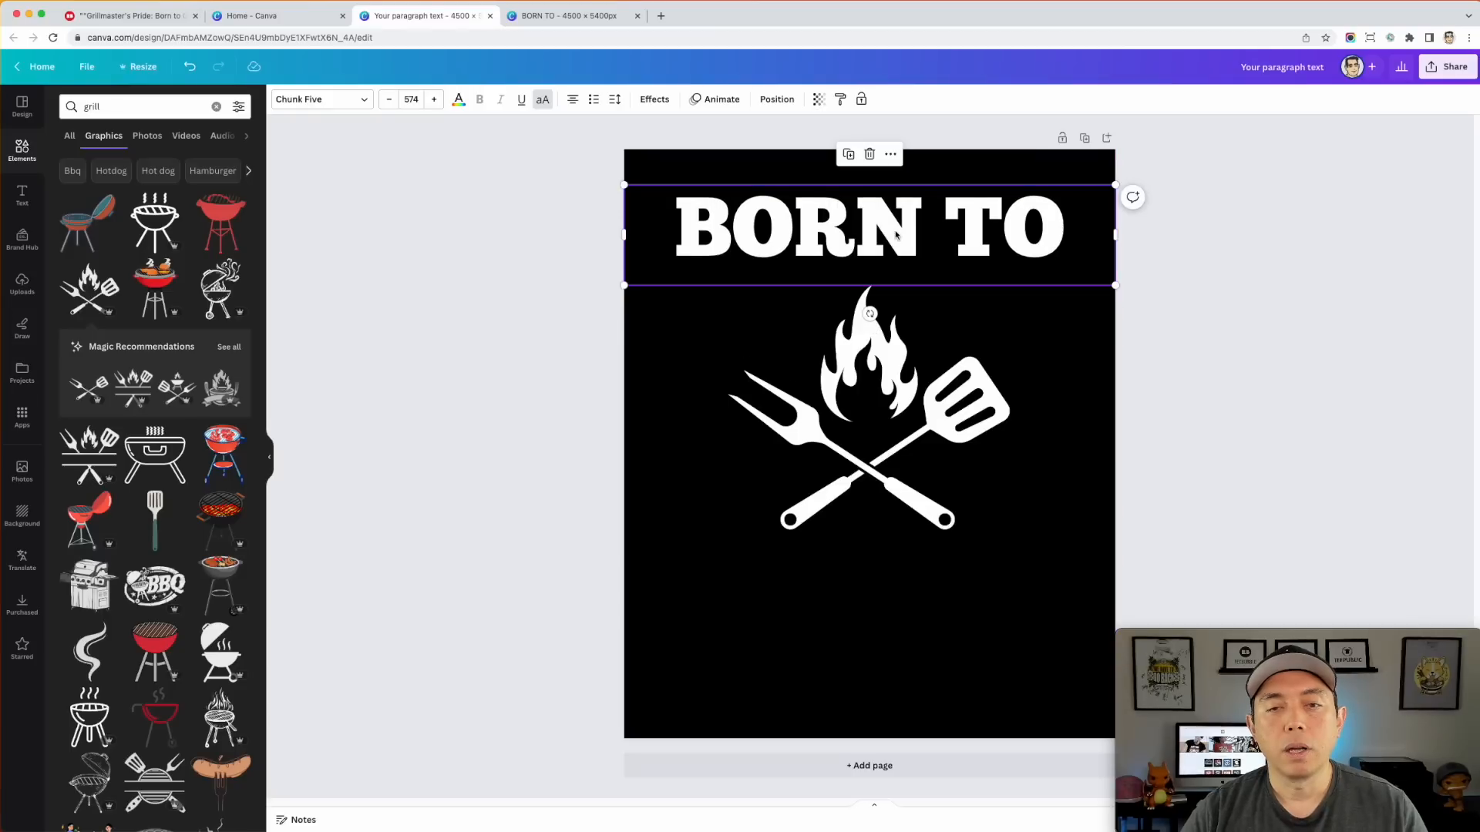
drag(892, 224, 900, 595)
Step: Change the wording of the text copy below the graphic to "GRILL"
double_click(900, 594)
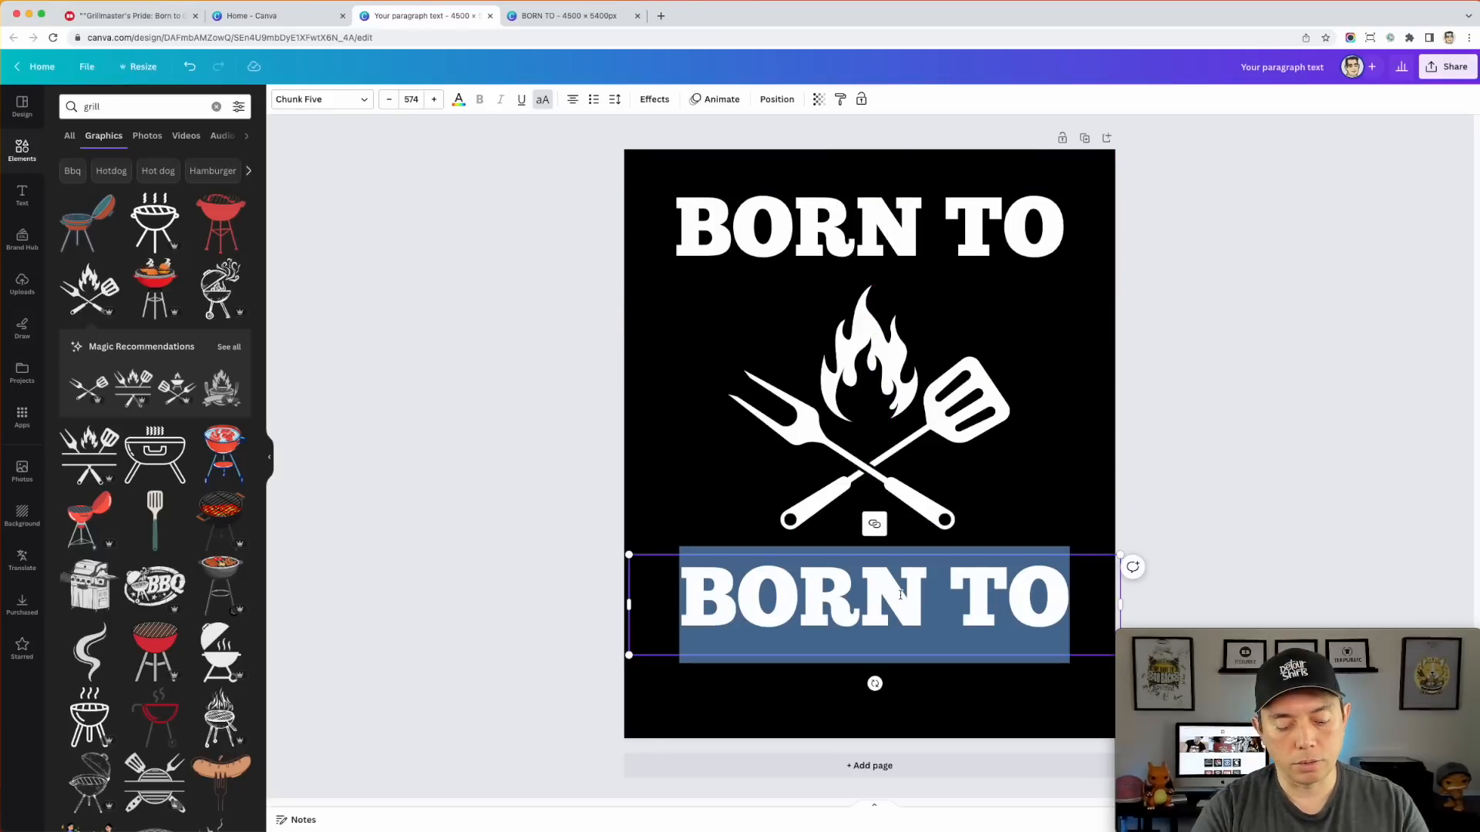
text(GRAI)
key(BackSpace)
key(BackSpace)
text(ILL)
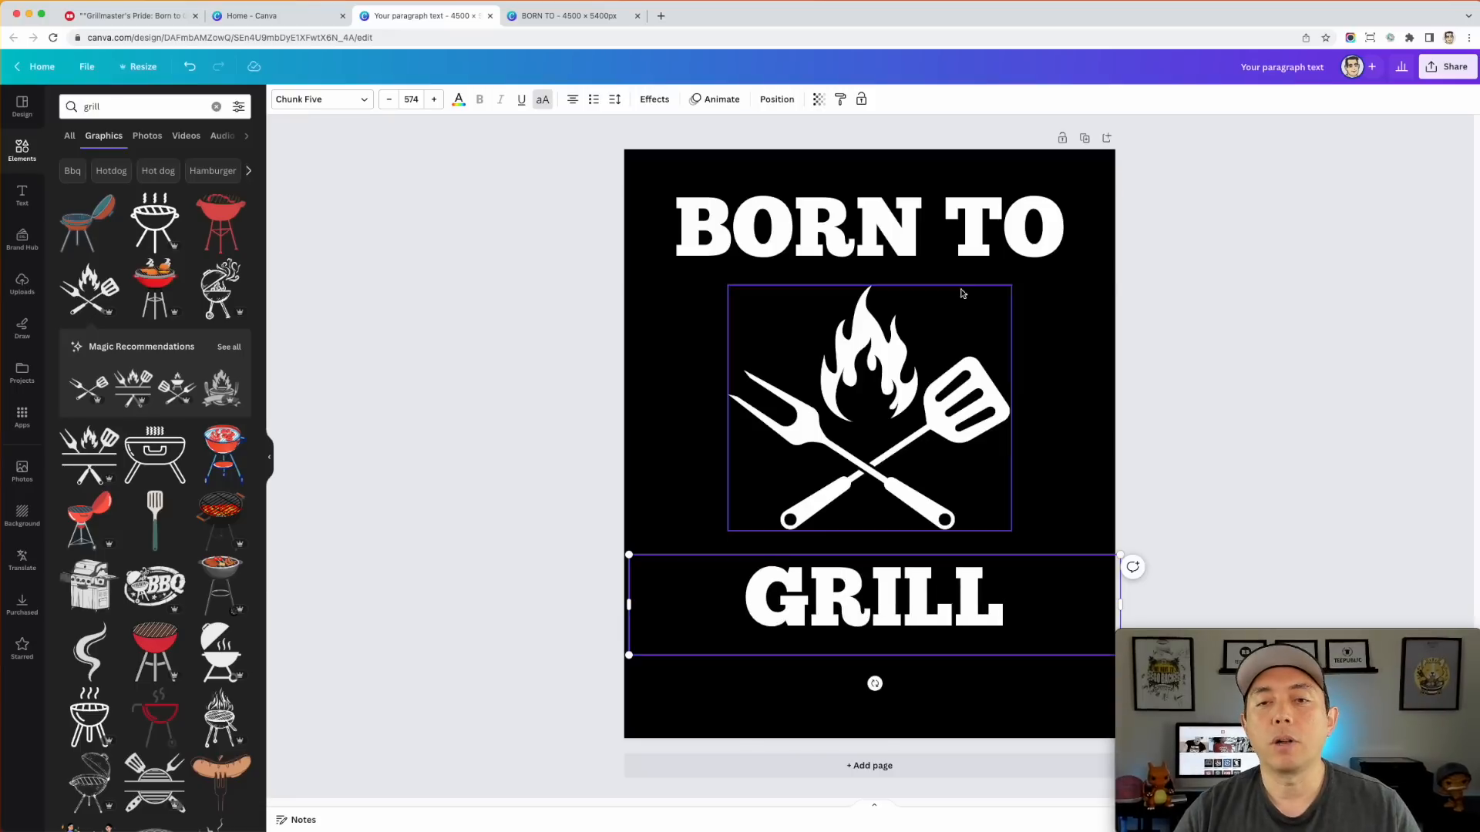
click(1164, 256)
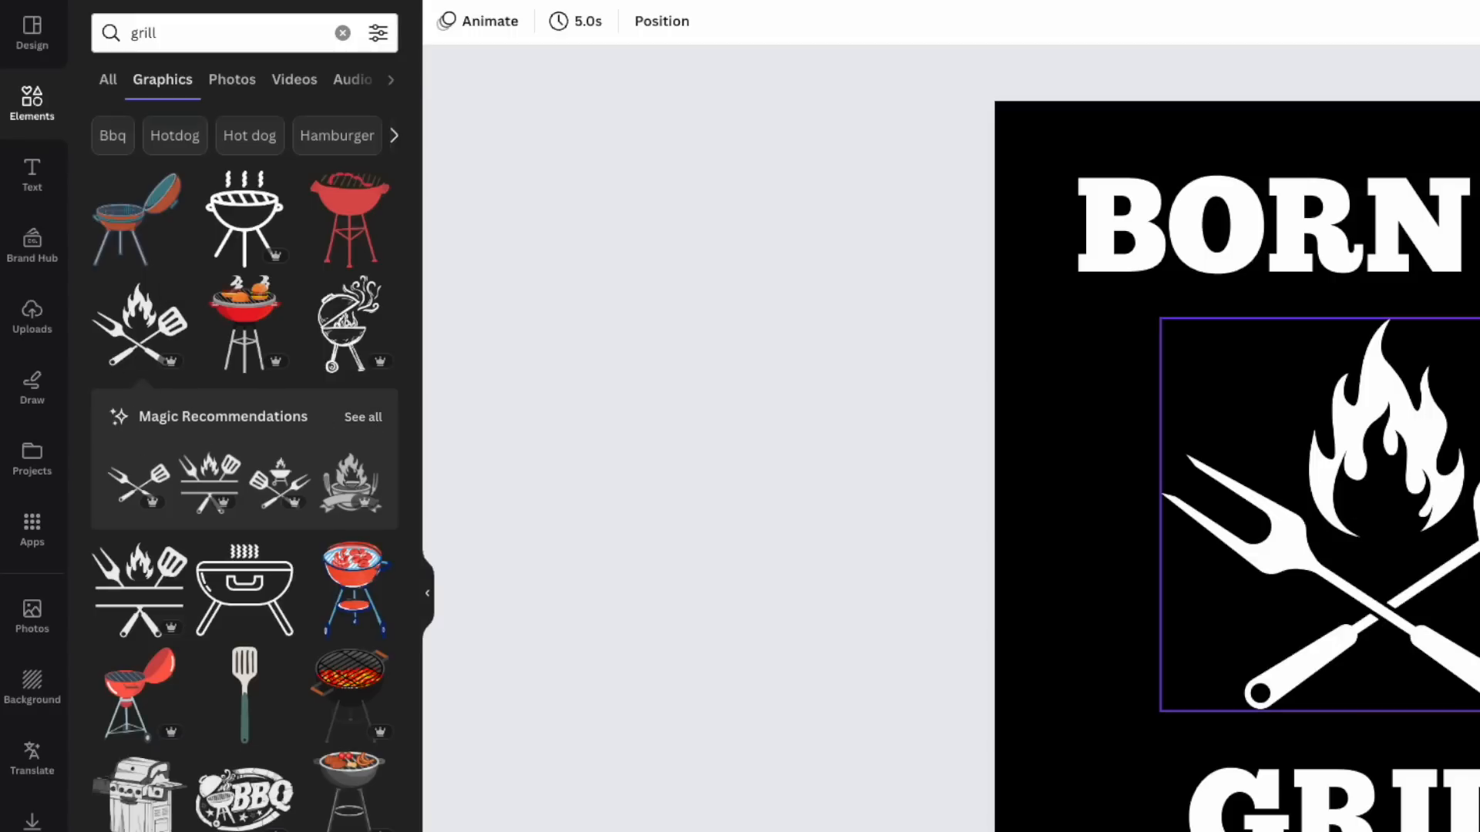
Step: Browse all Magic Recommendations for similar grill graphics, and delete the crossed fork and spatula graphic from the page
click(359, 417)
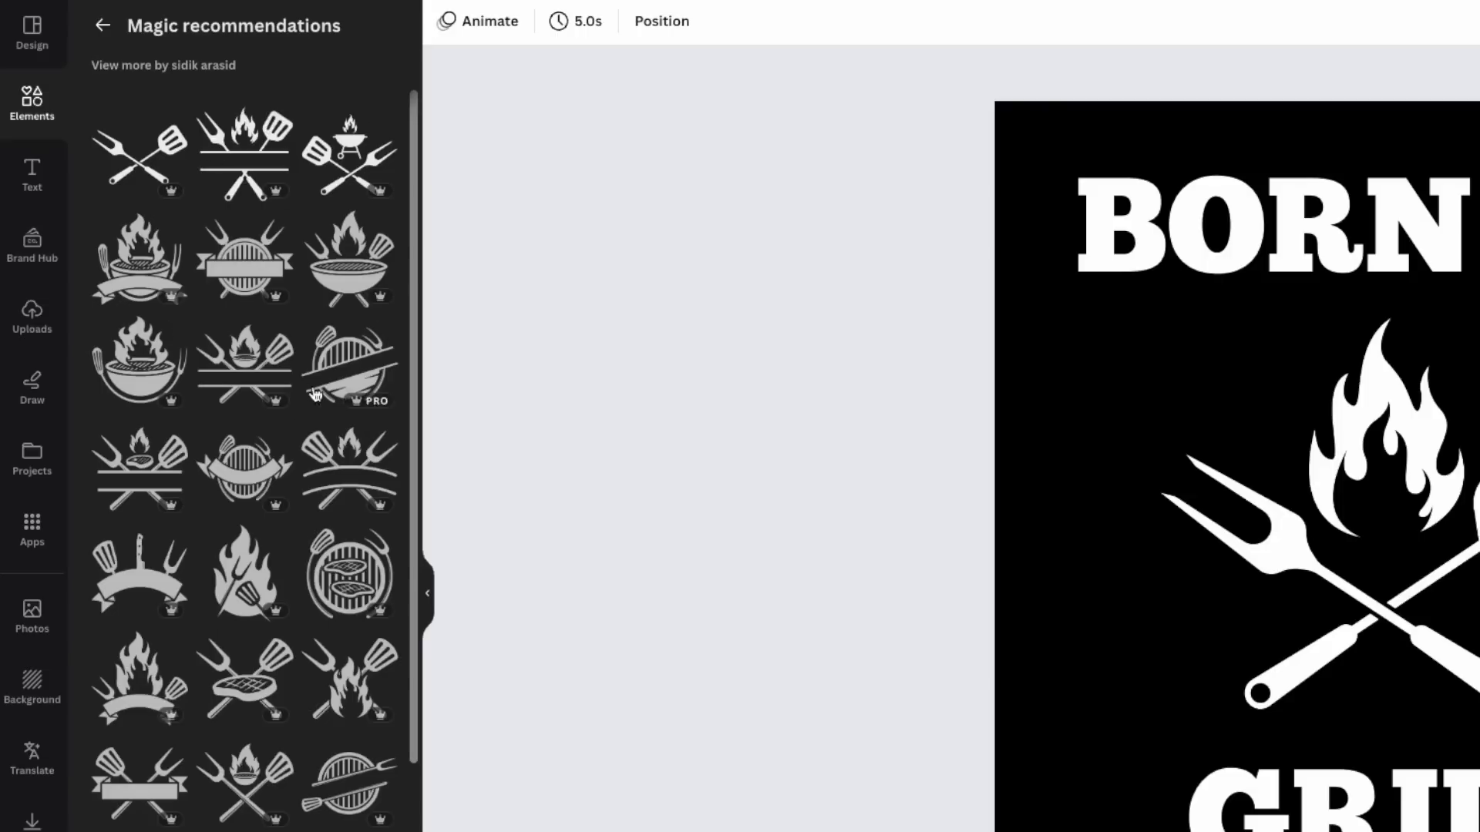
scroll(346, 617, down, 1)
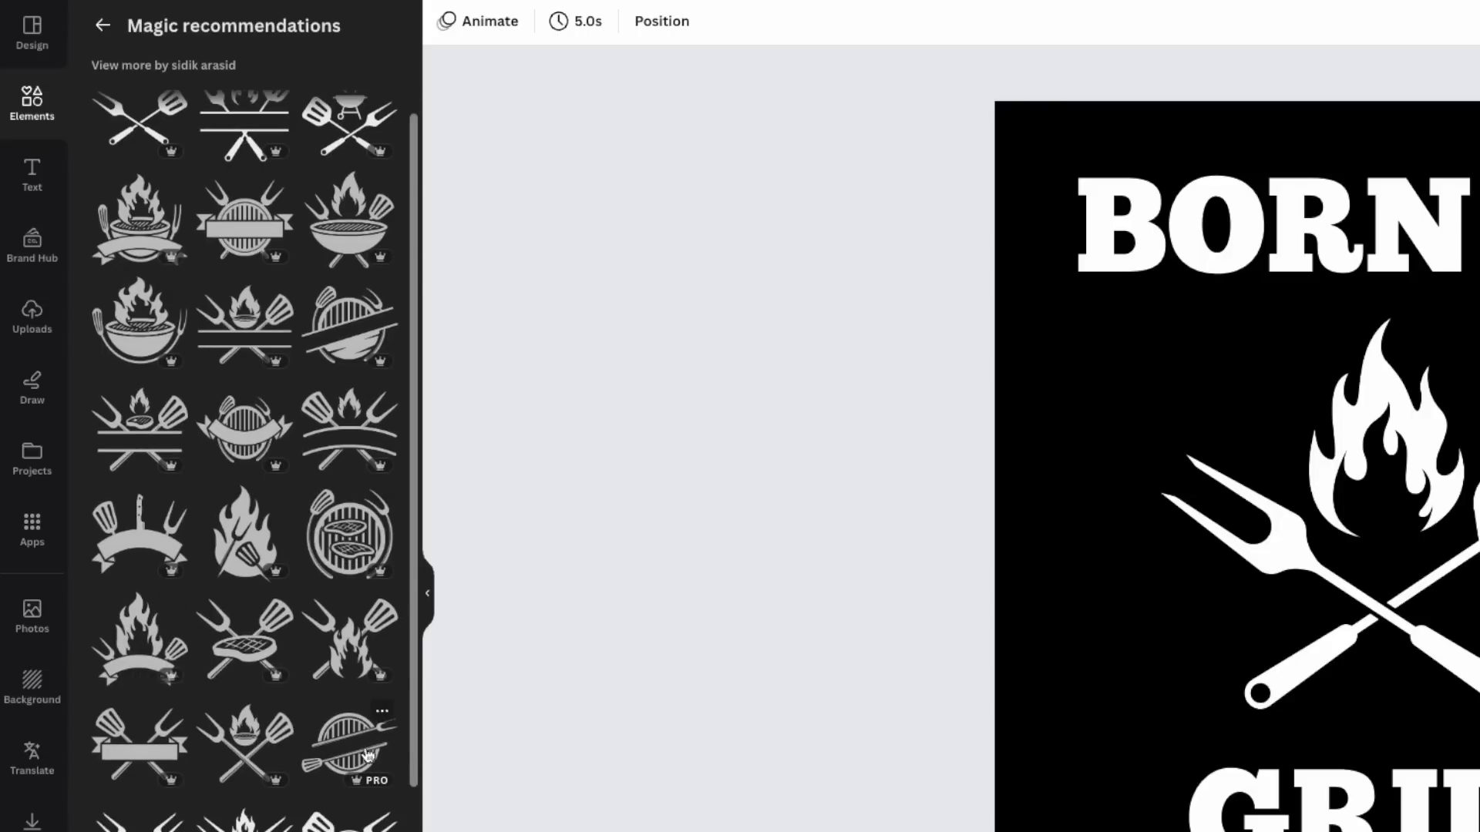
scroll(146, 740, down, 3)
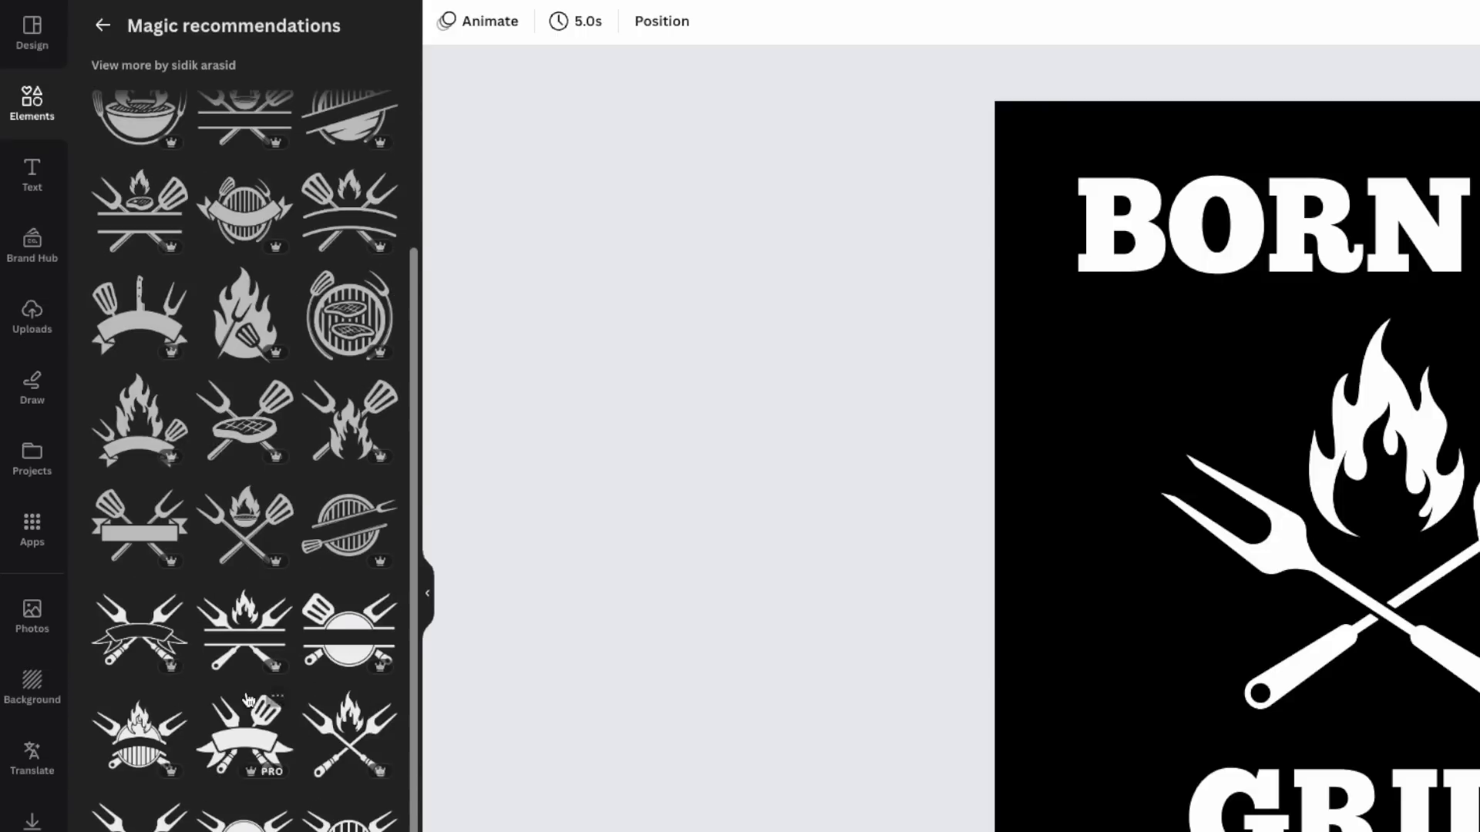
scroll(133, 722, down, 3)
scroll(133, 722, down, 3)
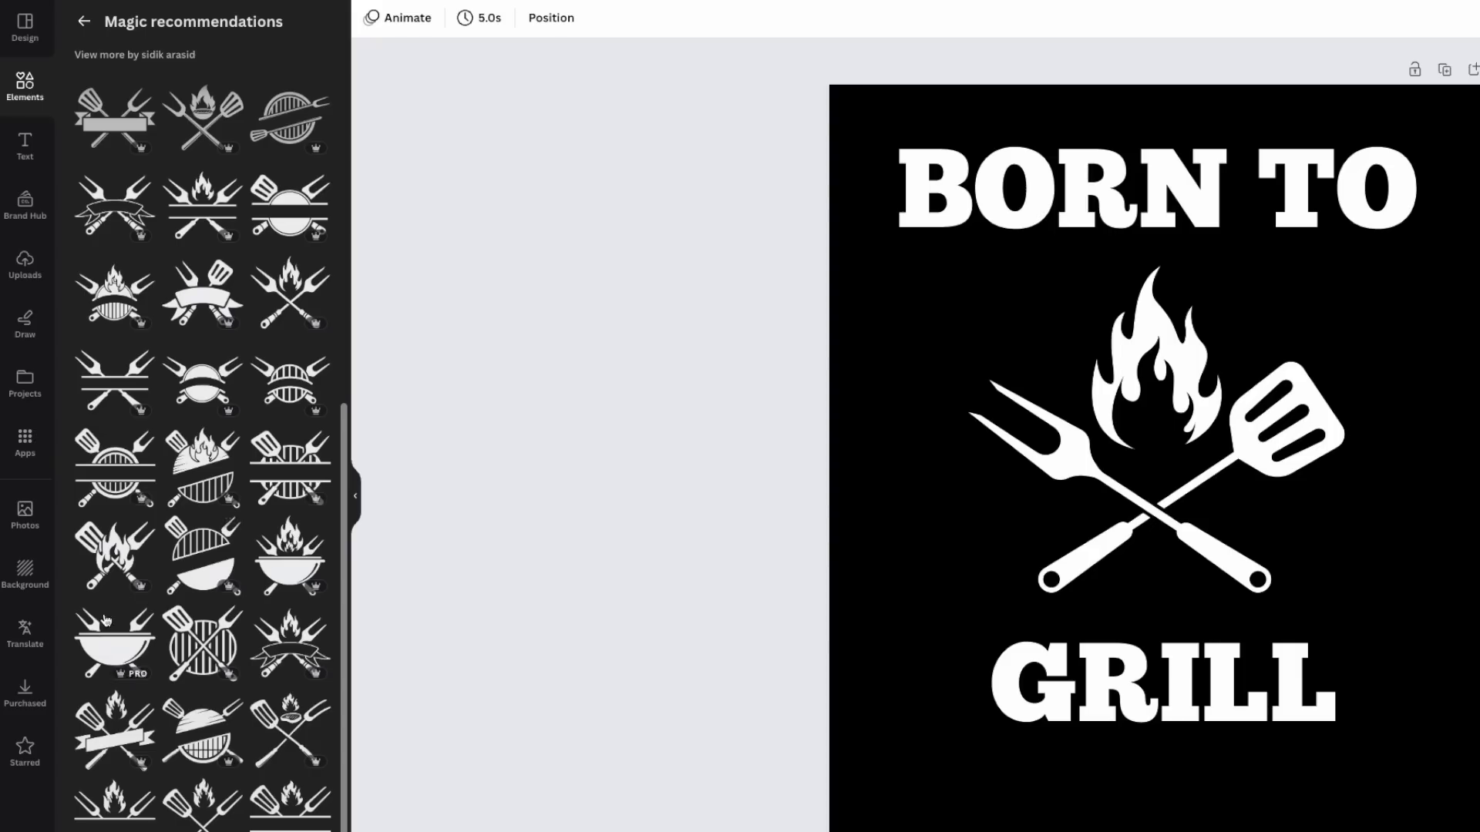
click(1270, 431)
key(Delete)
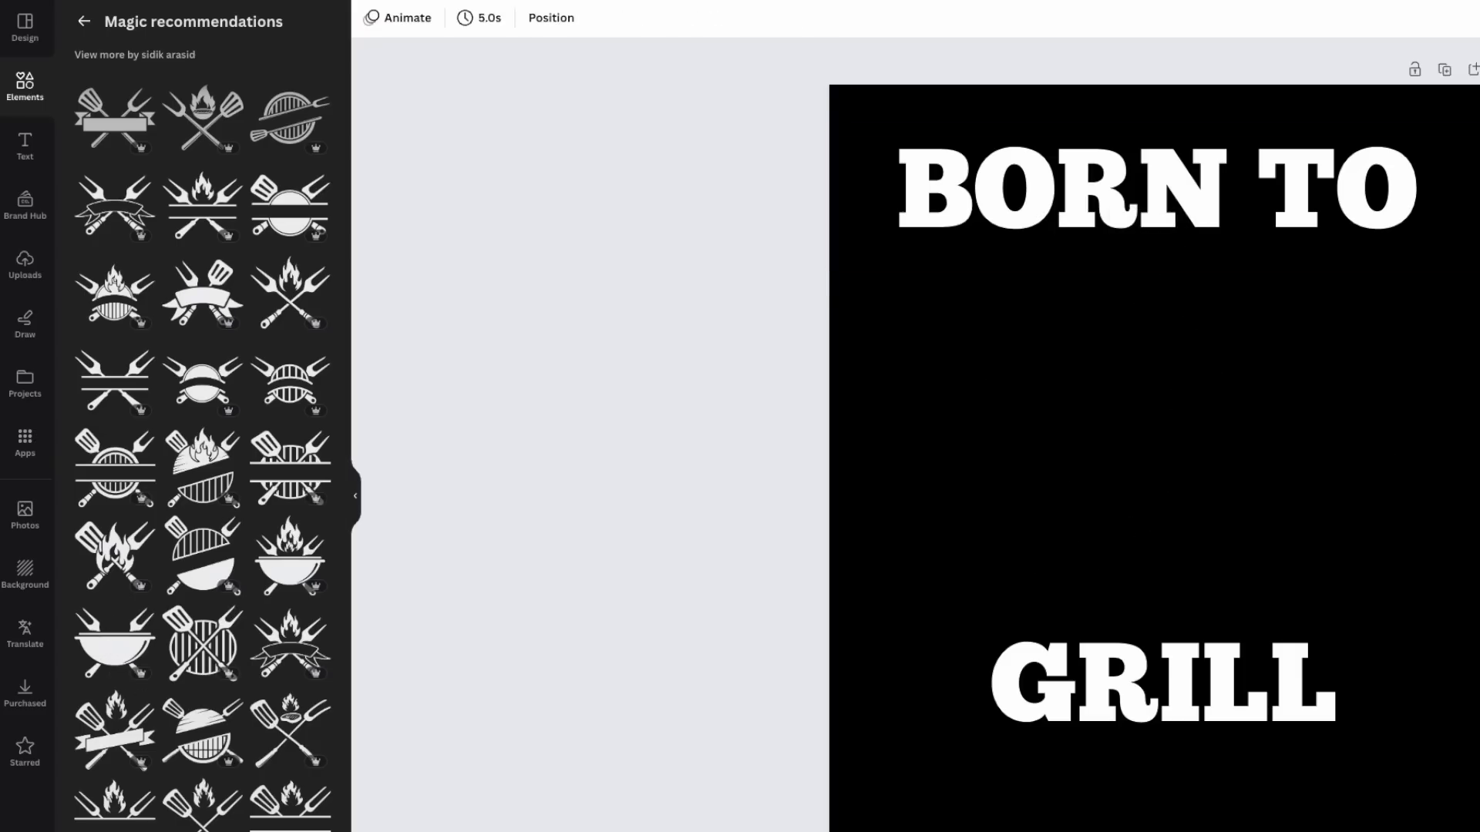
Step: Try the crossed forks with ribbon banner graphic in white, enlarged between the two text lines, and delete it
click(120, 212)
click(367, 19)
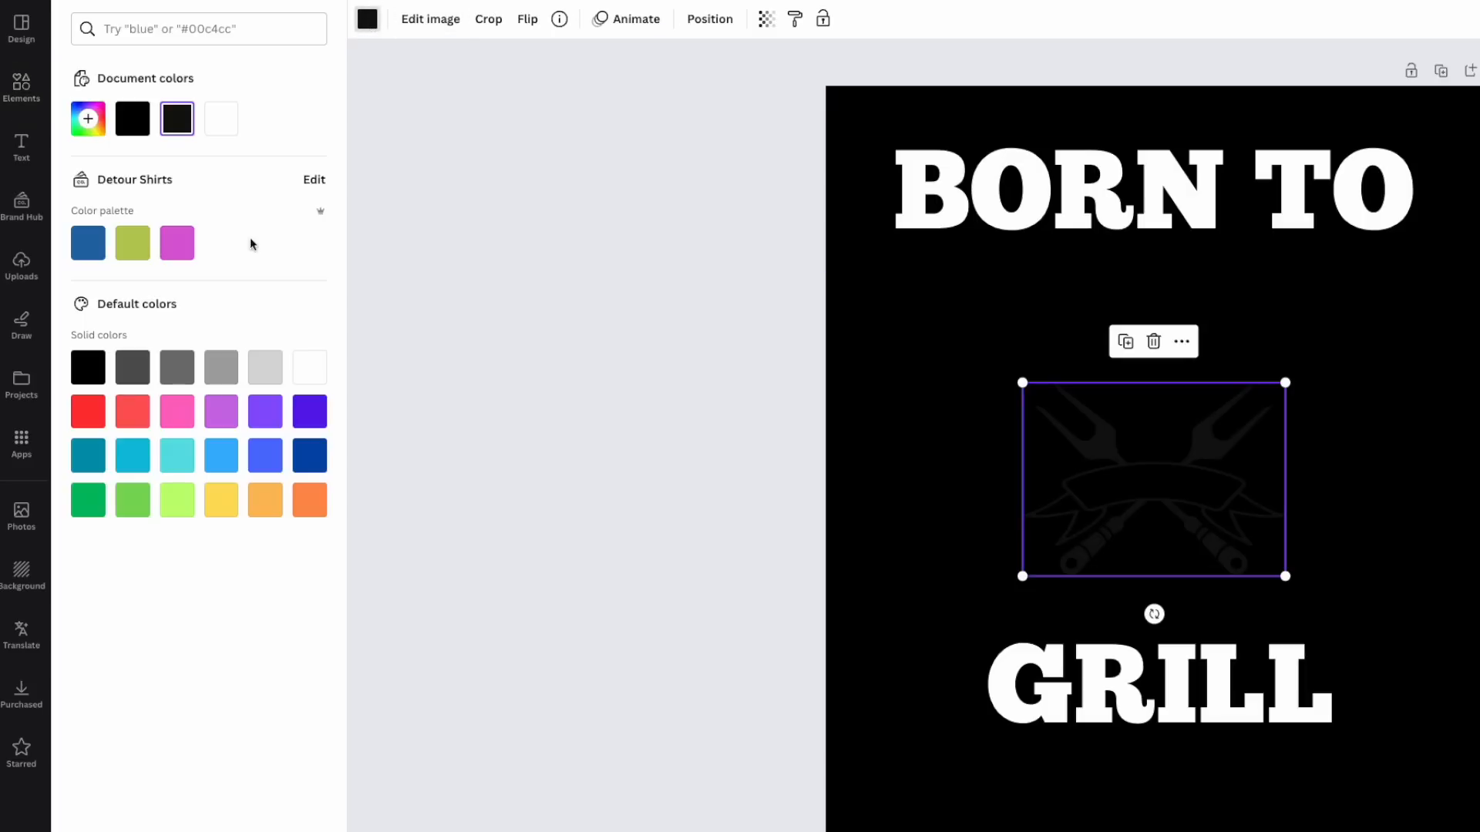
click(309, 367)
drag(1285, 383, 1475, 224)
drag(1344, 346, 1241, 391)
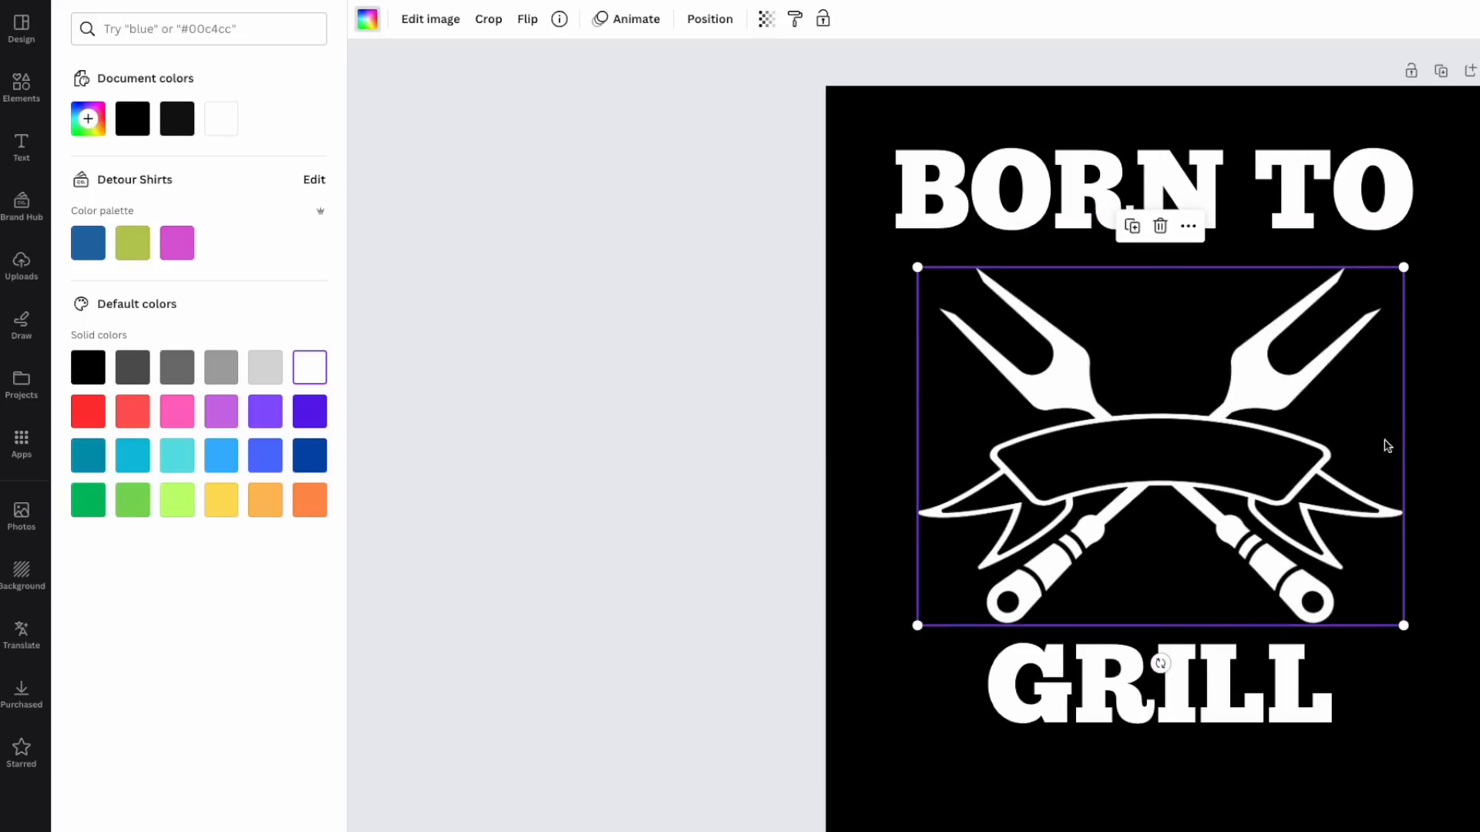
key(Delete)
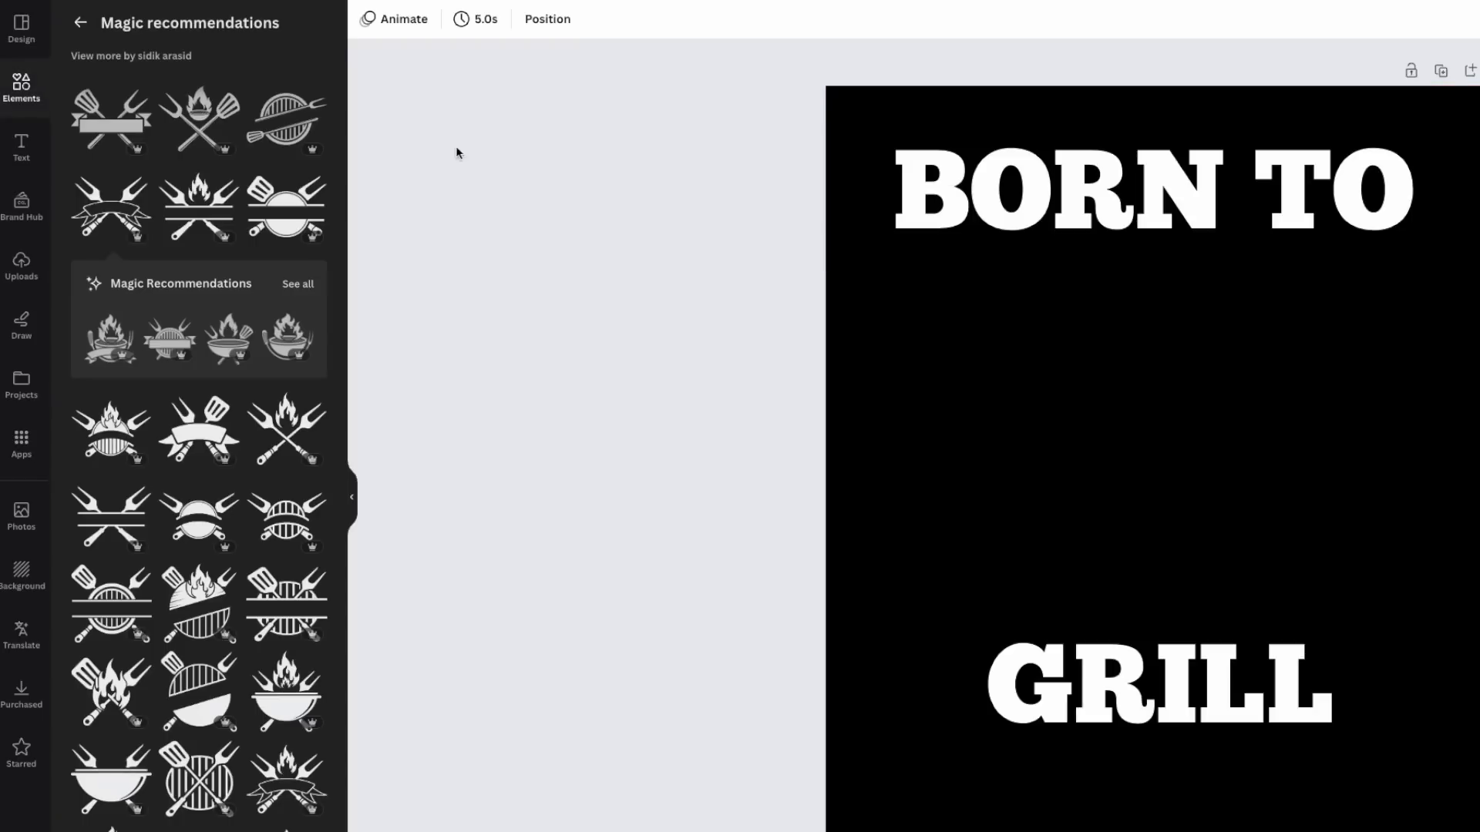
Step: Try the split-circle graphic with spatula and fork in white, enlarged between the two text lines, and delete it
click(274, 220)
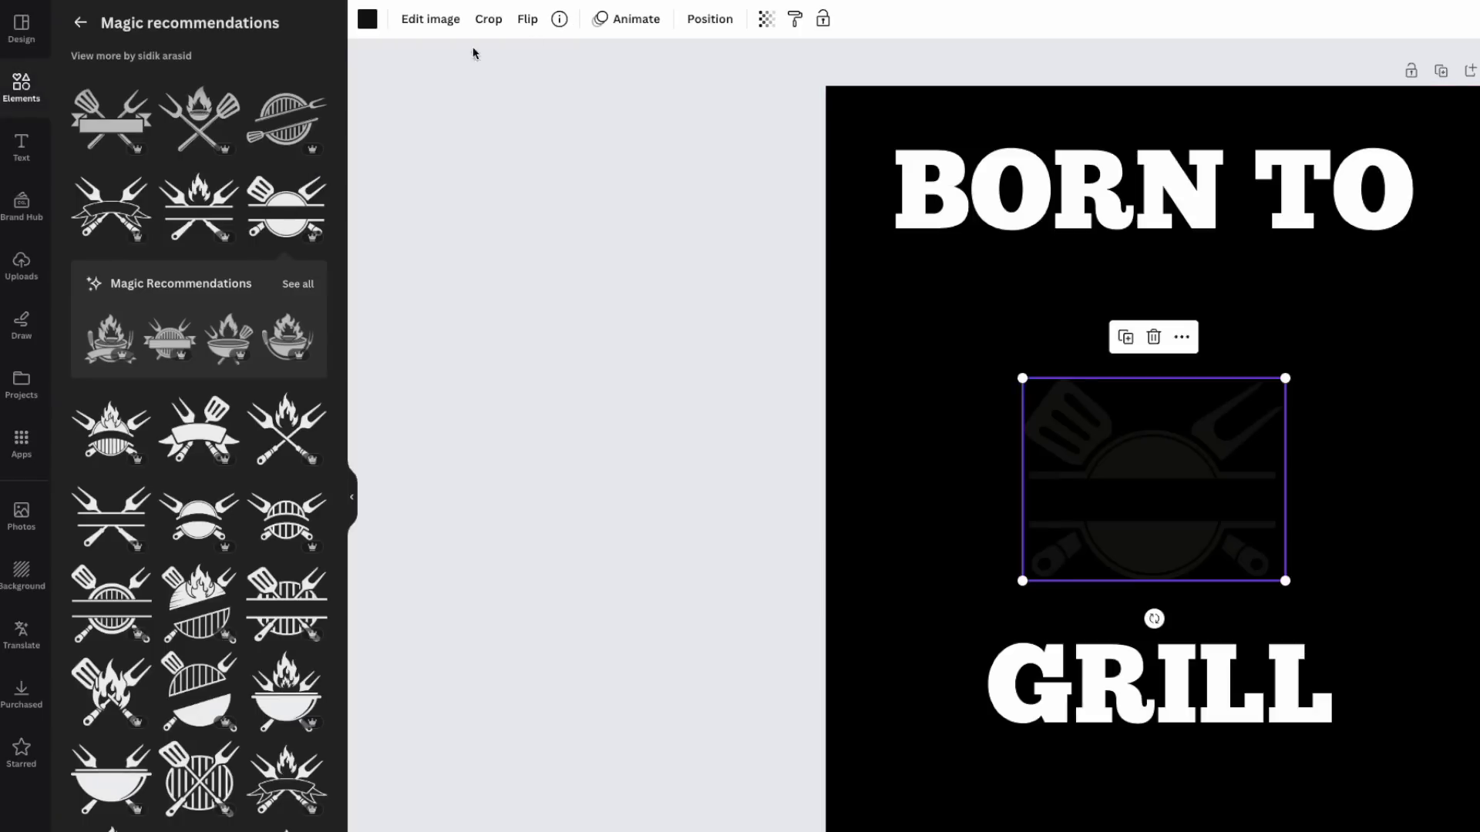
click(369, 22)
click(300, 382)
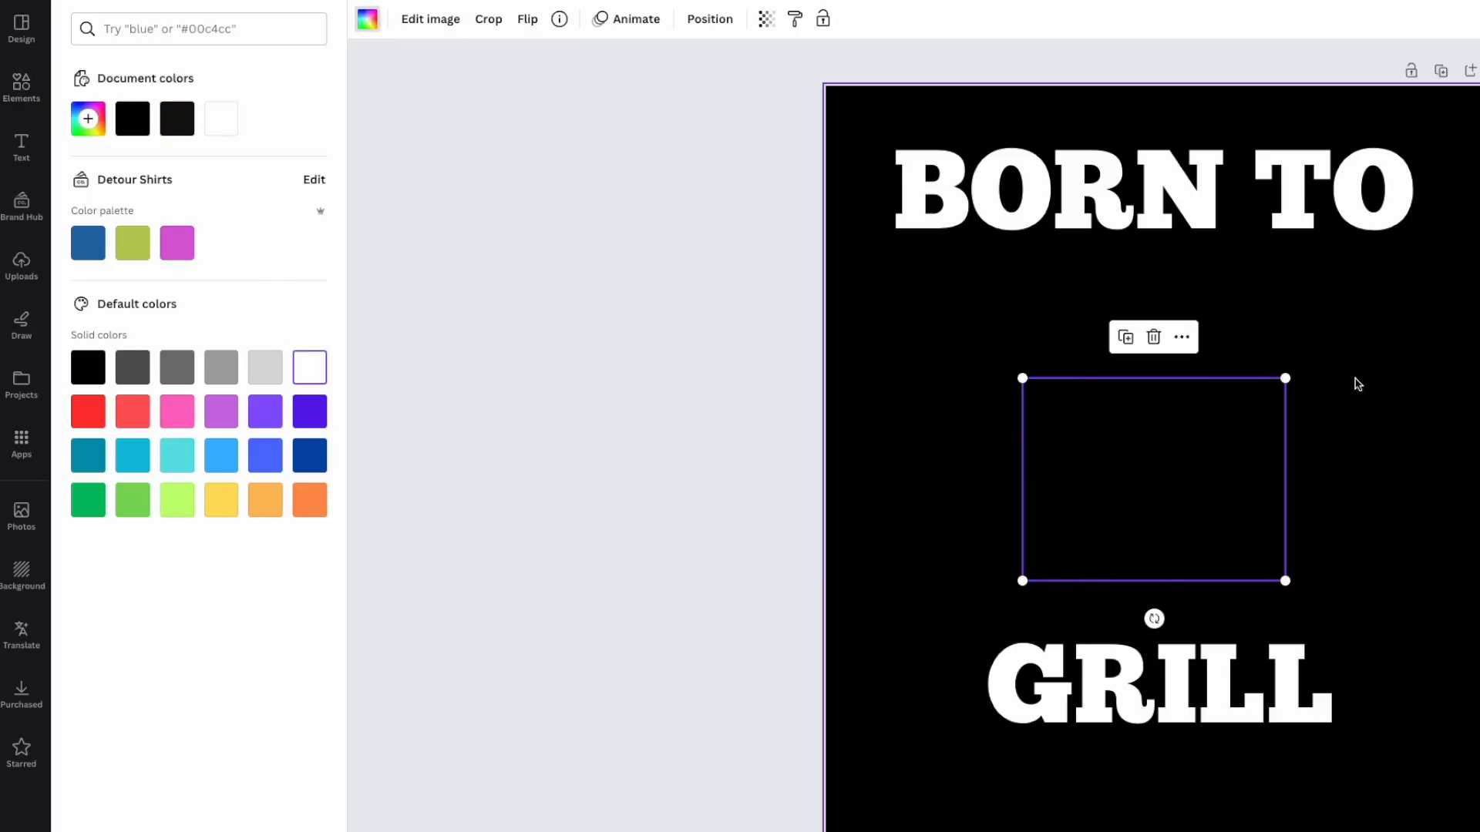
drag(1291, 370, 1451, 221)
drag(1348, 339, 1221, 386)
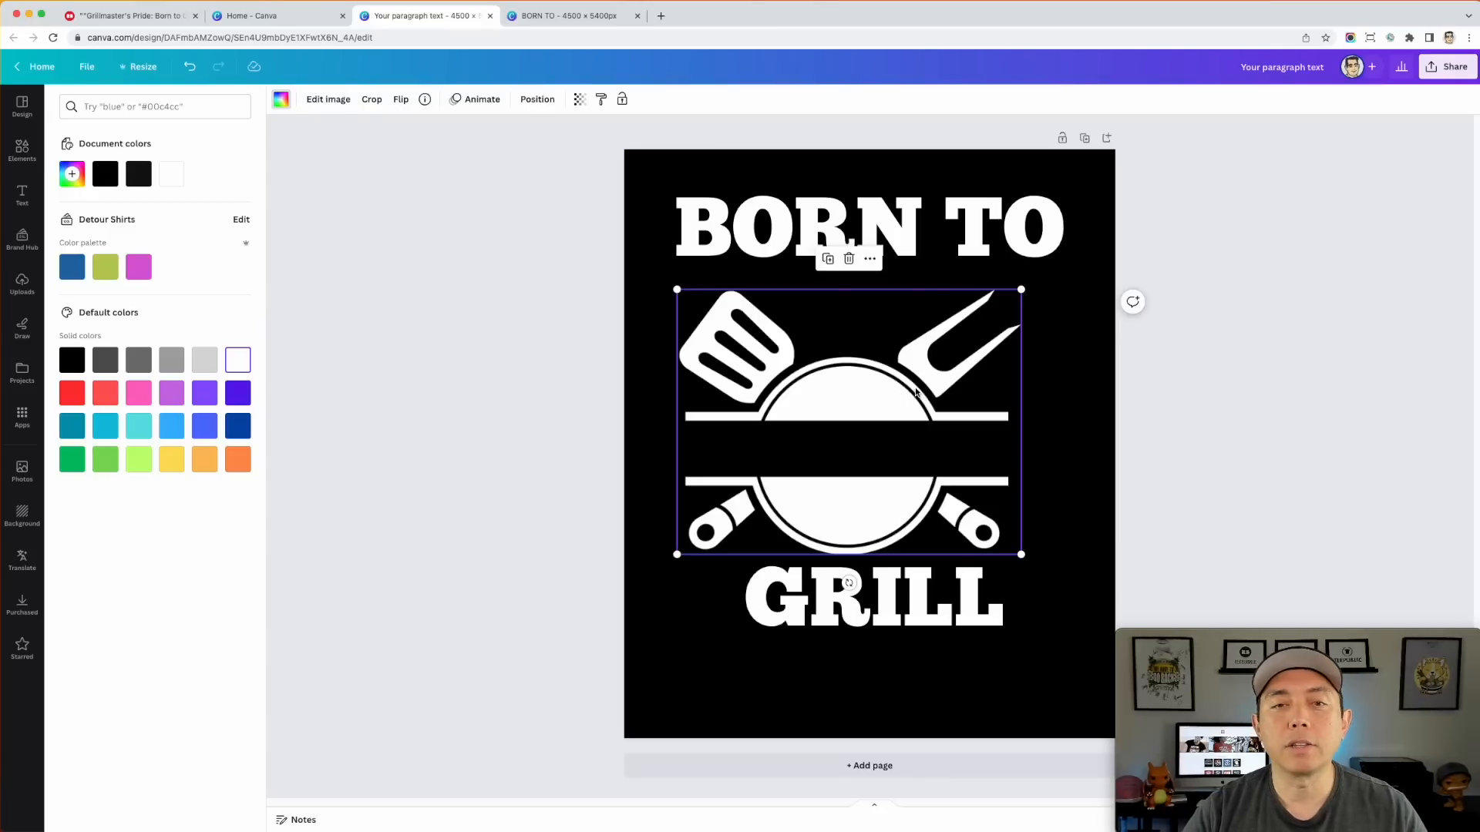
click(915, 391)
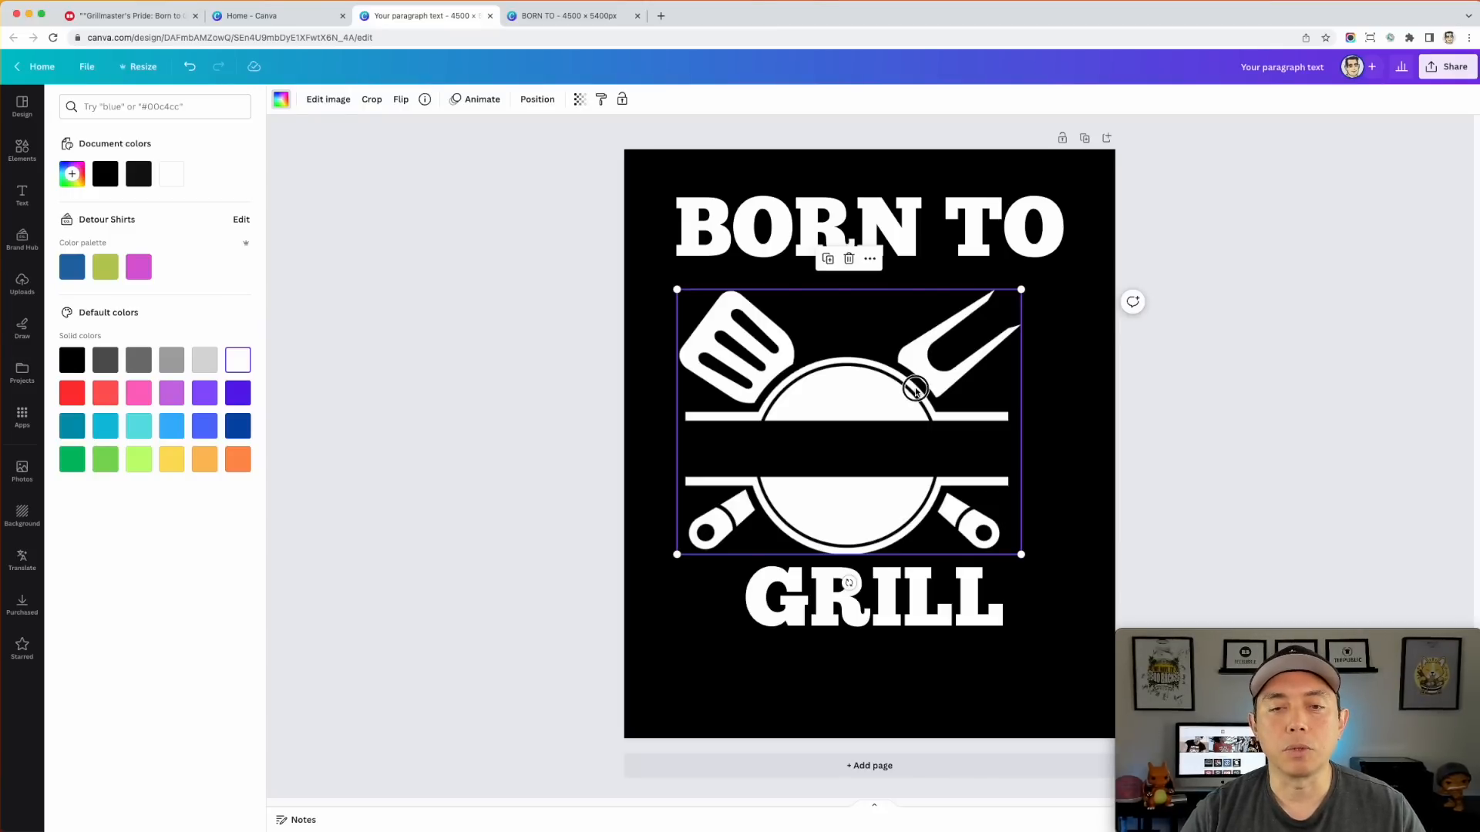
key(Delete)
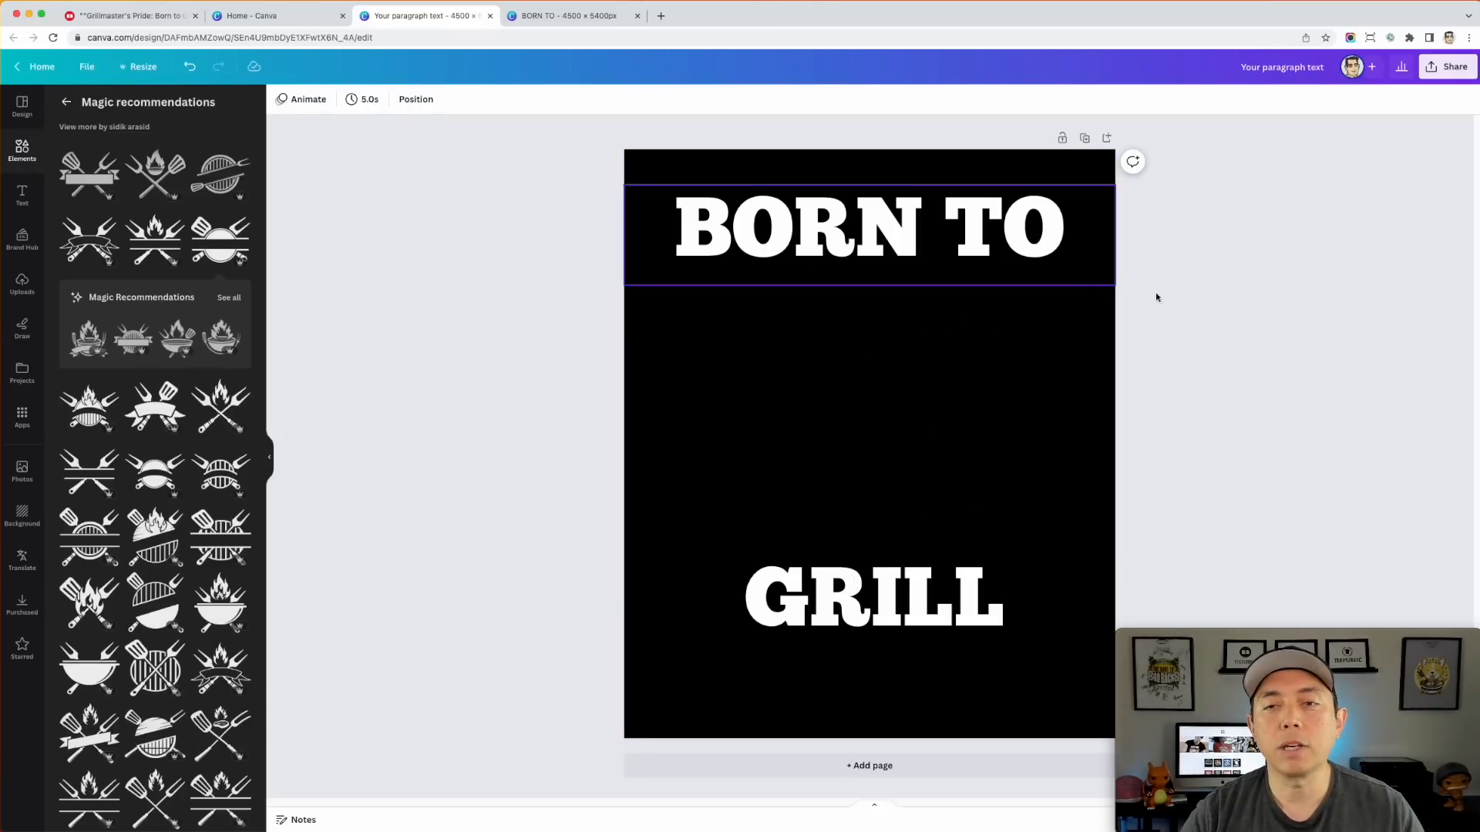
Step: Switch to the finished "BORN TO" design and examine page 2's graphic and the Curve effect on its heading
click(552, 18)
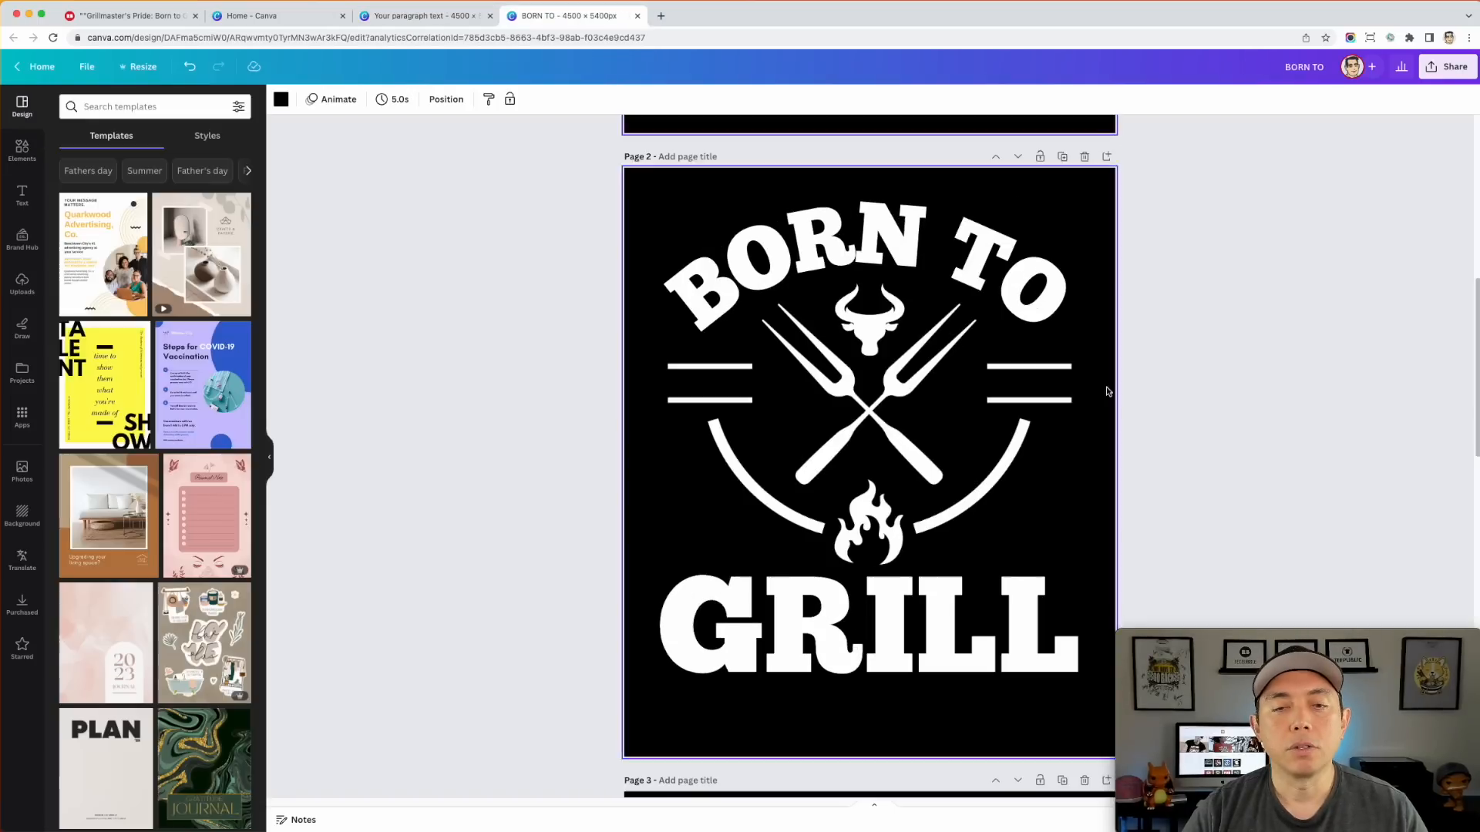
click(884, 374)
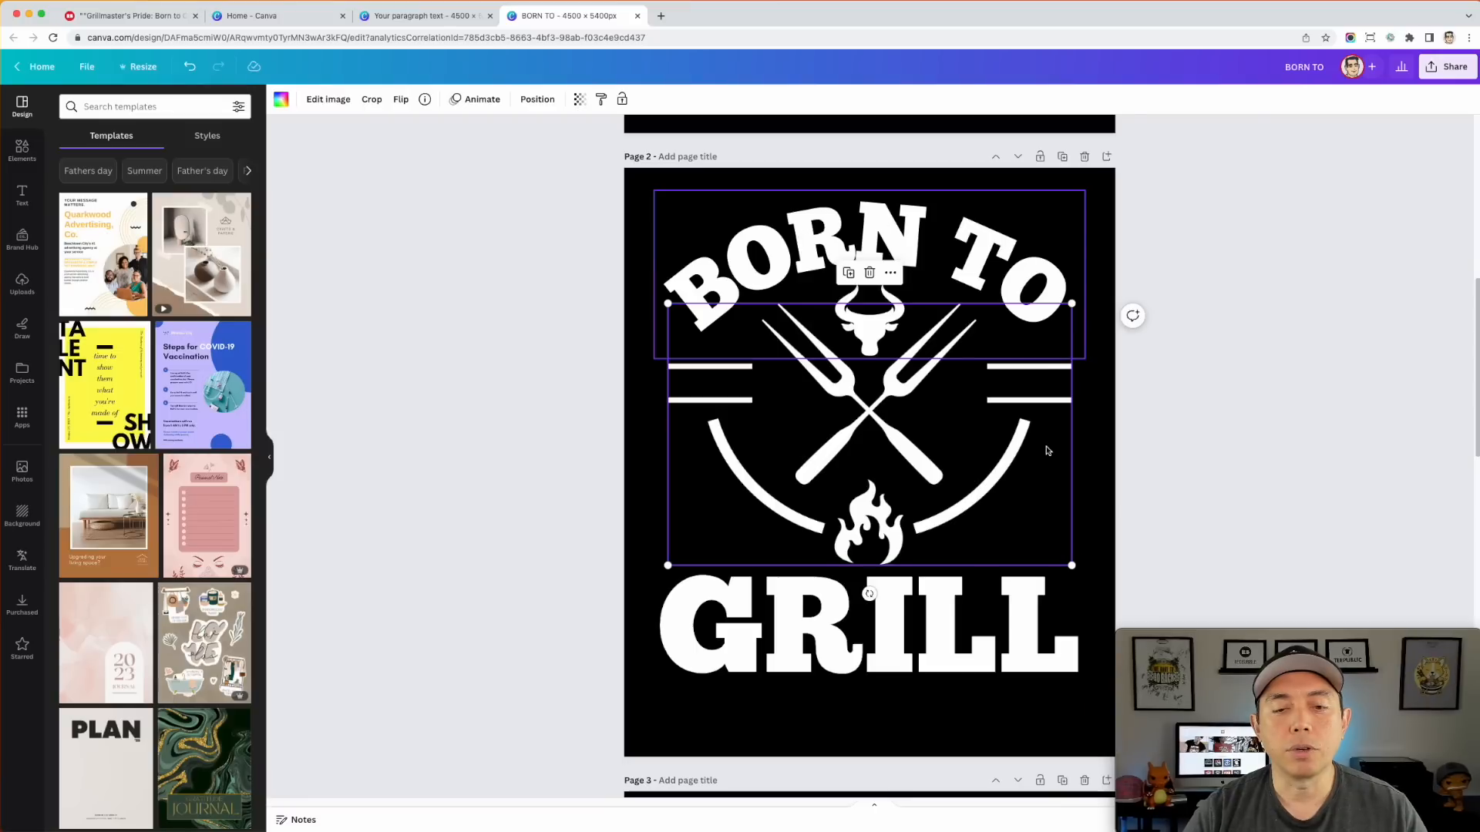
click(868, 231)
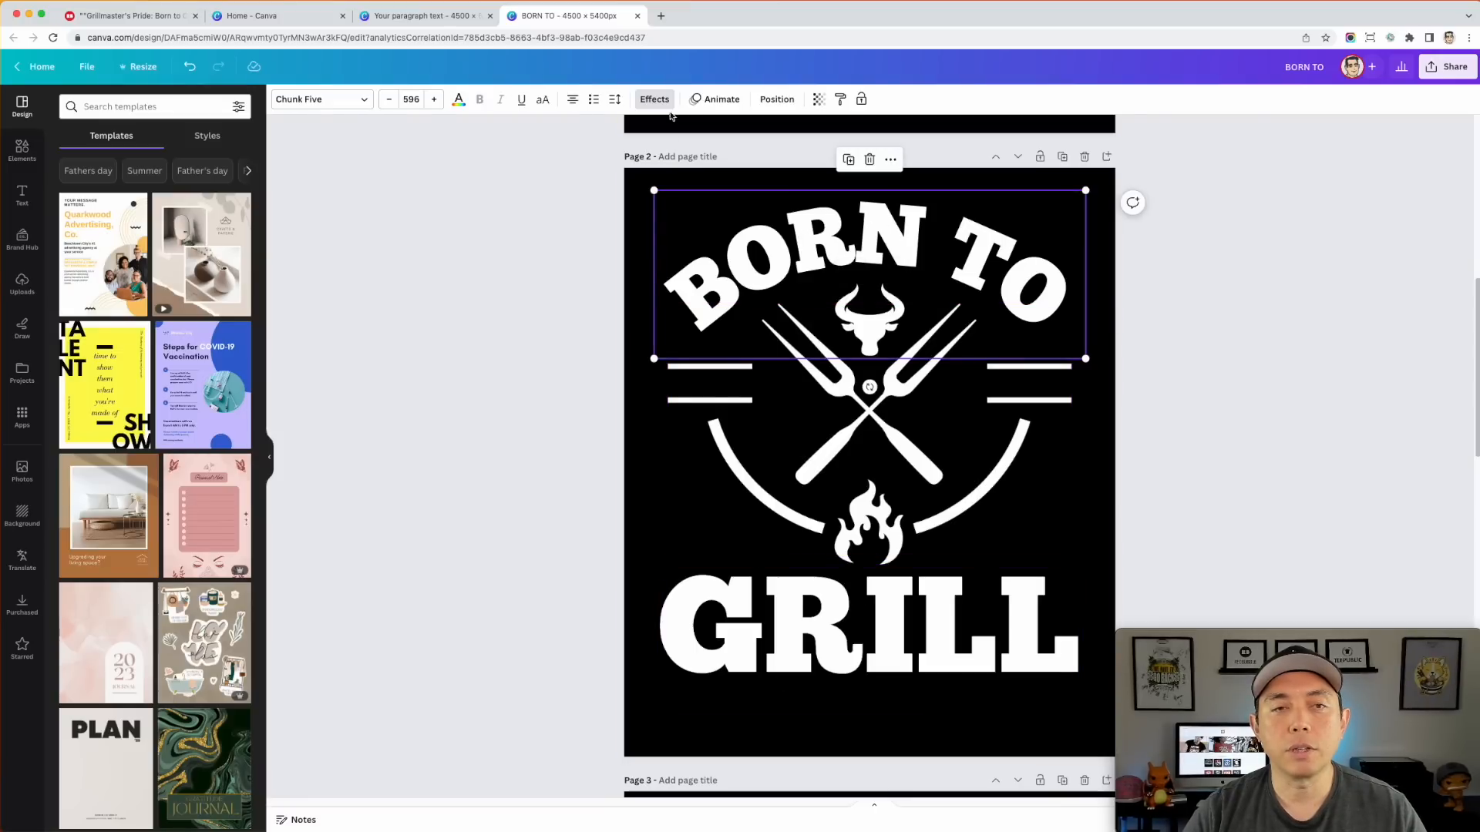
click(655, 100)
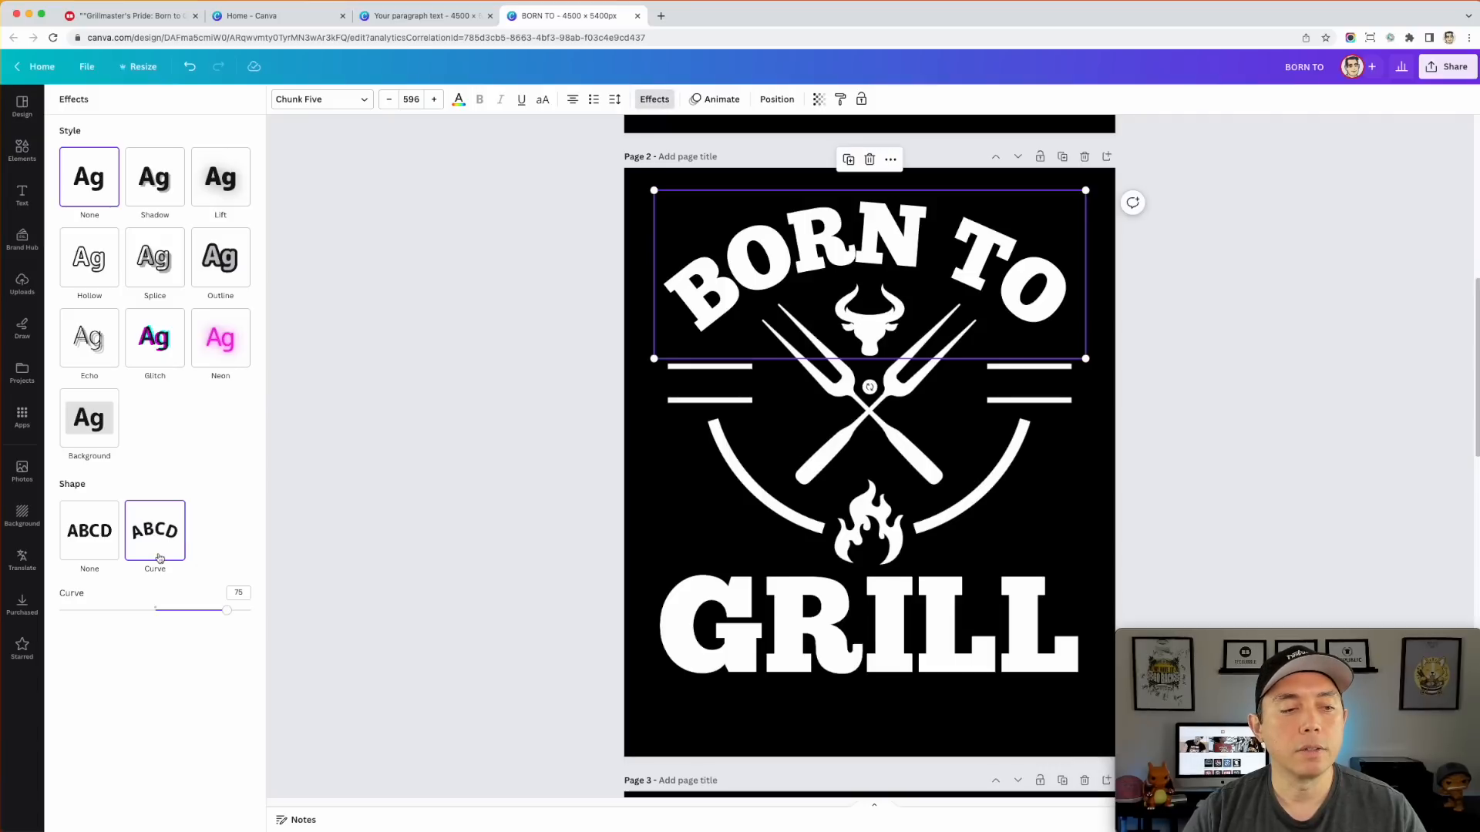
click(1149, 303)
click(918, 332)
click(880, 325)
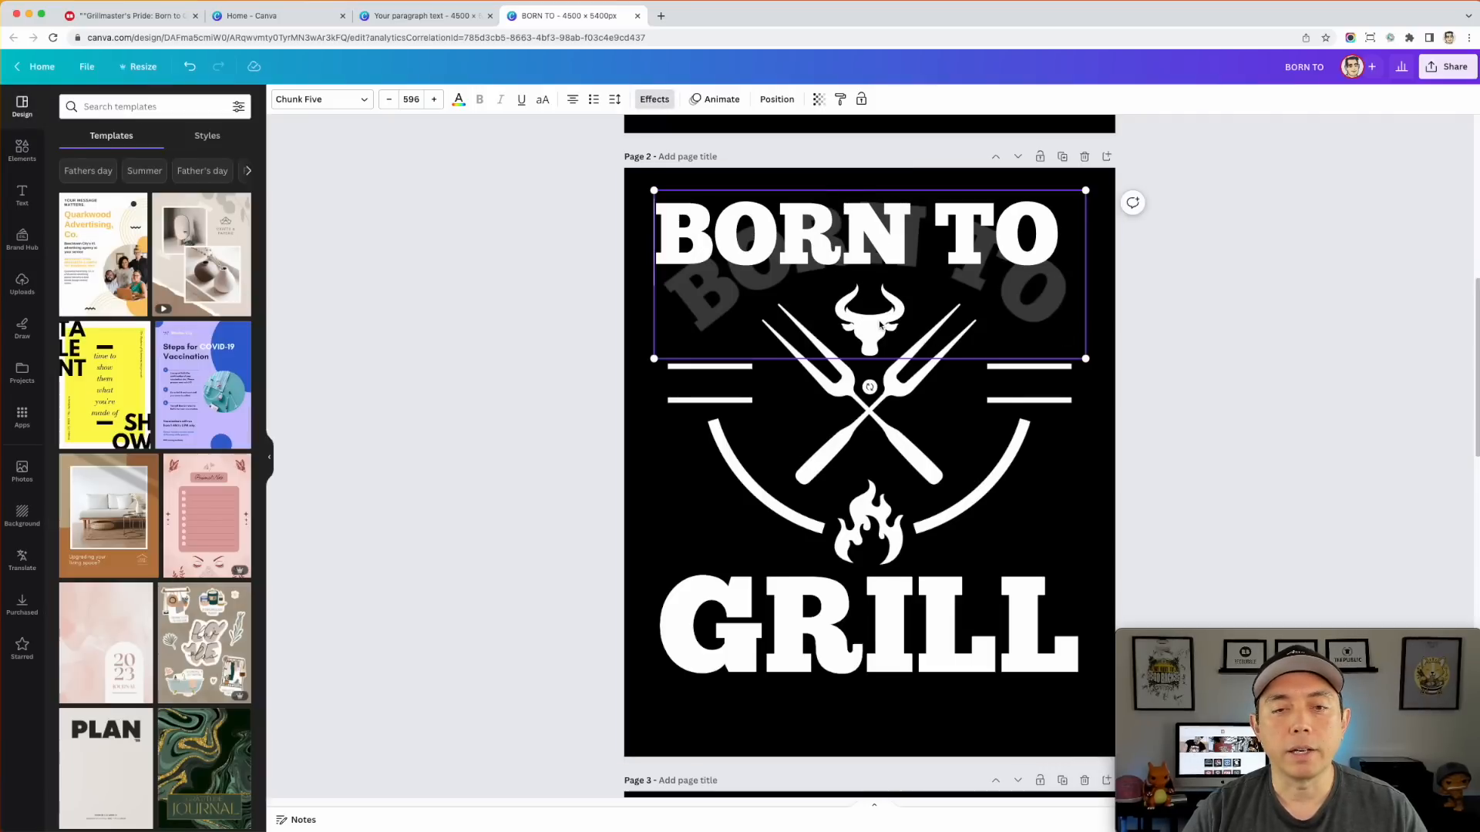
Step: Try moving page 2's crossed-fork graphic, curved BORN TO heading and bull head apart, and undo the moves
click(1156, 442)
mouse_move(994, 461)
mouse_down()
mouse_move(994, 479)
mouse_move(991, 457)
mouse_up()
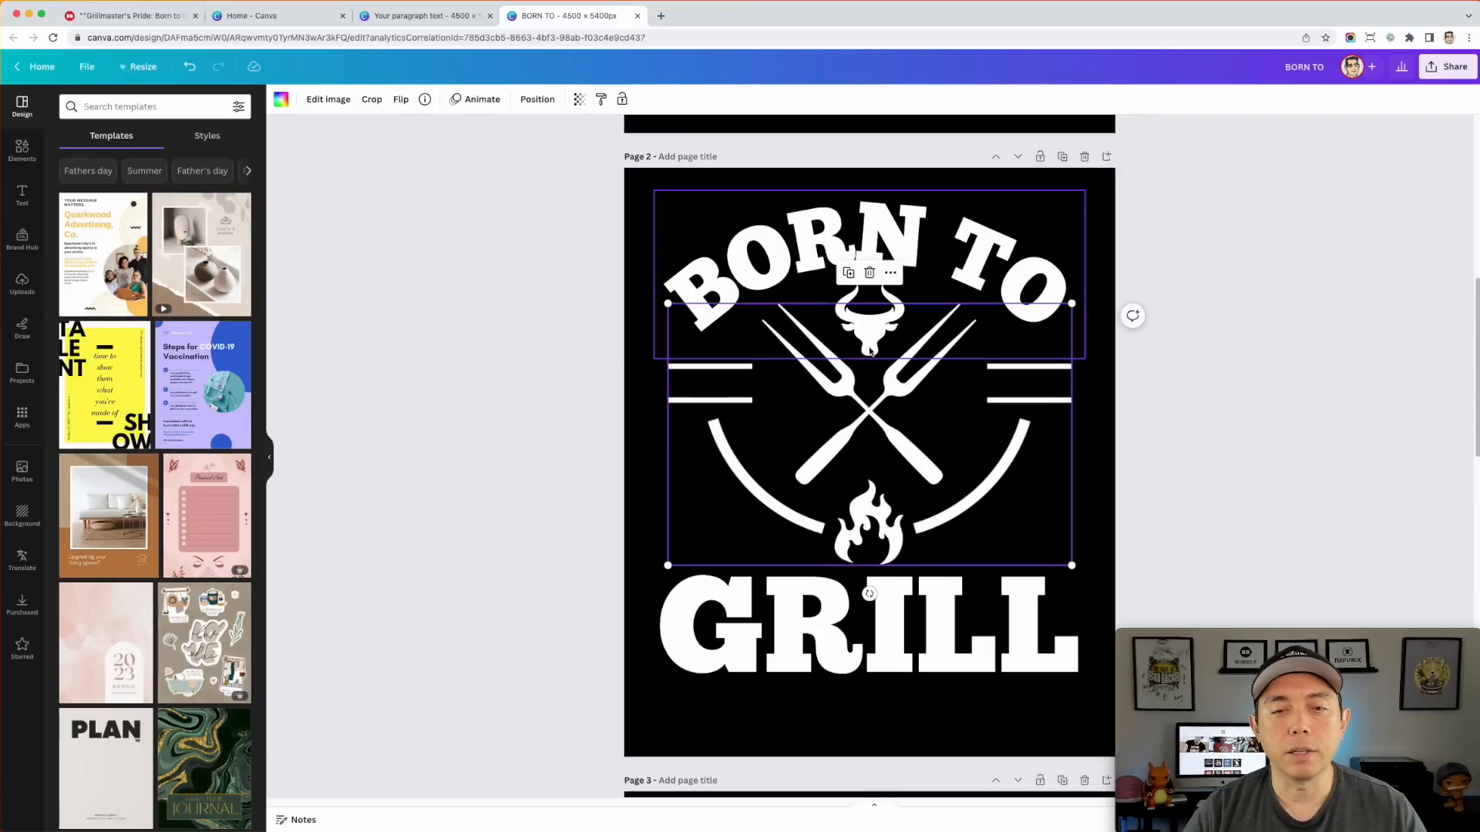
drag(869, 350, 859, 451)
drag(879, 319, 884, 287)
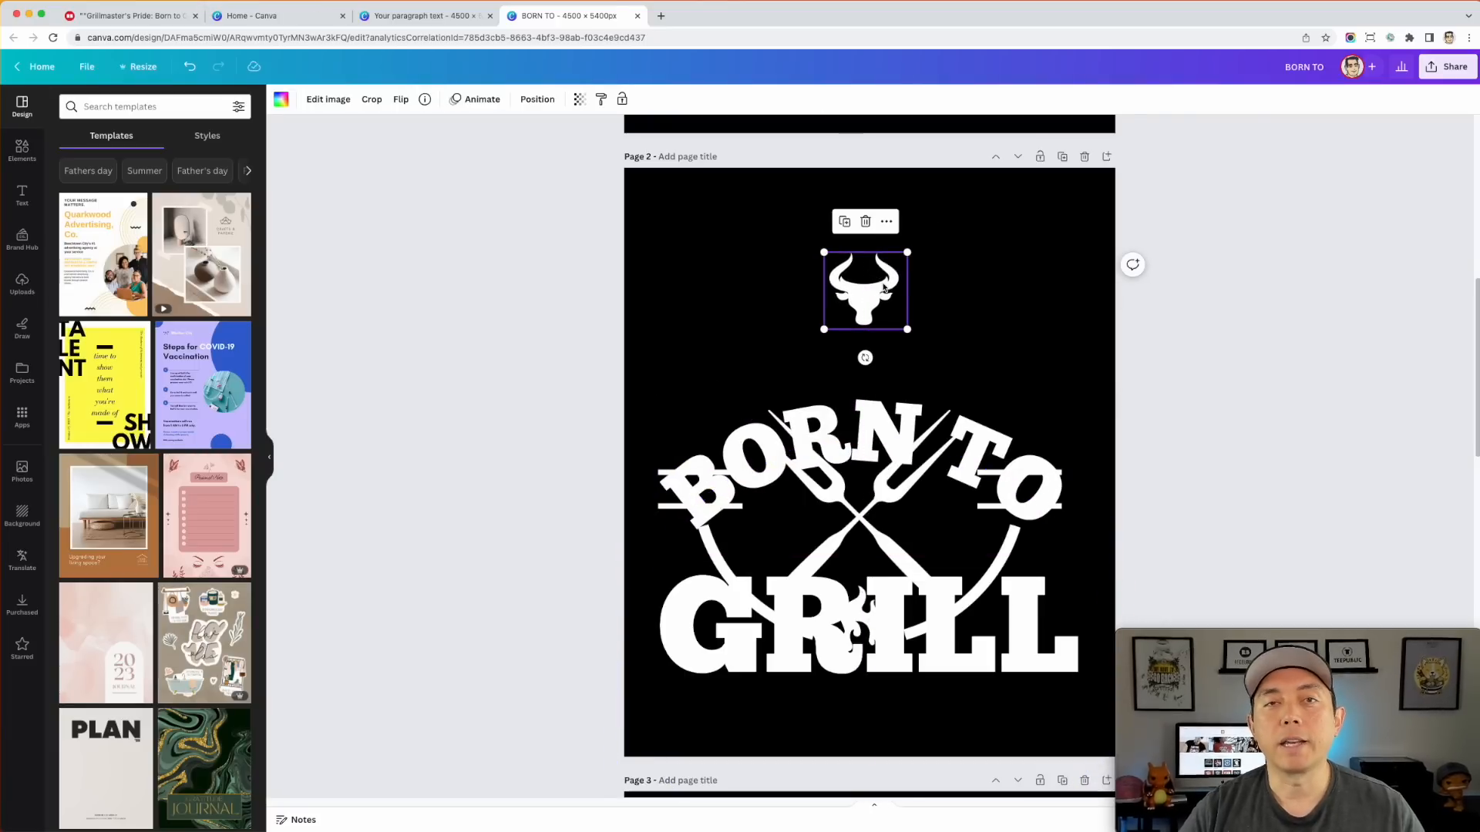
key(super+z)
key(super+z)
key(super+z)
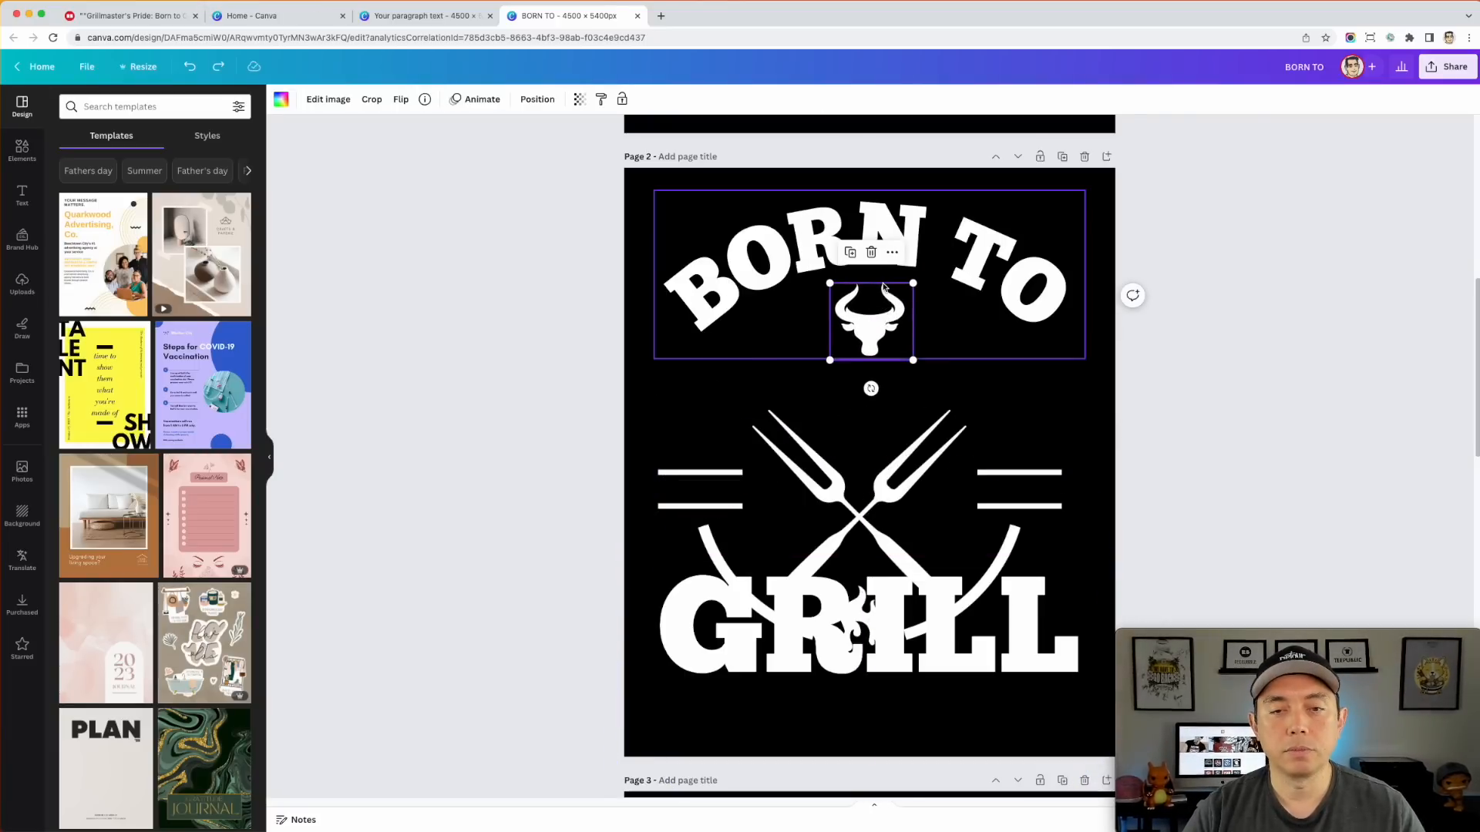
Step: Examine page 3's flame and utensil design and page 4's circular badge, and show all recently used elements
click(1169, 278)
scroll(924, 385, down, 9)
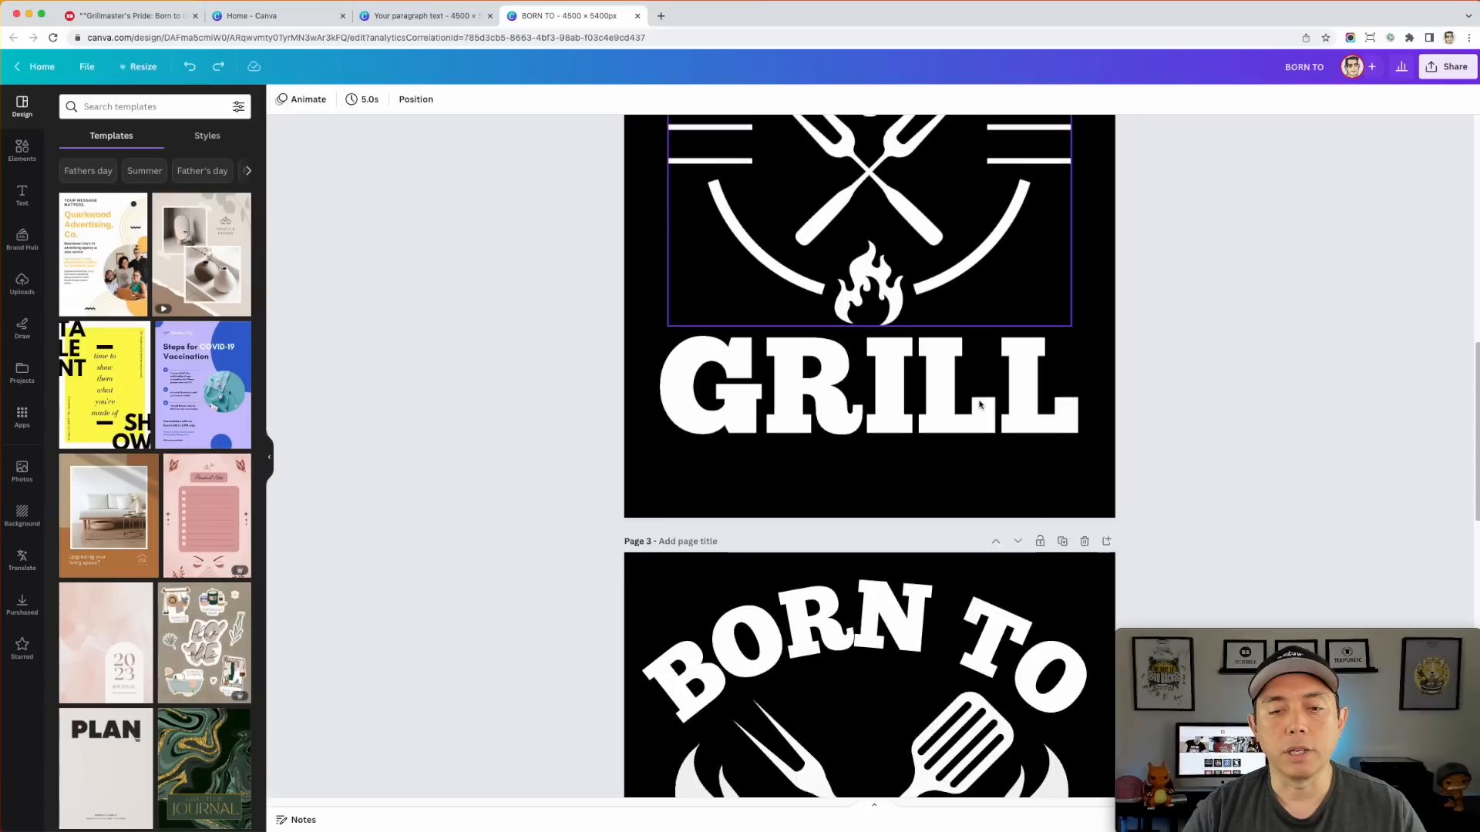
click(1043, 425)
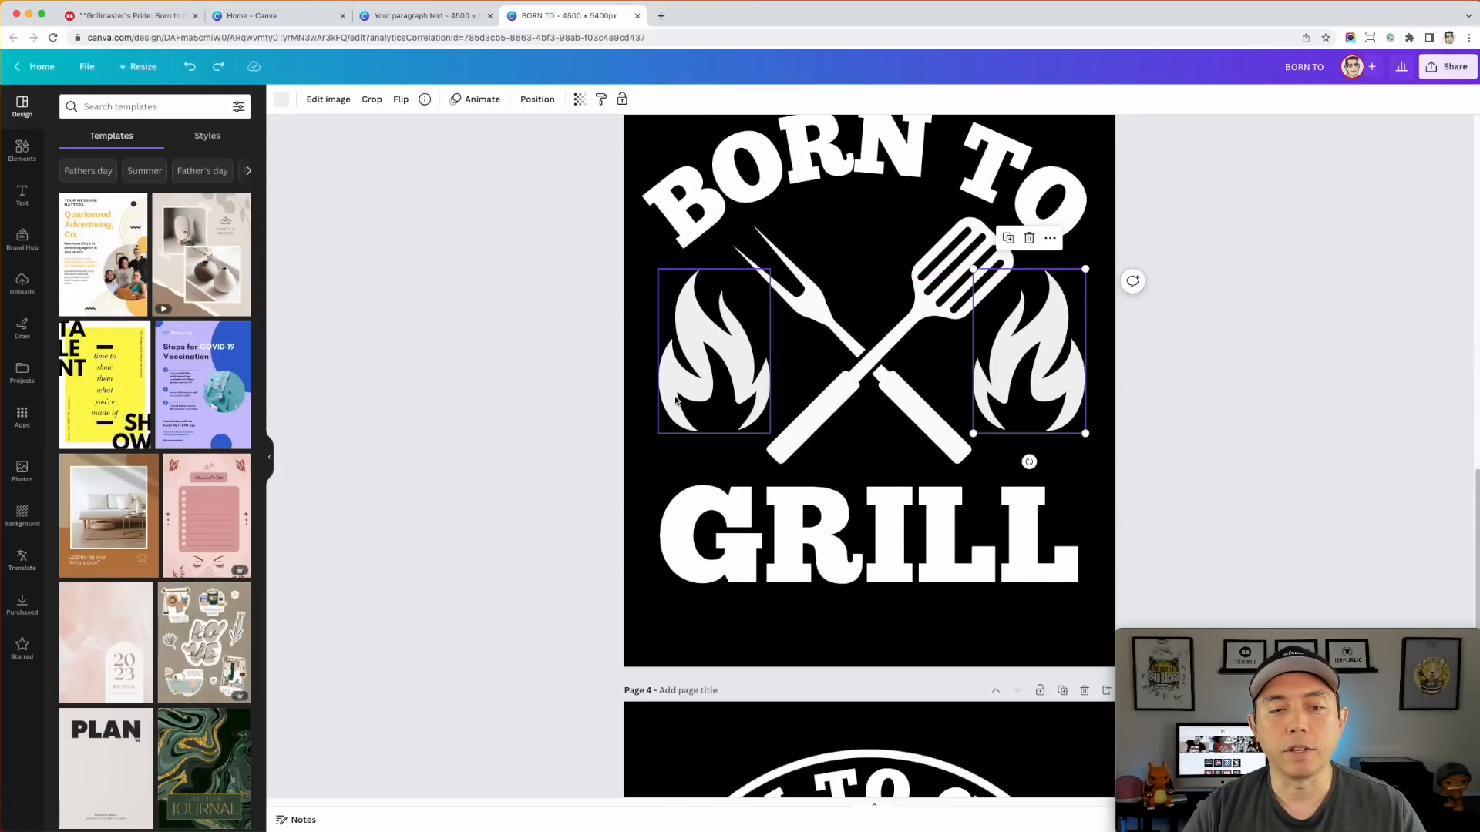
scroll(1167, 366, up, 1)
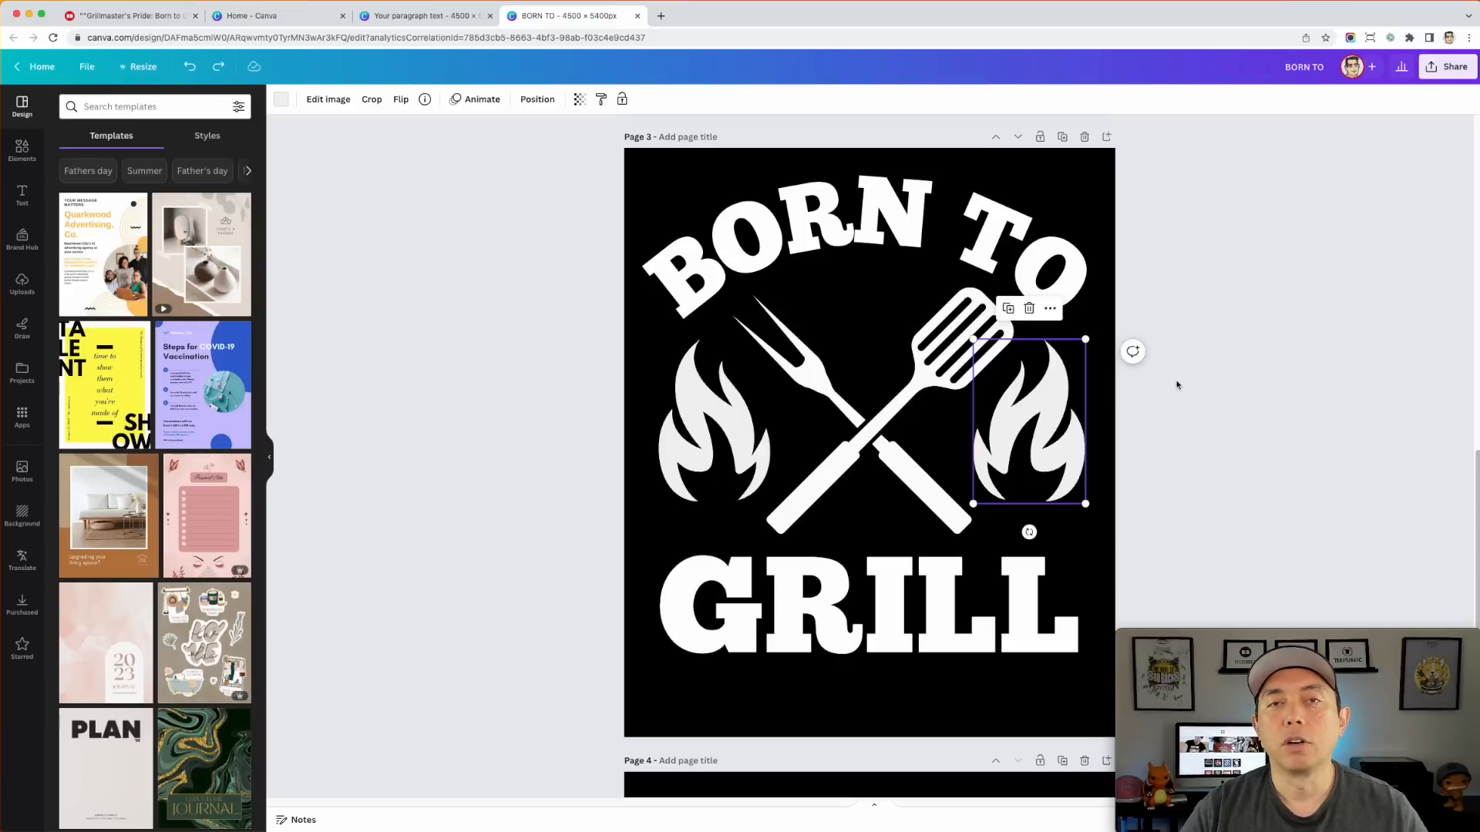
scroll(1187, 247, down, 7)
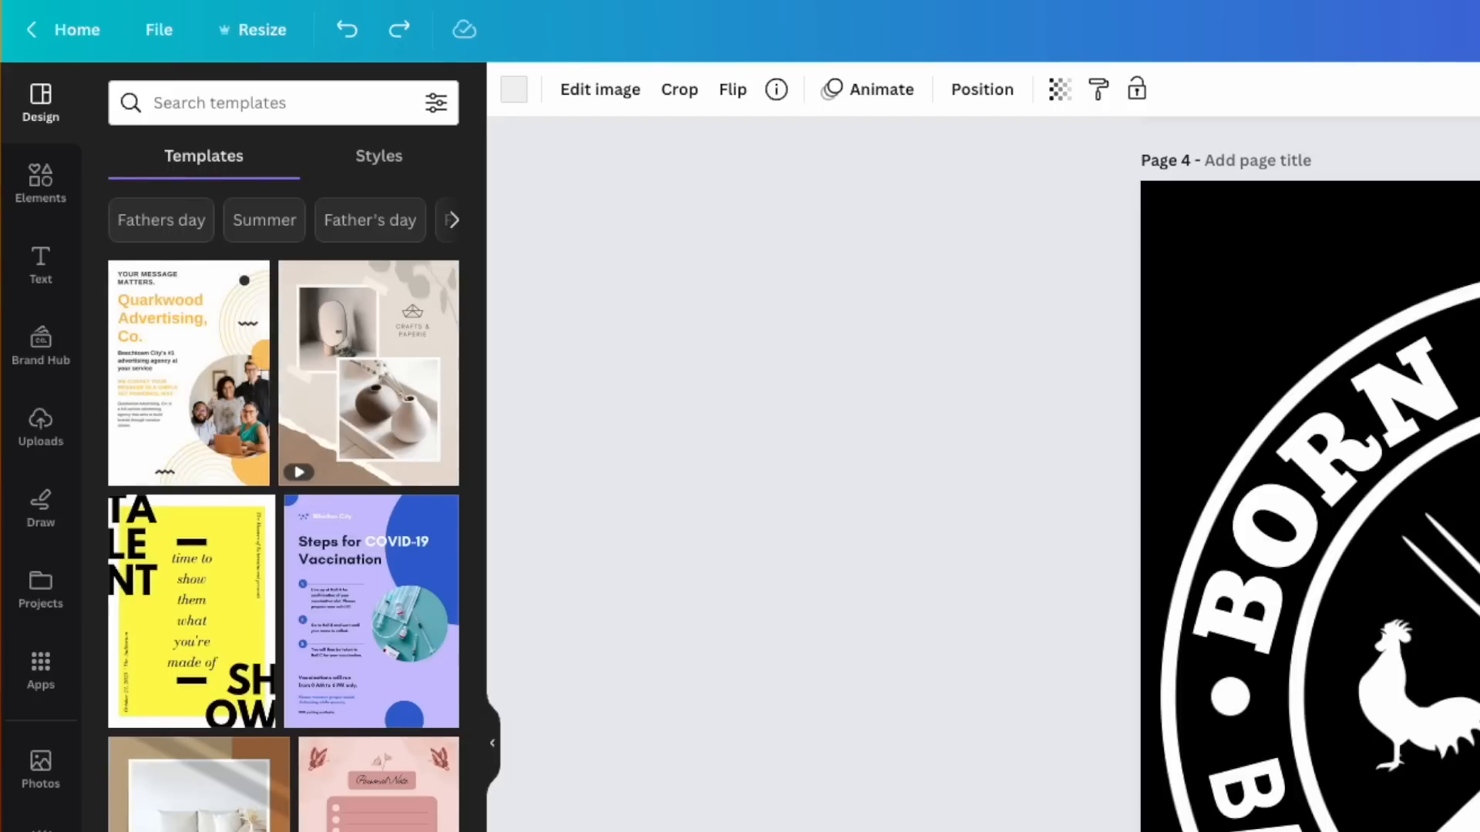
click(58, 187)
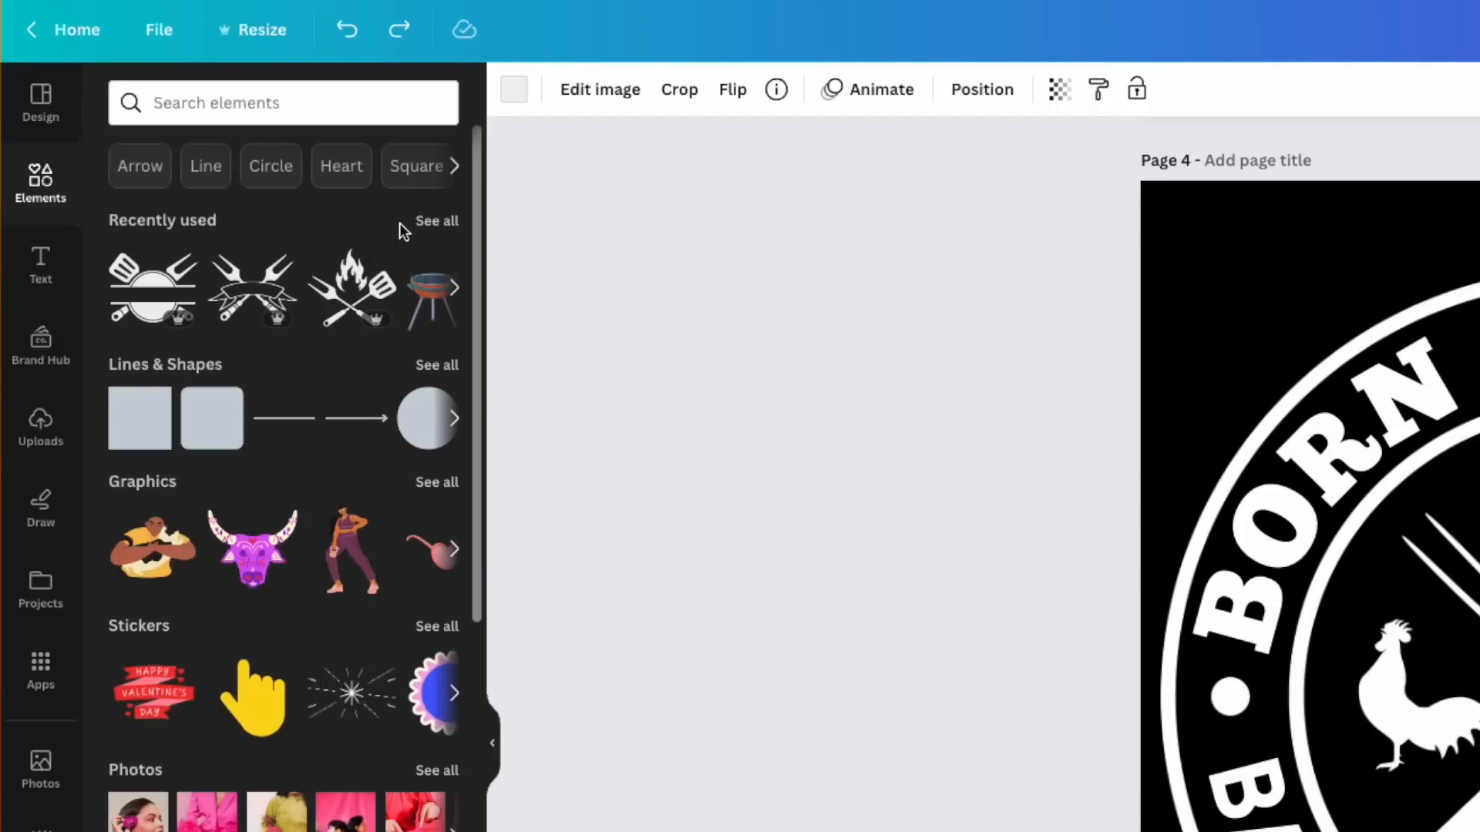
click(417, 223)
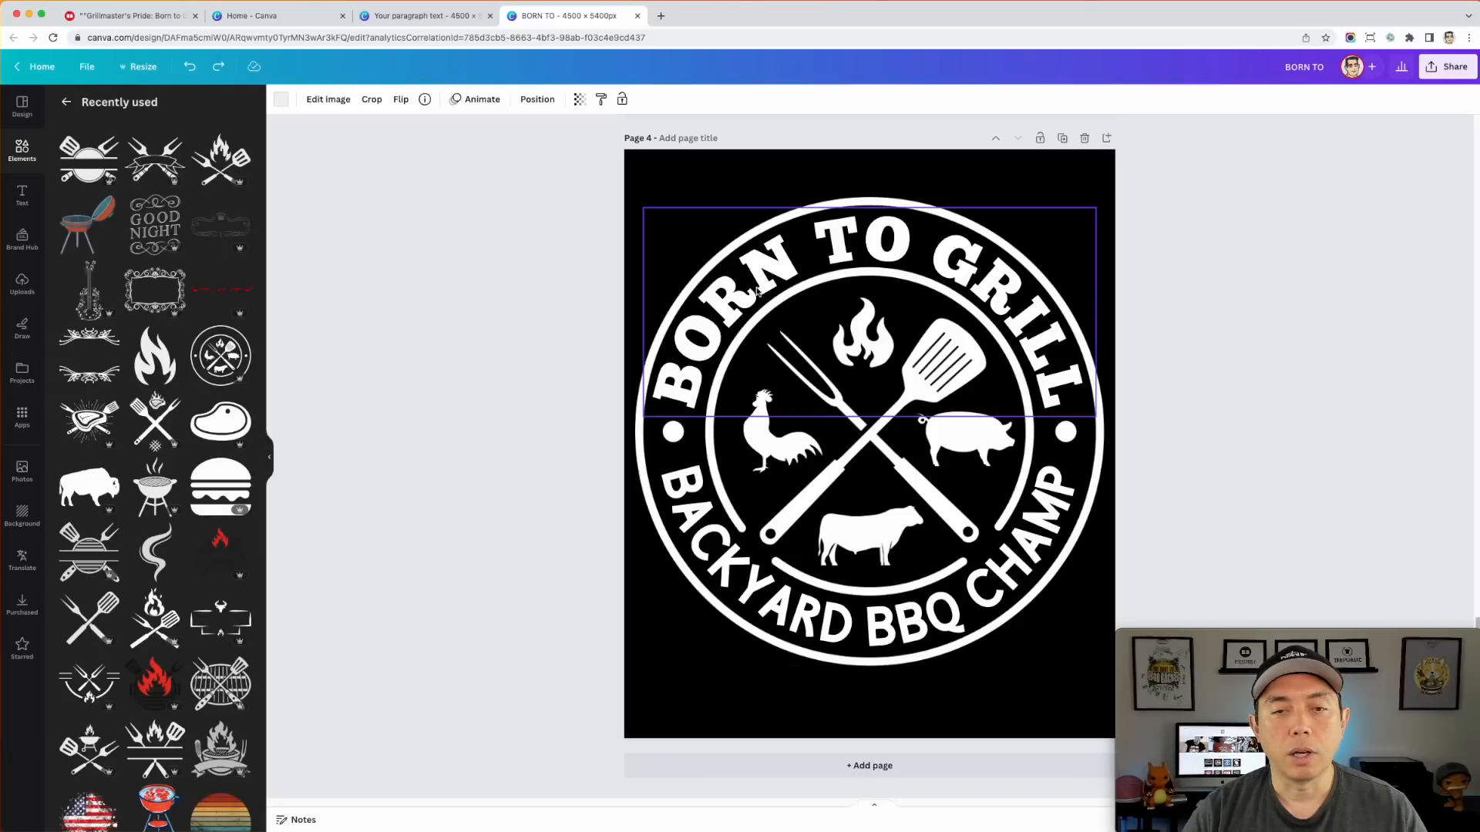
Step: Examine the Curve effect on page 4's BORN TO GRILL text and the font of its BACKYARD BBQ CHAMP text
click(780, 272)
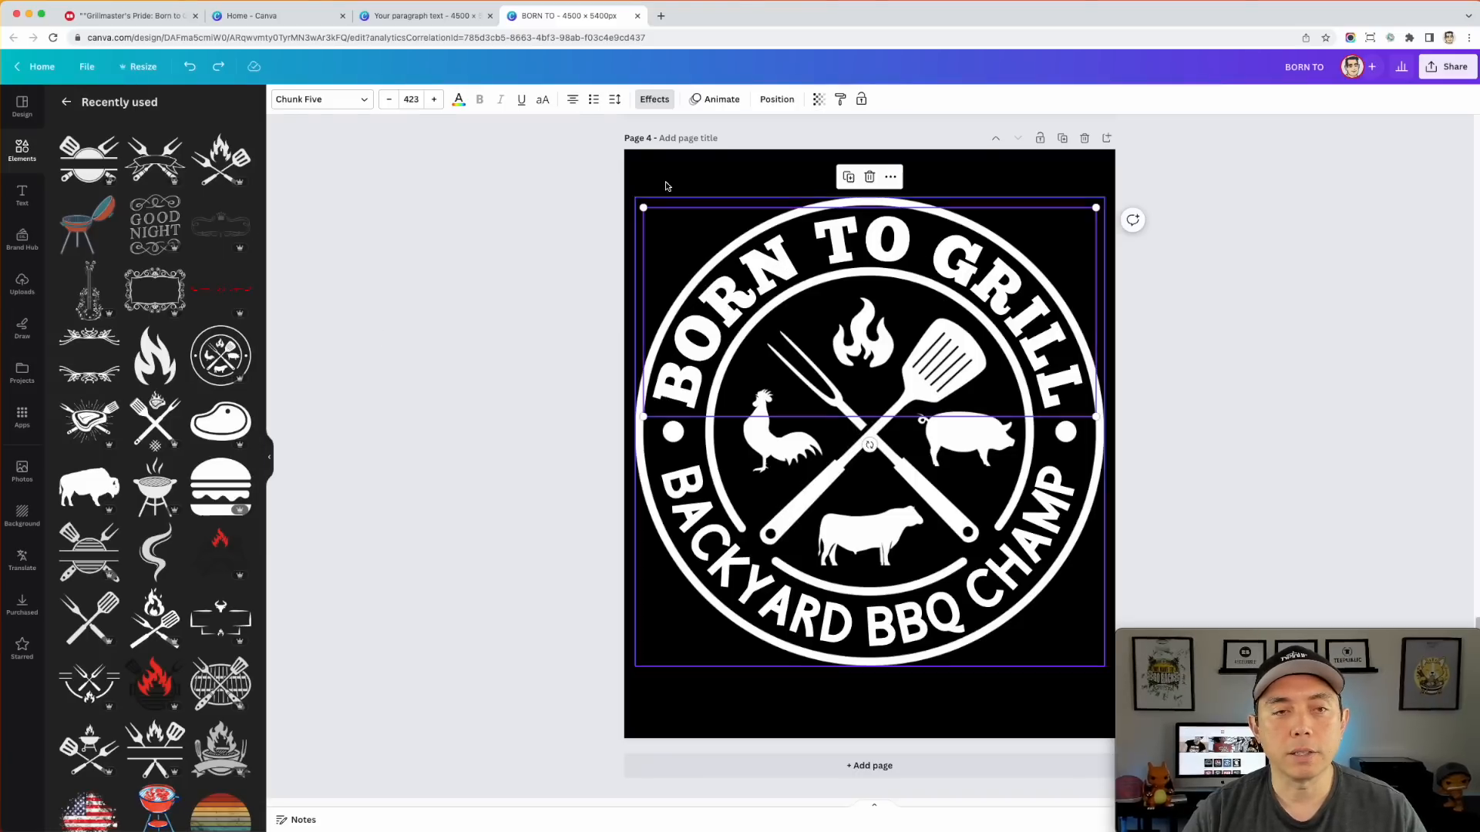
click(661, 101)
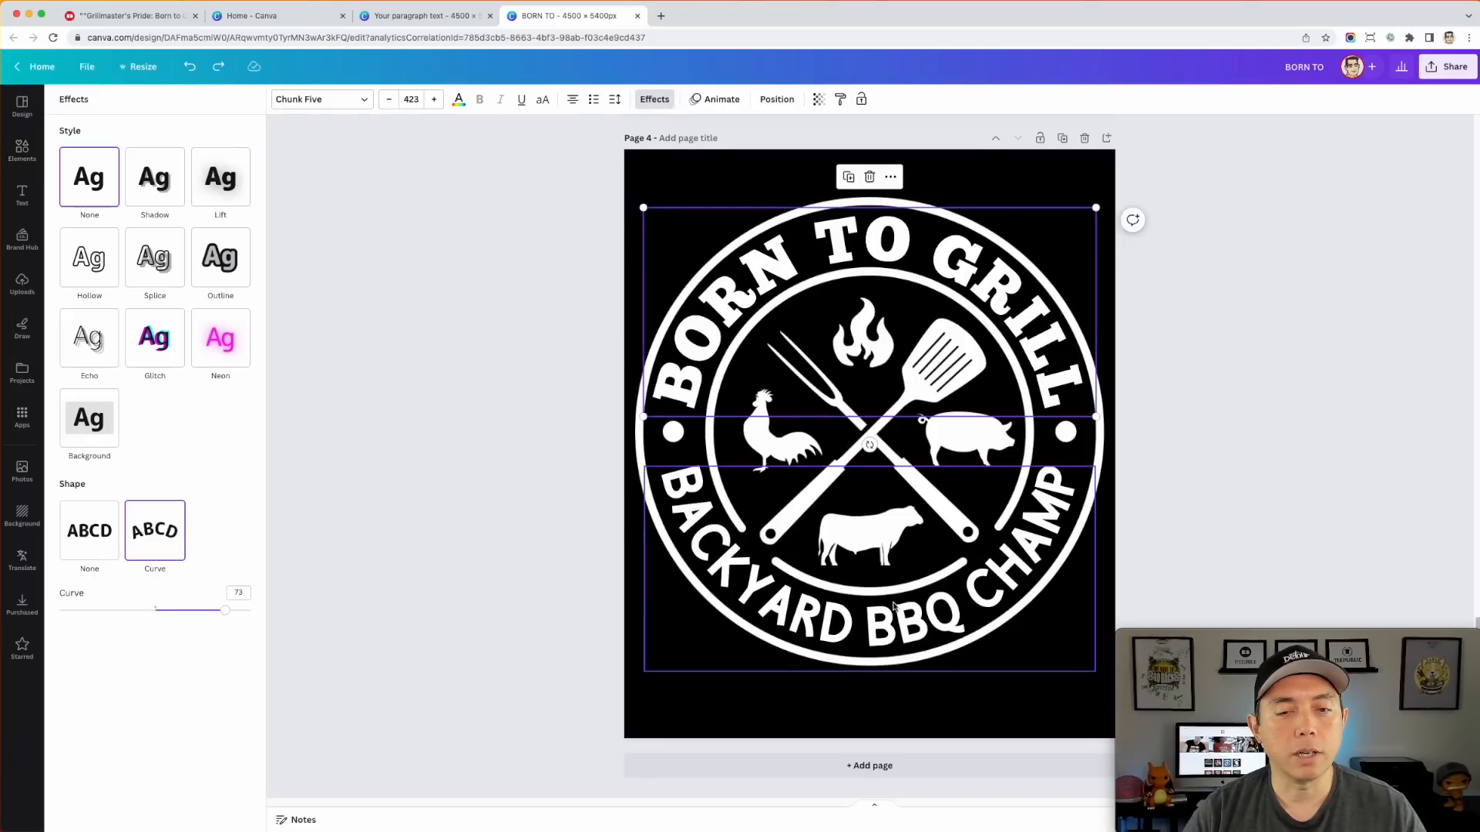
click(958, 621)
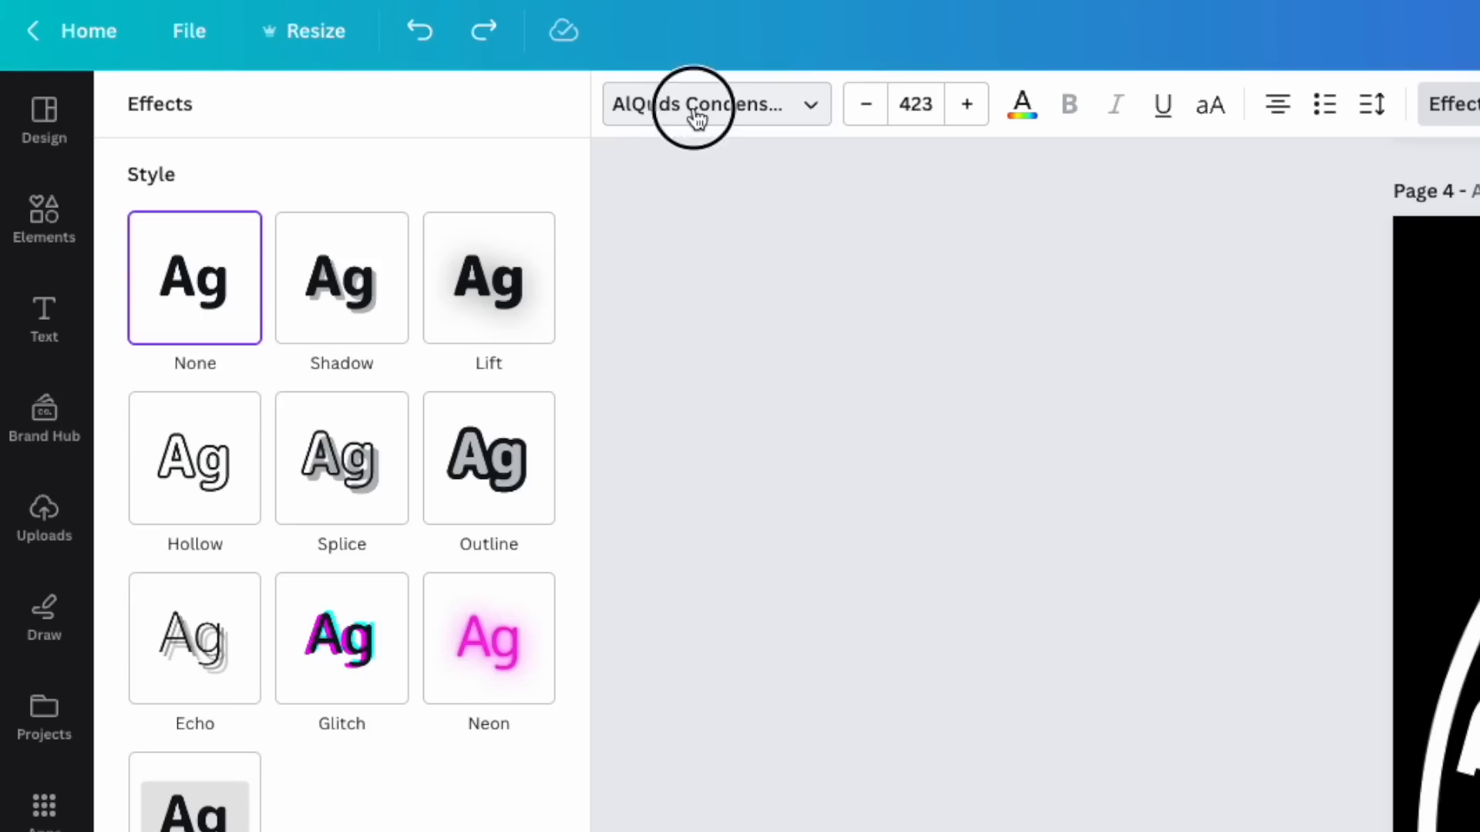
click(696, 115)
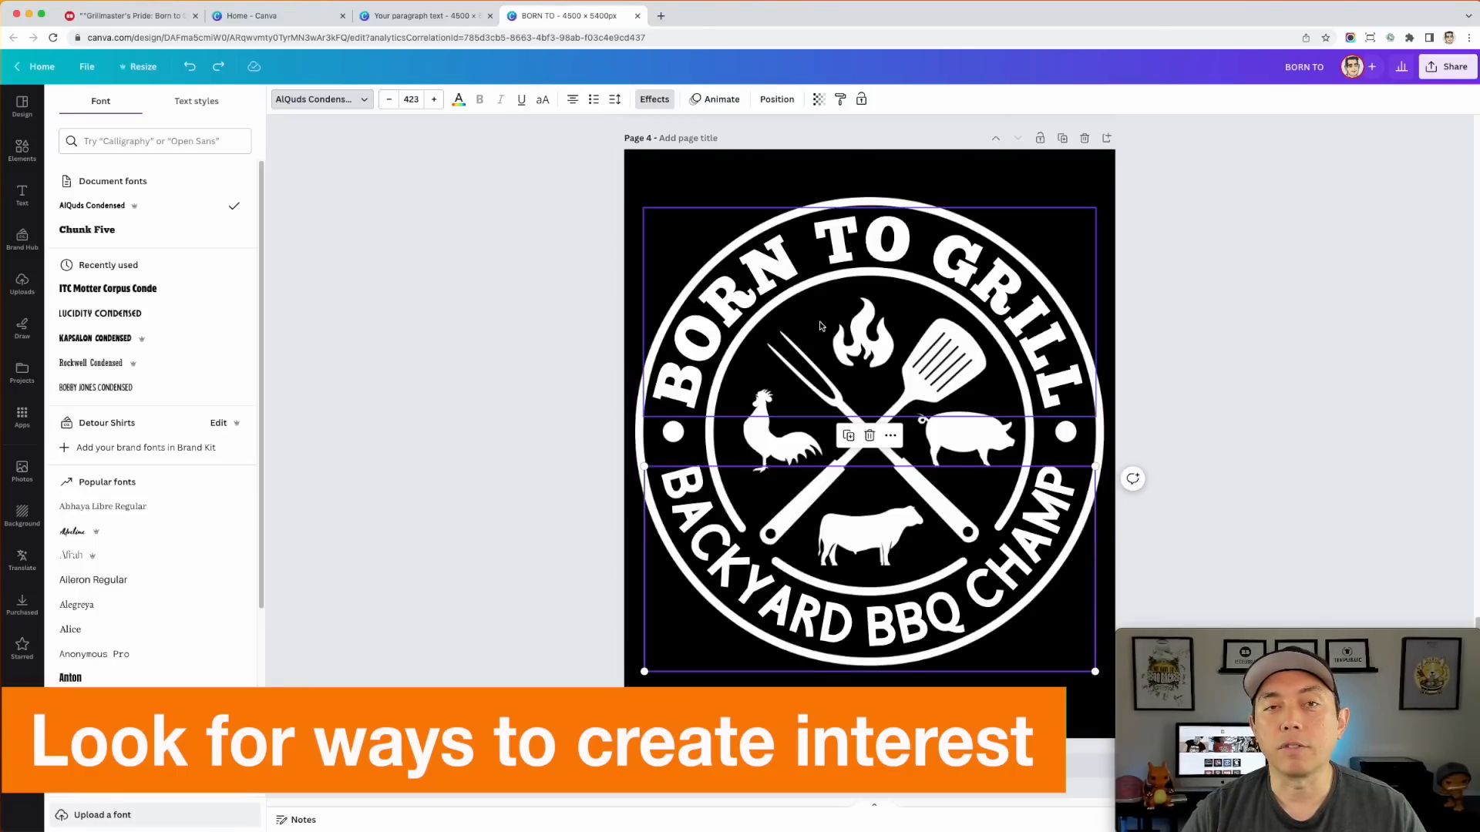
click(1146, 324)
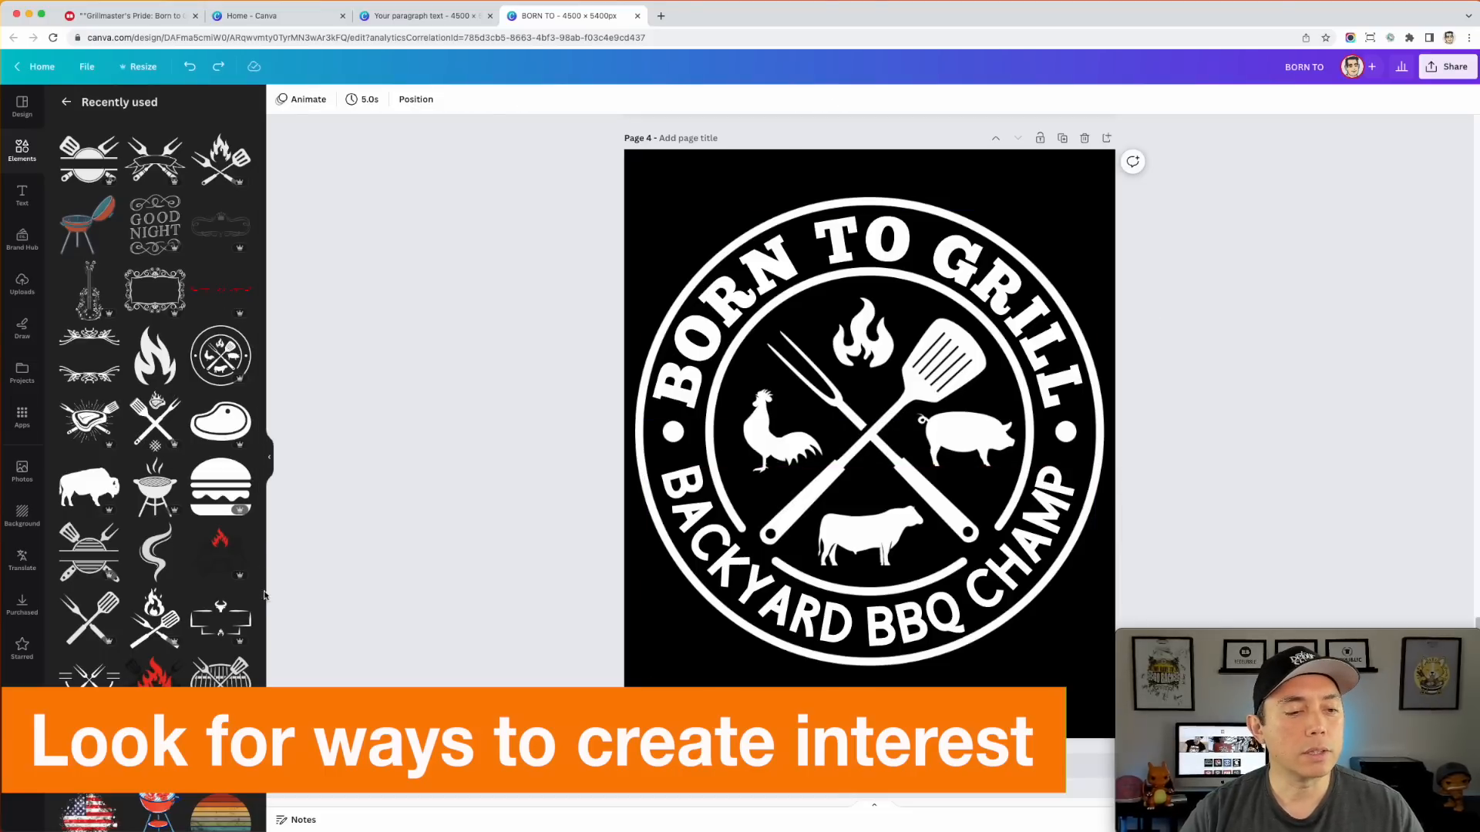
scroll(89, 655, down, 1)
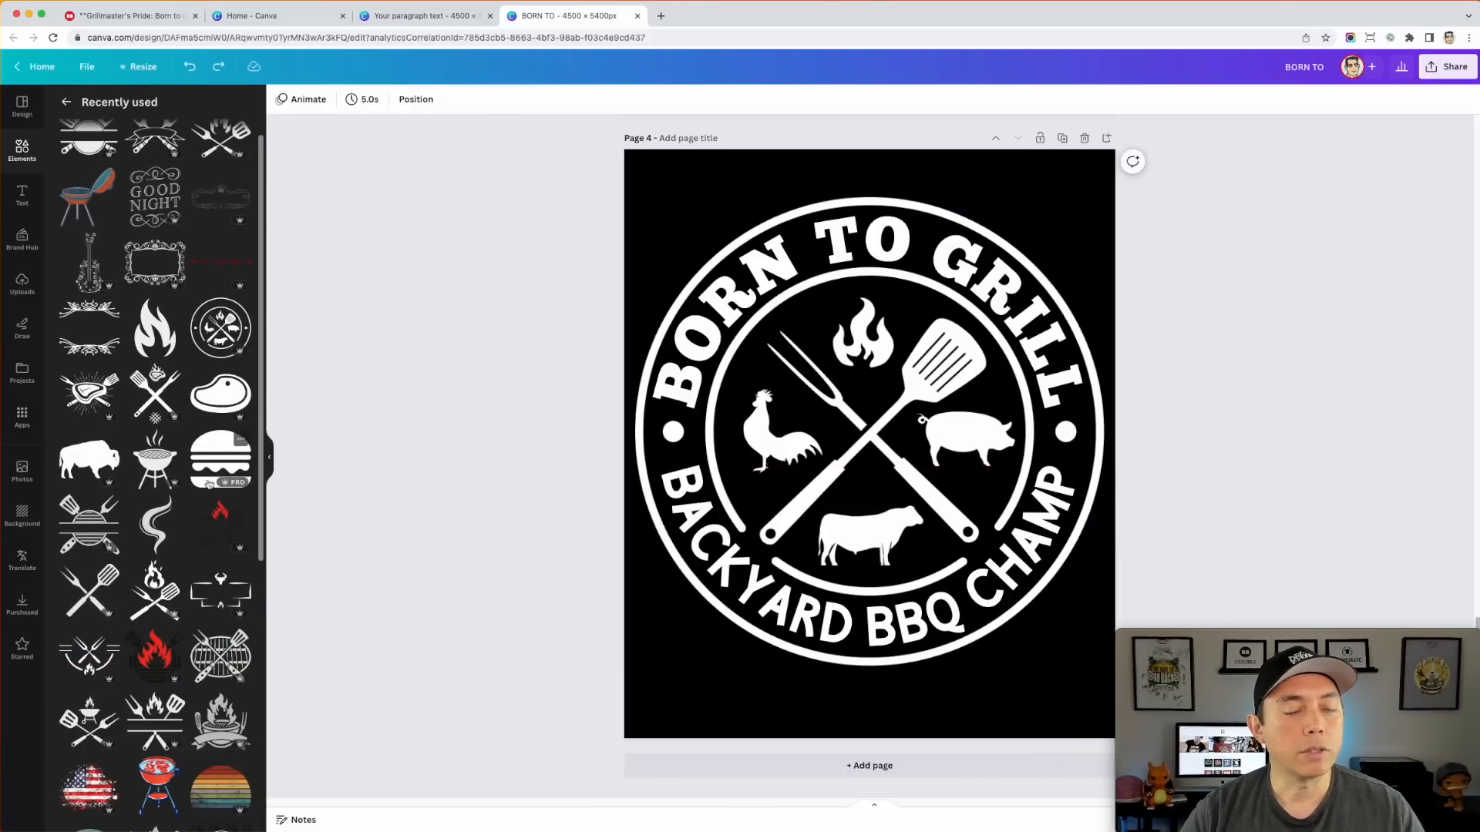
scroll(254, 601, up, 1)
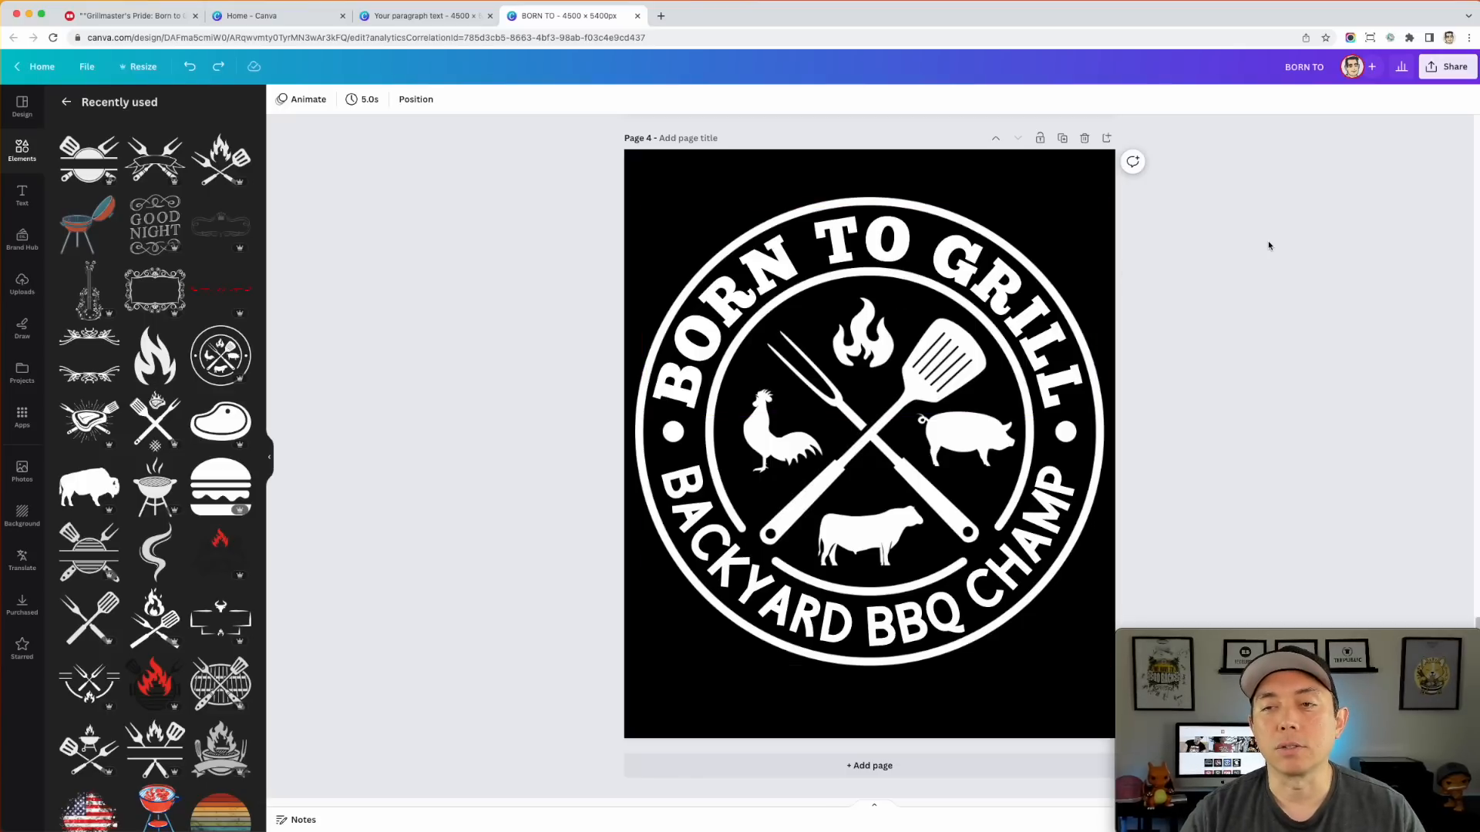
Step: Download all pages of the design as PNG files with a transparent background
click(1448, 73)
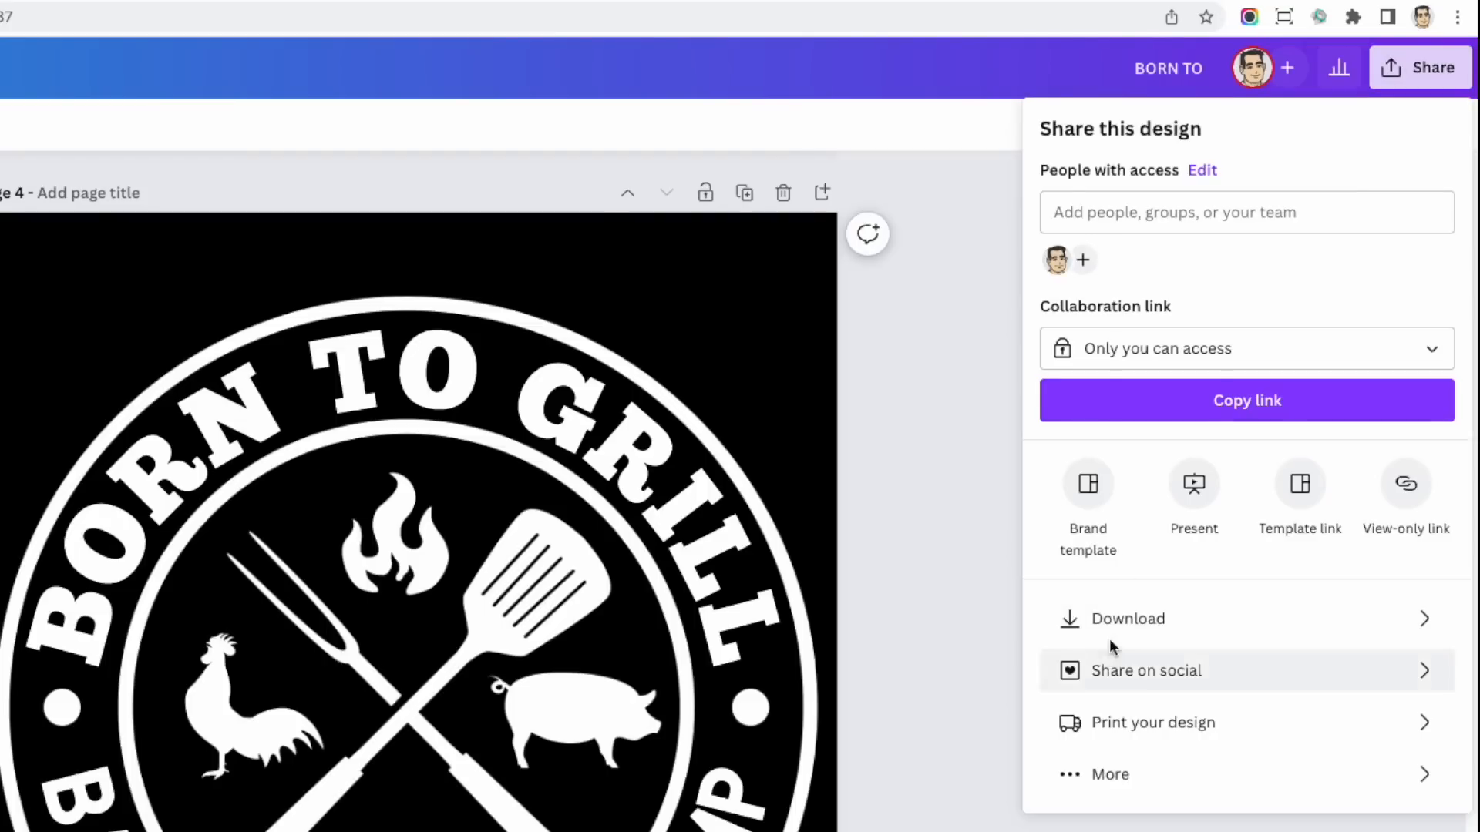
click(1113, 621)
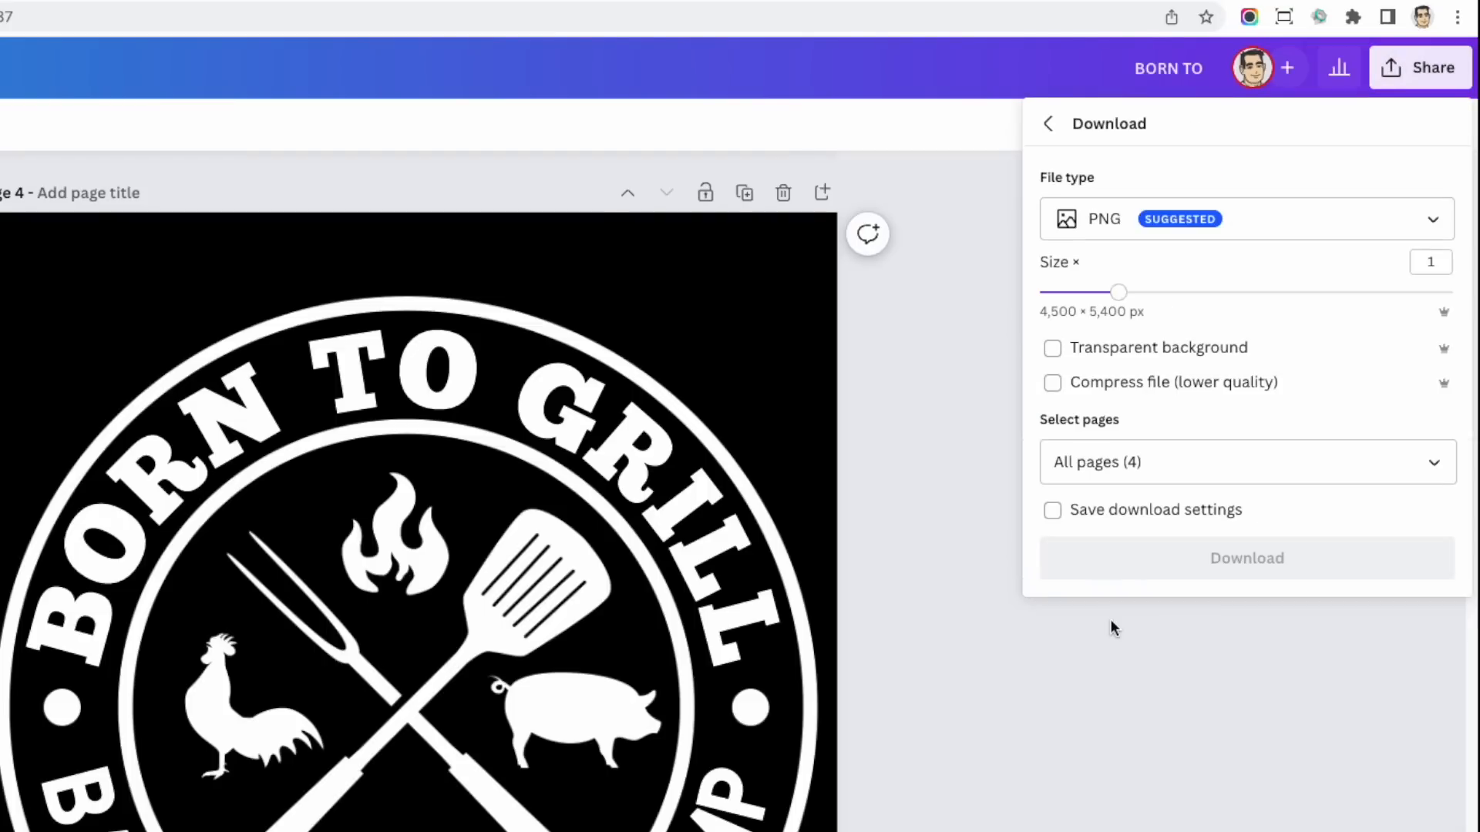
click(1052, 348)
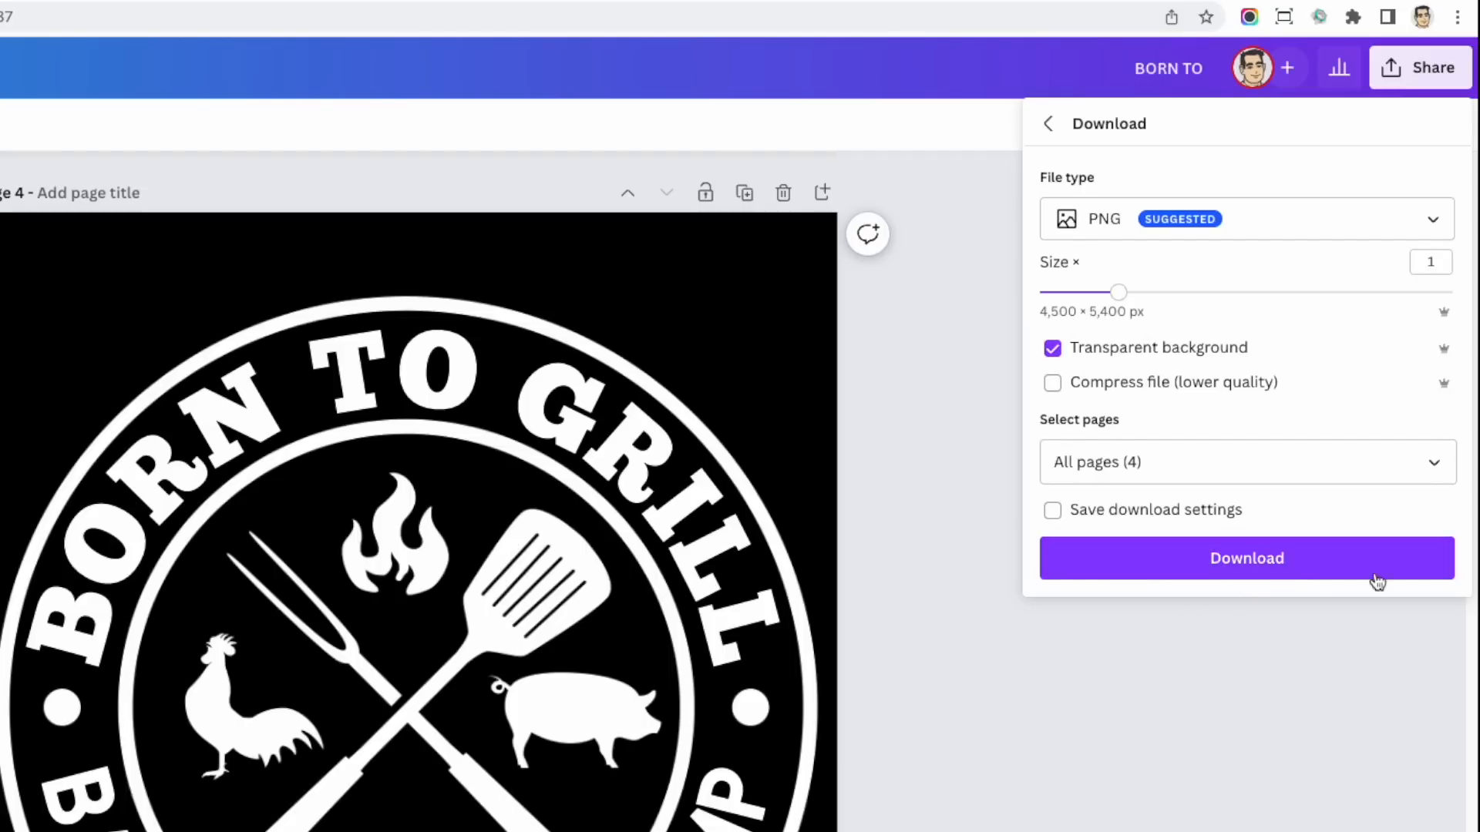
click(1275, 568)
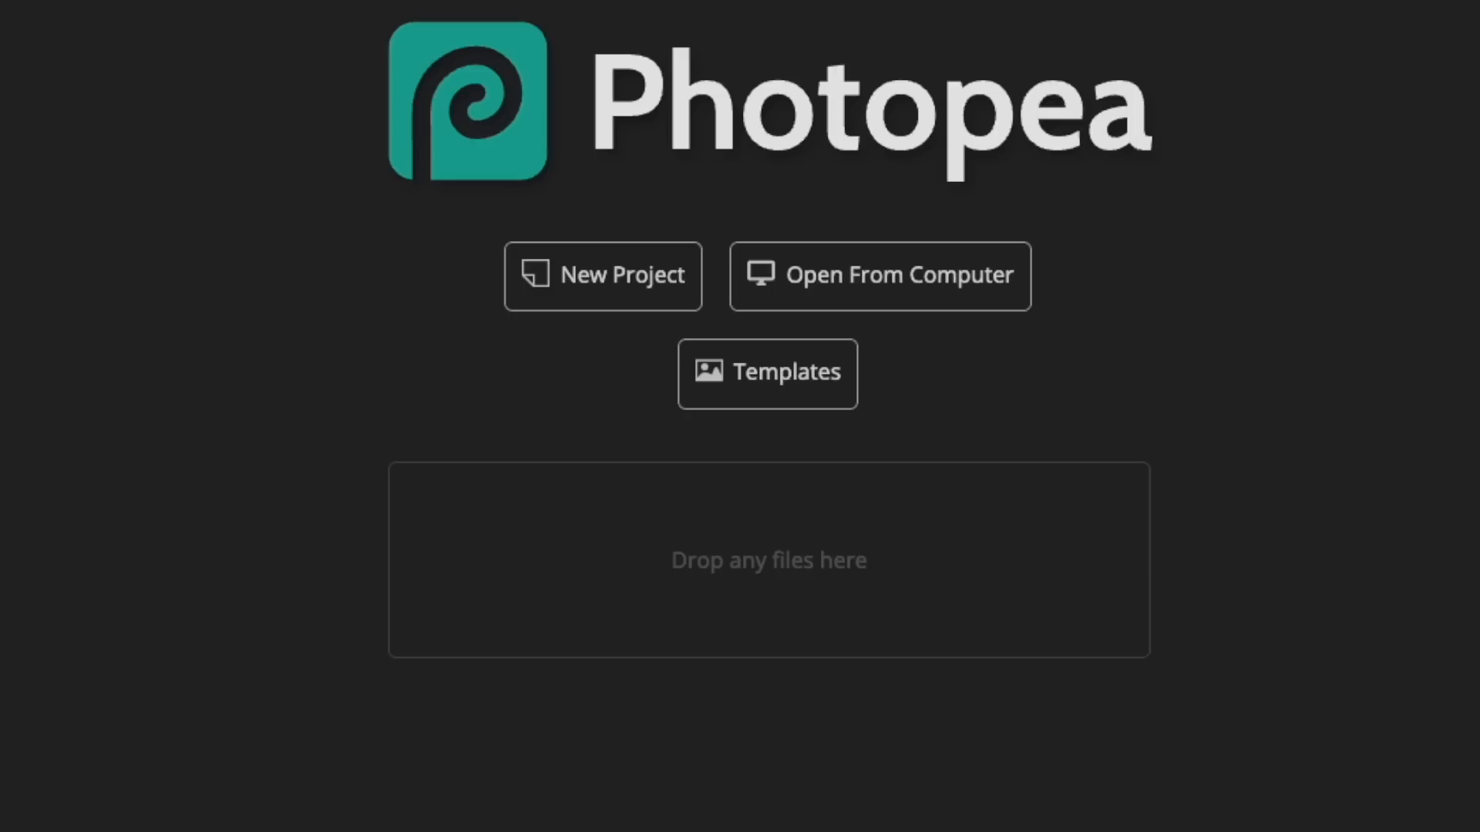
Step: Switch to Photopea and open the exported circular BORN TO GRILL badge image
drag(1479, 331, 794, 529)
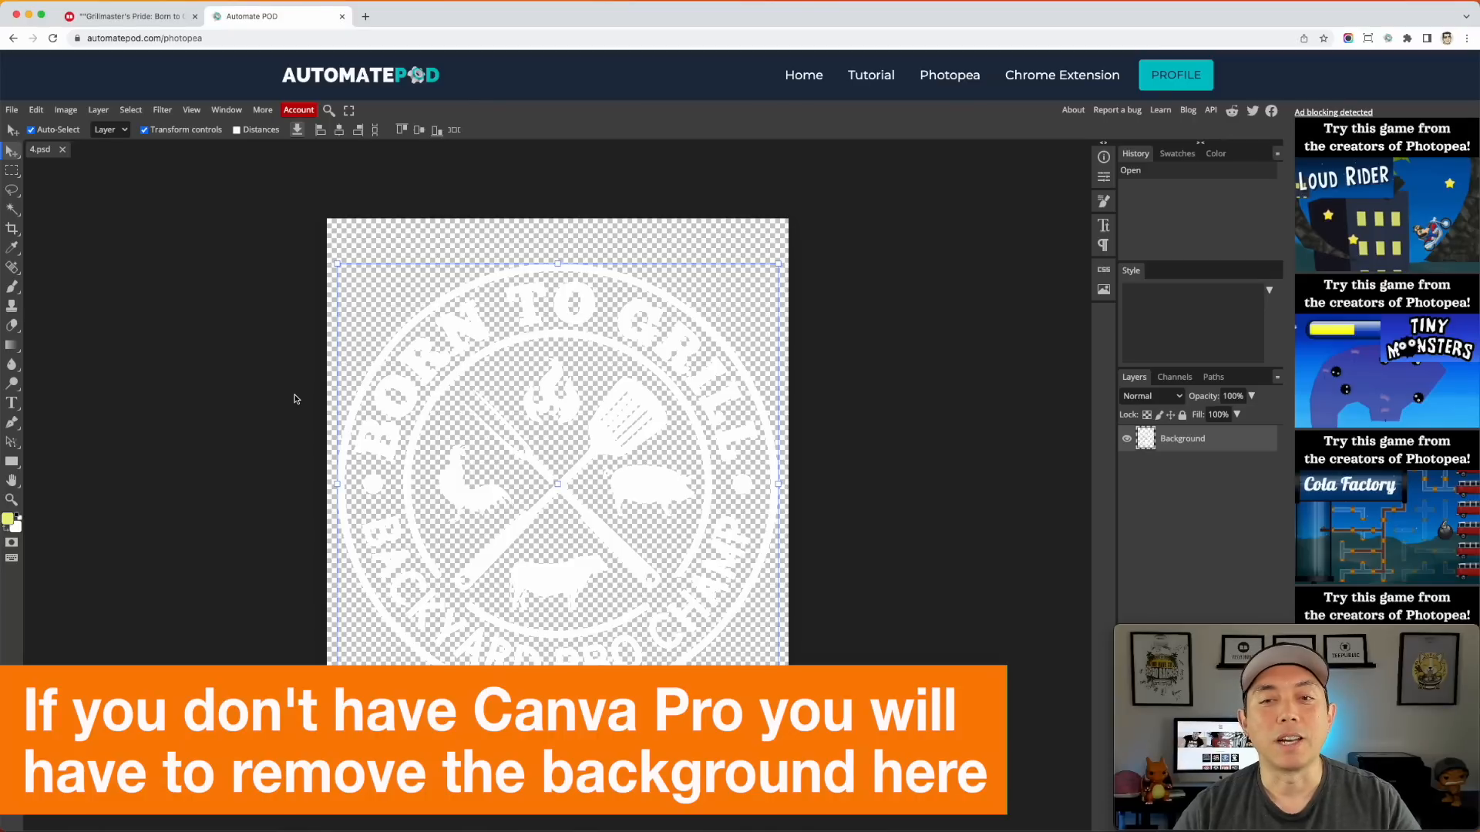
click(877, 268)
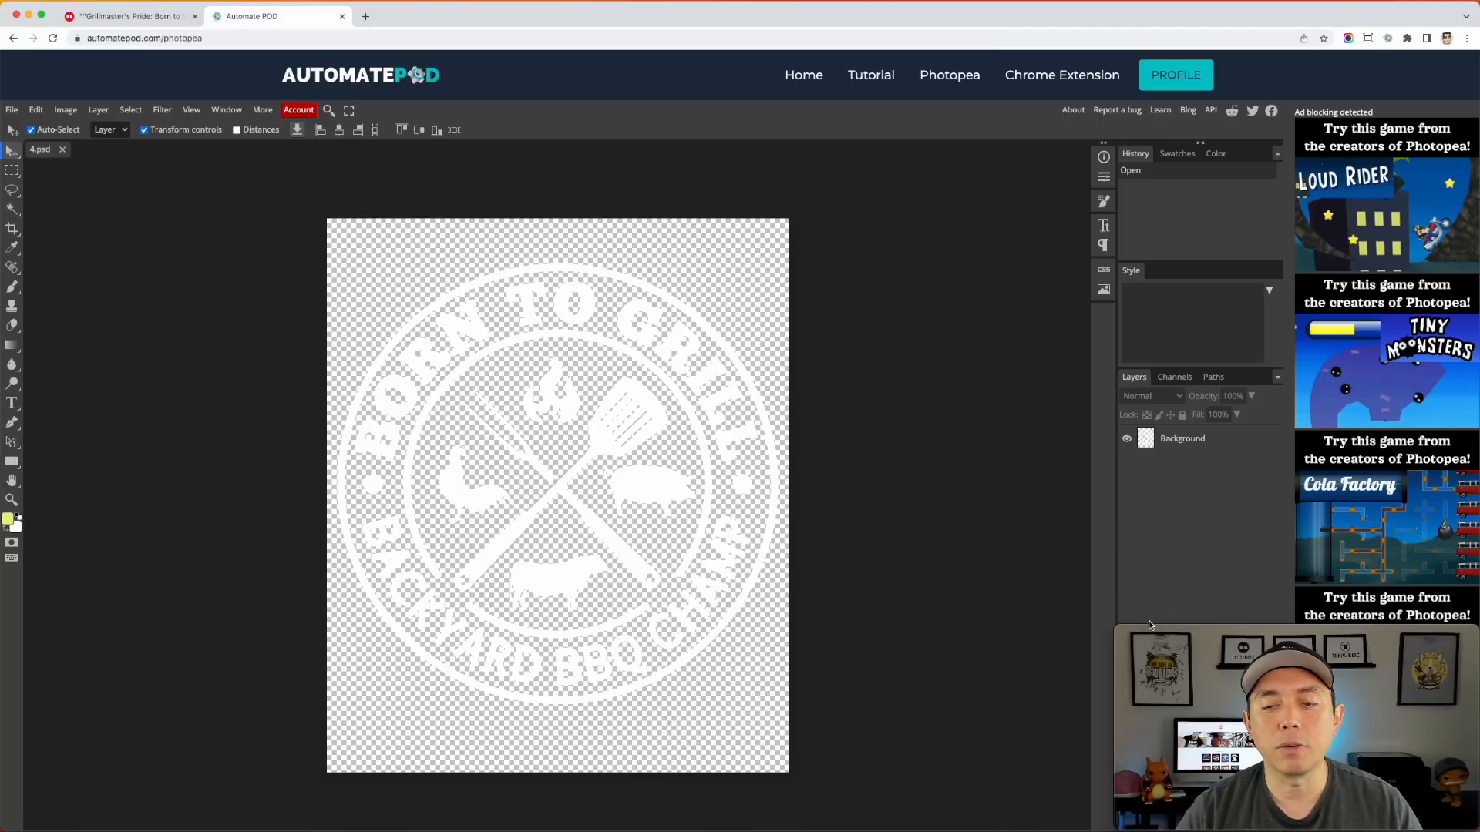
mouse_move(1136, 637)
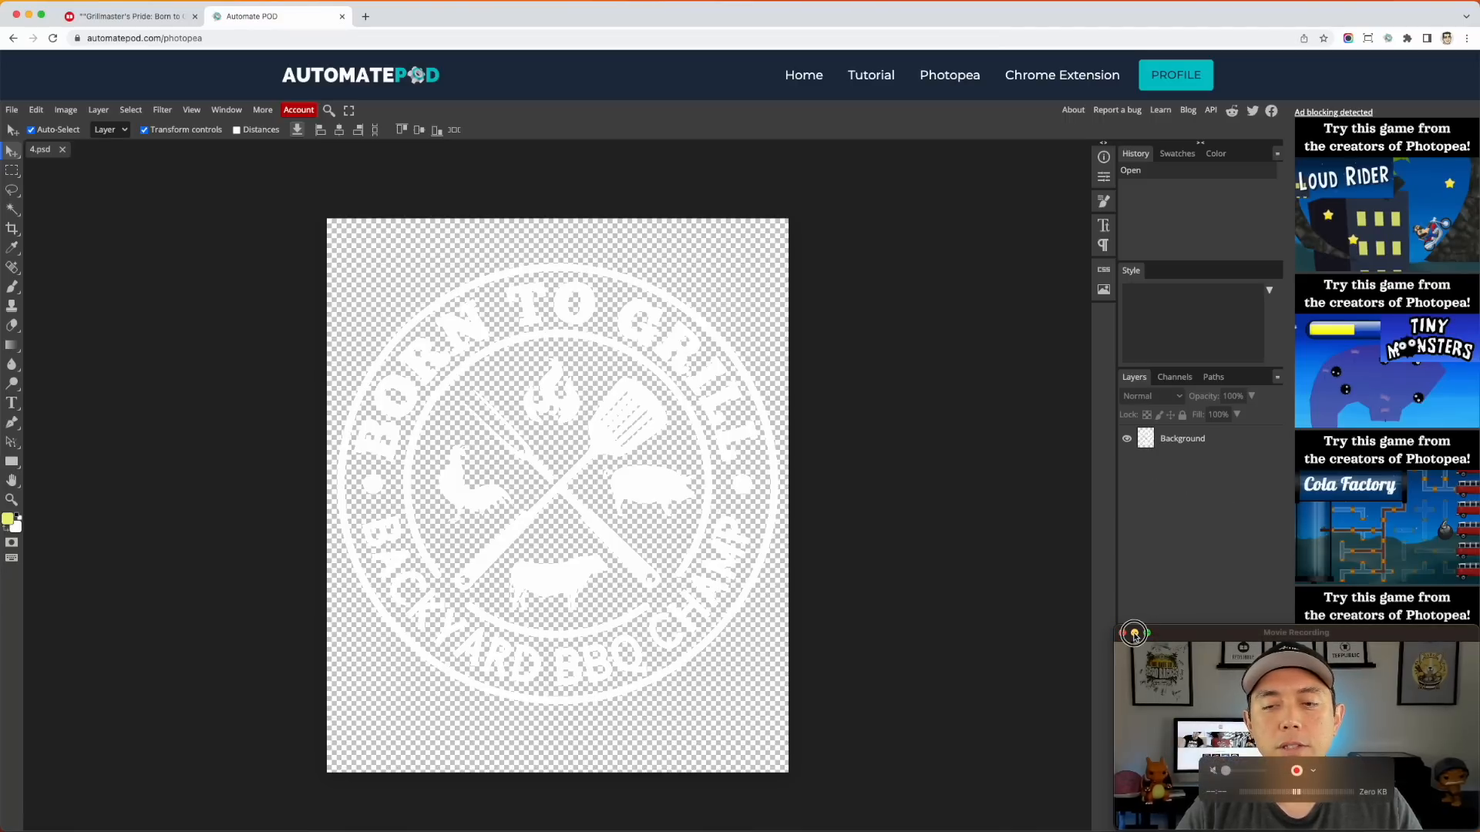
click(1135, 637)
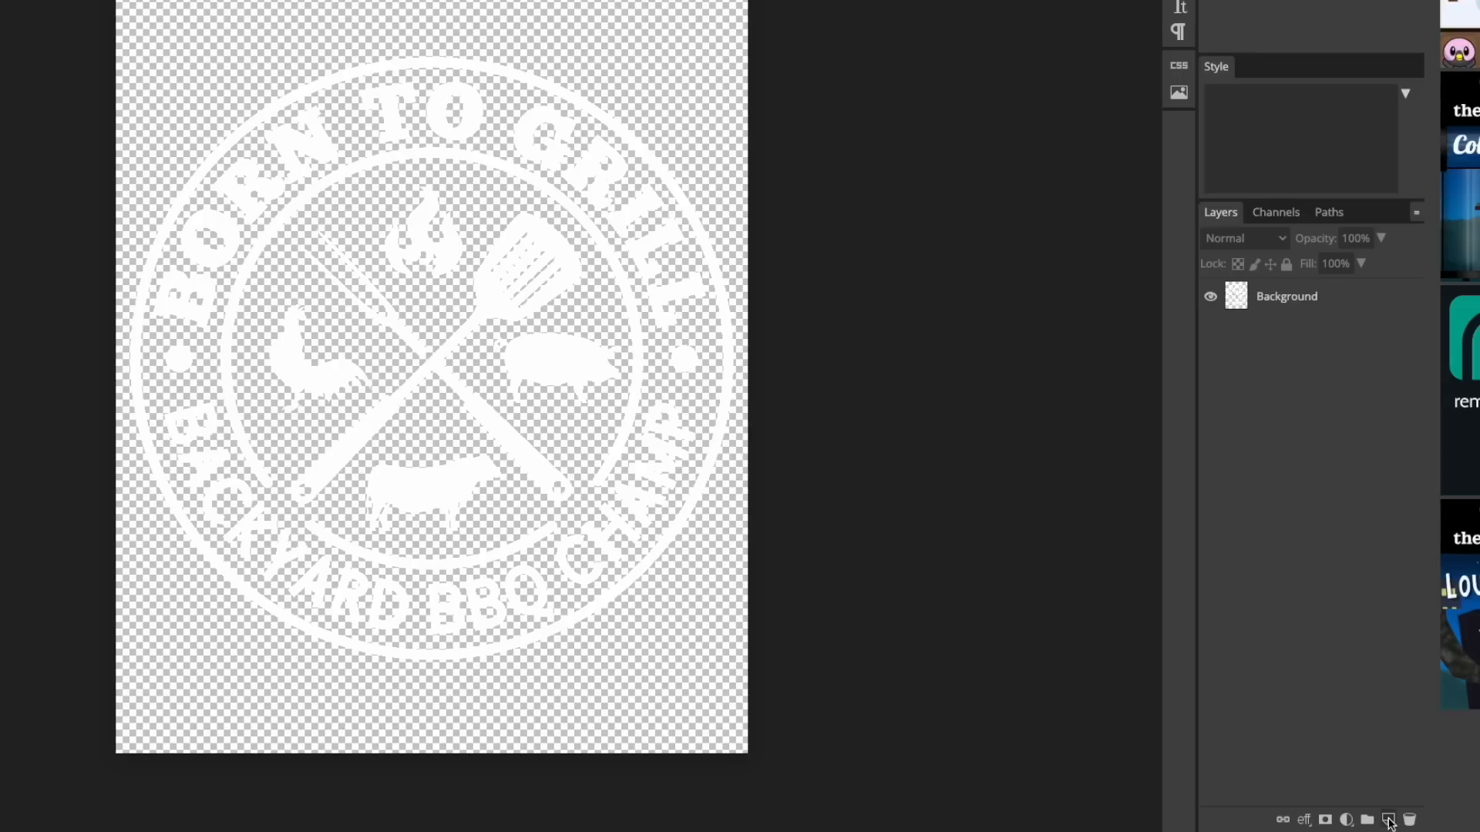
Step: Add a new layer, move the Background artwork layer above it, and select the new layer
click(1387, 820)
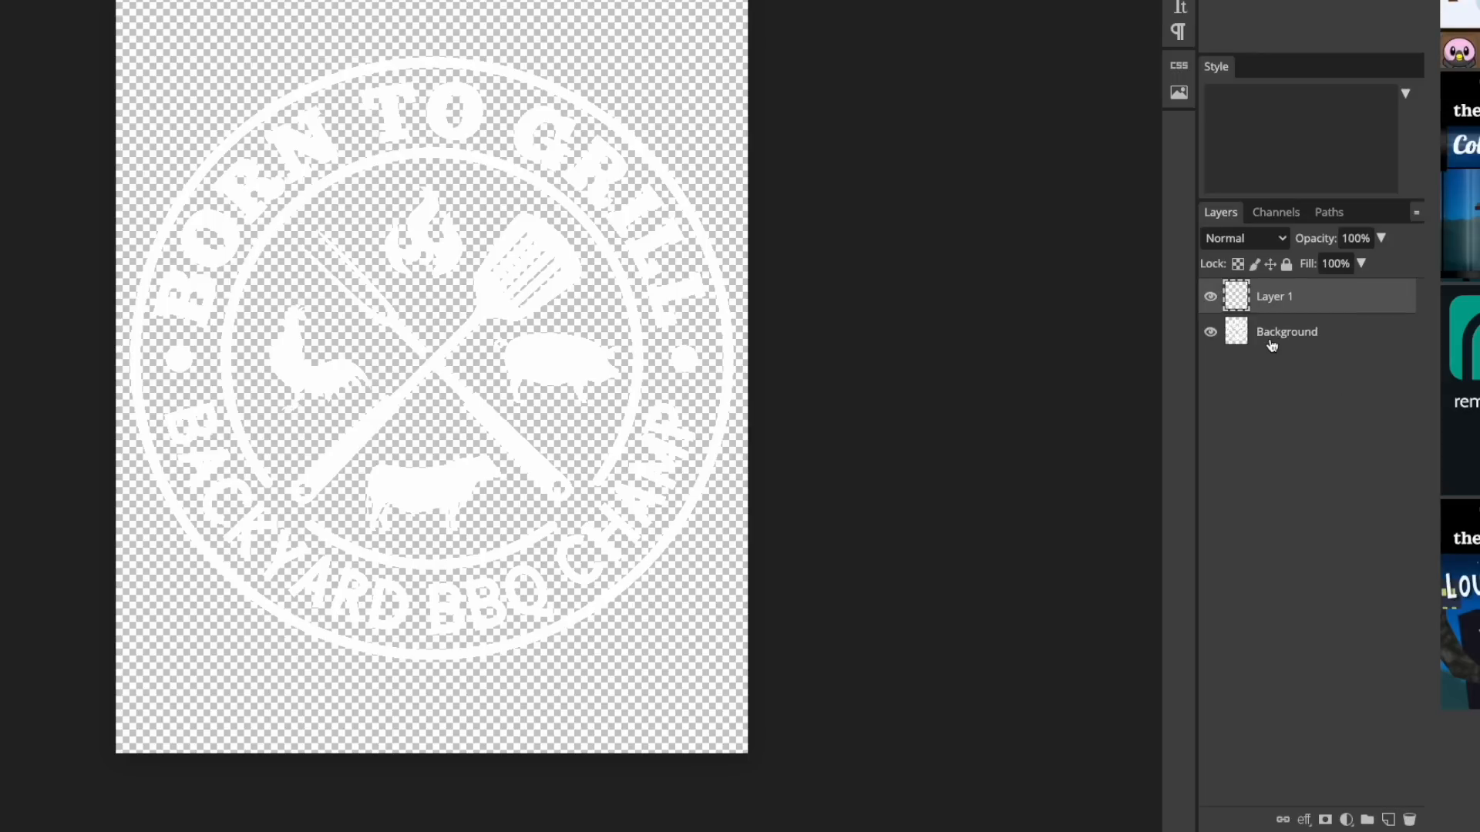
drag(1270, 336, 1270, 282)
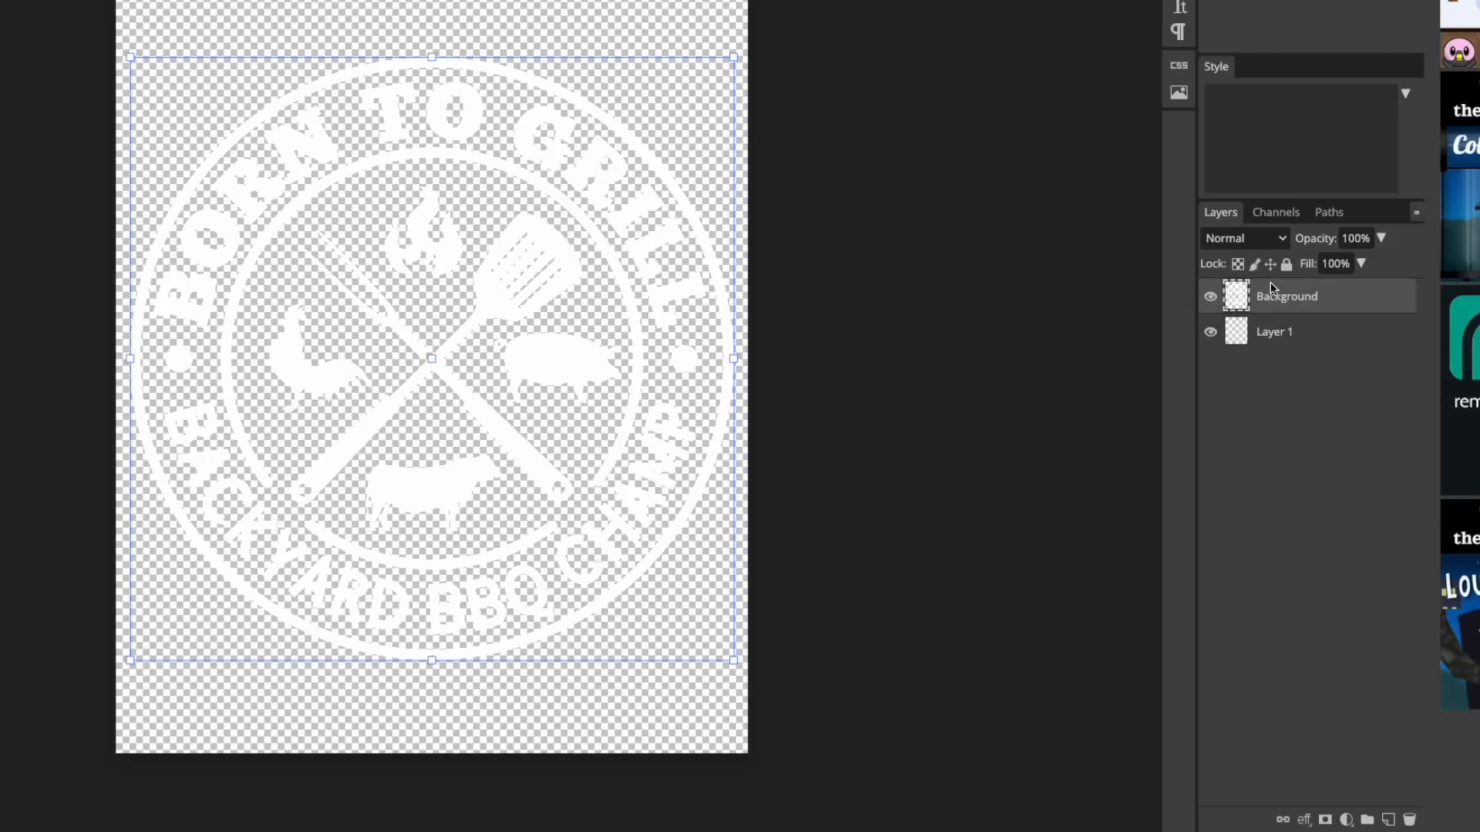
click(1285, 342)
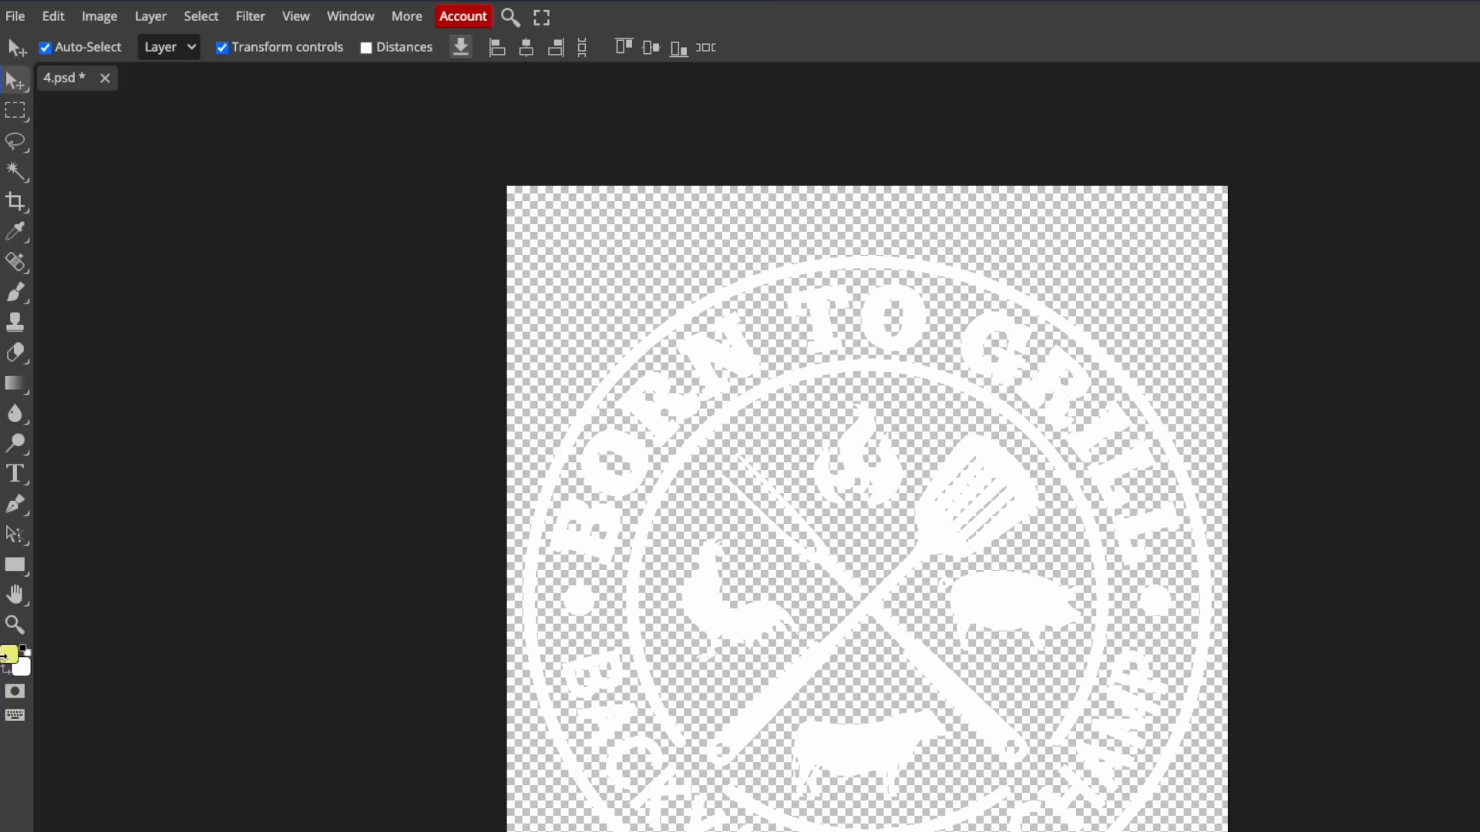
Step: Set the foreground color to black (000000) and fill Layer 1 with it using the Paint Bucket Tool
click(10, 658)
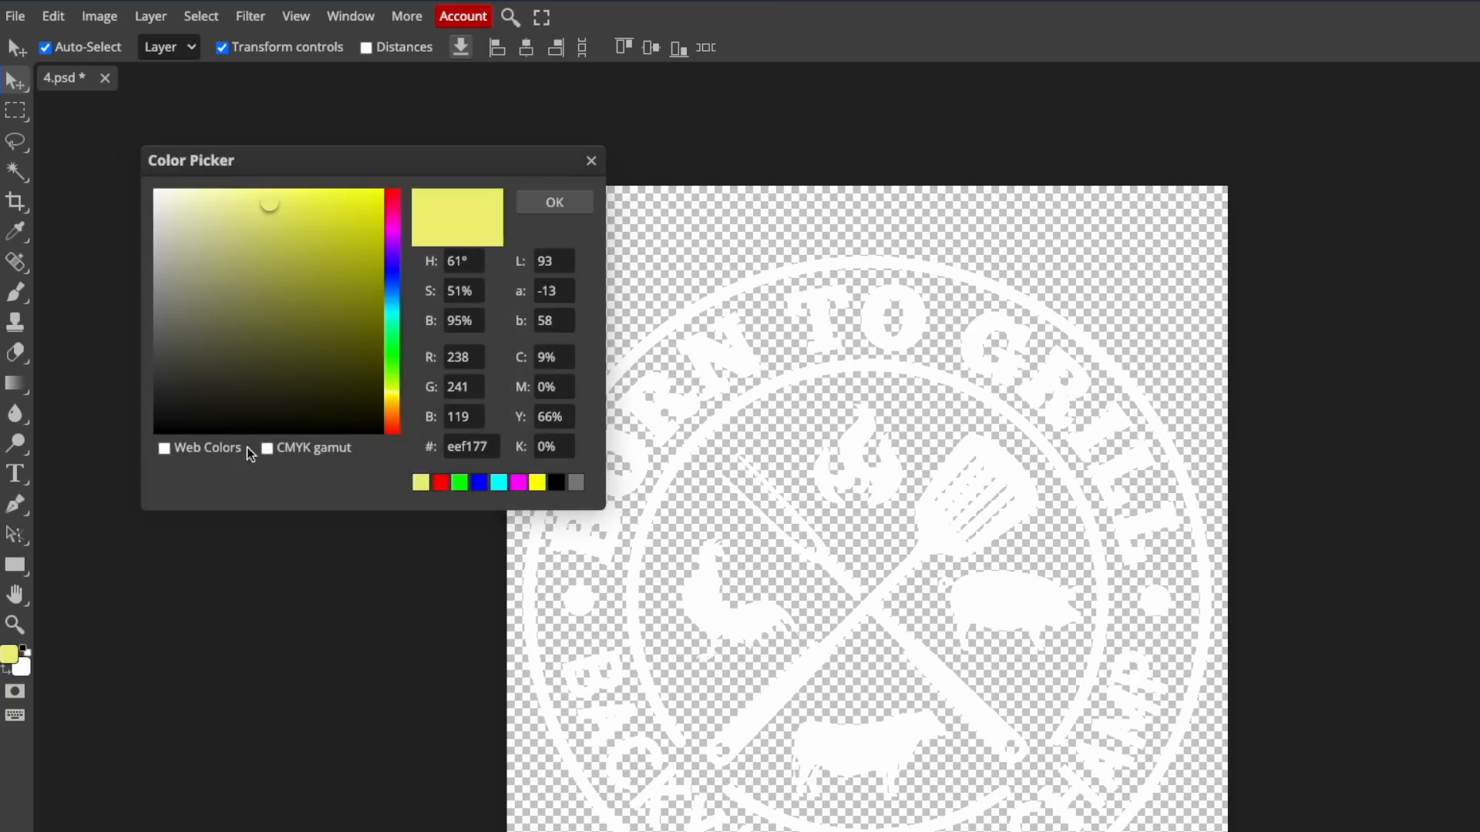
mouse_move(282, 213)
mouse_down()
mouse_move(252, 221)
mouse_move(82, 459)
mouse_move(480, 500)
mouse_up()
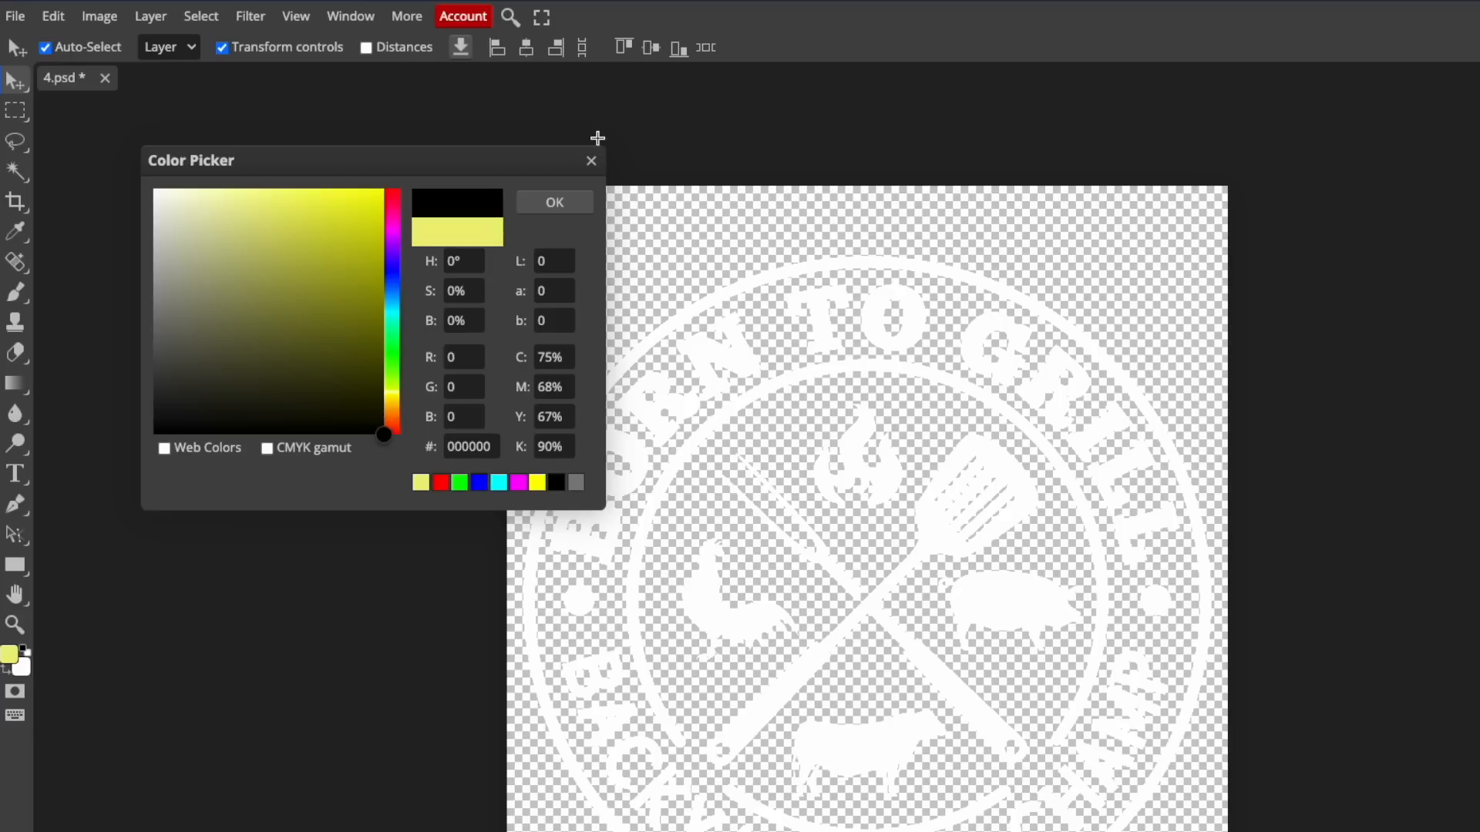
click(554, 202)
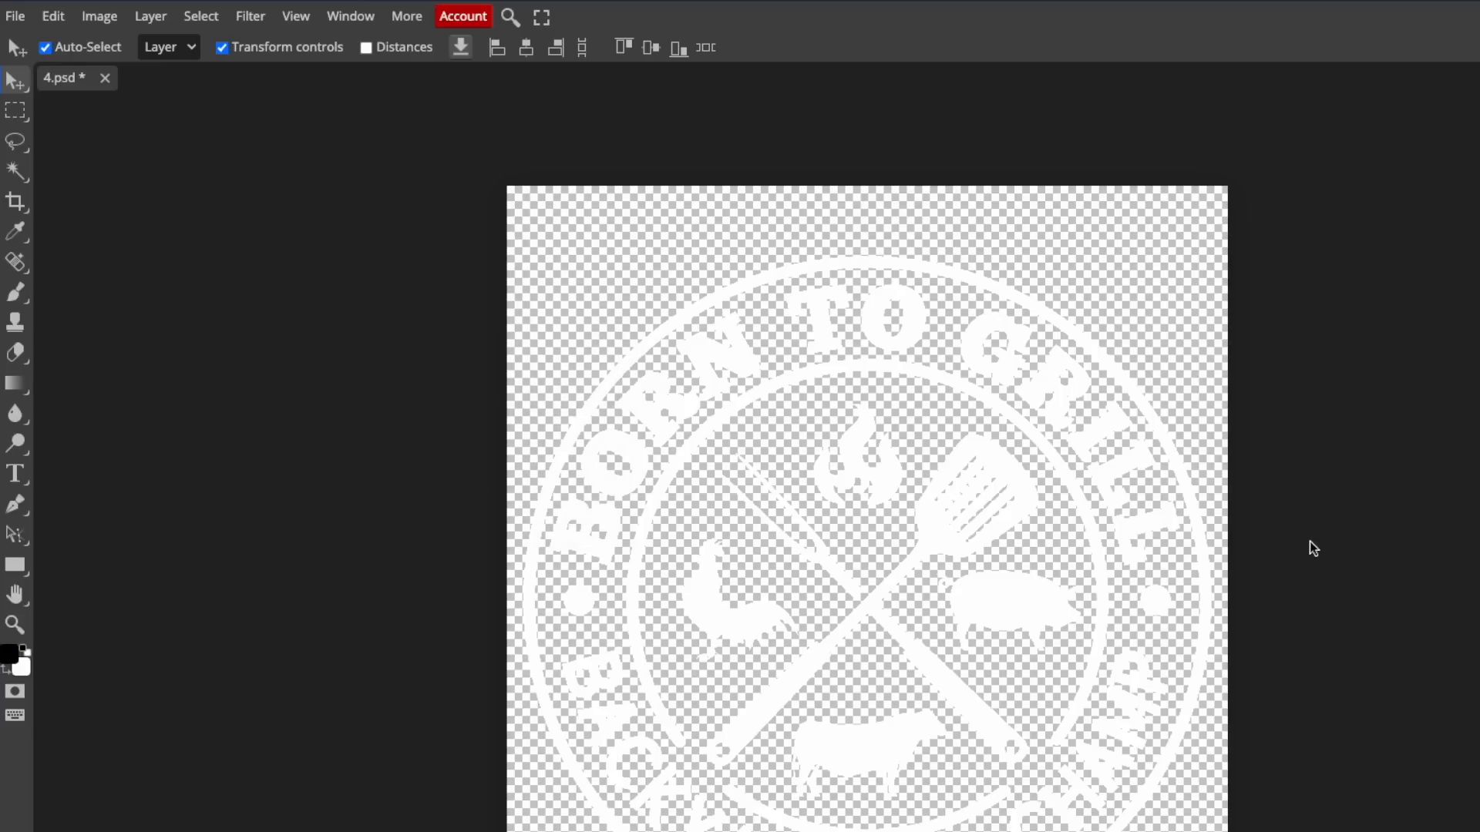
click(30, 396)
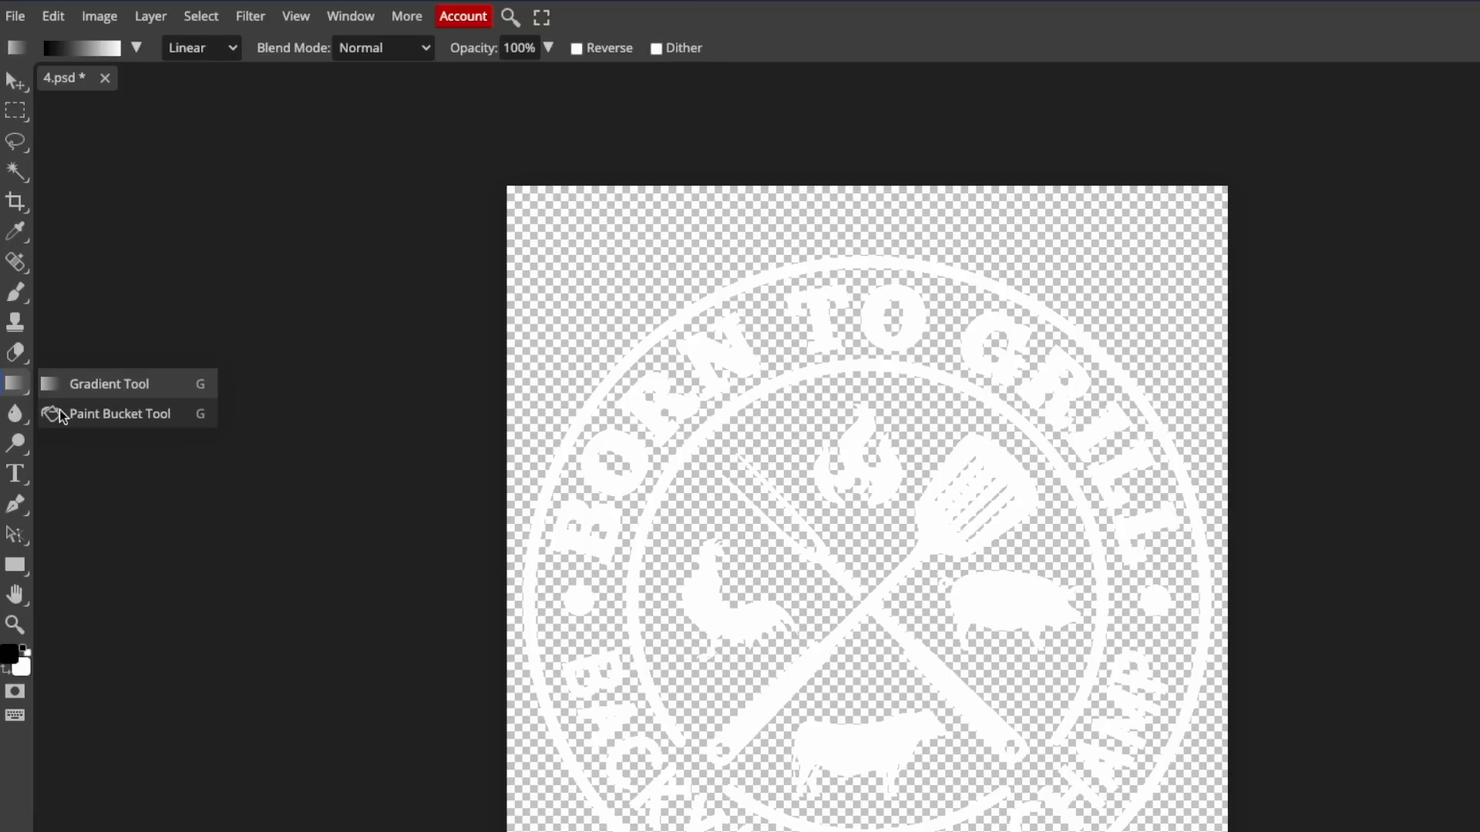
click(133, 417)
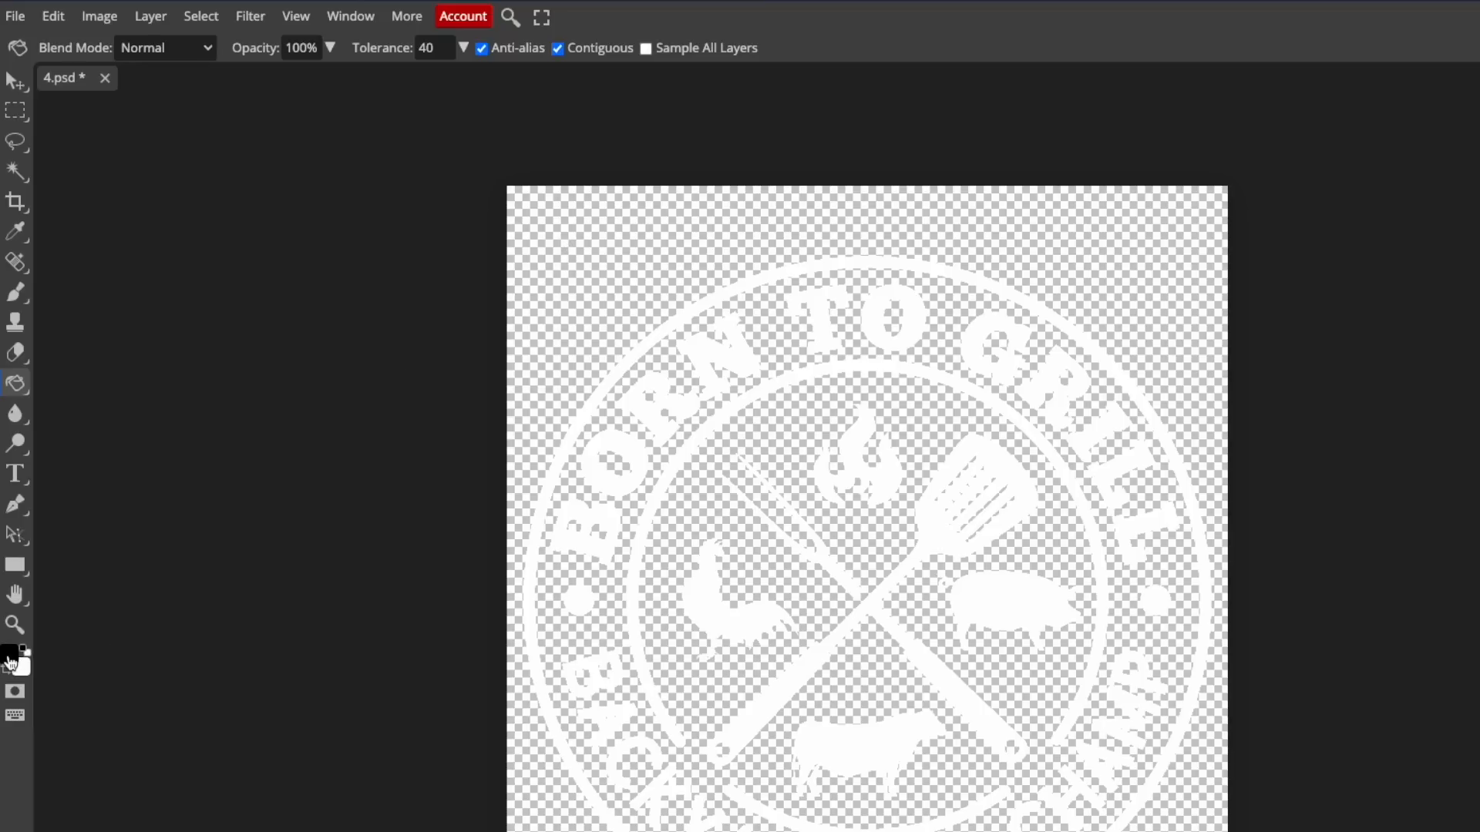
click(584, 223)
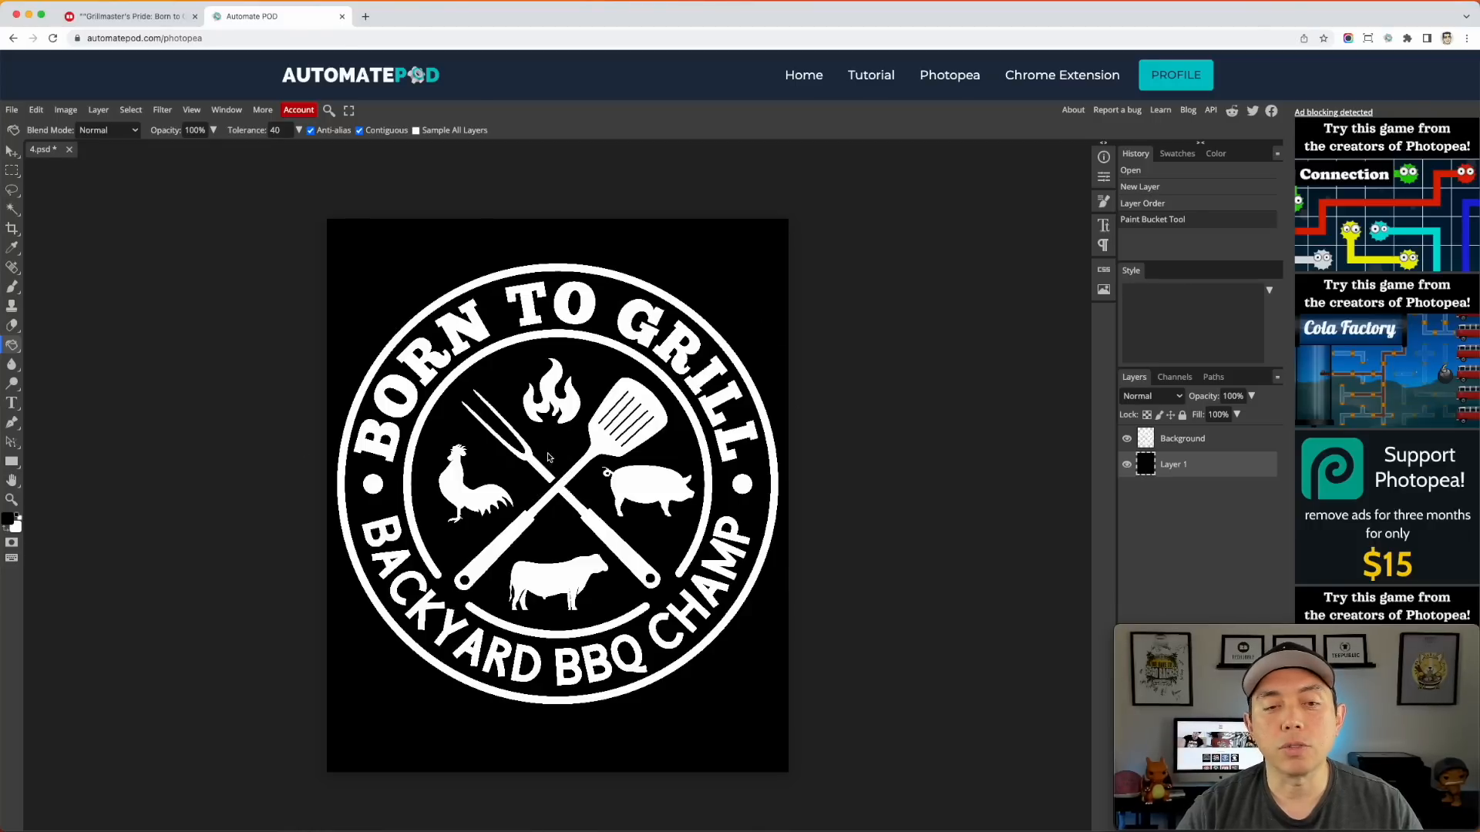
Step: Search Google for "free distressed texture" in a new browser tab
click(366, 17)
click(355, 42)
text(fre)
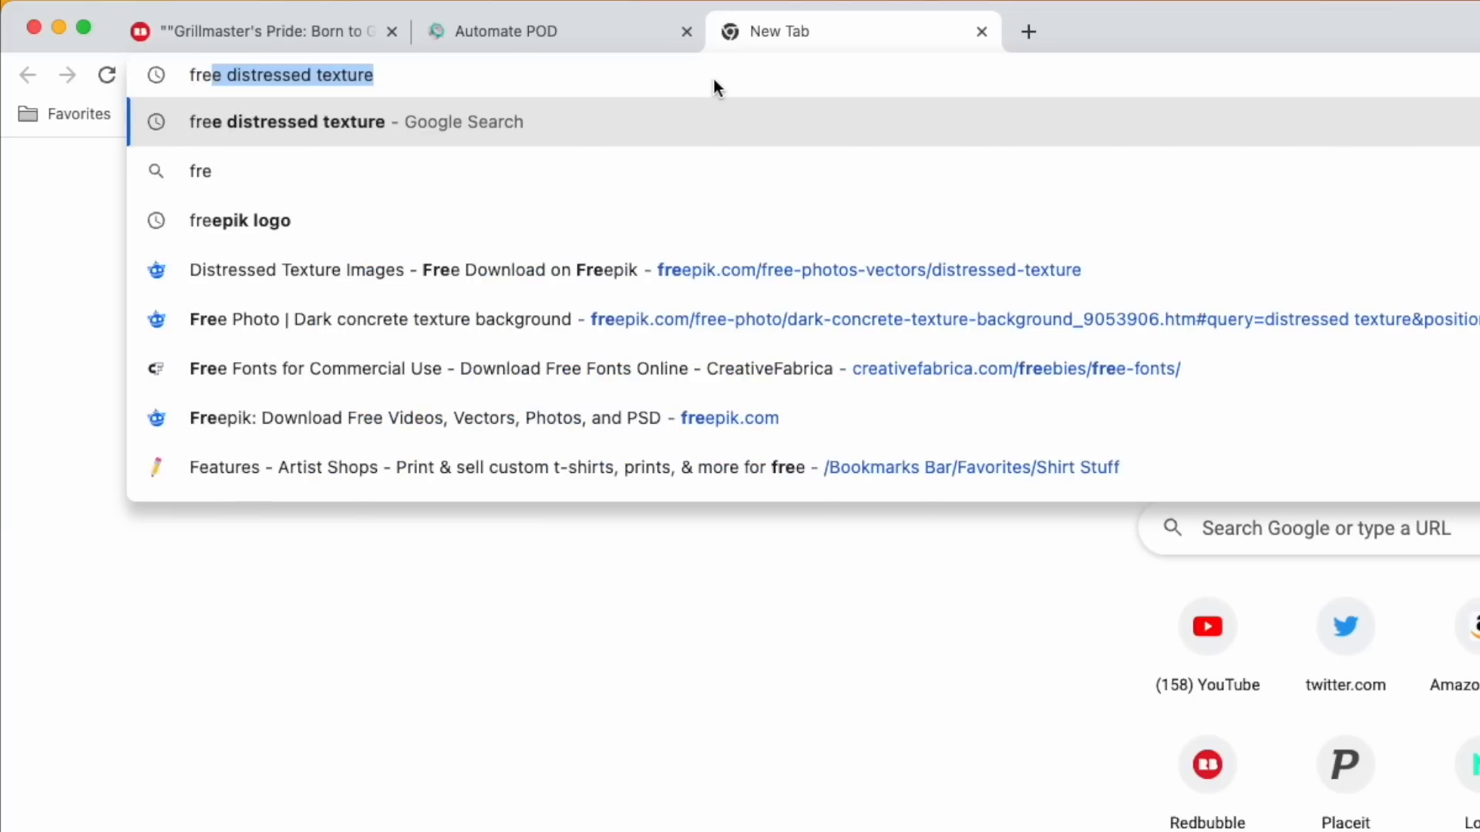
key(Return)
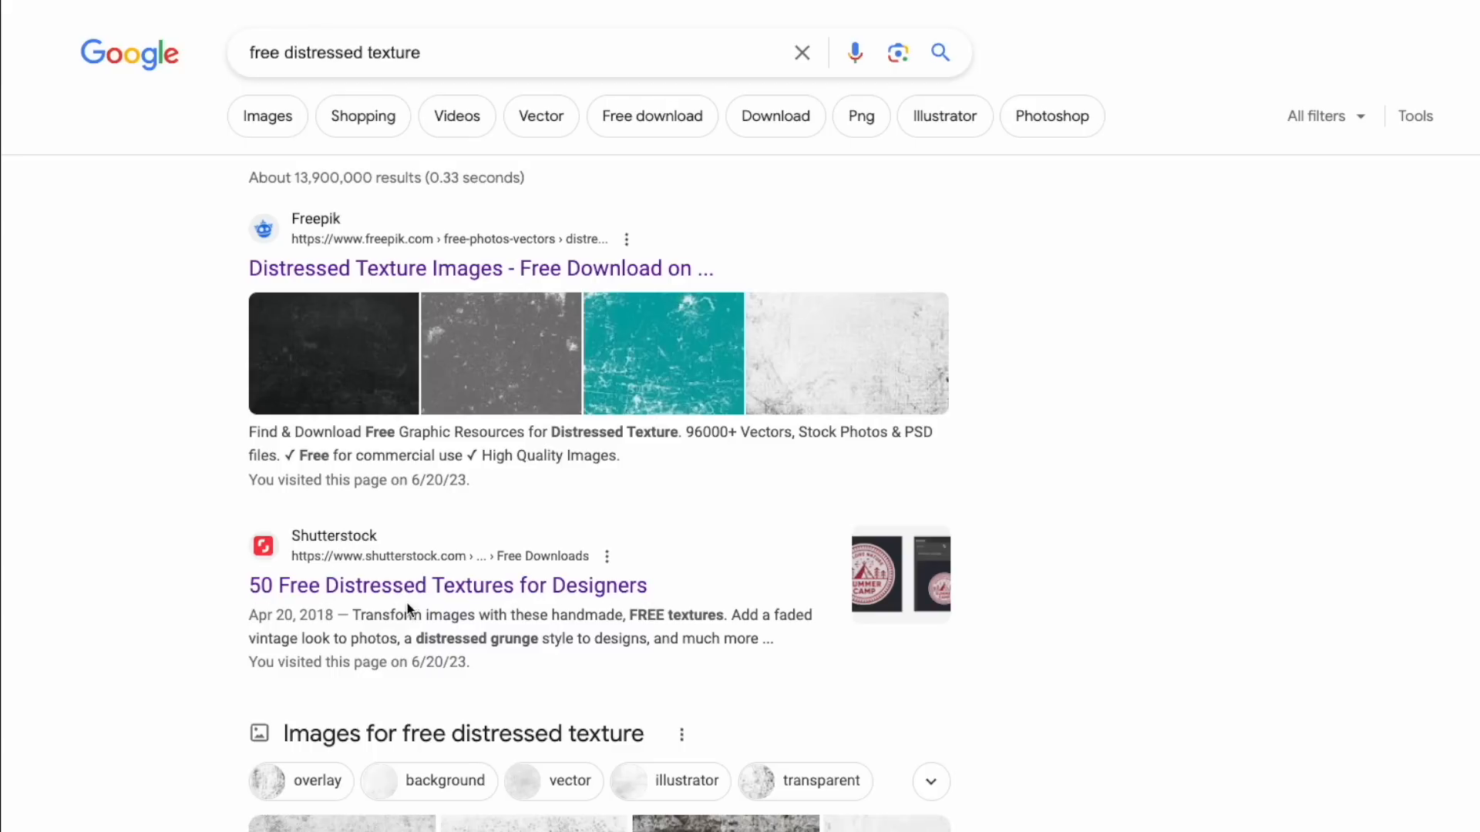
Step: Open Shutterstock's "50 Free Distressed Textures for Designers" page and look through it for the free texture pack
click(374, 596)
scroll(776, 397, down, 3)
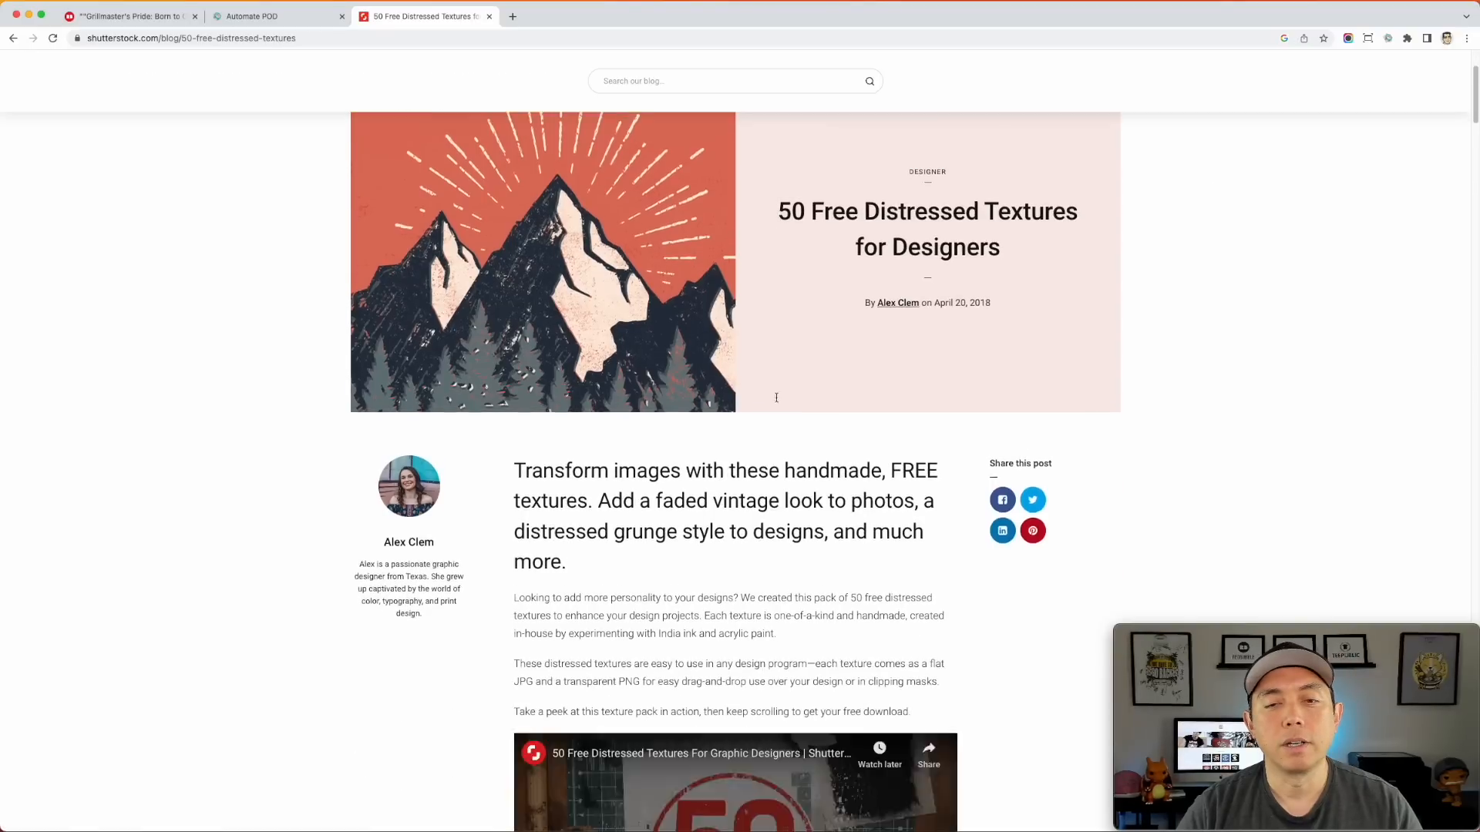
scroll(776, 398, down, 10)
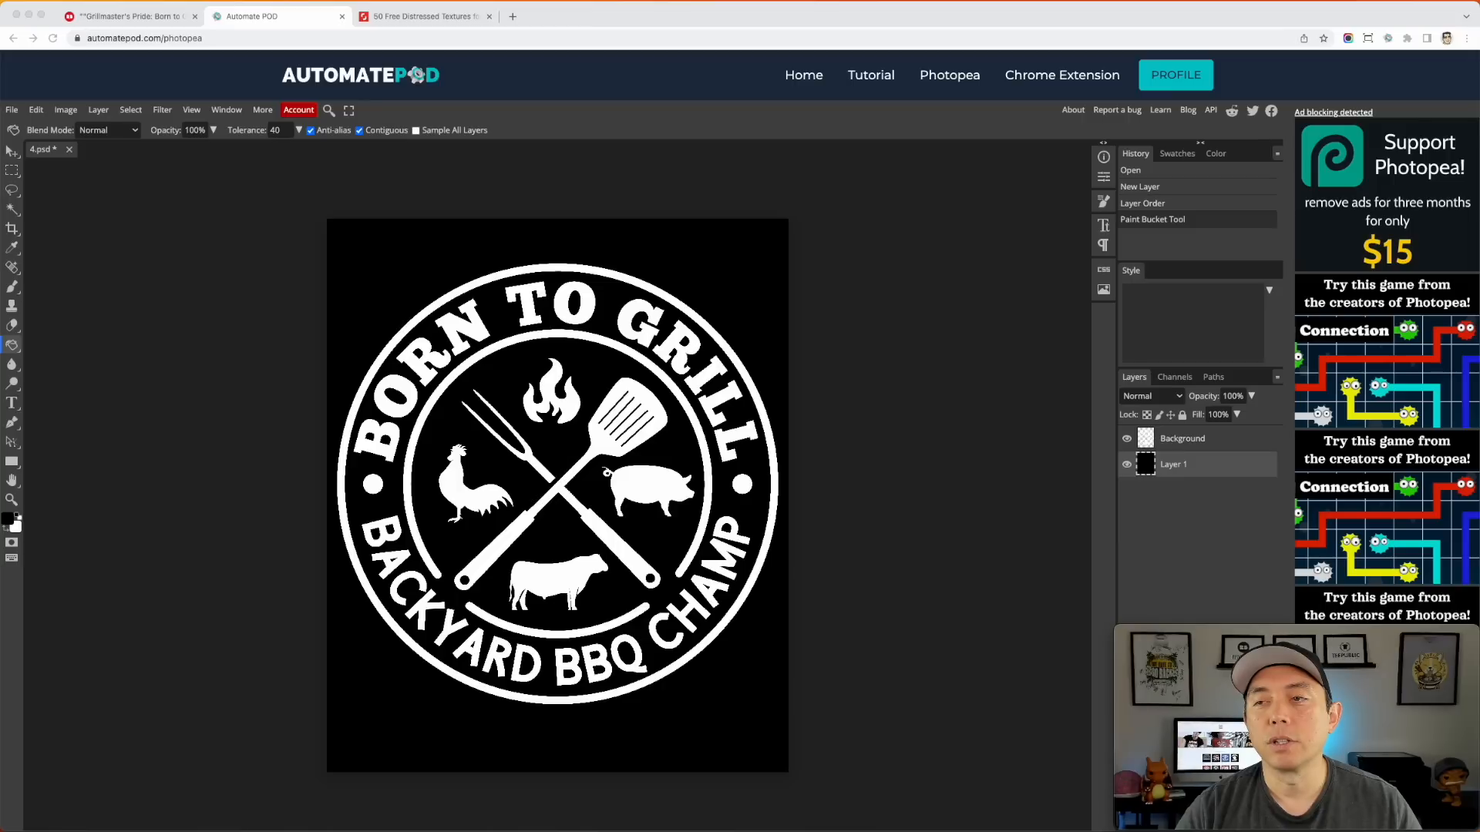
Step: Place Distressed Texture_21.png from the downloaded Shutterstock Transparent PNG folder into the badge document in Photopea
drag(1478, 143, 669, 111)
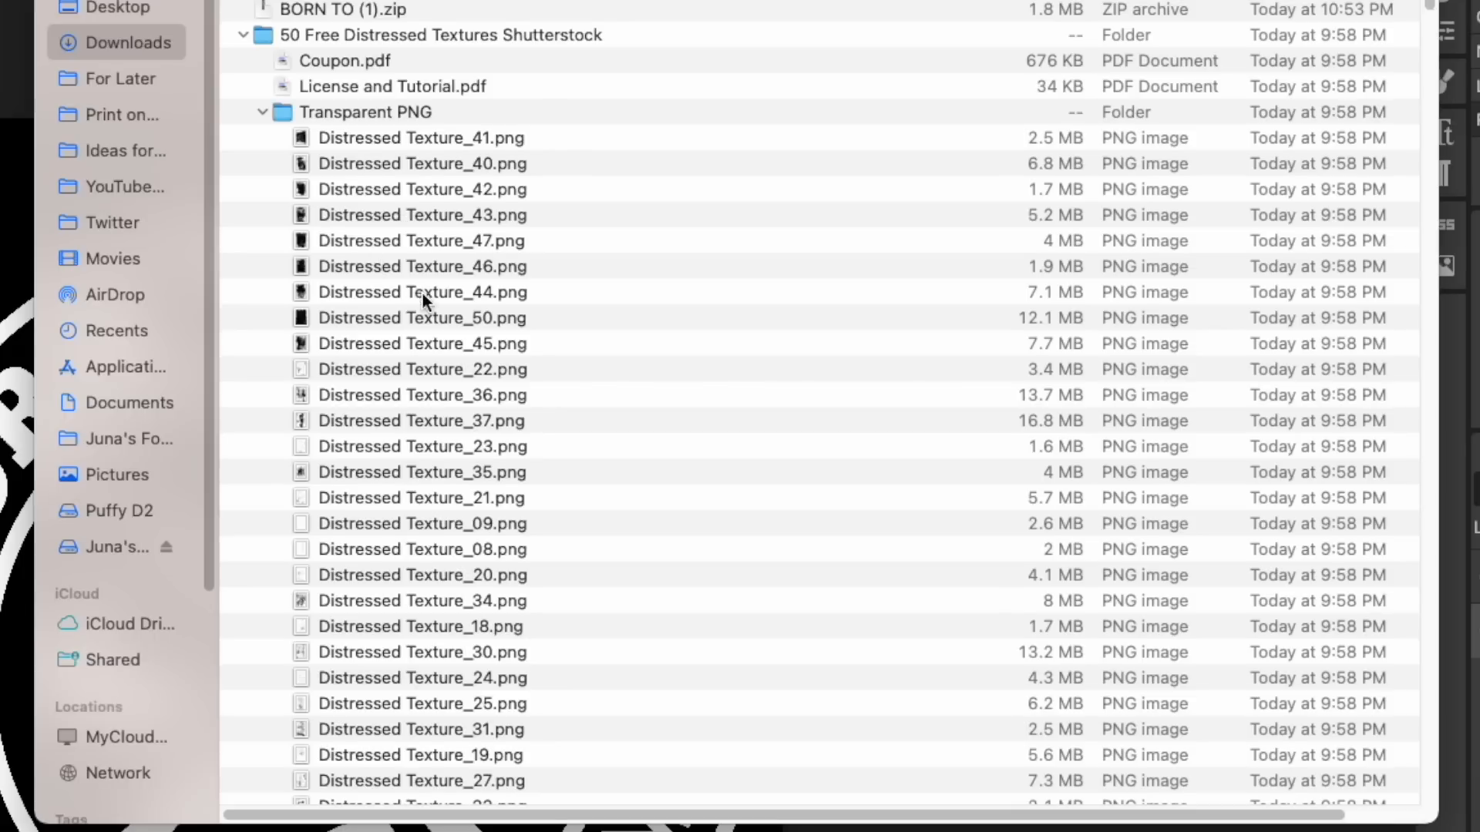
scroll(422, 291, down, 5)
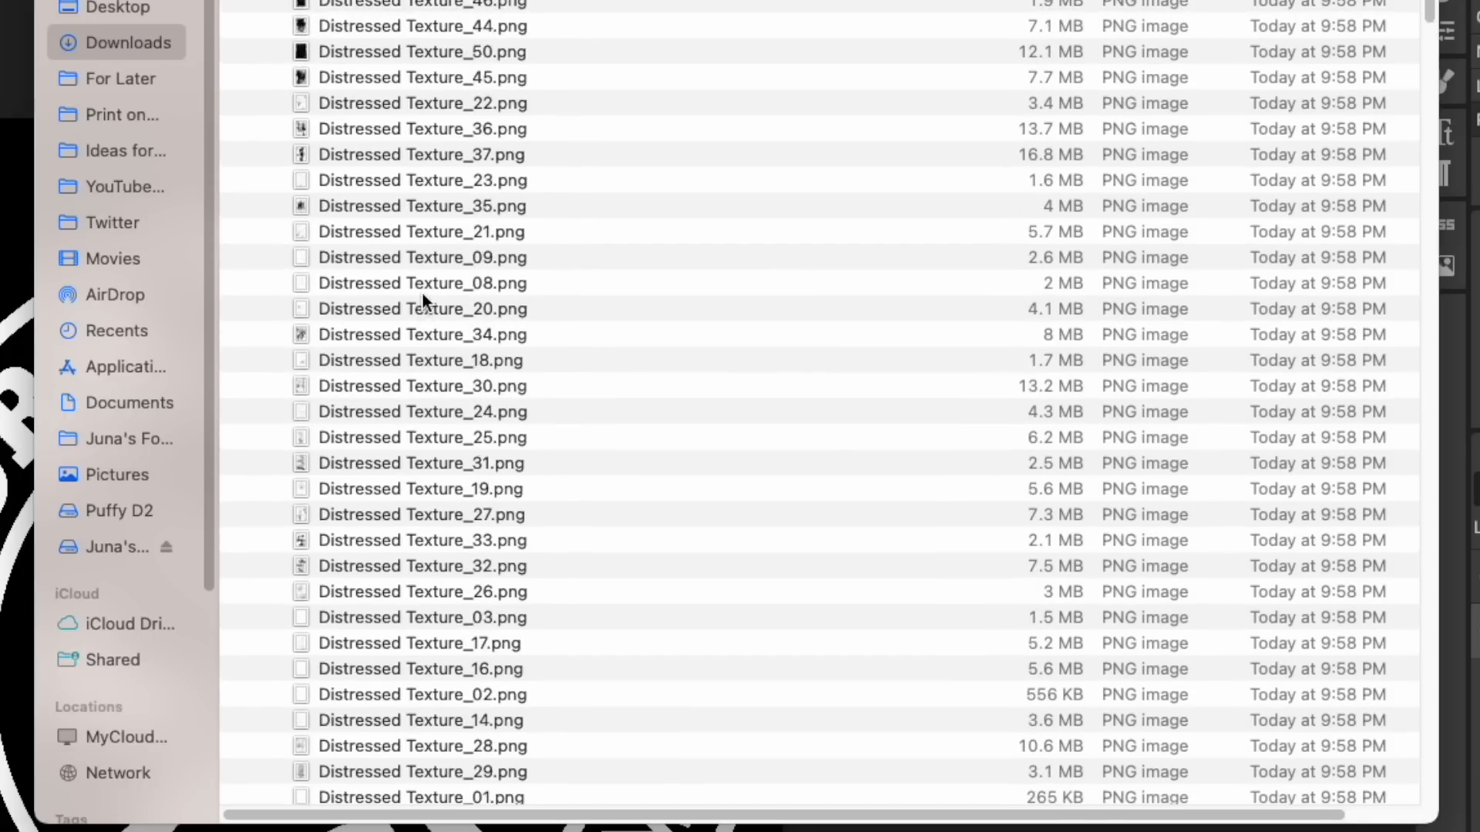
scroll(423, 291, up, 1)
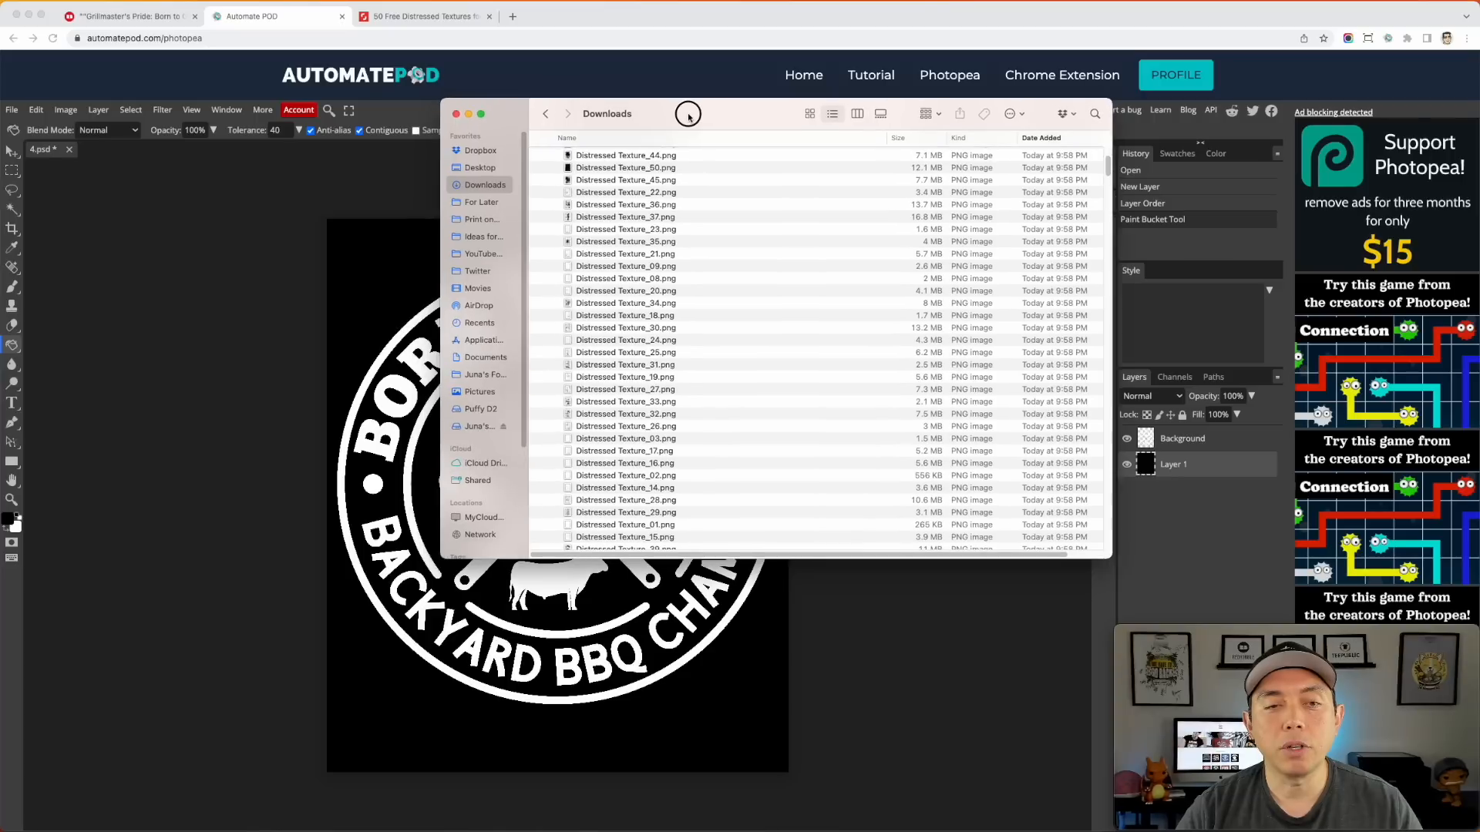
drag(680, 109, 1476, 116)
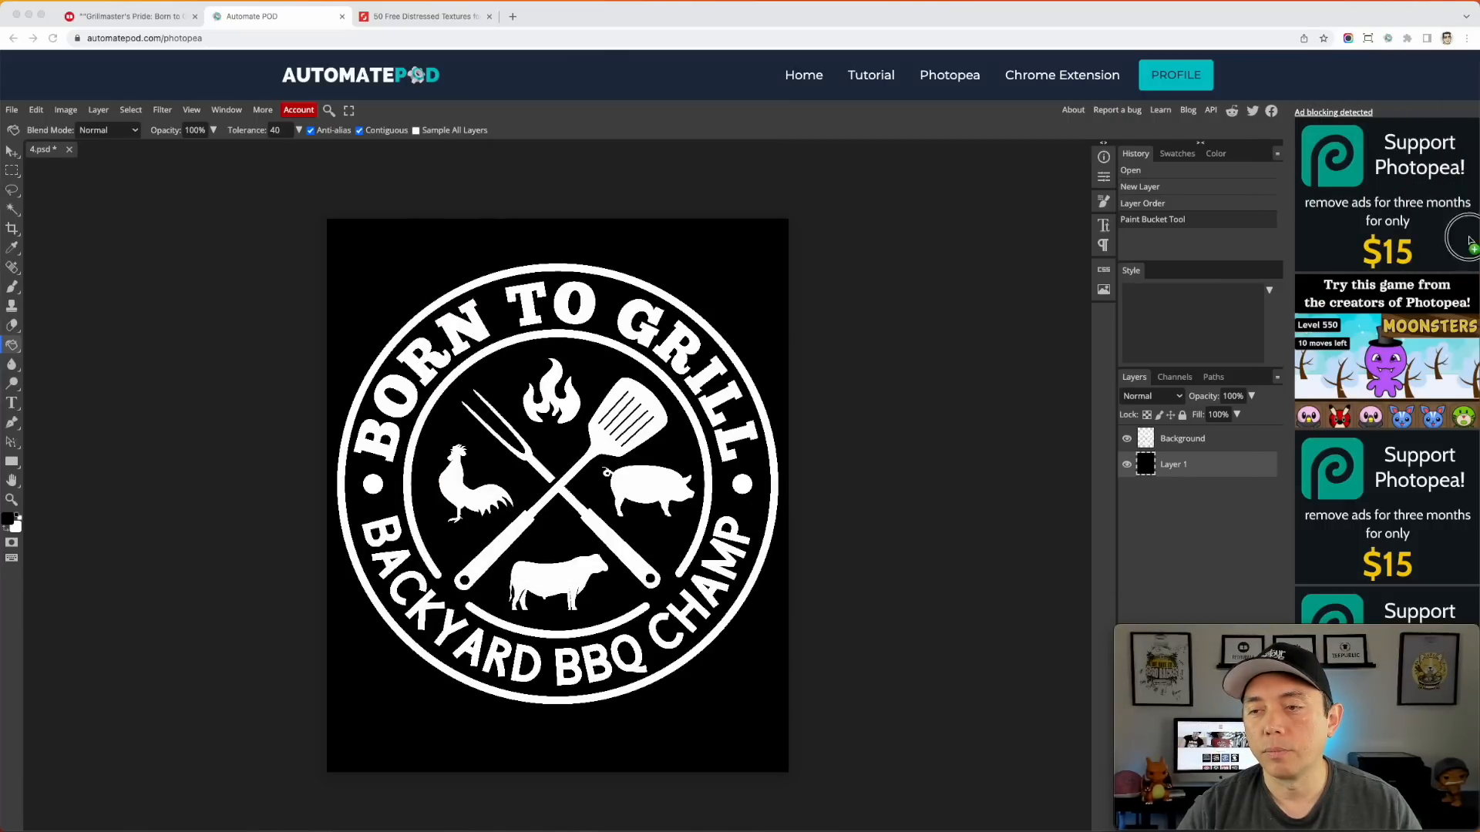
click(603, 389)
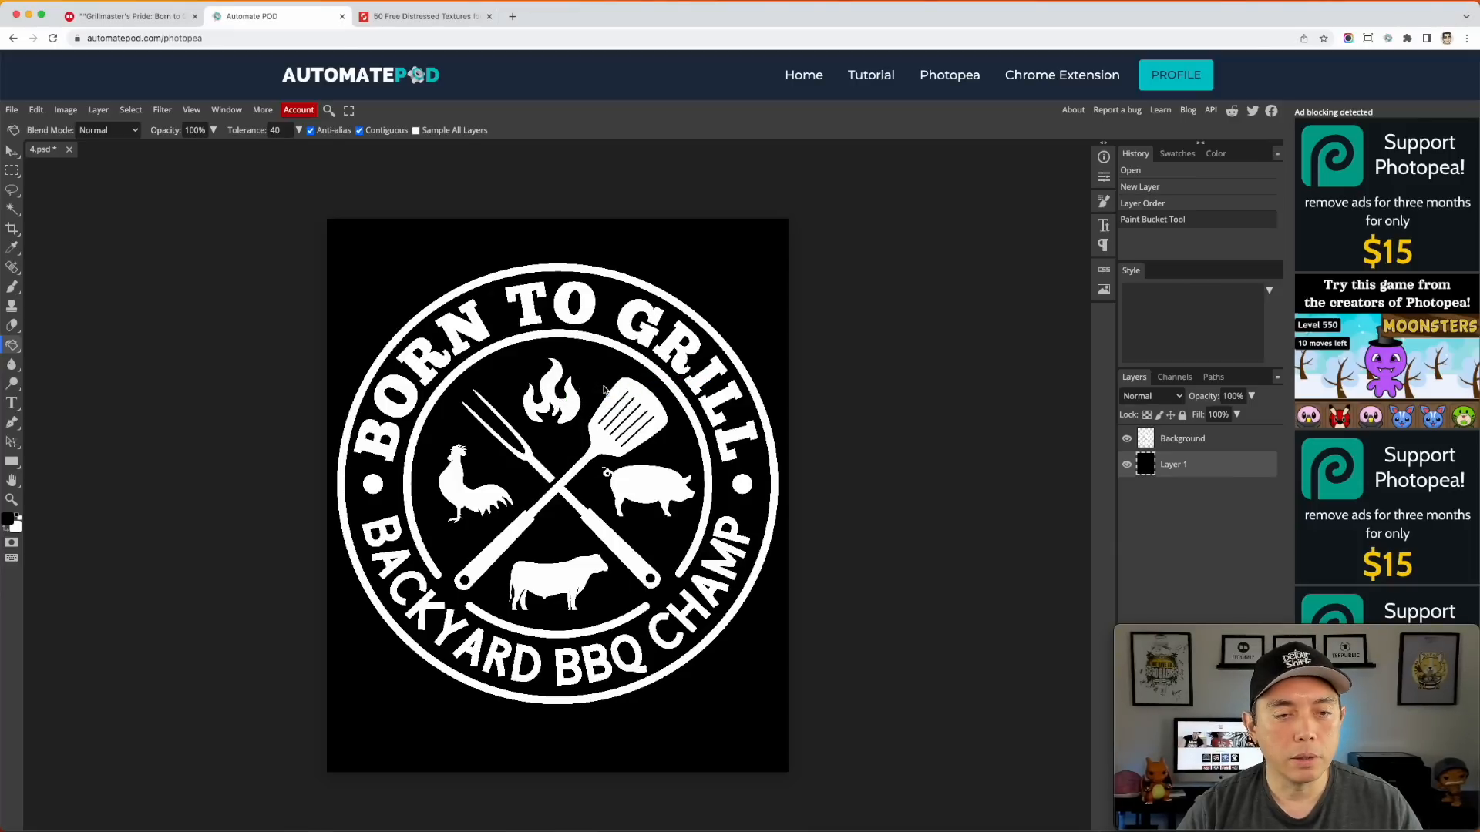
drag(597, 447, 744, 257)
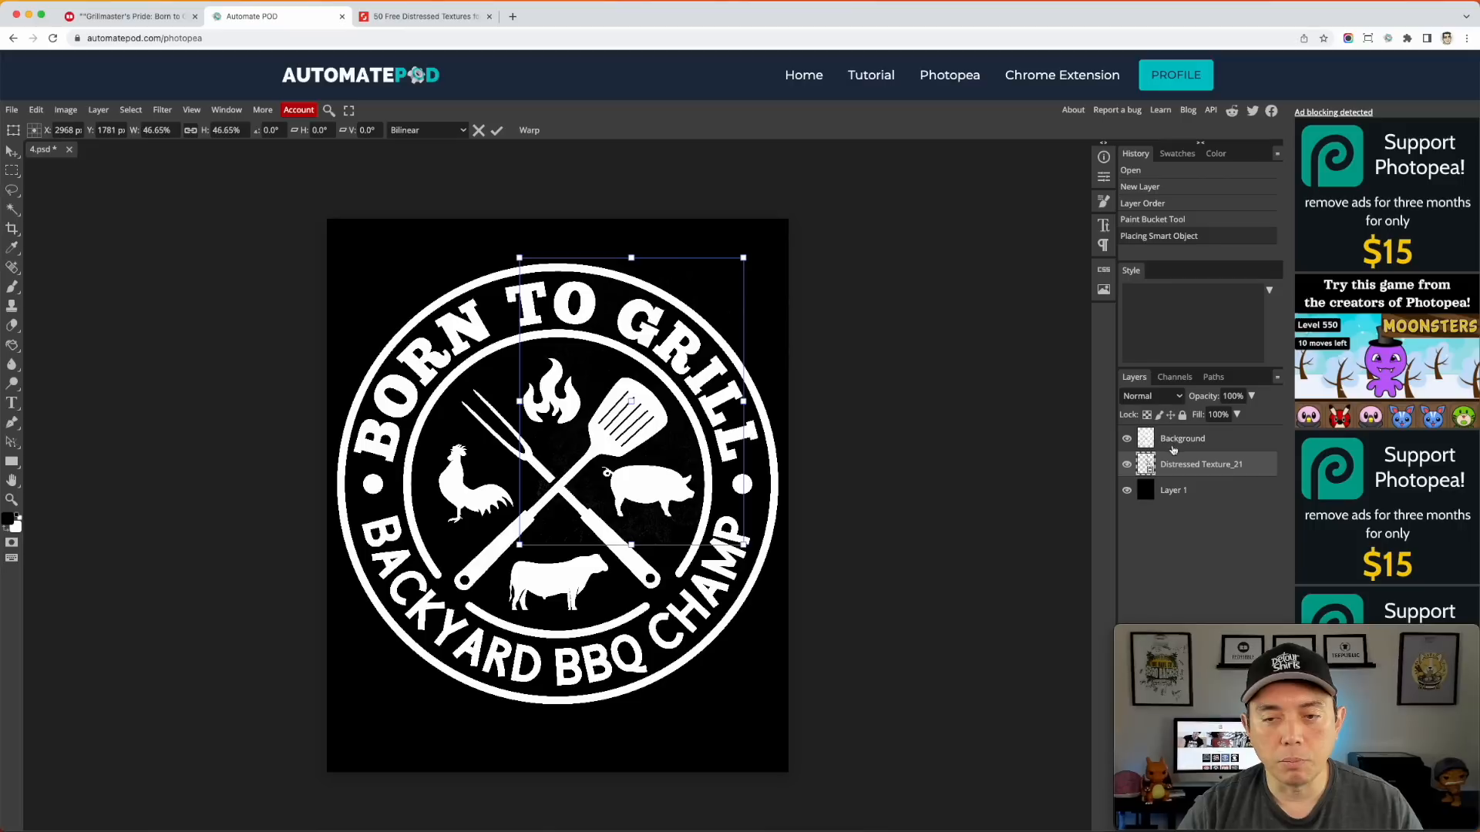
Step: Enlarge the placed texture to about 82.5% and move its layer above the Background artwork layer
drag(1179, 464, 1179, 432)
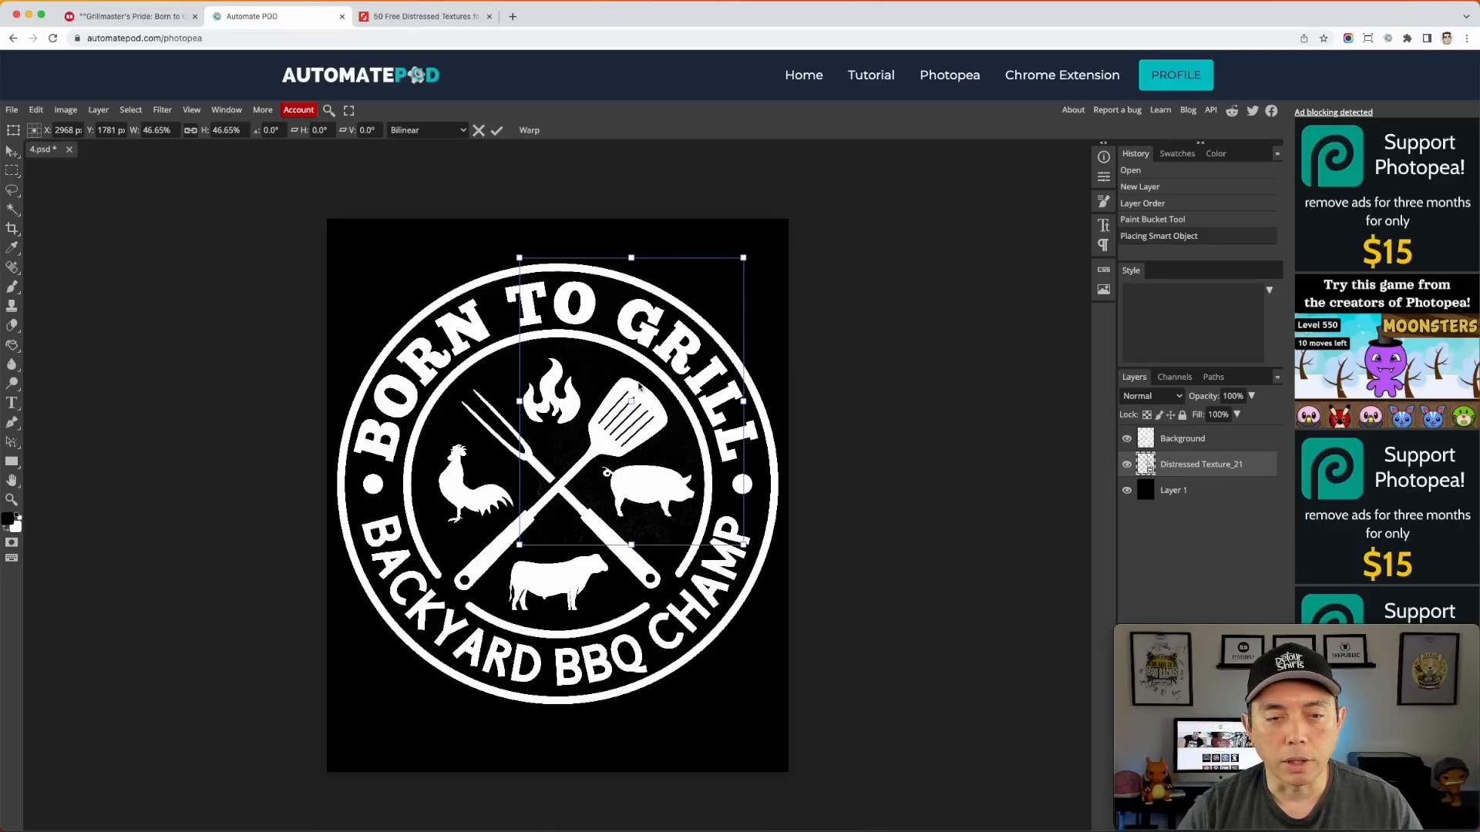
drag(524, 547, 346, 765)
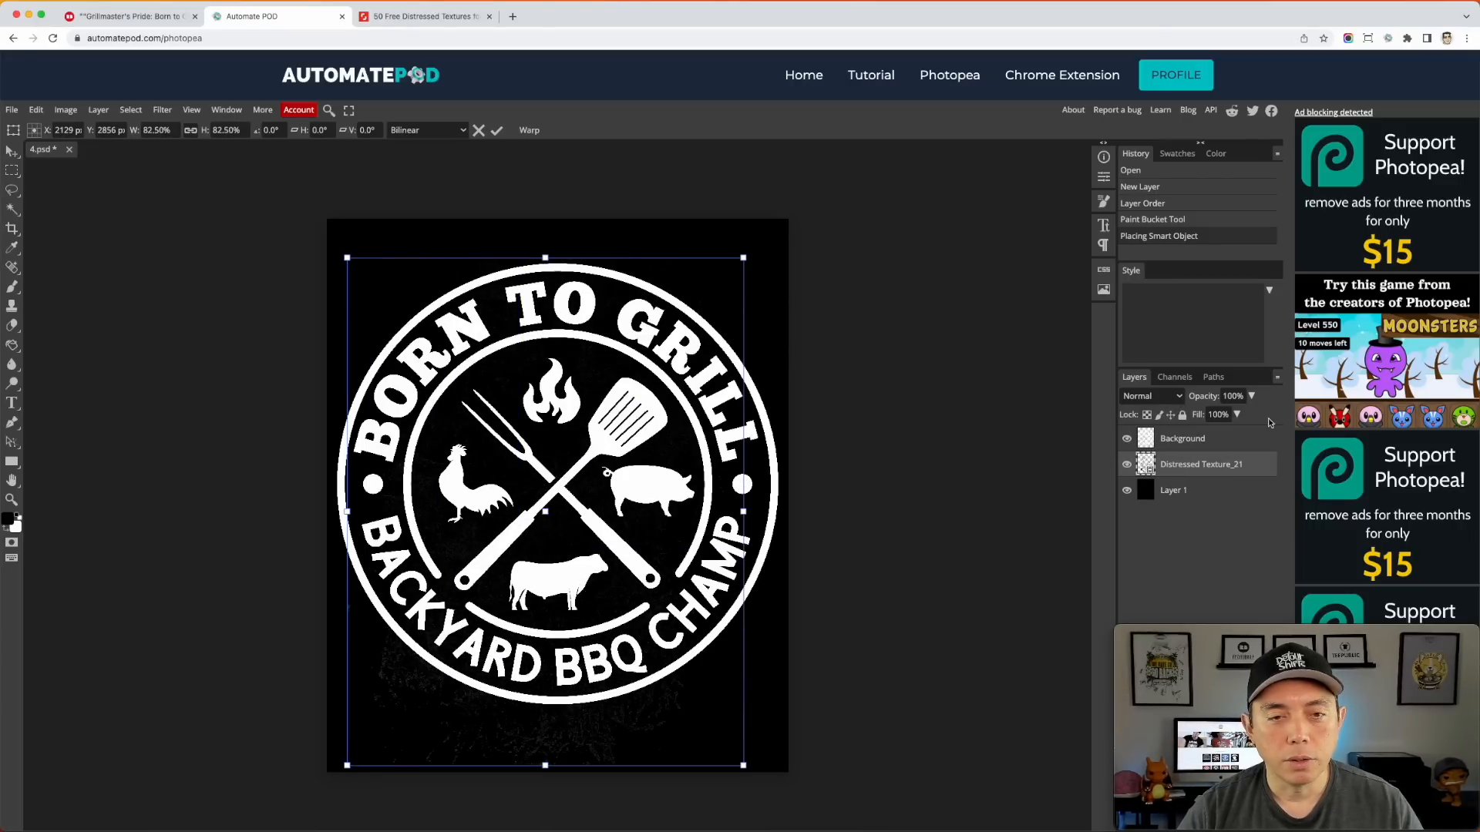
drag(1281, 578, 1279, 494)
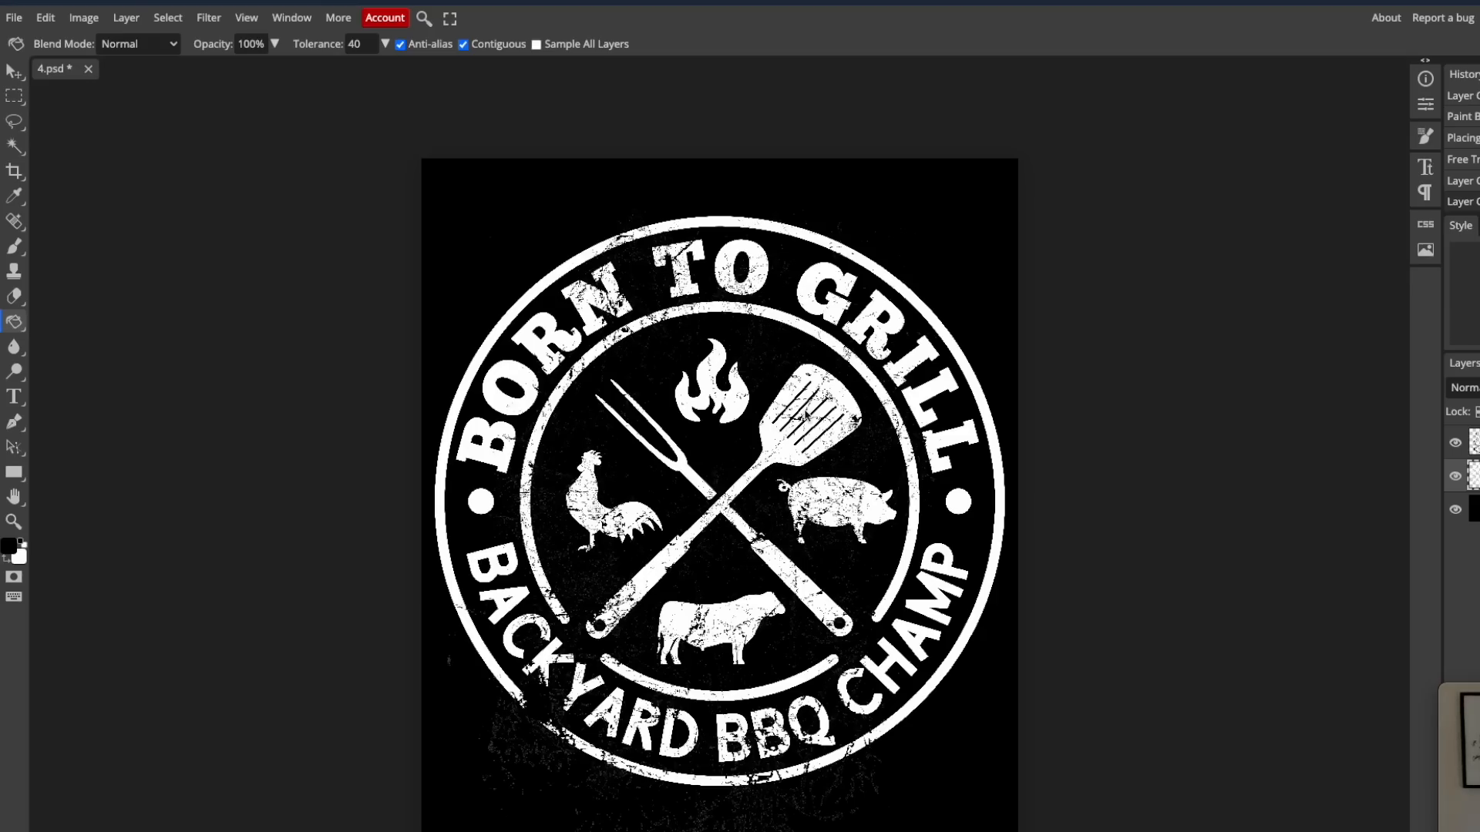
Step: Scale the Distressed Texture_21 layer to about 121% and reposition it so the texture covers the whole badge
click(1468, 443)
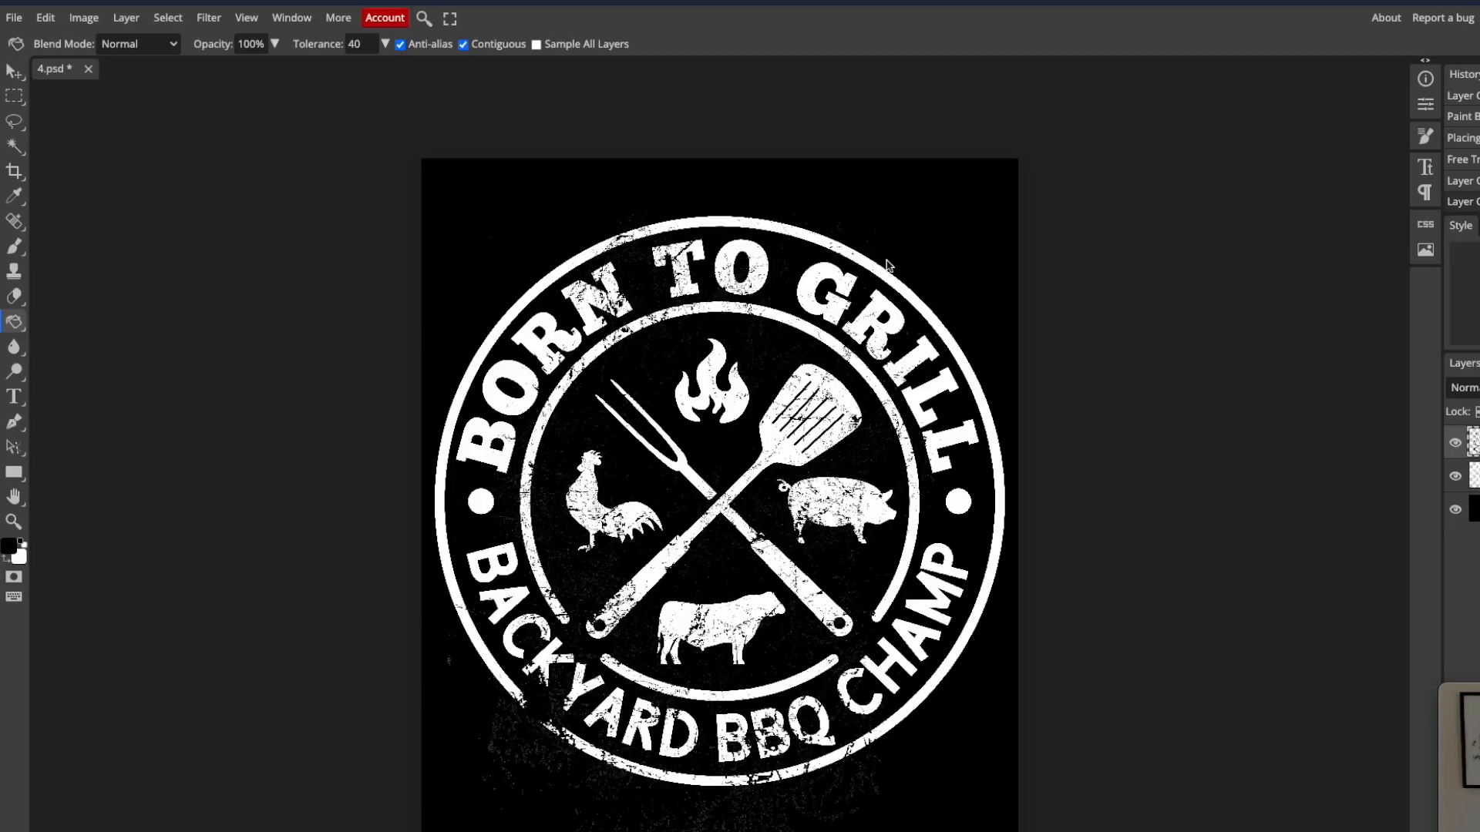
click(14, 71)
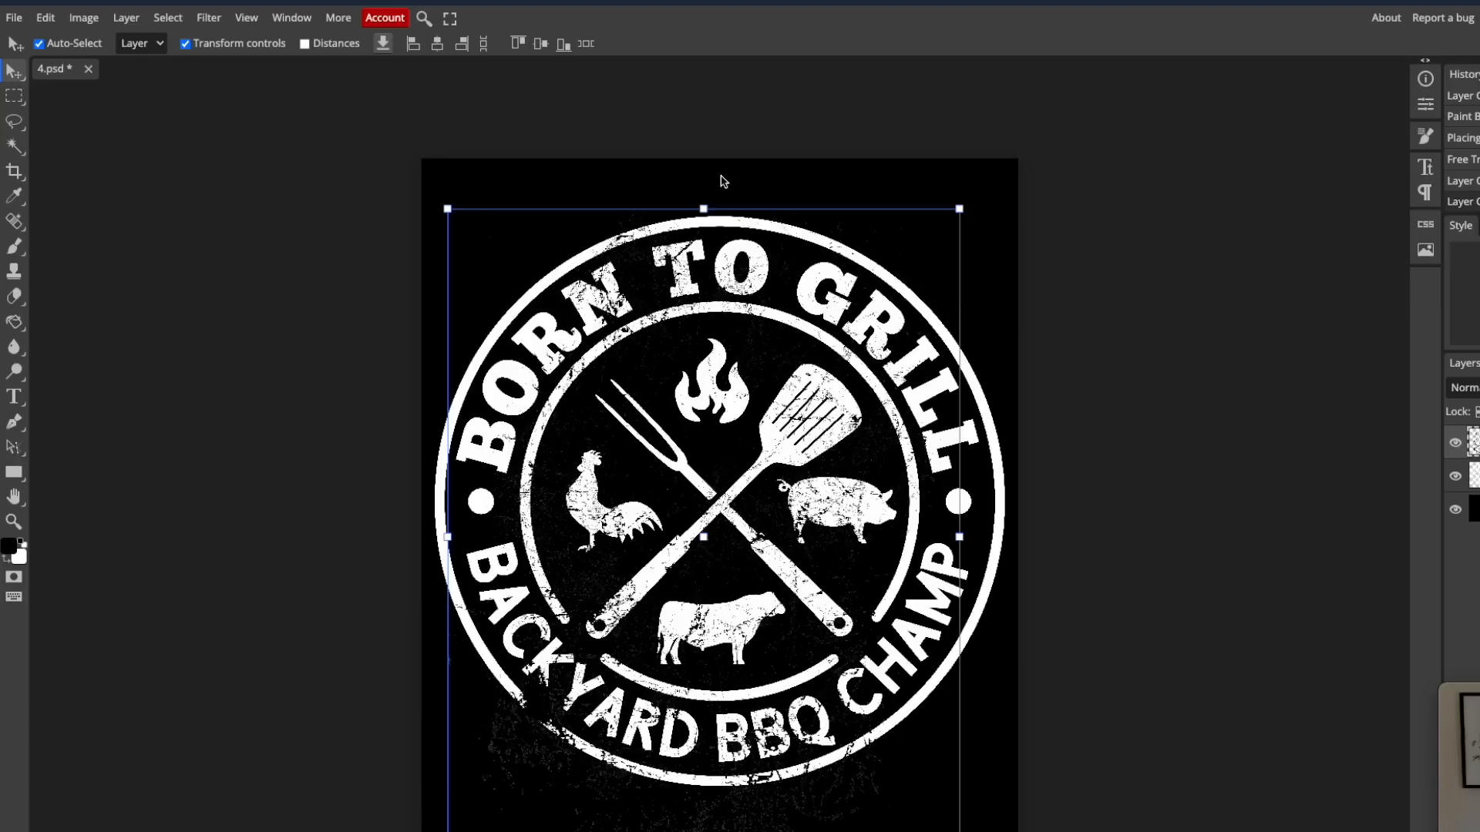
drag(960, 209, 1052, 153)
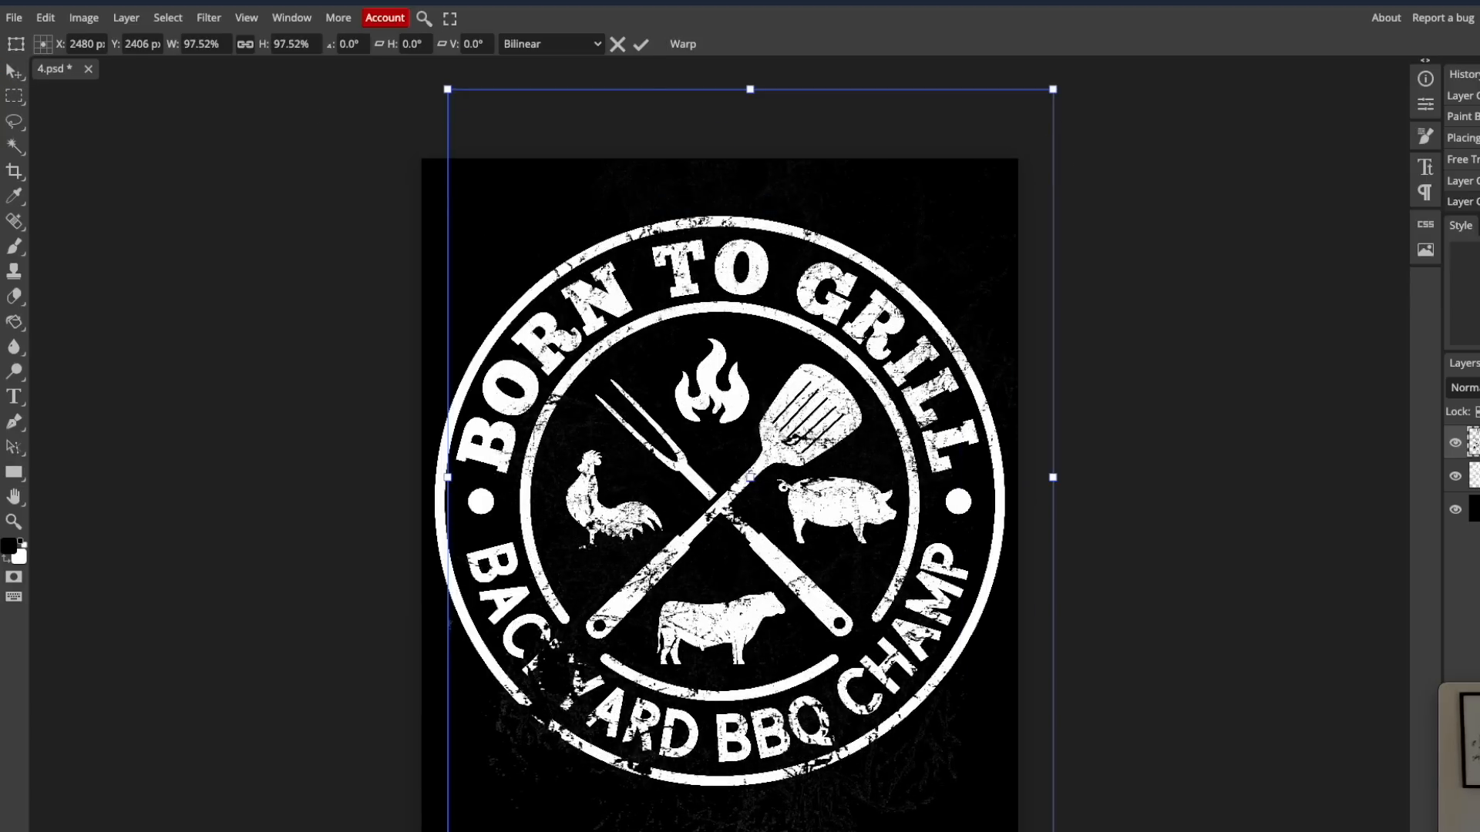
drag(448, 477, 341, 545)
drag(835, 513, 796, 576)
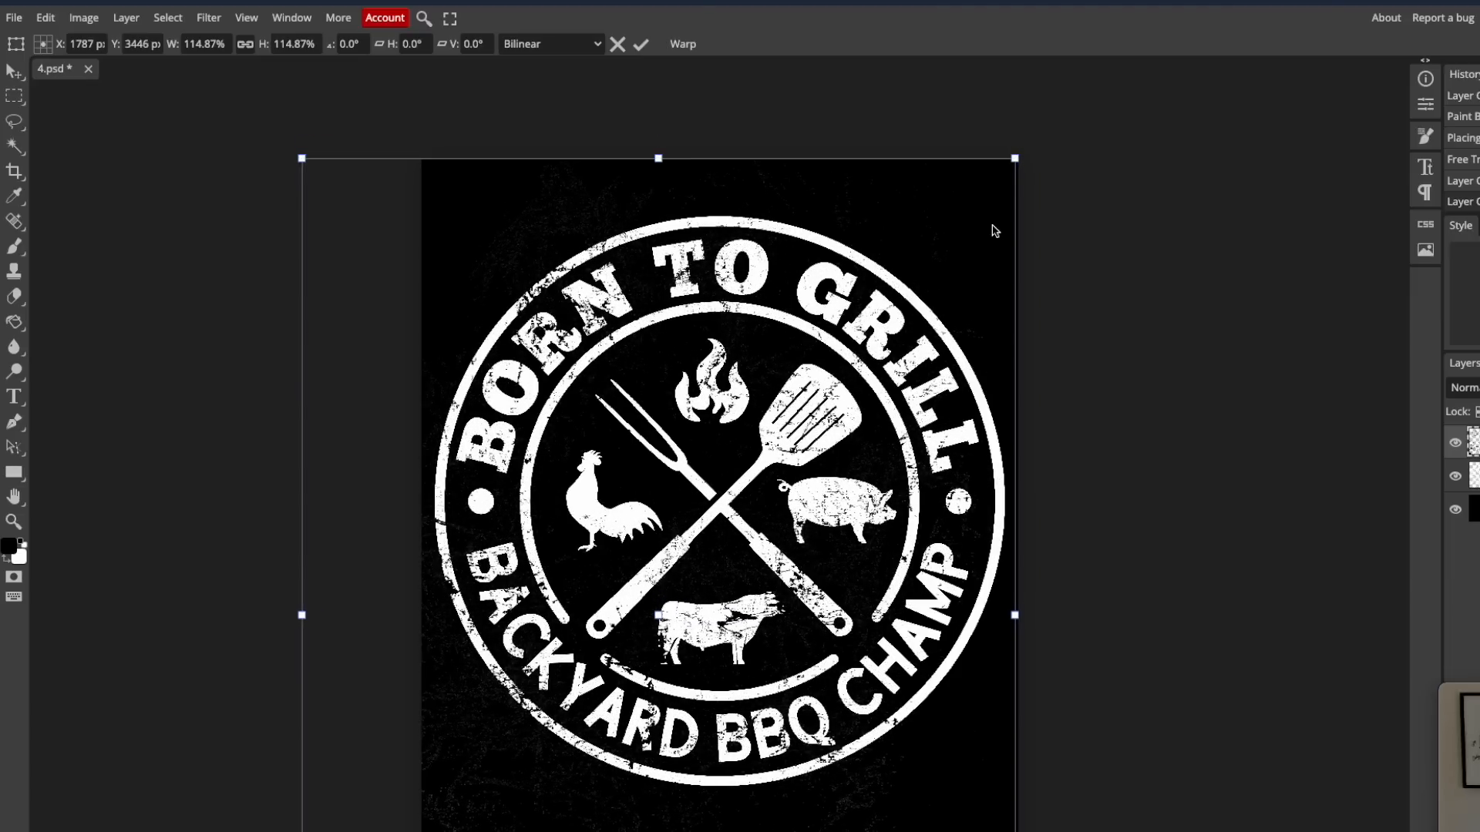
drag(1028, 150, 1055, 106)
drag(788, 466, 776, 483)
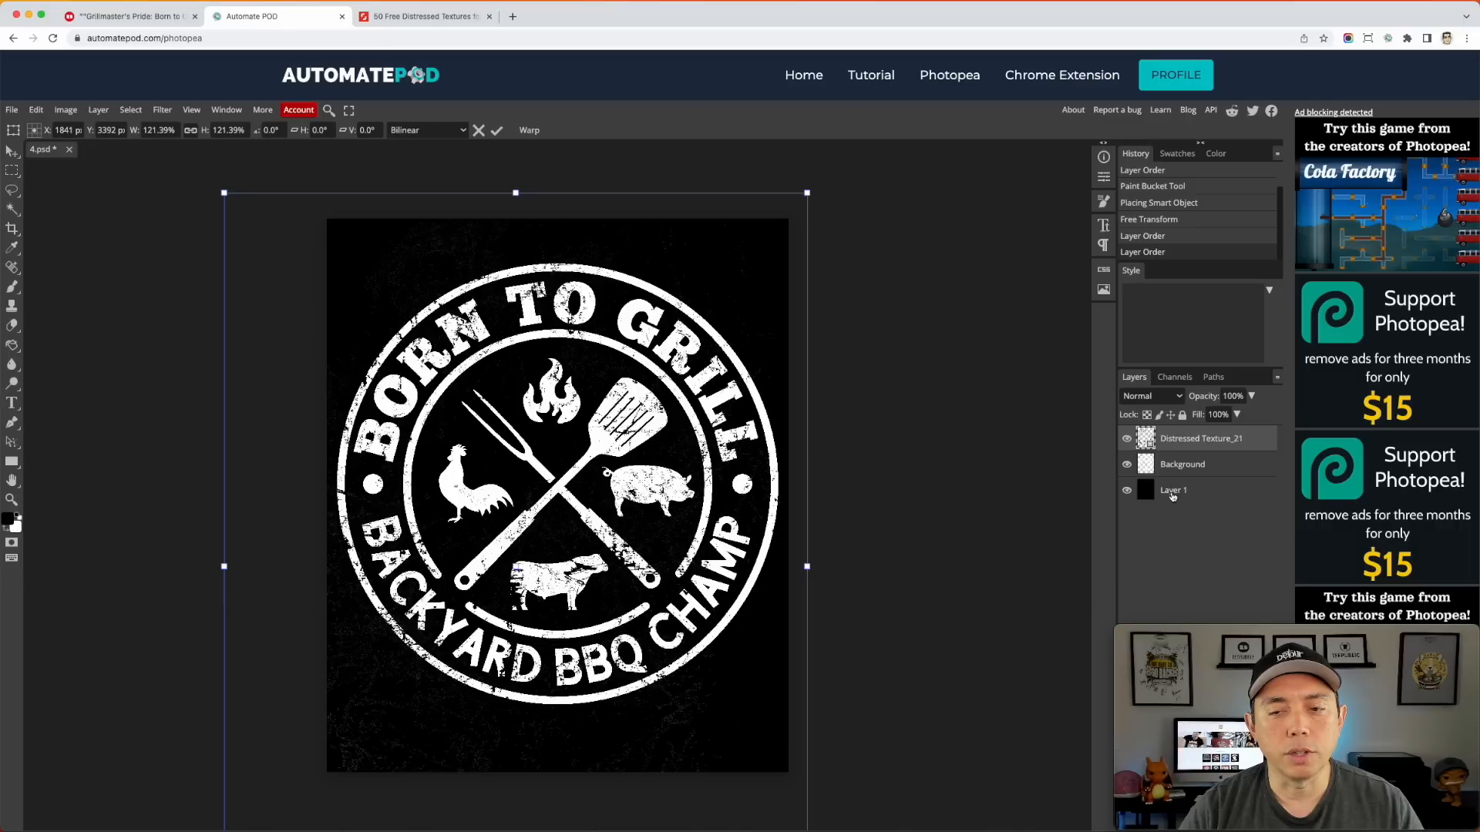
key(Return)
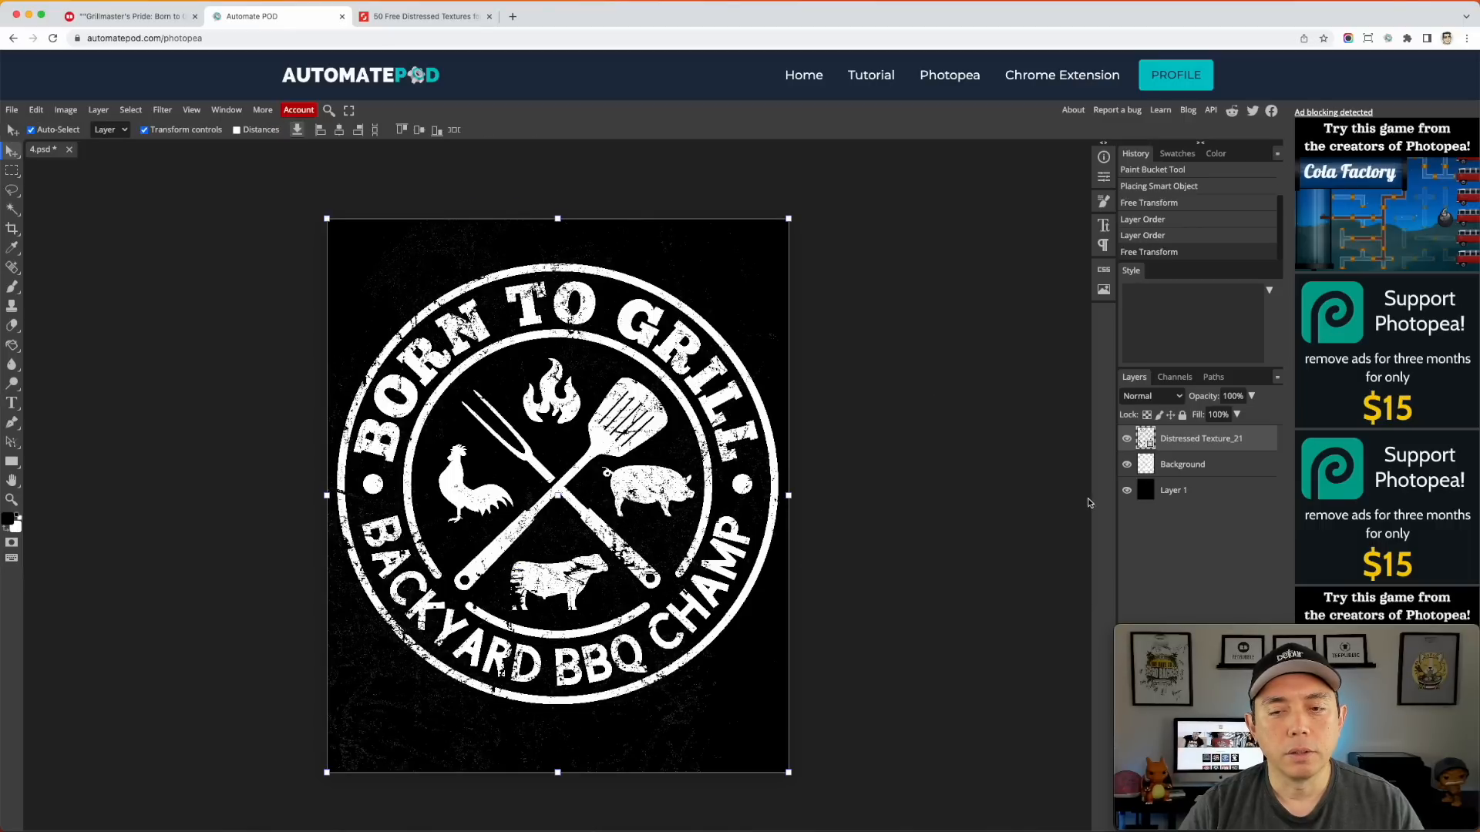
Step: Hide the black Layer 1 and select the pixels of the Distressed Texture_21 layer
click(1126, 491)
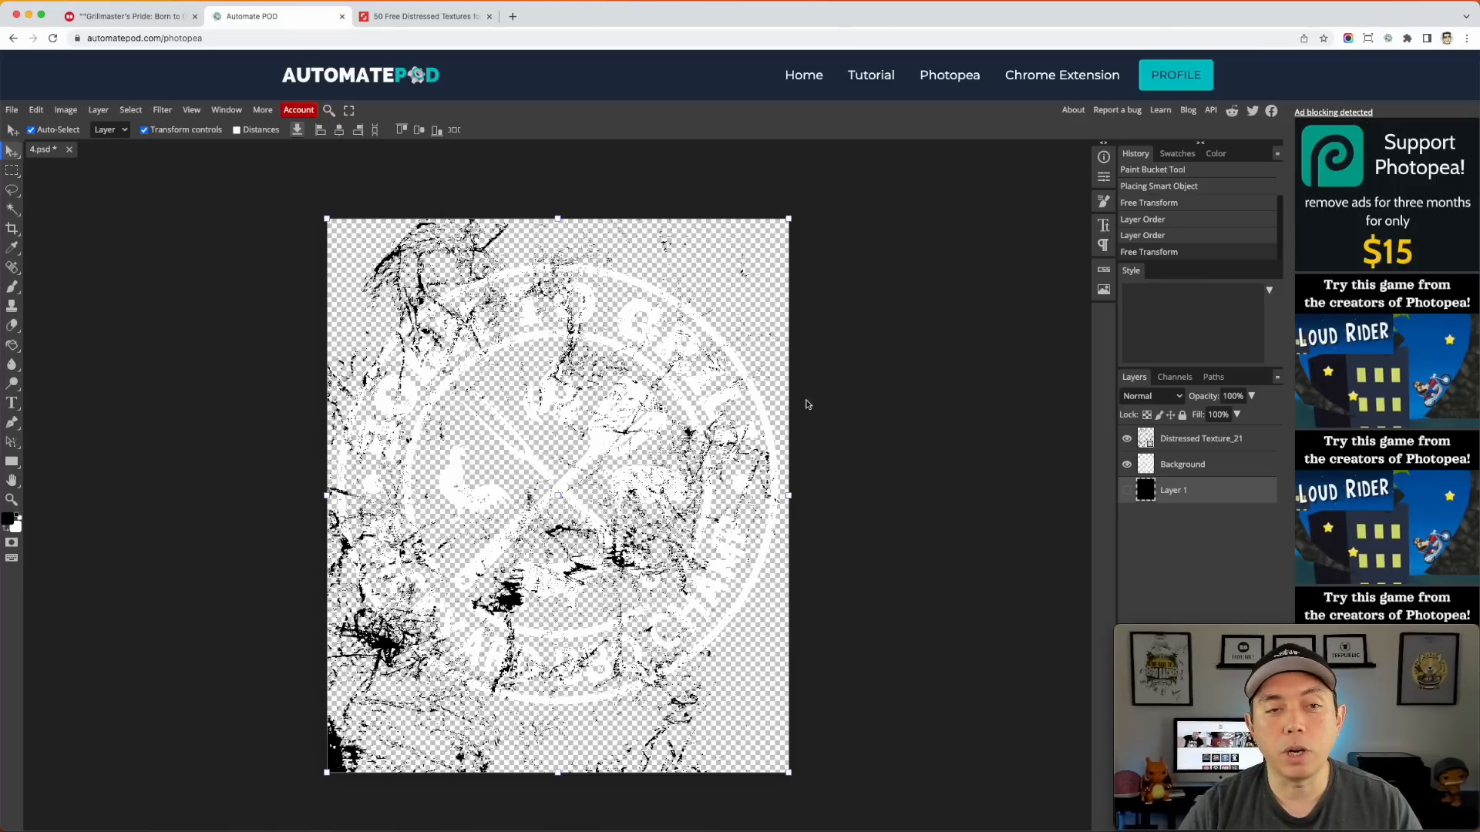
click(1178, 445)
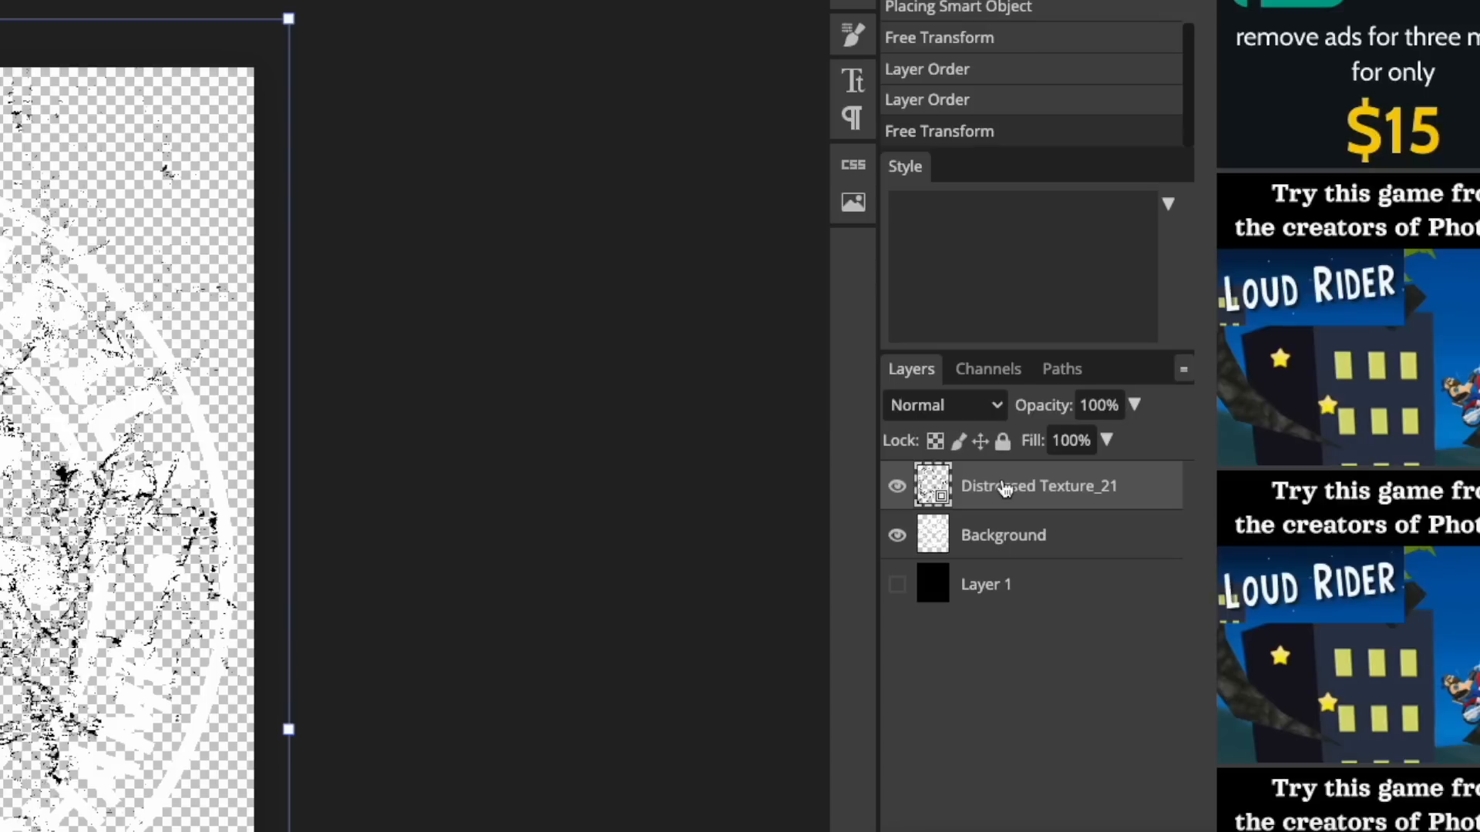
right_click(1004, 490)
click(1008, 534)
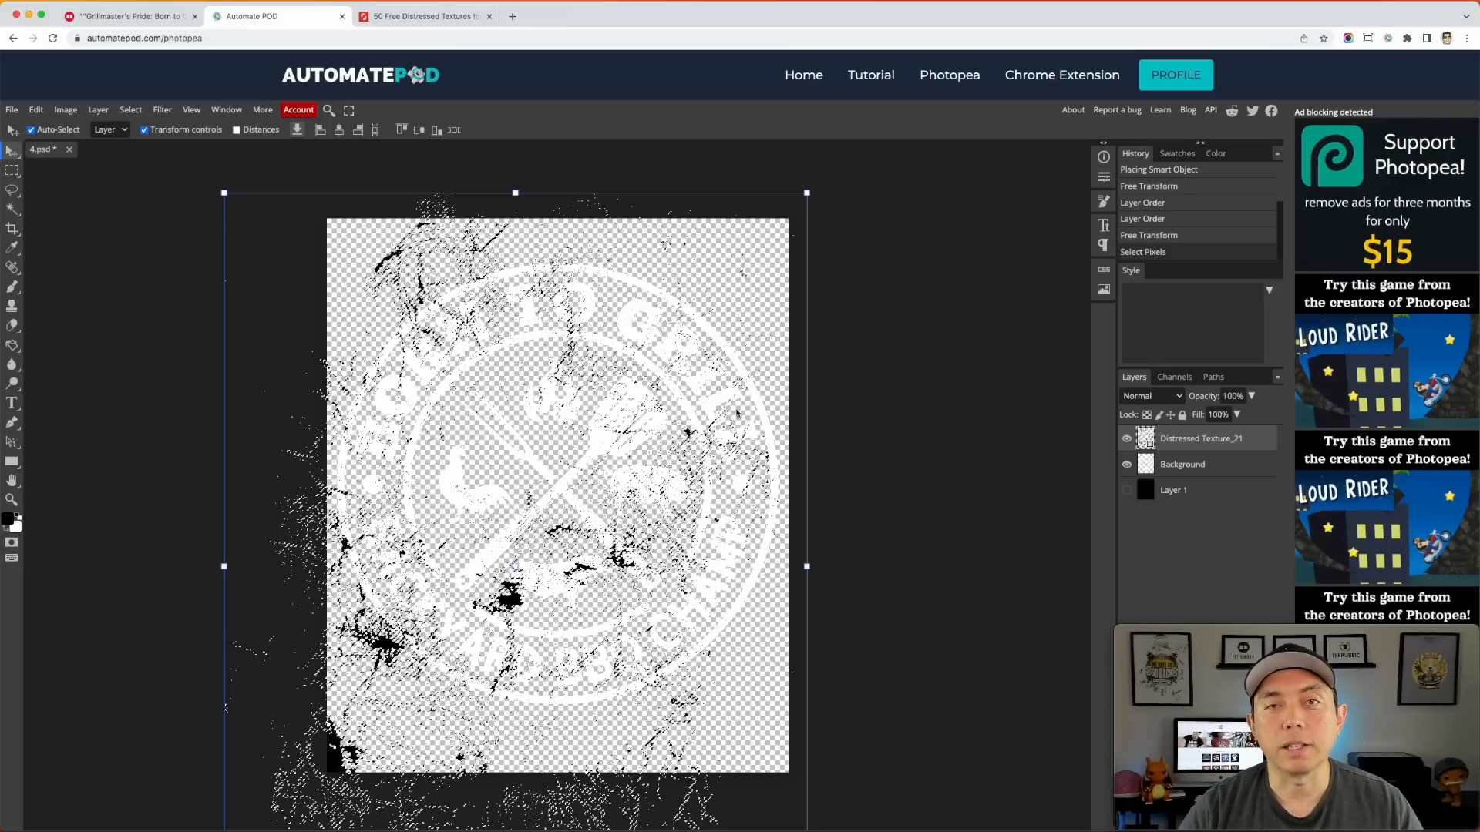
Step: Delete the selected texture shape from the Background artwork layer and clear the selection
click(1197, 465)
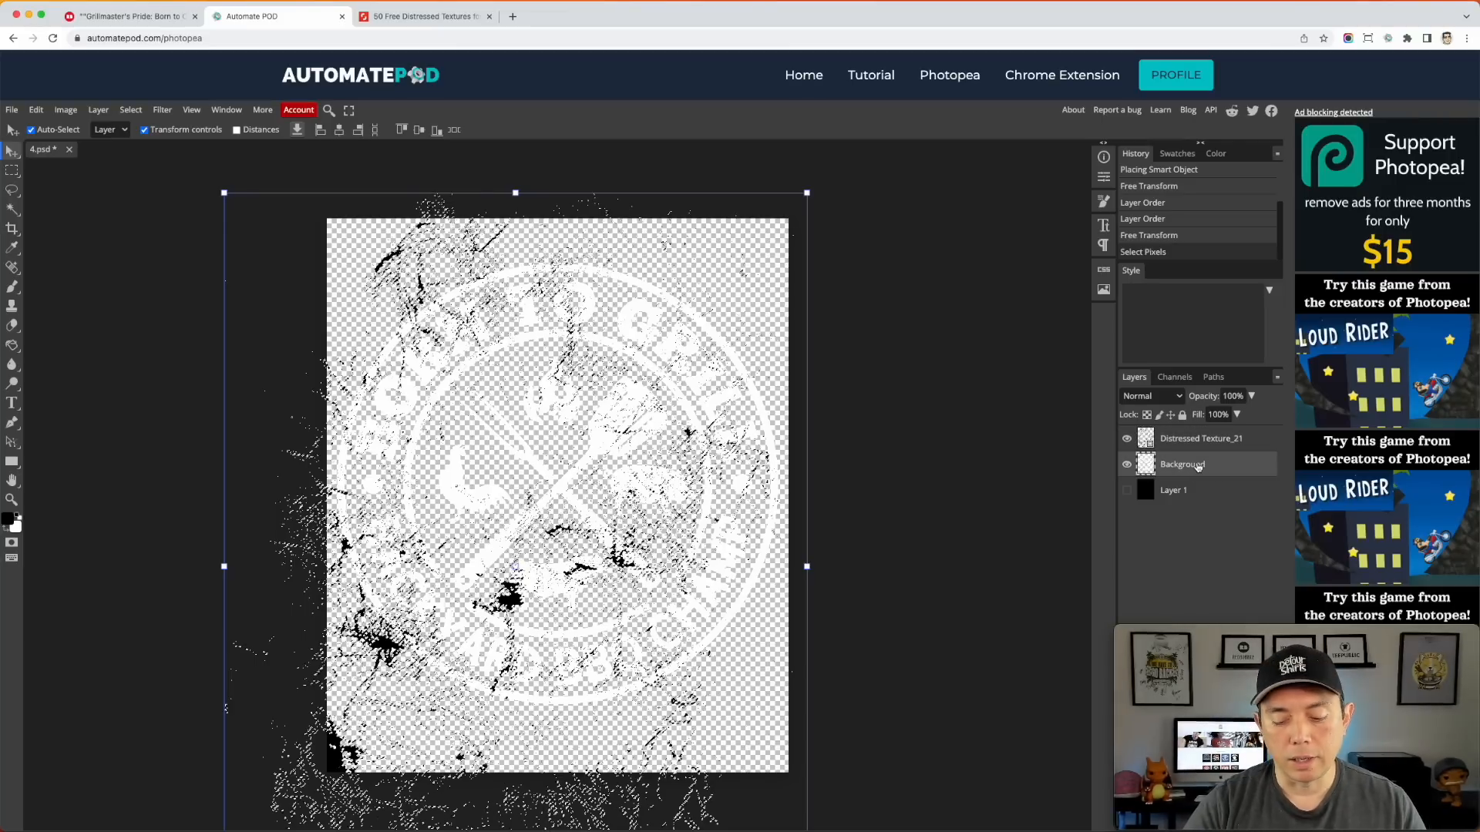
key(Delete)
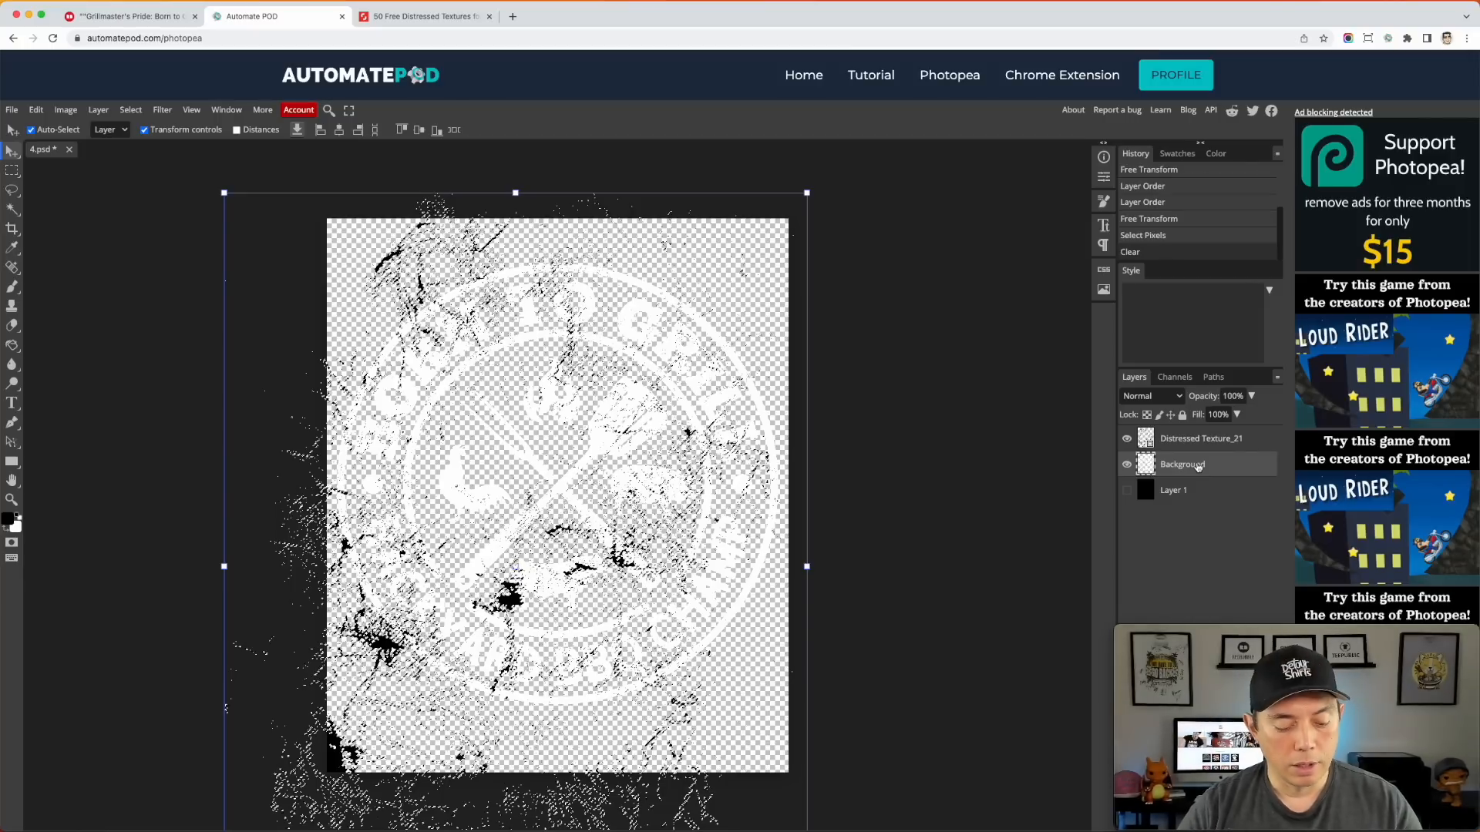
key(ctrl+d)
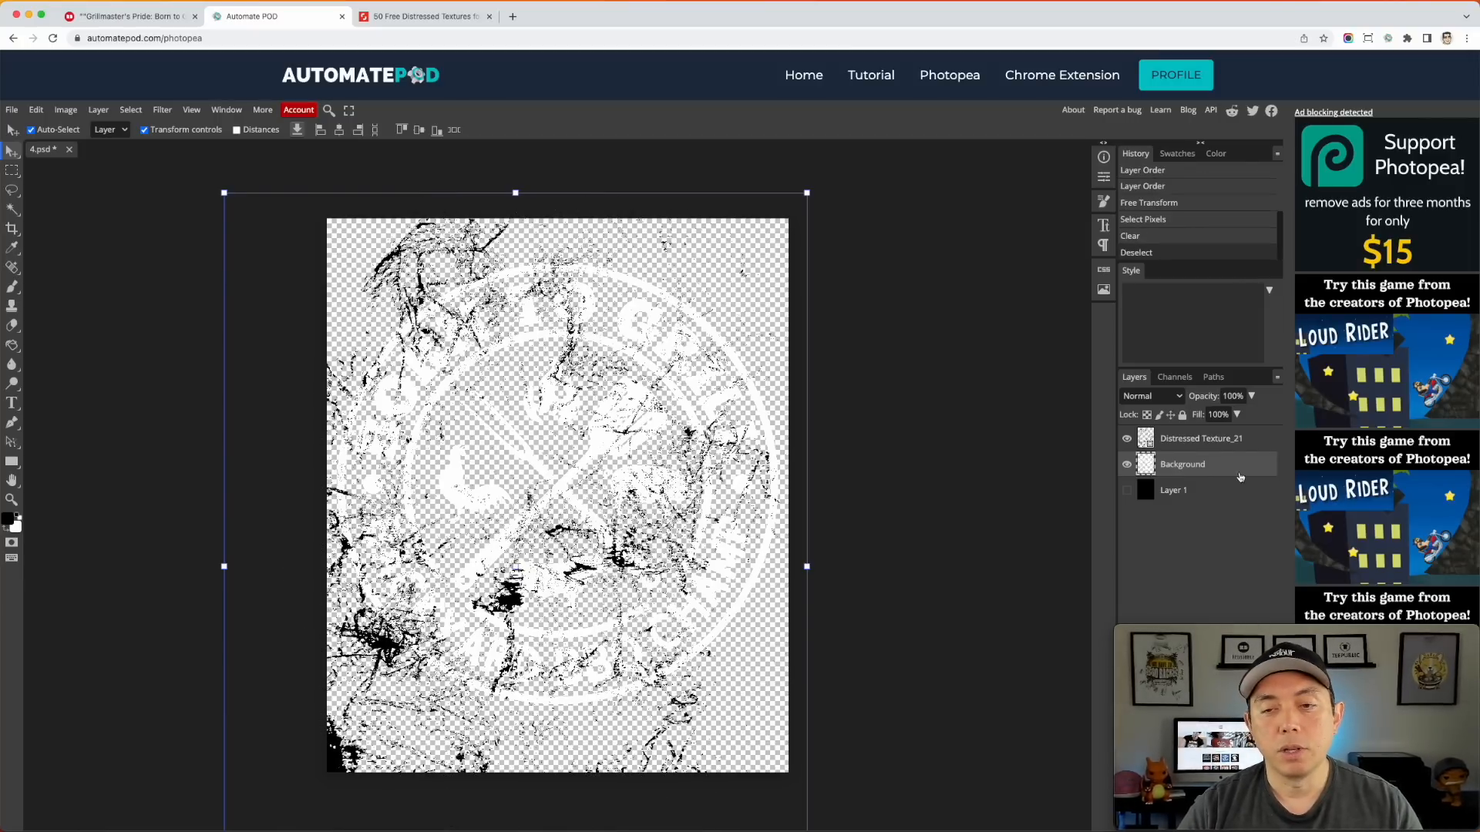
Step: Hide the Distressed Texture_21 layer and check the badge against black by briefly showing Layer 1
click(1145, 440)
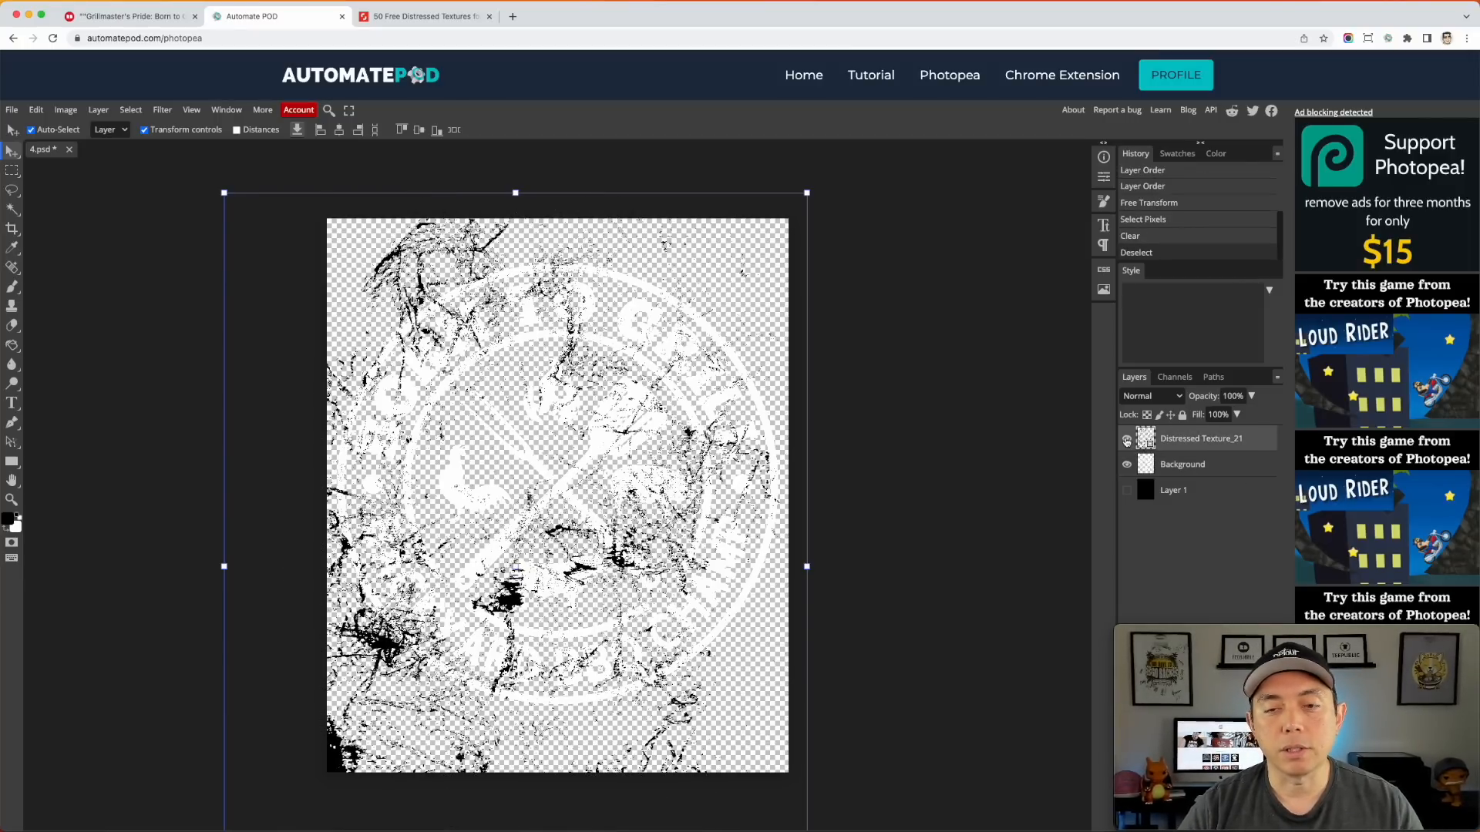
click(1126, 441)
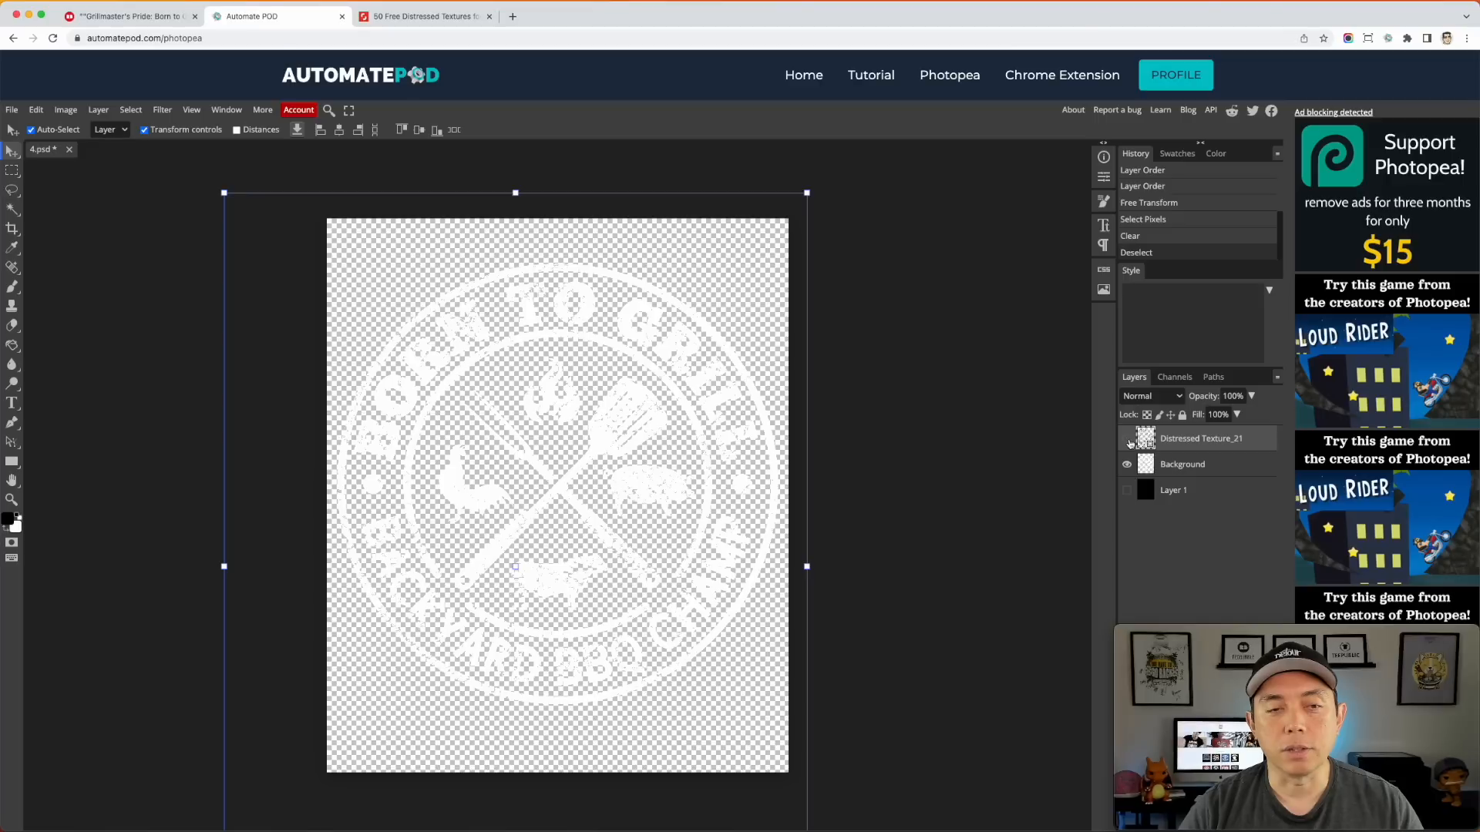
click(1127, 490)
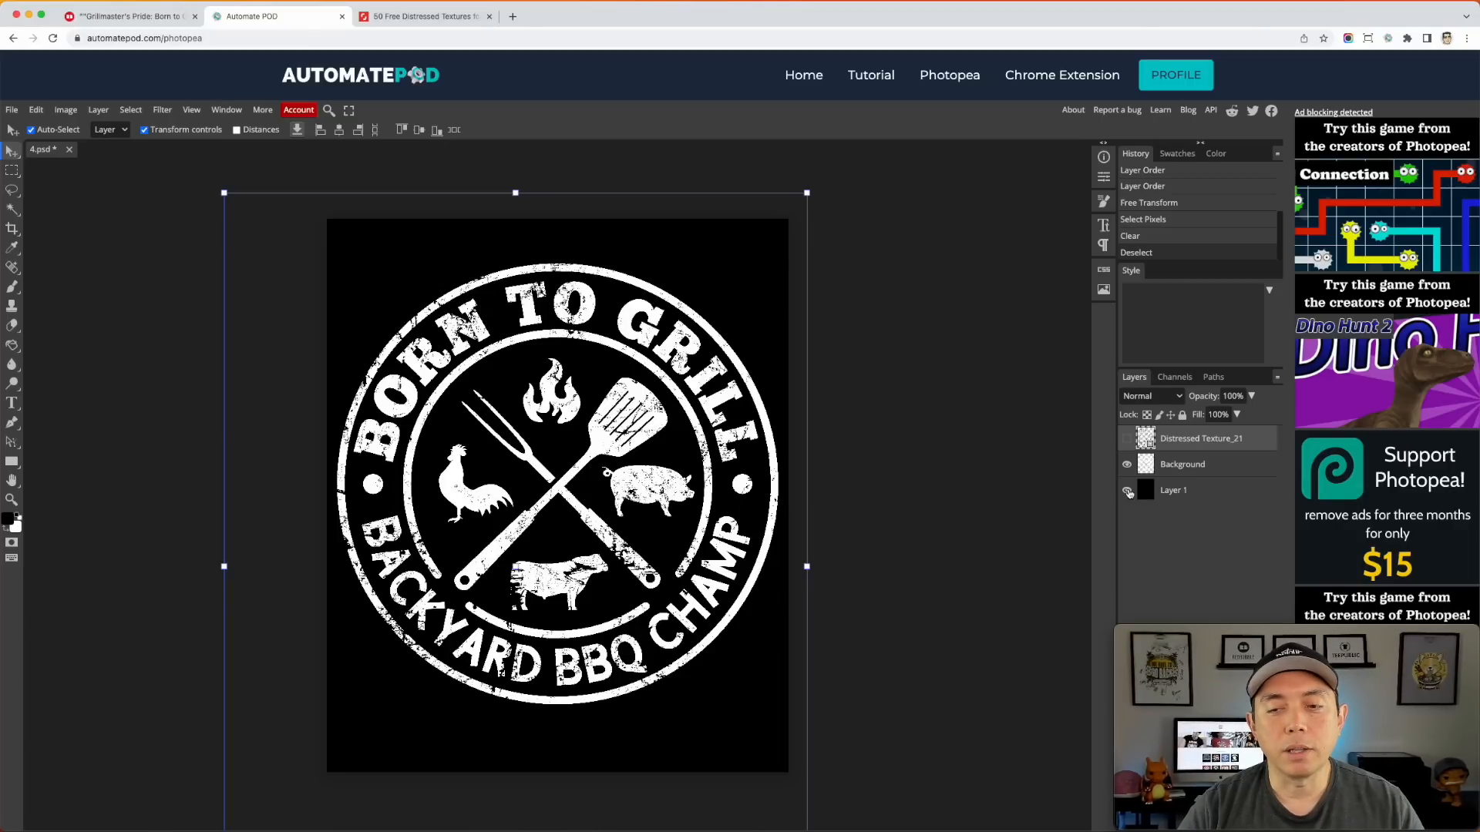
click(1126, 490)
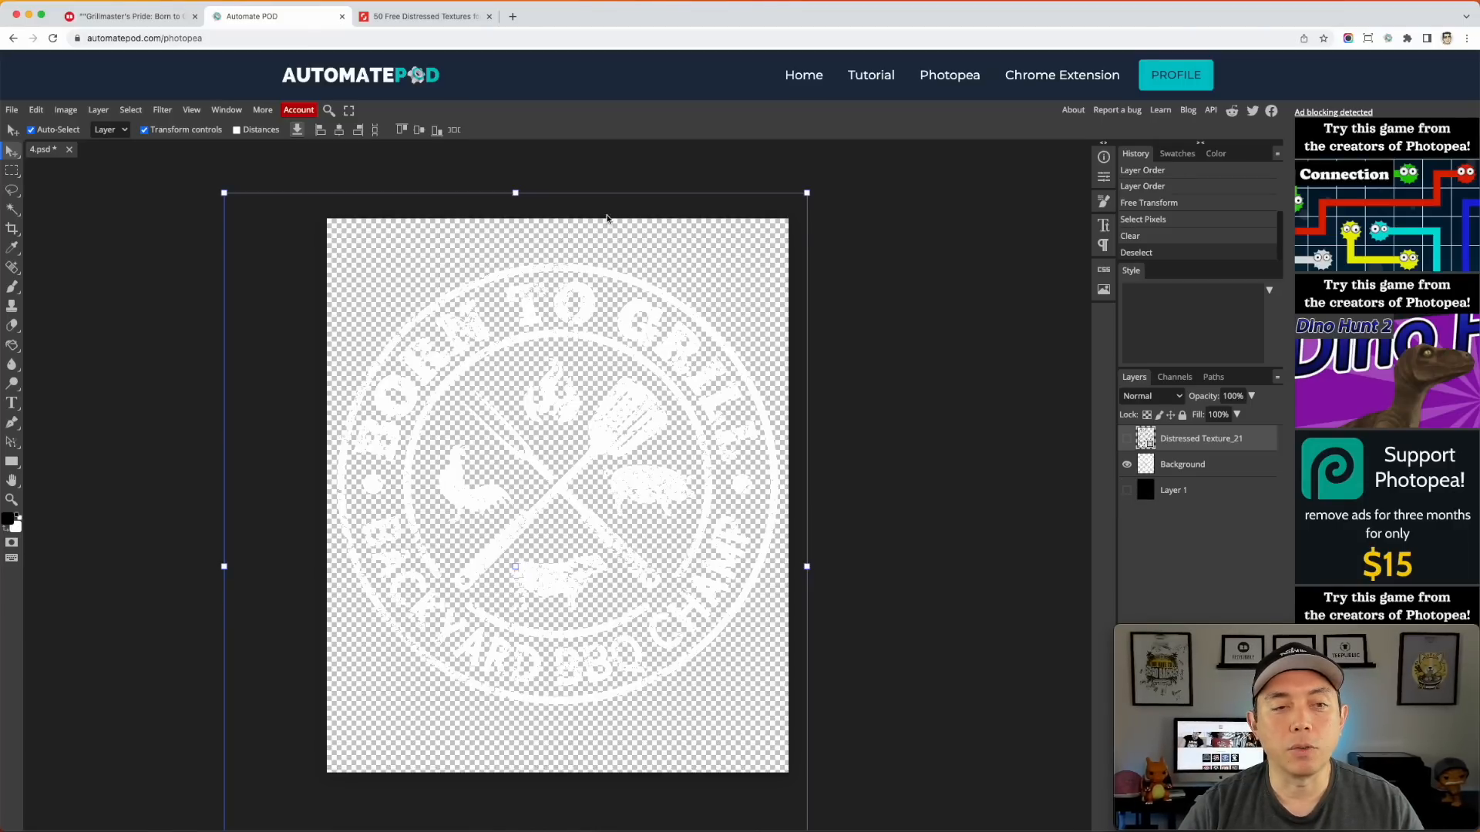
Step: Export the distressed badge as a PNG named 4 at 4500 x 5400 px and 100% quality
click(842, 247)
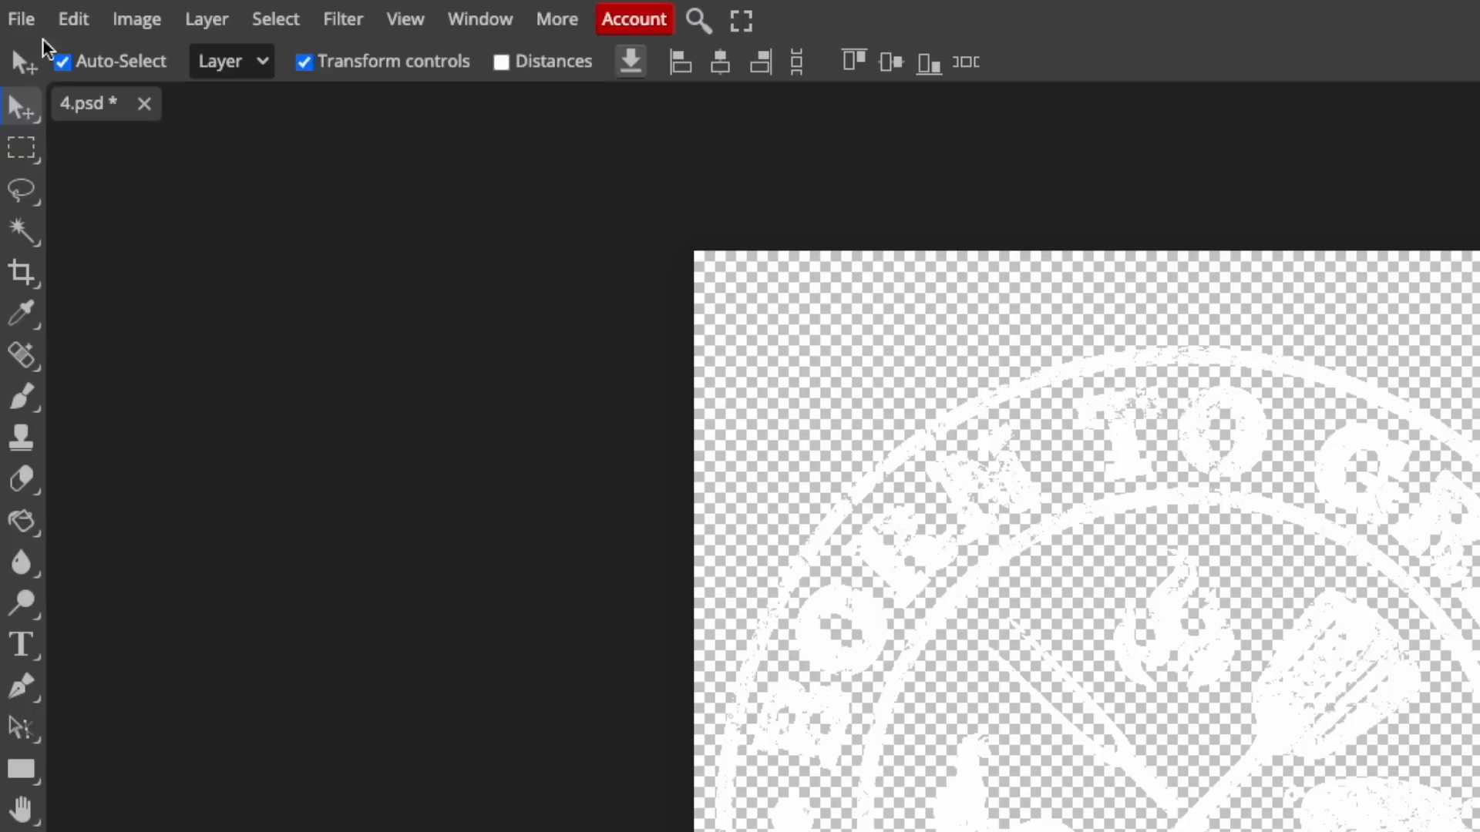
click(13, 110)
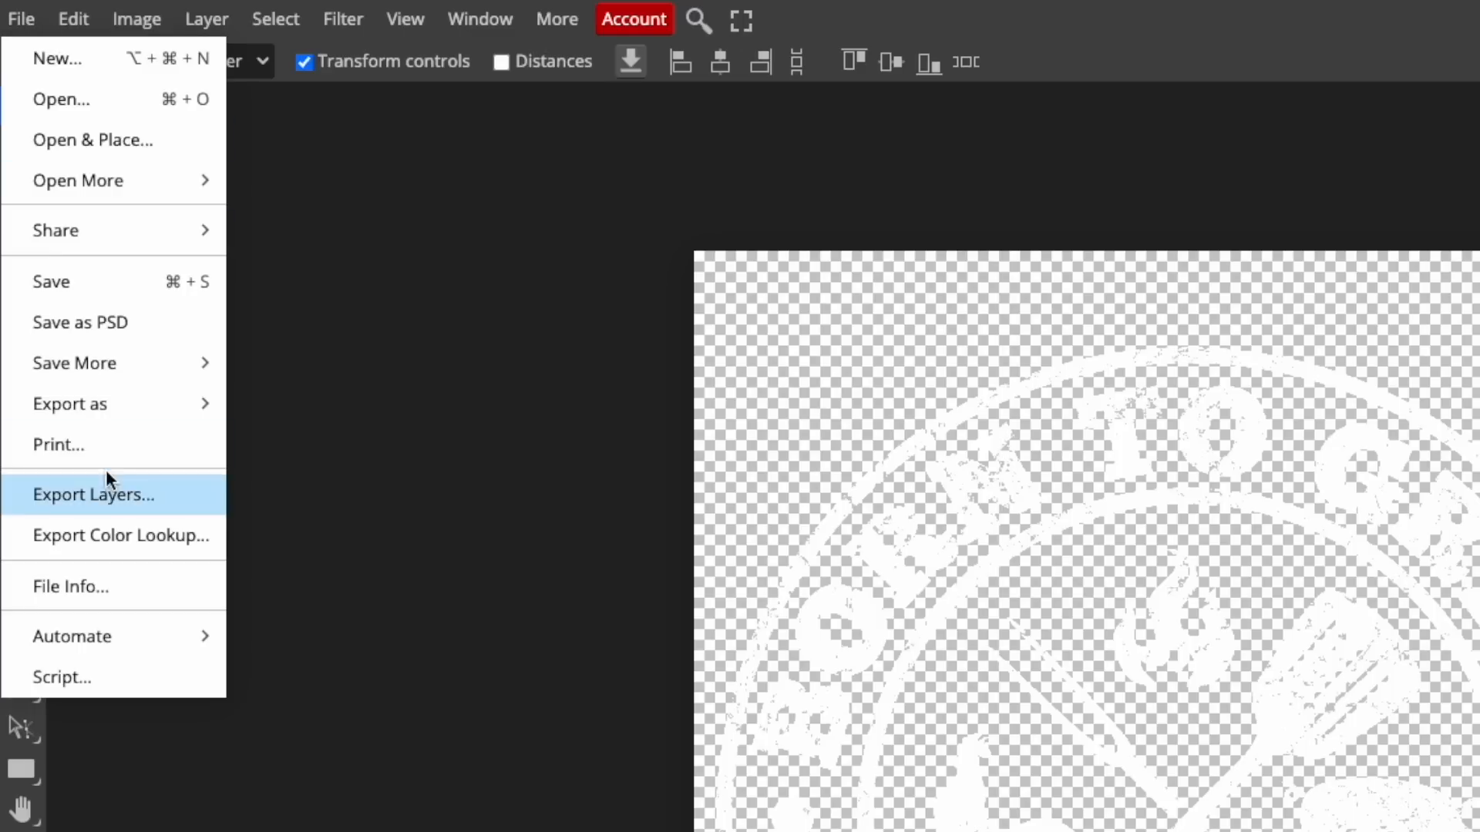
mouse_move(94, 409)
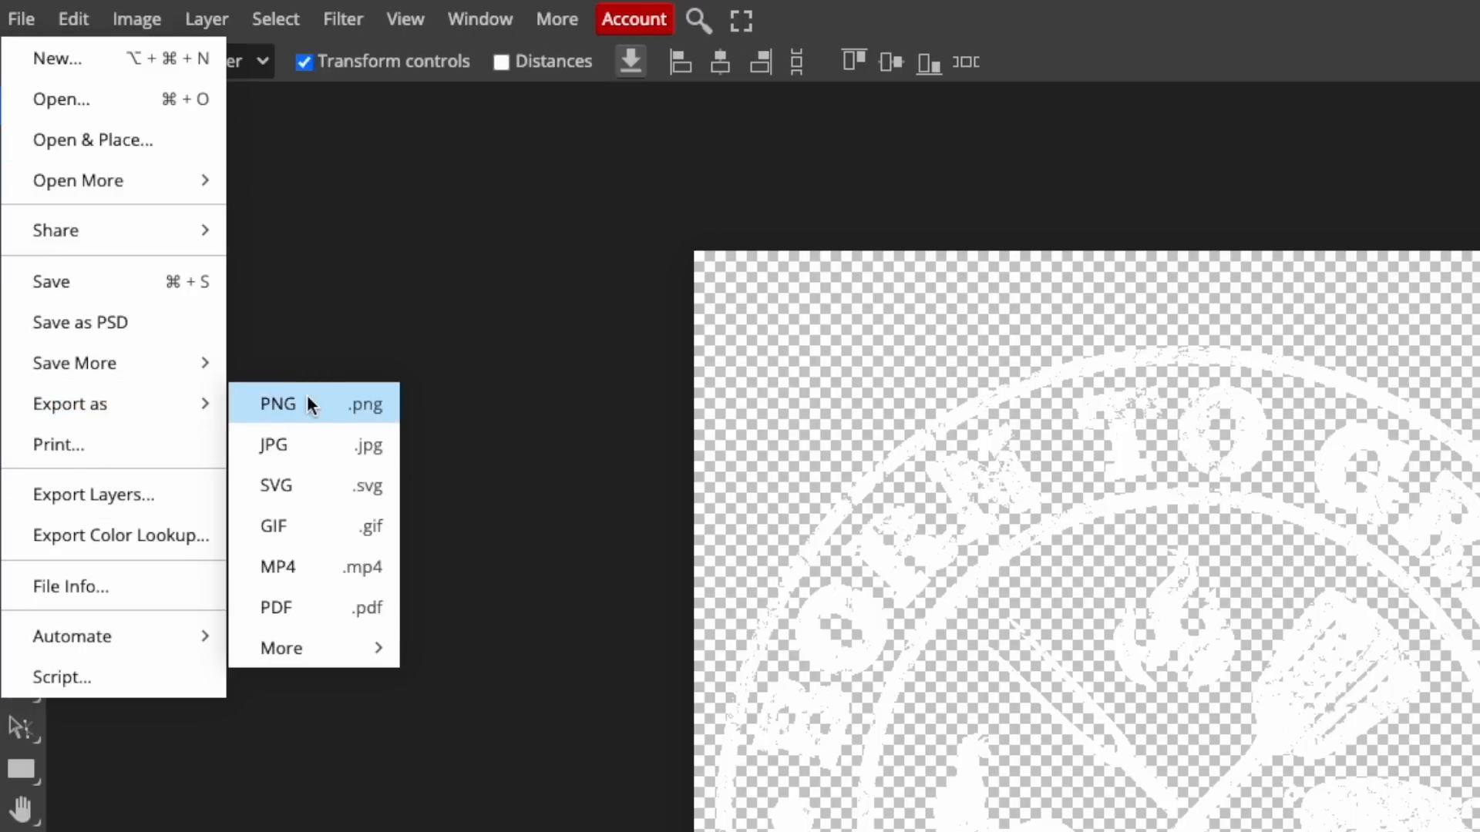
click(308, 406)
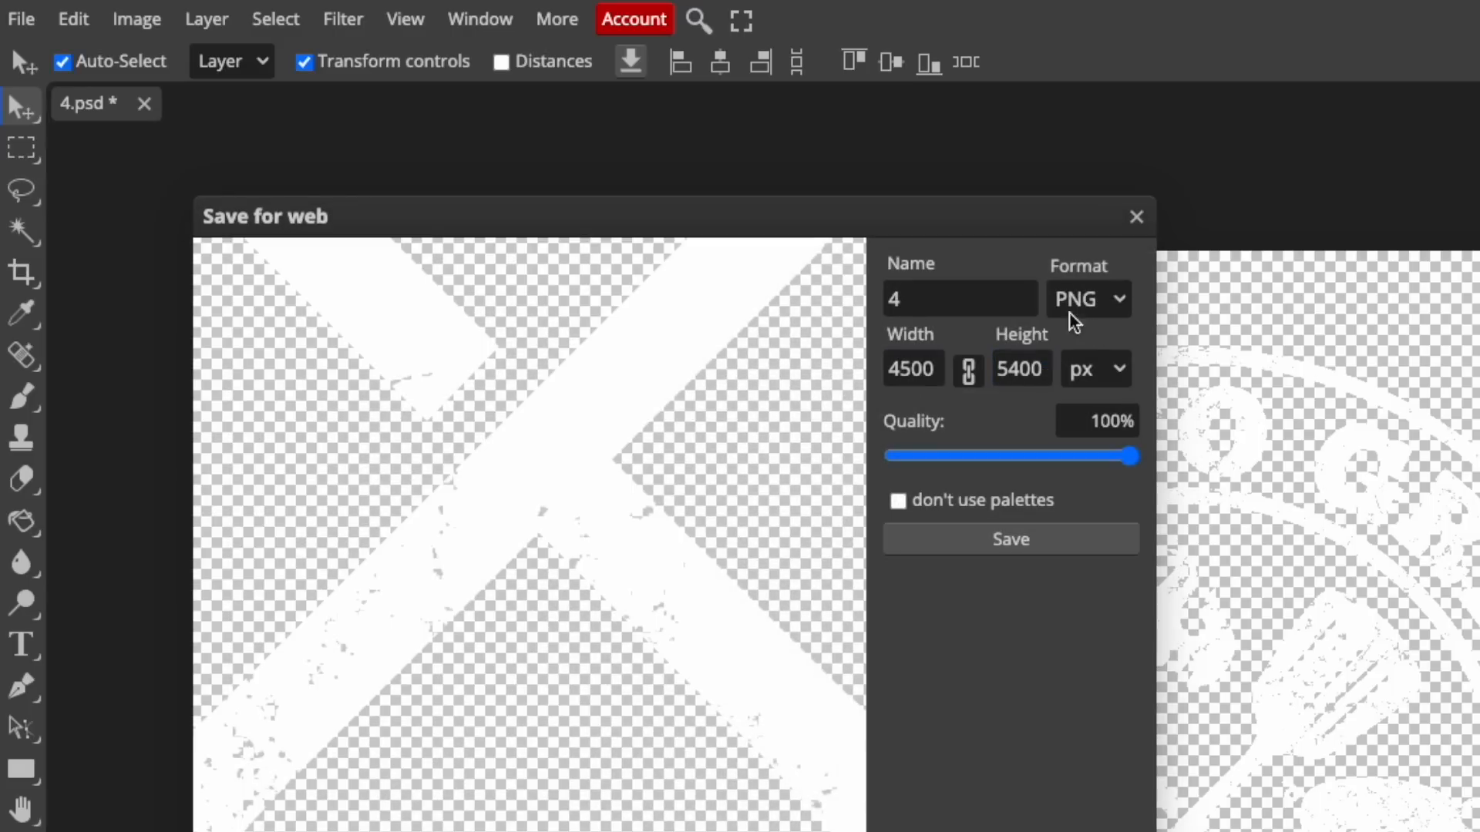
click(1002, 542)
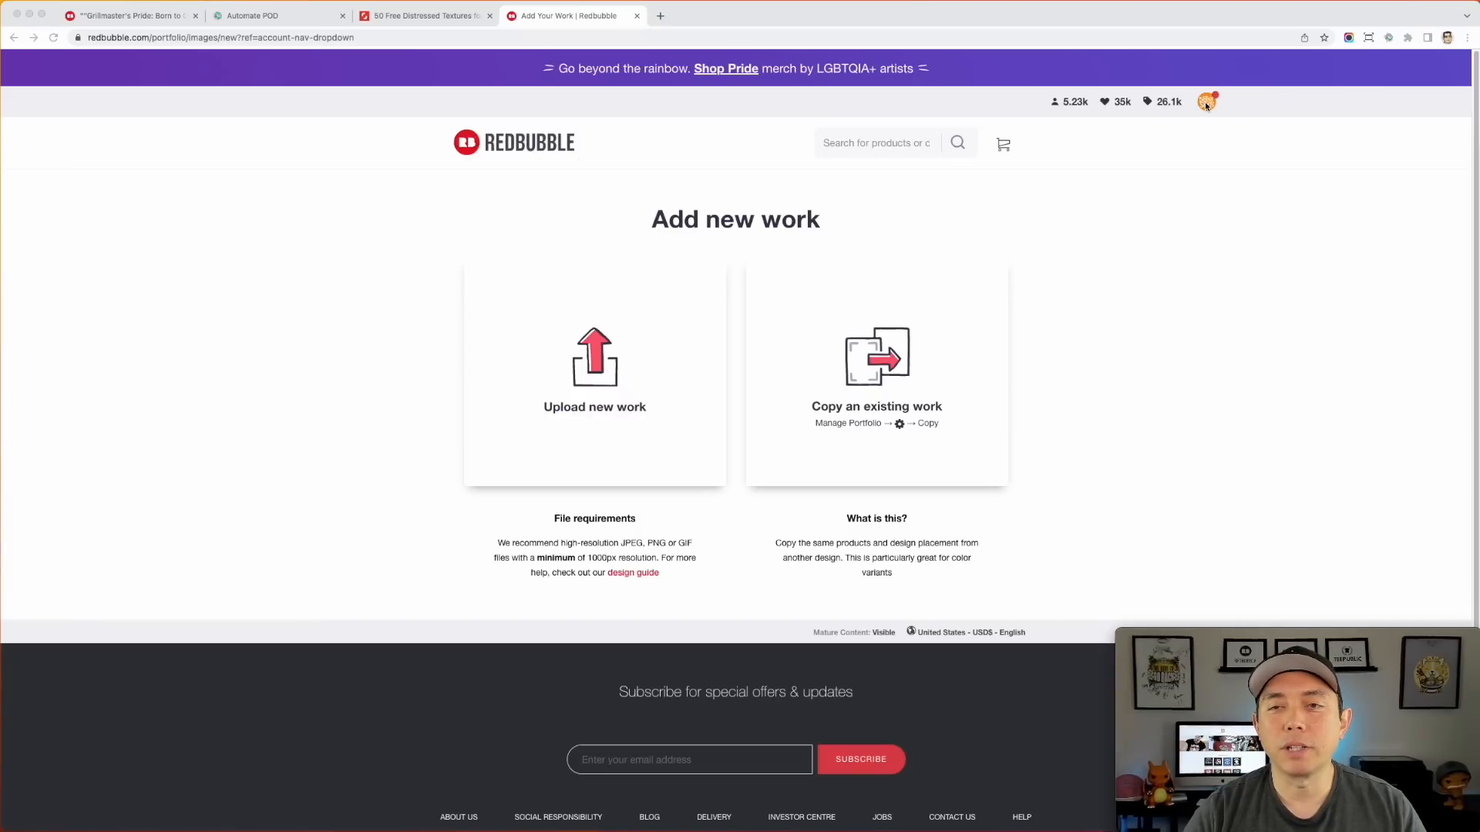
Step: Upload the exported badge PNG as a new work on Redbubble and set its background color to #000000
drag(999, 300, 609, 343)
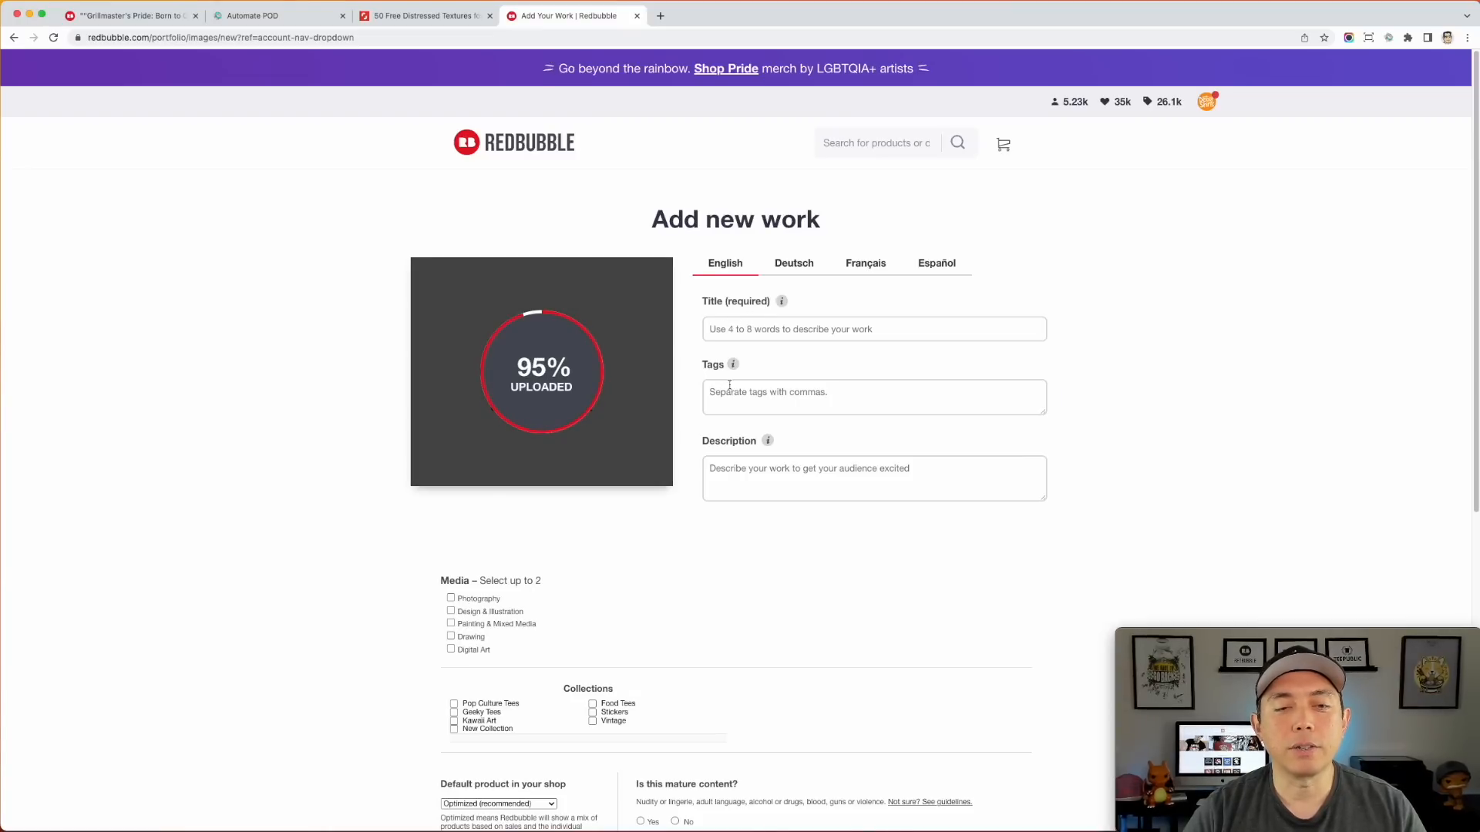
scroll(679, 479, down, 2)
scroll(678, 479, down, 3)
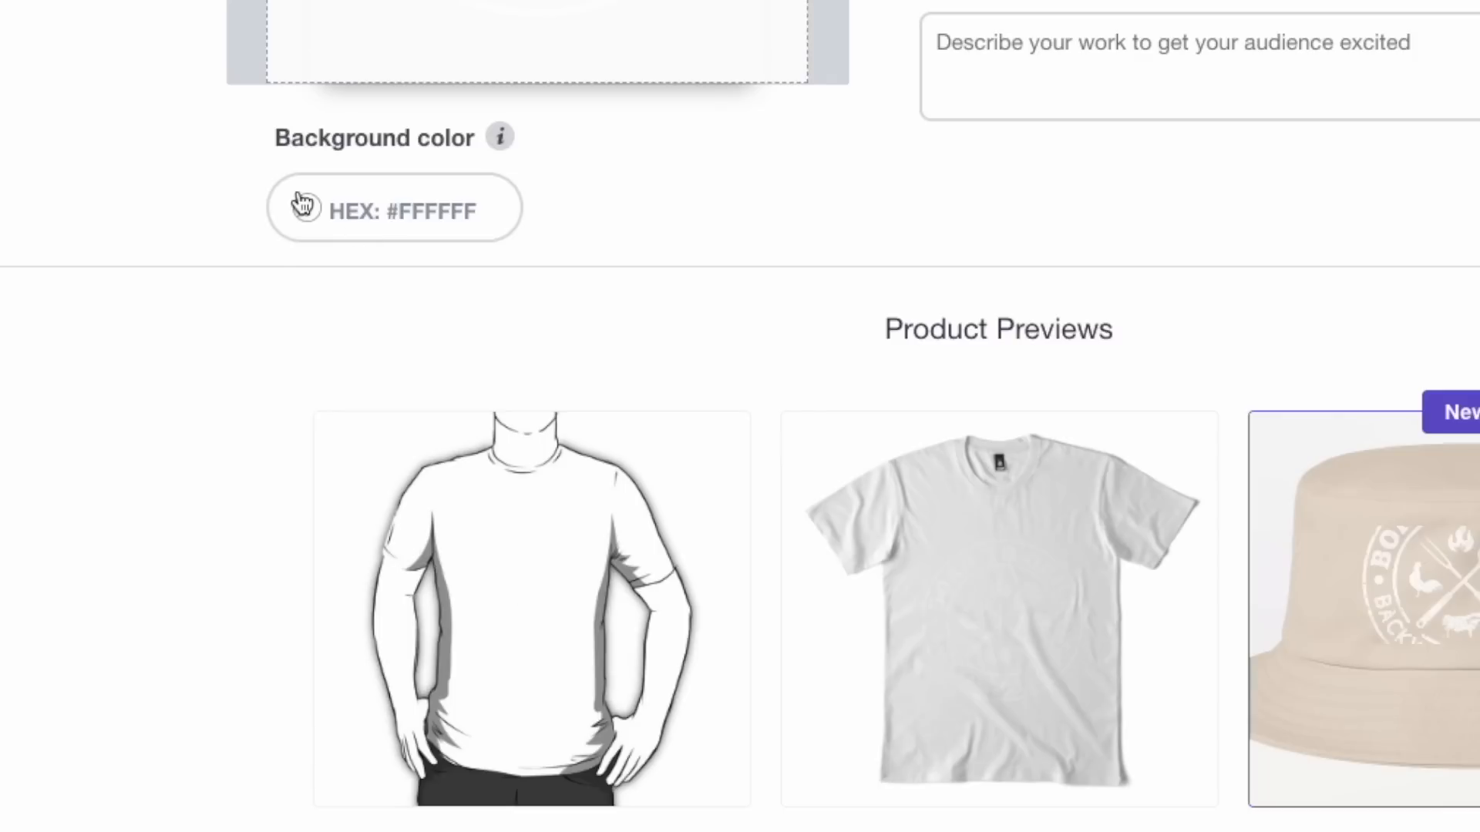
click(444, 308)
drag(393, 409, 567, 501)
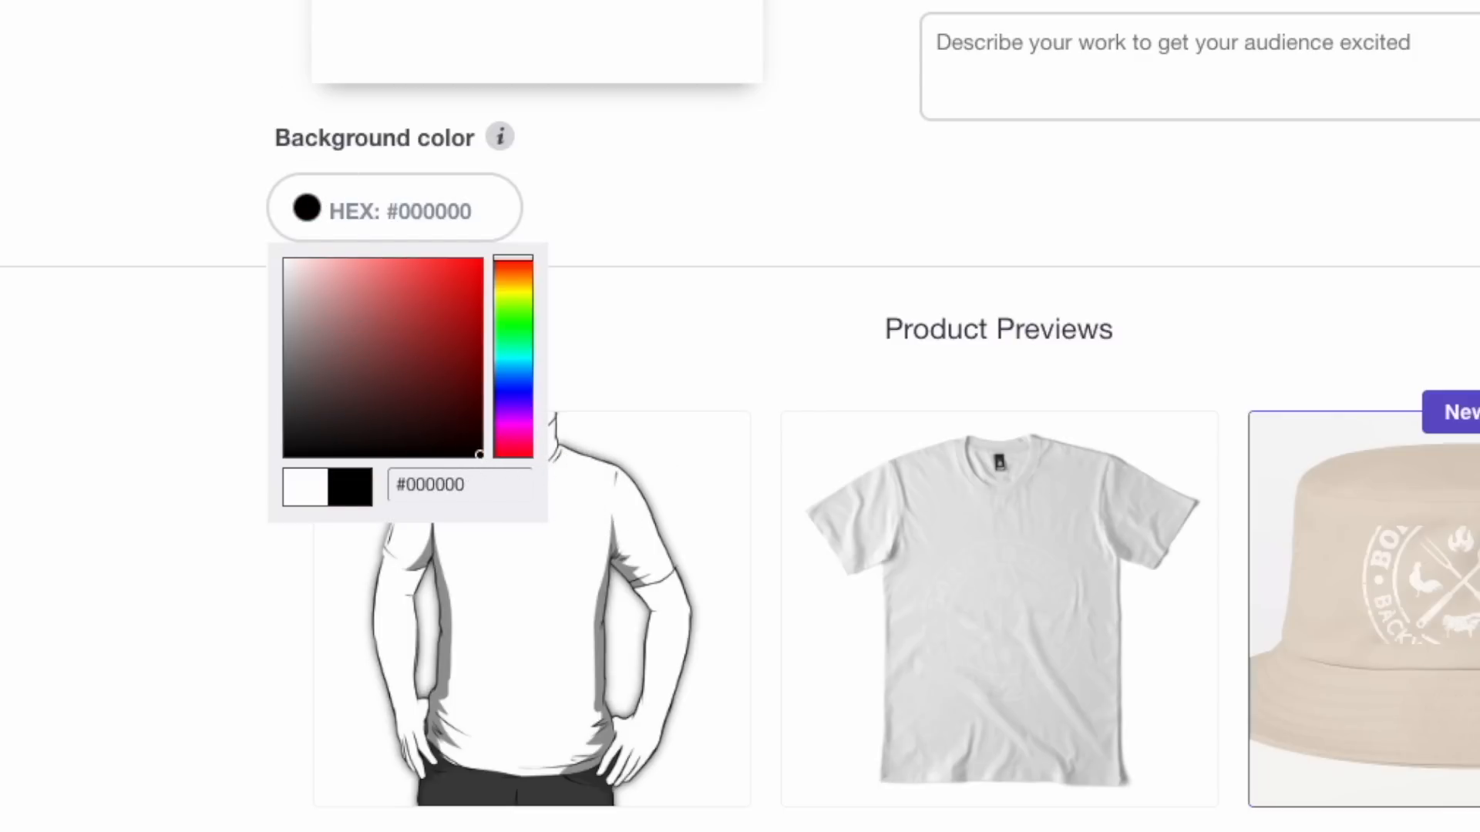
Step: Close the background color picker and edit Standard Print Clothing, setting the Essential T-Shirt color to black
click(773, 315)
click(526, 641)
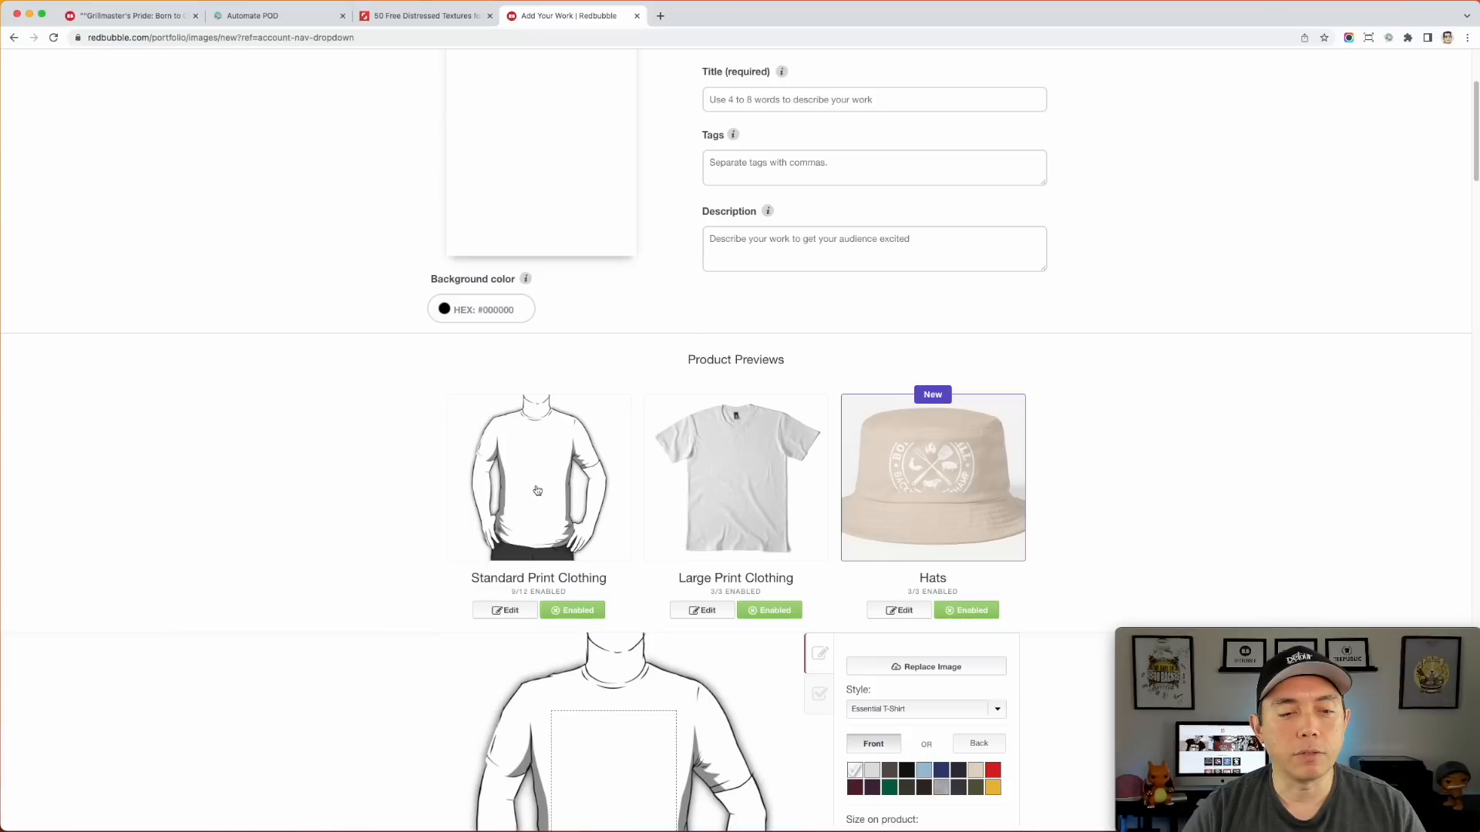
scroll(531, 640, down, 3)
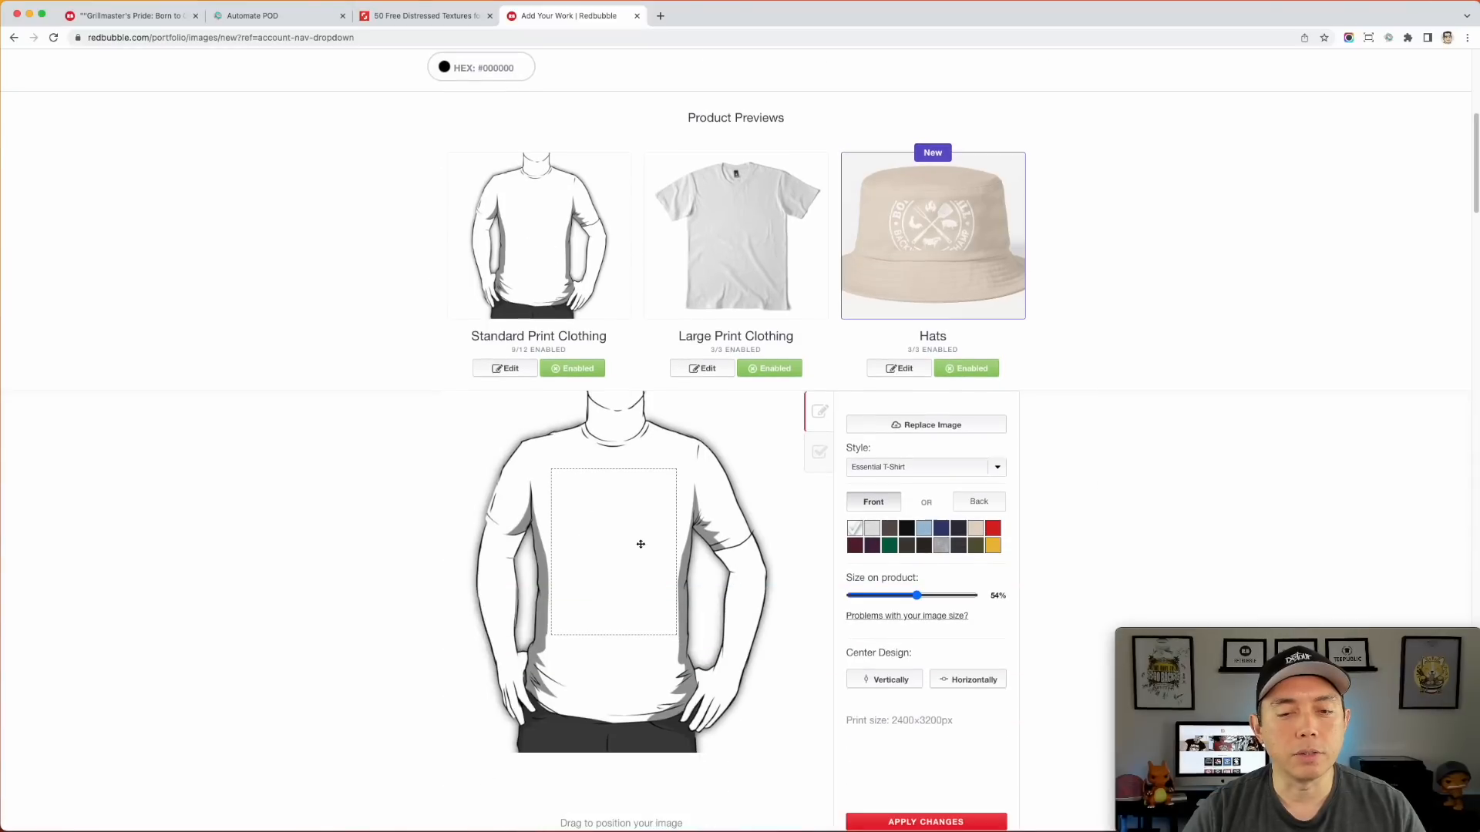
click(906, 527)
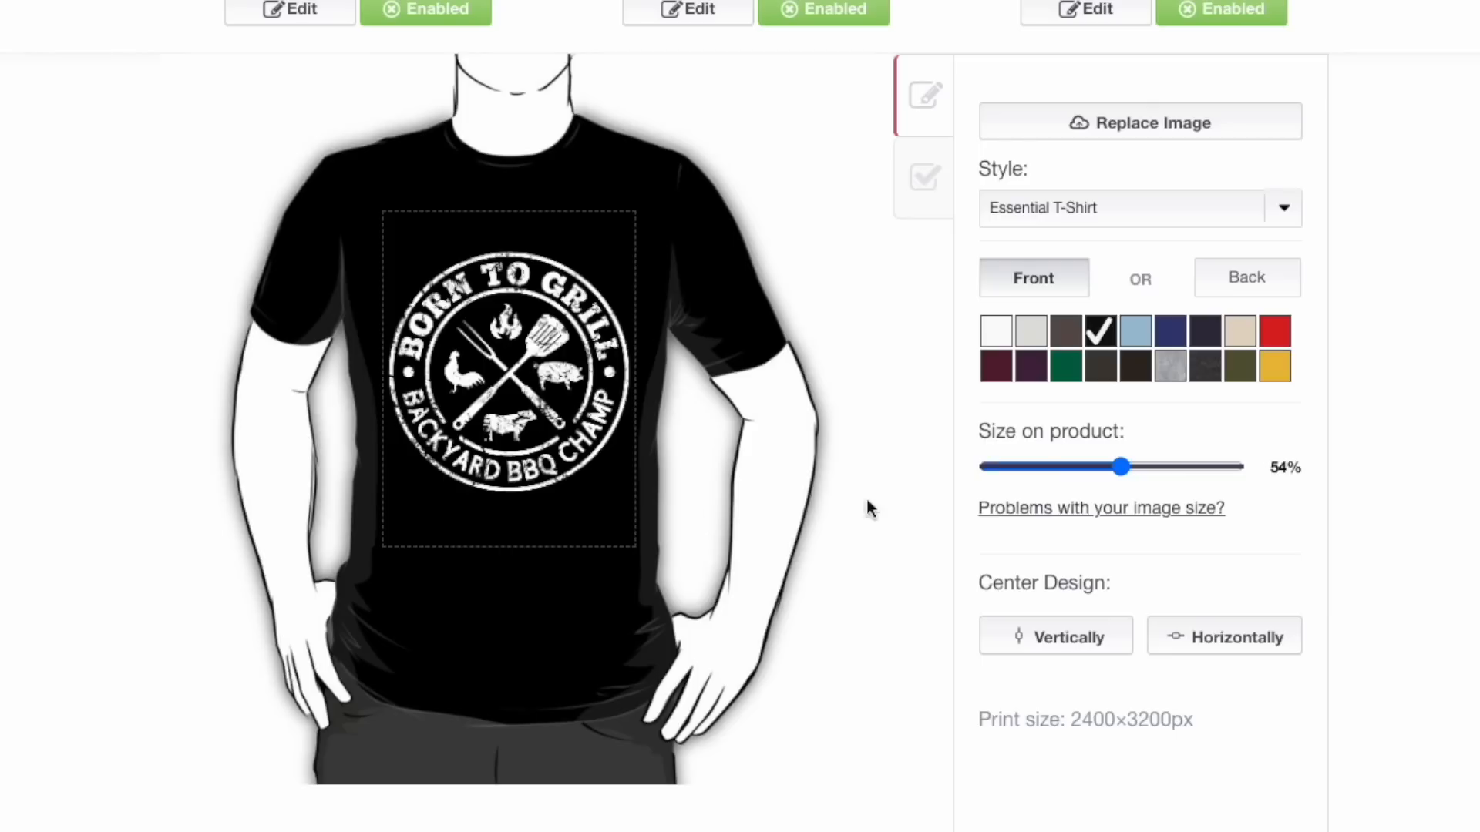
Step: Scale the badge on the Essential T-Shirt to 47% and move it up to the upper part of the print area
drag(1120, 466, 1107, 466)
drag(576, 401, 572, 362)
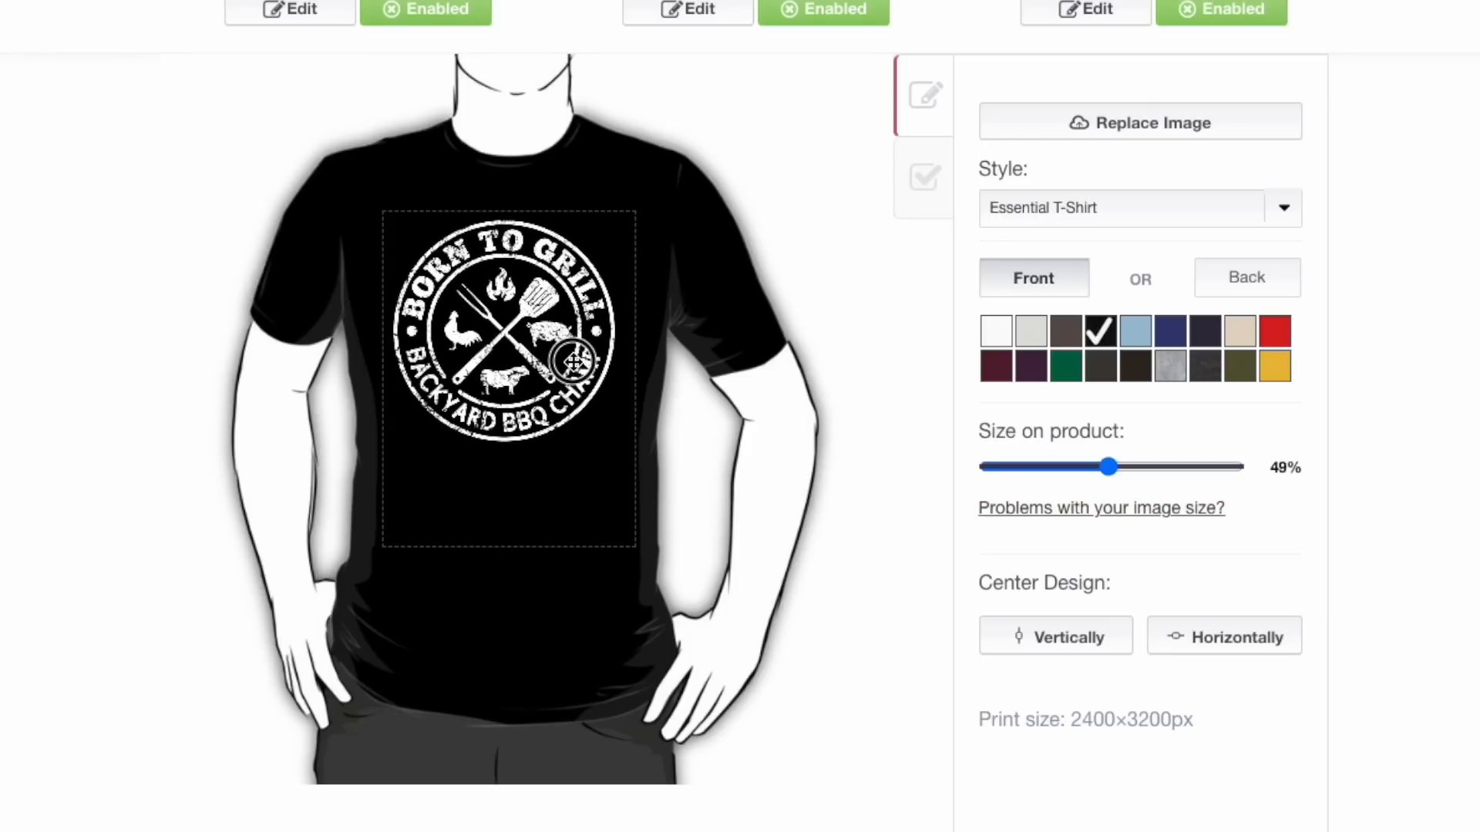
drag(1108, 467, 1106, 468)
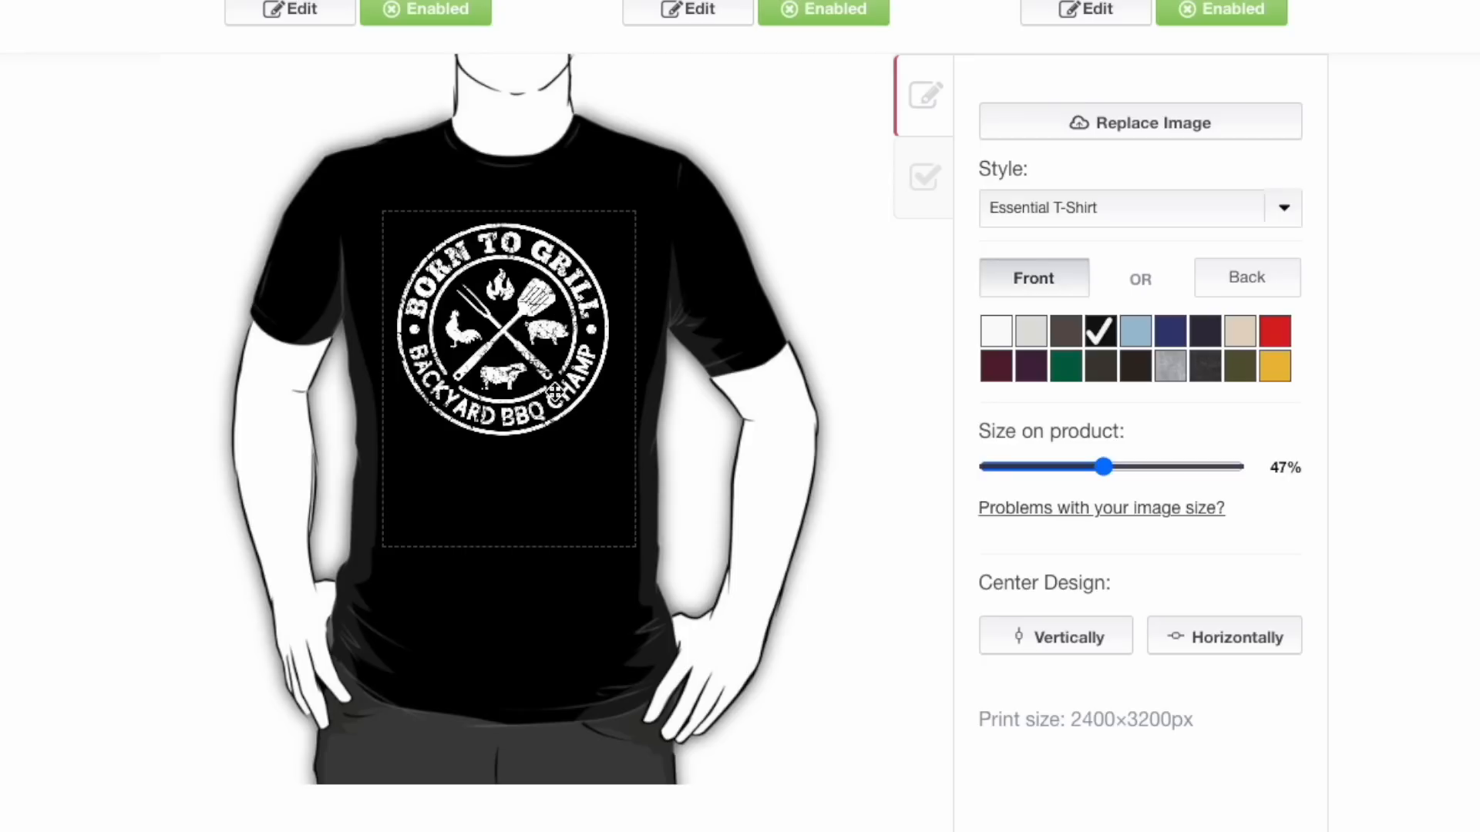
drag(555, 290, 558, 287)
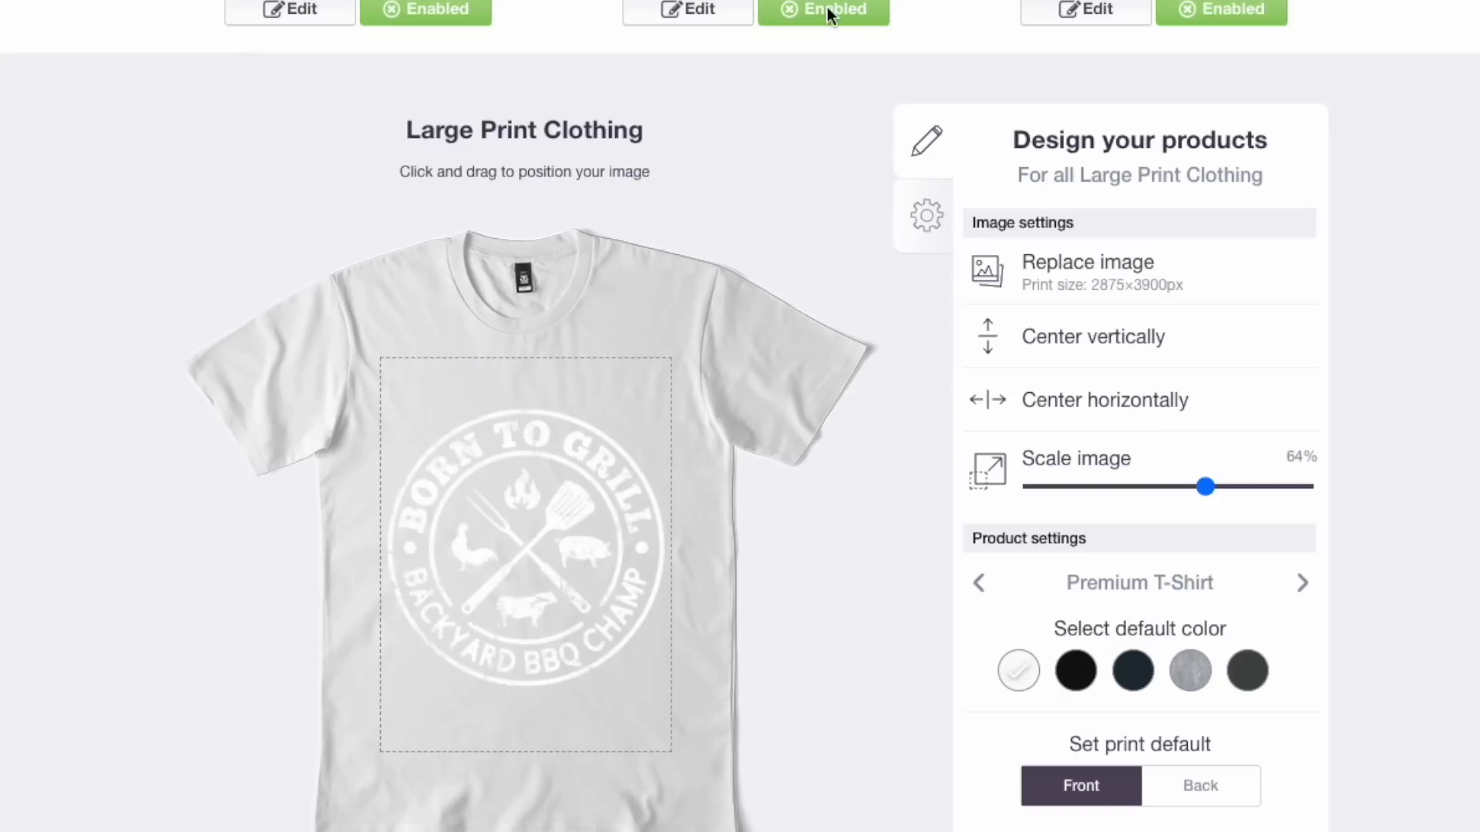
Step: For Large Print Clothing, make the Premium T-Shirt black, scale the badge to 59%, and place it high in the print area, centered horizontally
click(1073, 670)
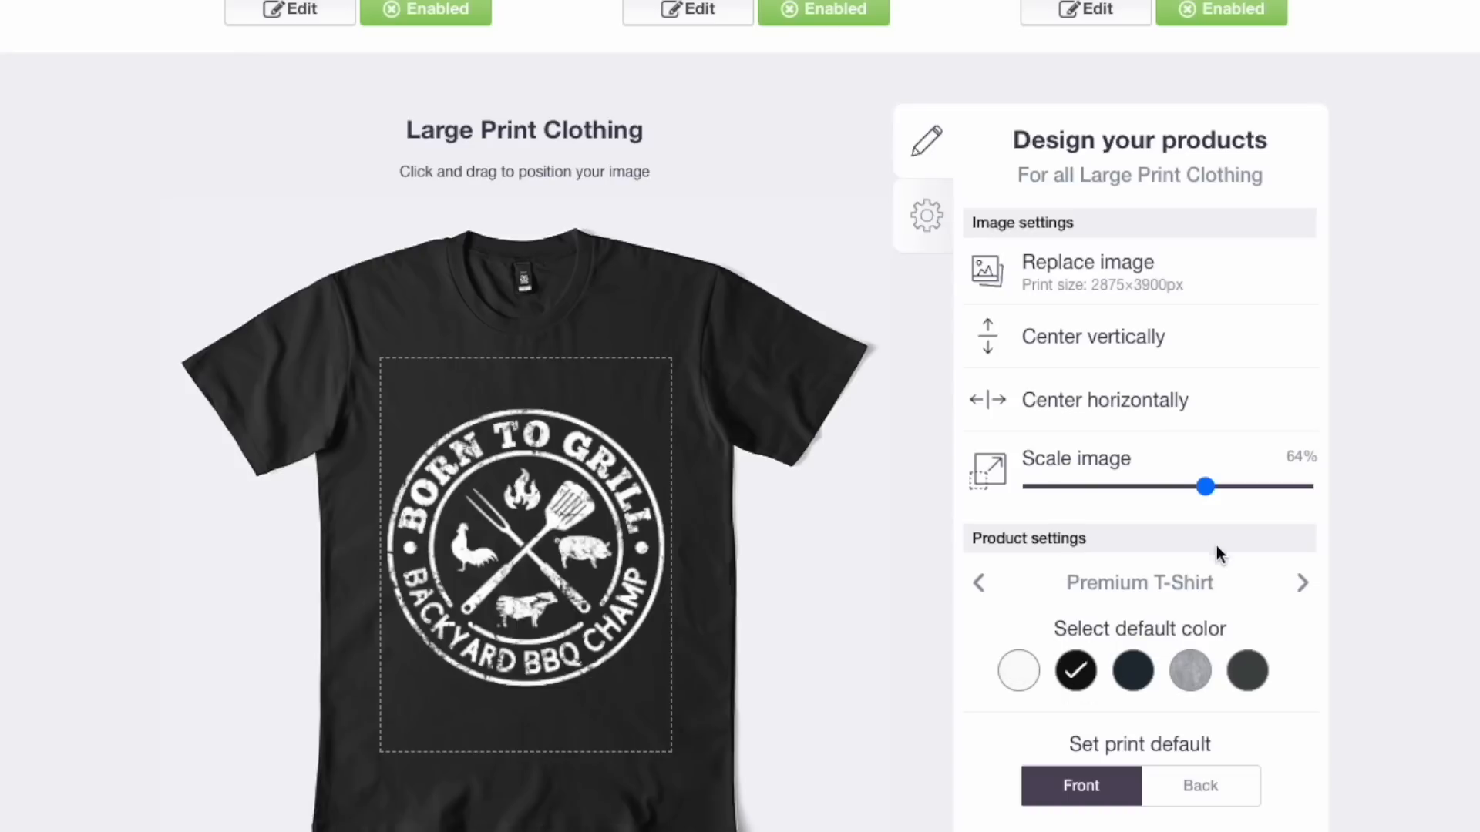
drag(1203, 491, 1194, 489)
drag(490, 597, 491, 542)
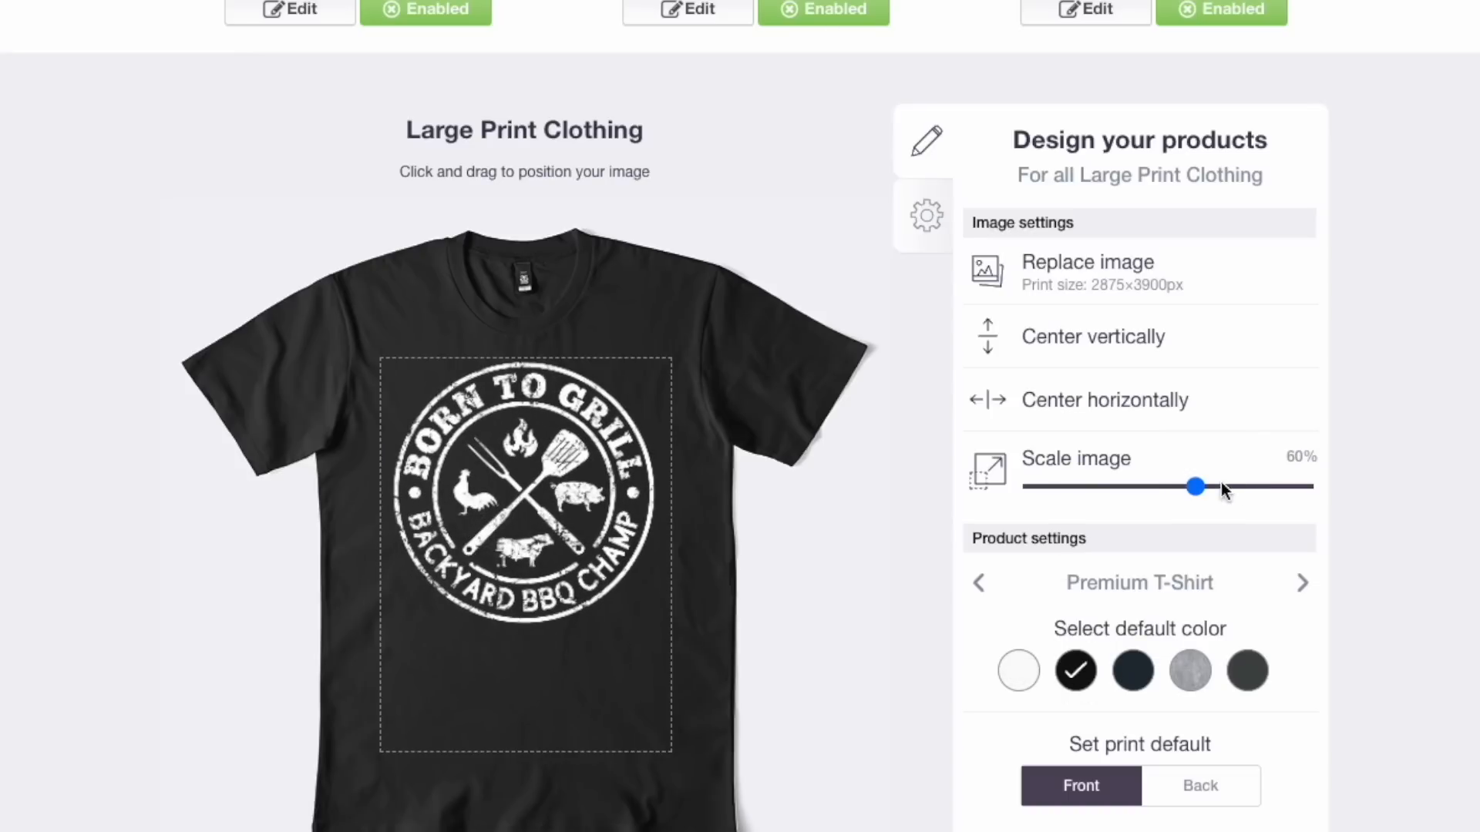
drag(1196, 487, 1192, 487)
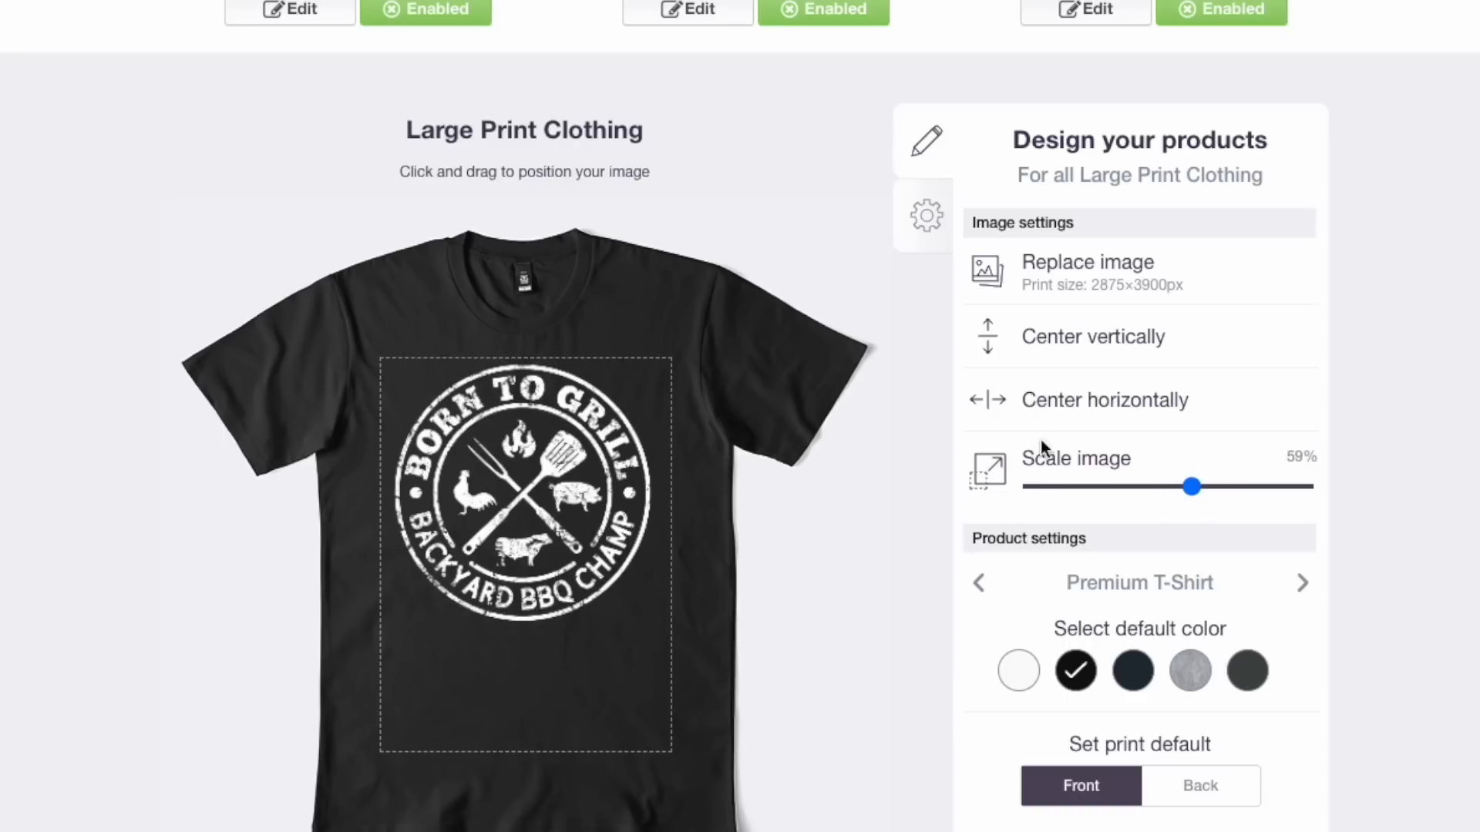
click(1057, 397)
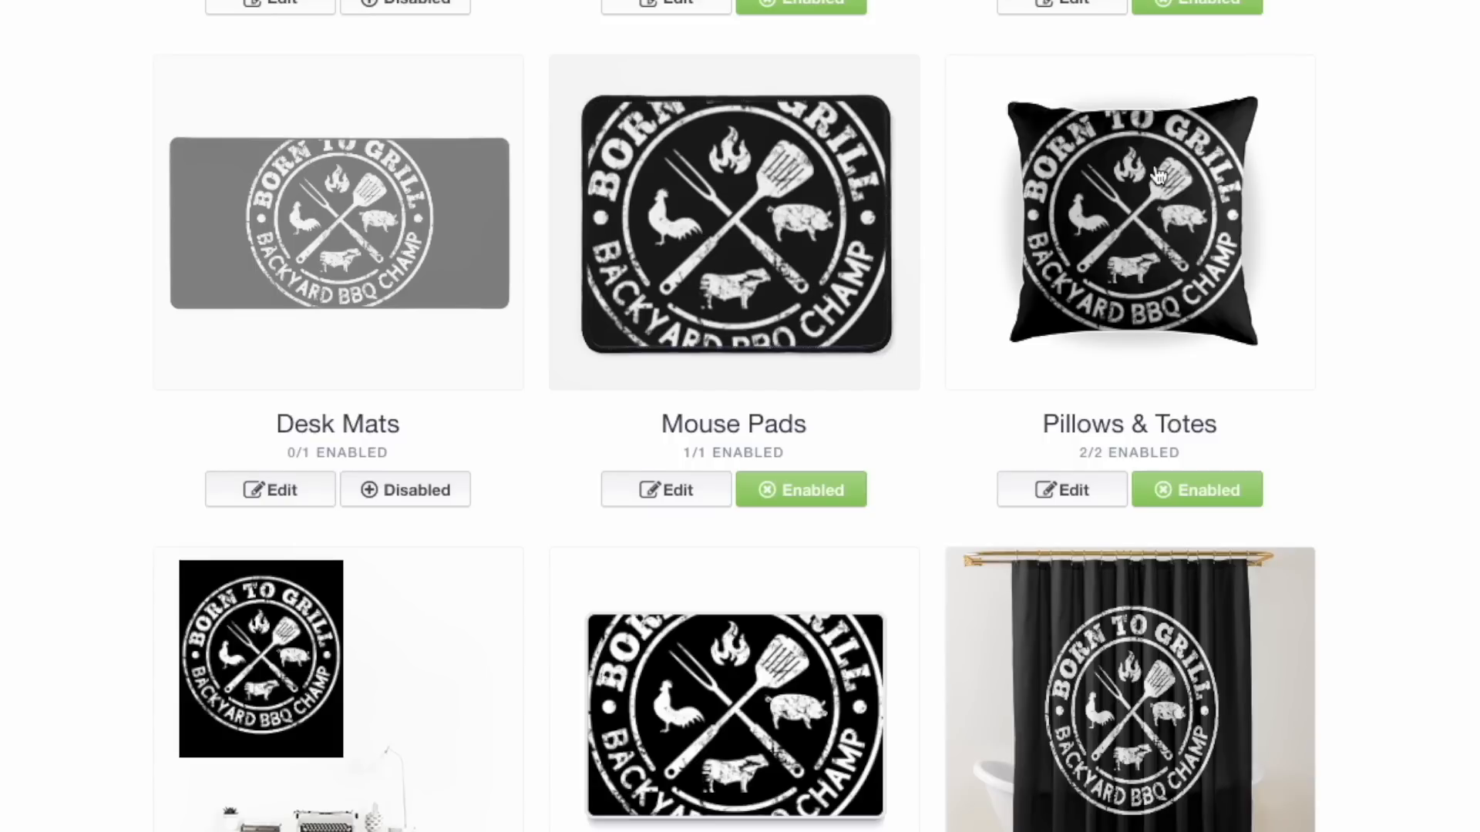
Step: Review how the badge sits on the remaining Redbubble product previews, such as mouse pads, posters, bags and notebooks
scroll(1159, 175, down, 2)
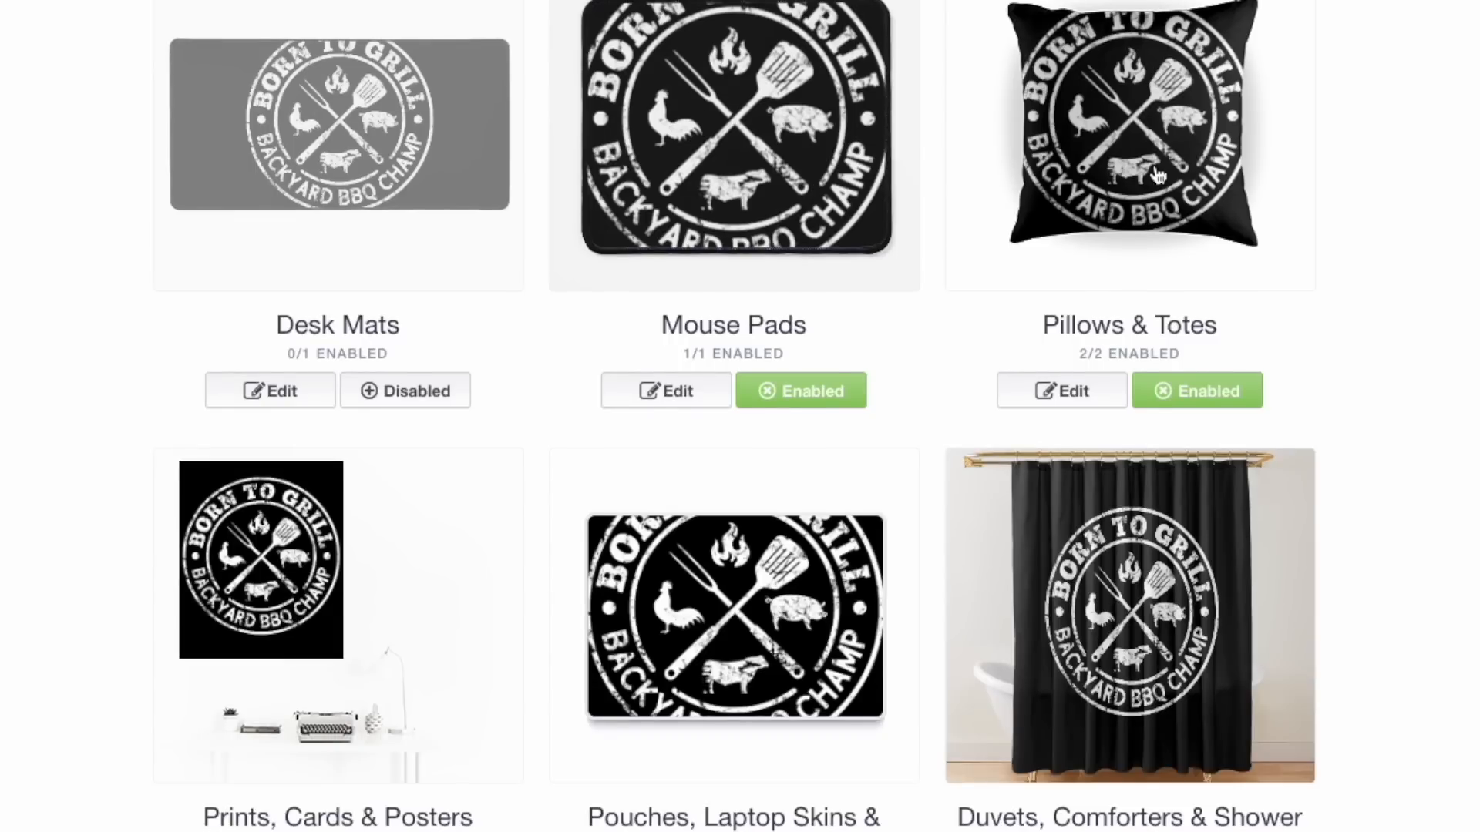
scroll(1158, 175, down, 1)
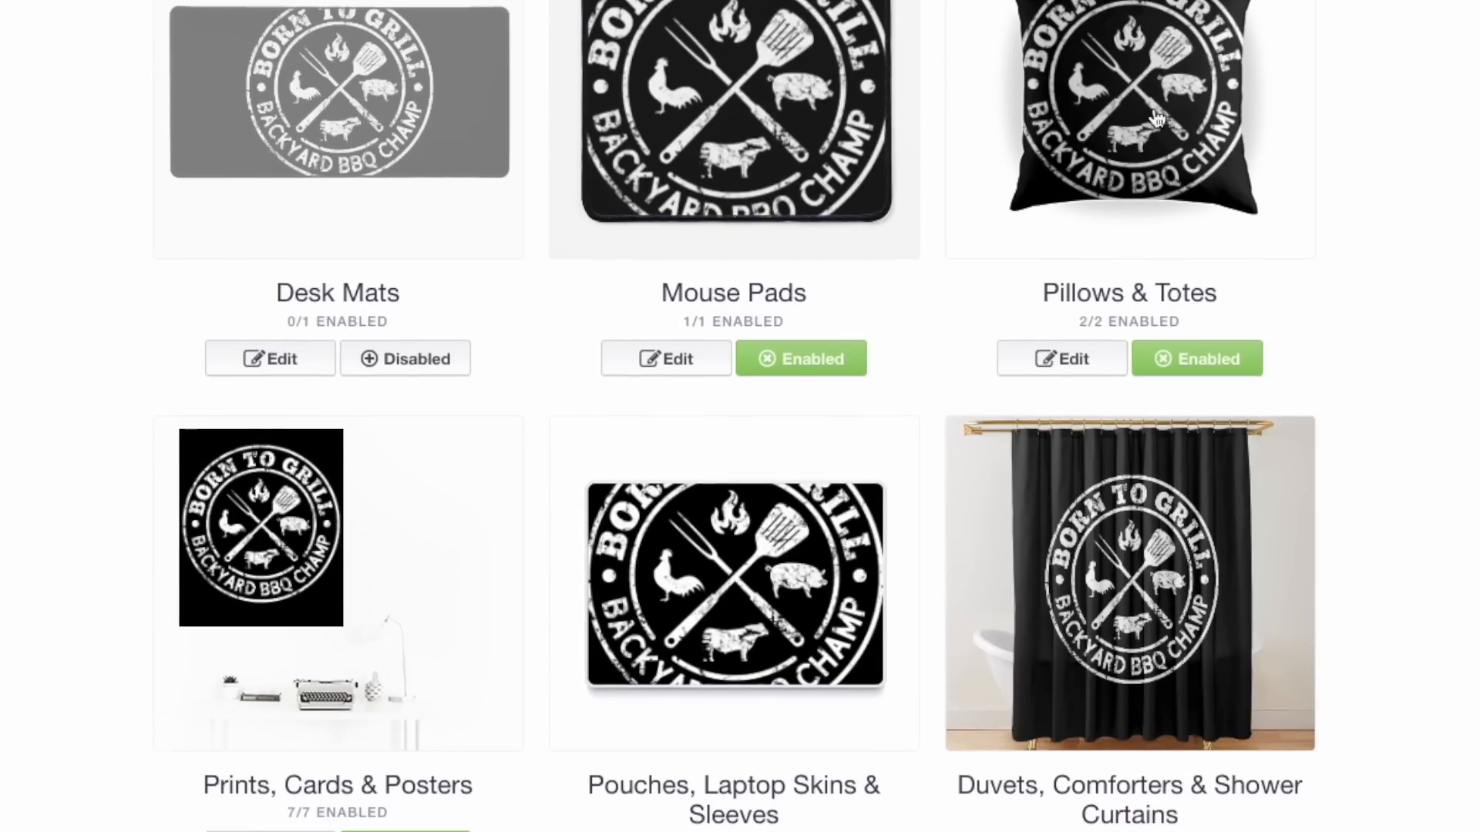
scroll(1156, 117, down, 20)
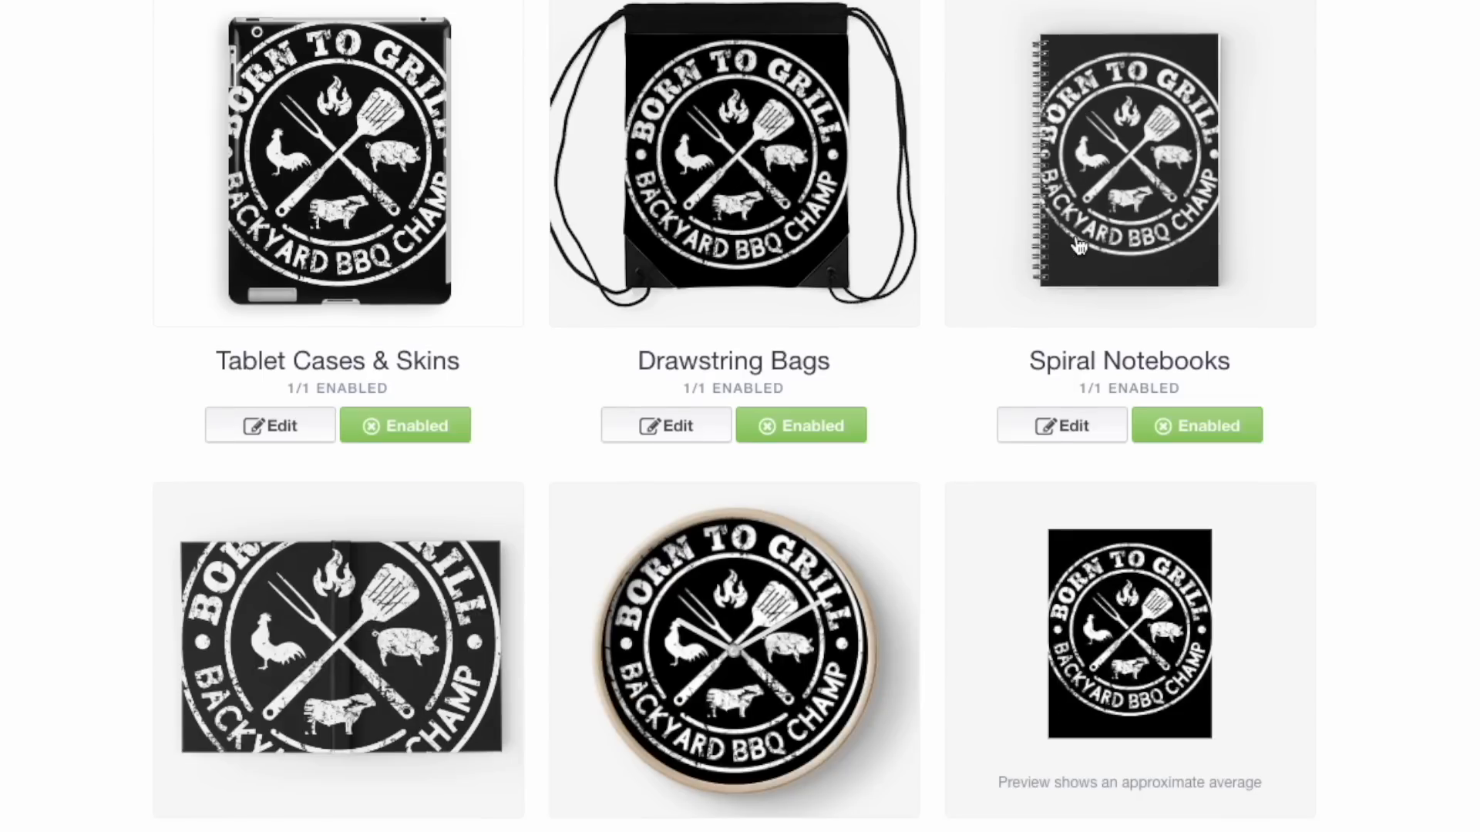
scroll(1079, 245, down, 2)
scroll(1079, 245, up, 6)
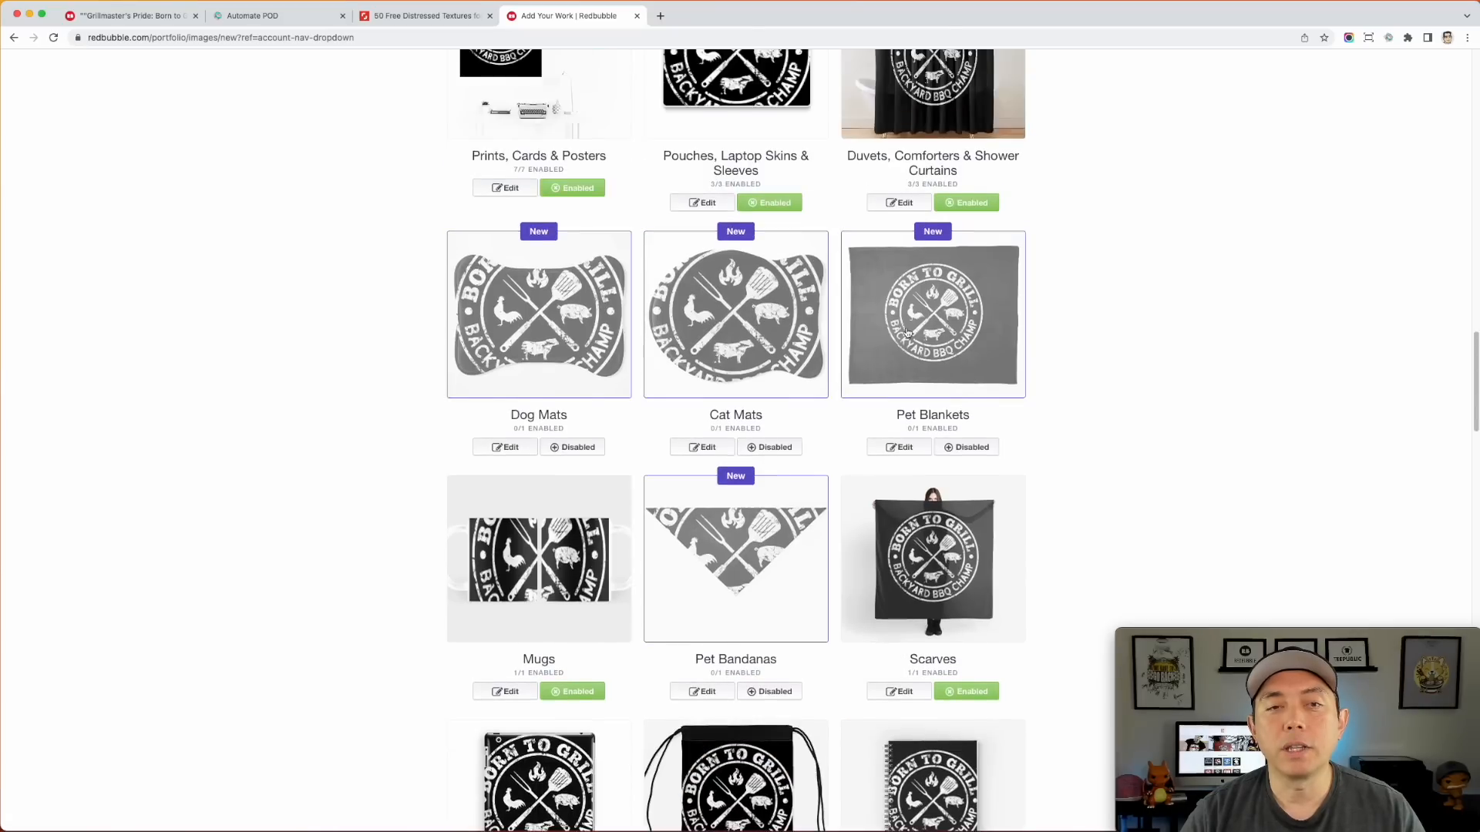
scroll(907, 333, up, 12)
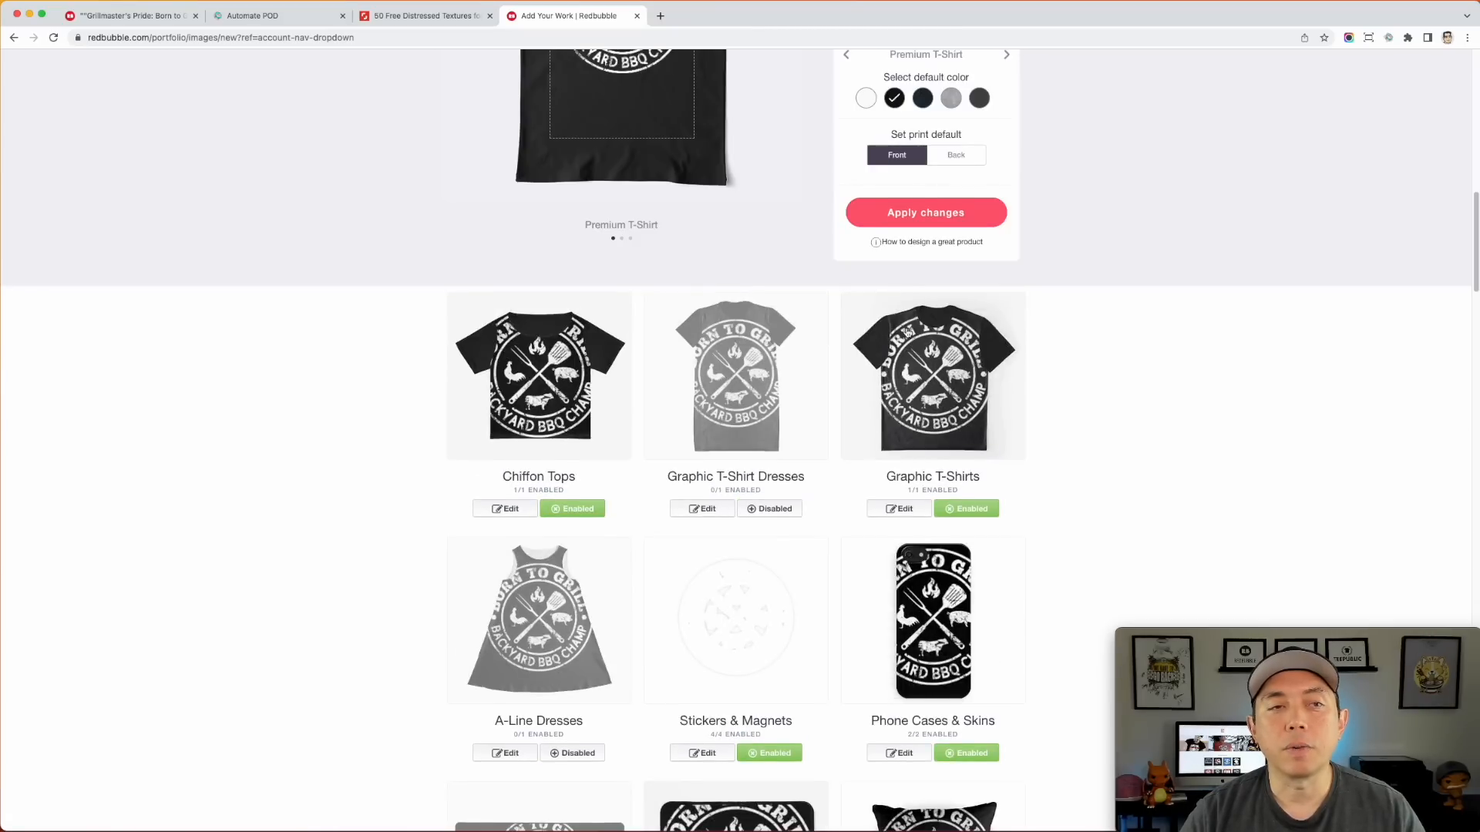
scroll(908, 333, up, 1)
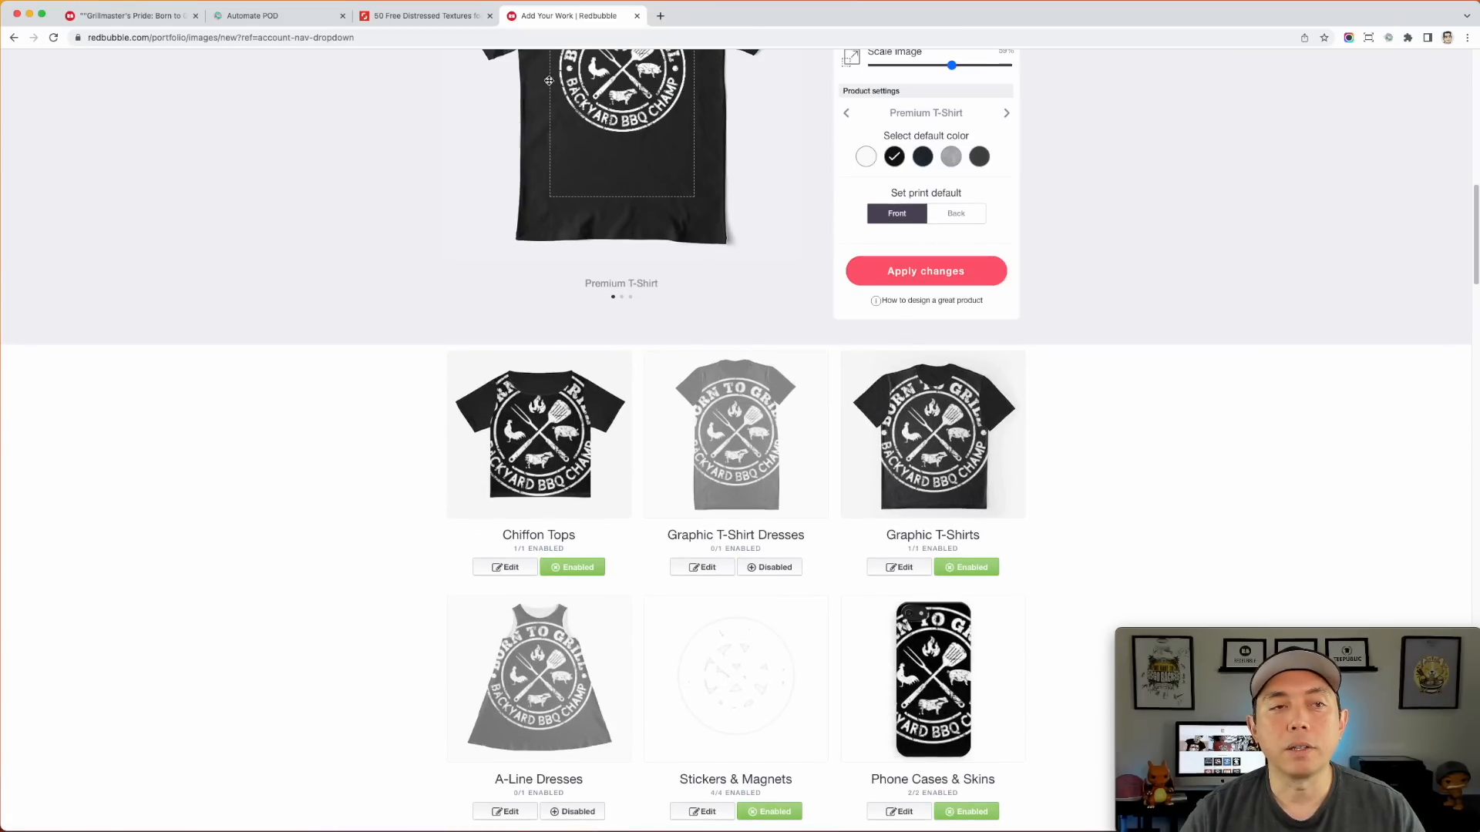
Step: Switch to the badge document in Photopea and select the pixels of the Background layer
click(302, 17)
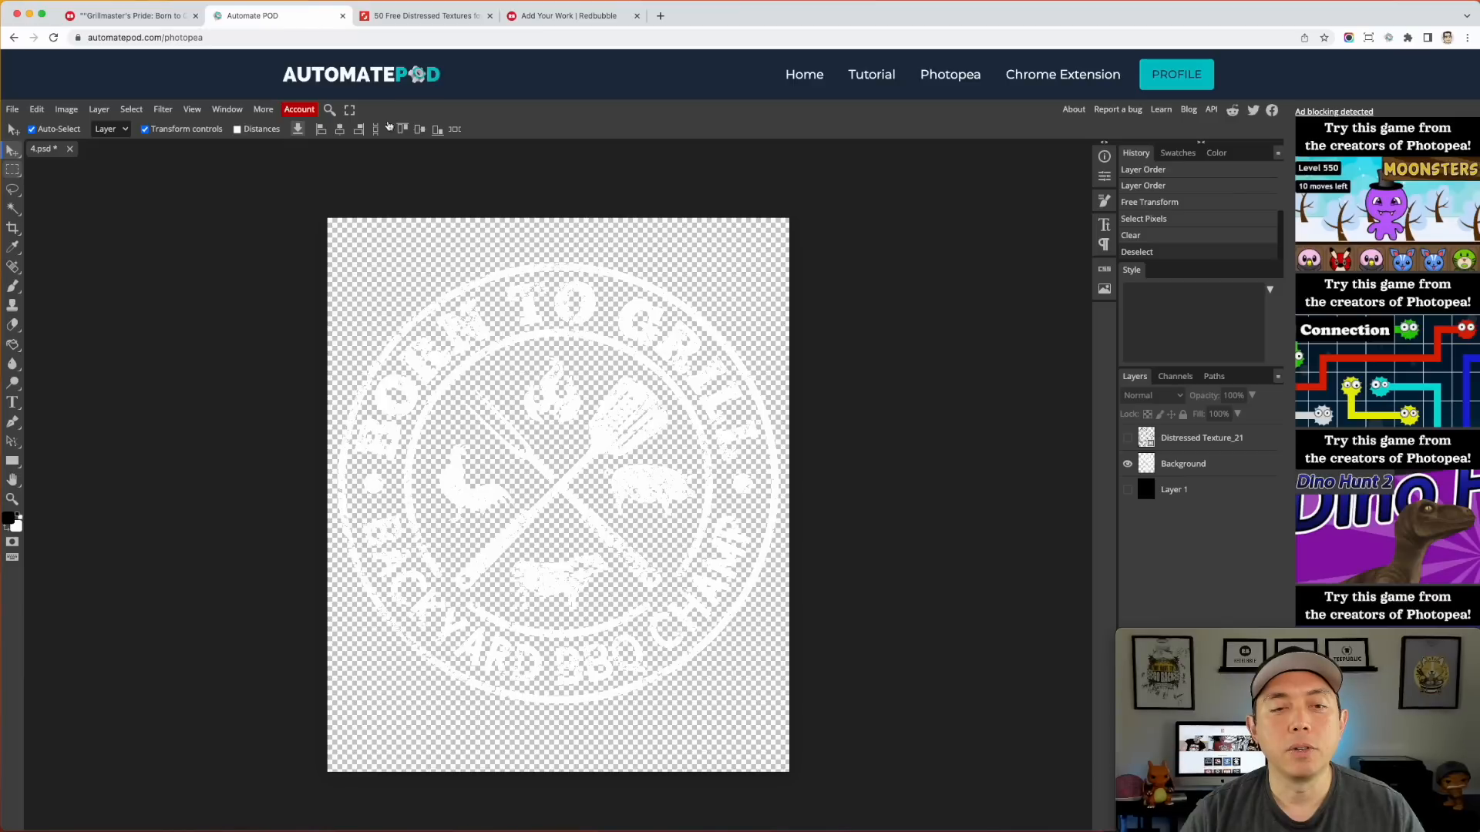
click(1203, 463)
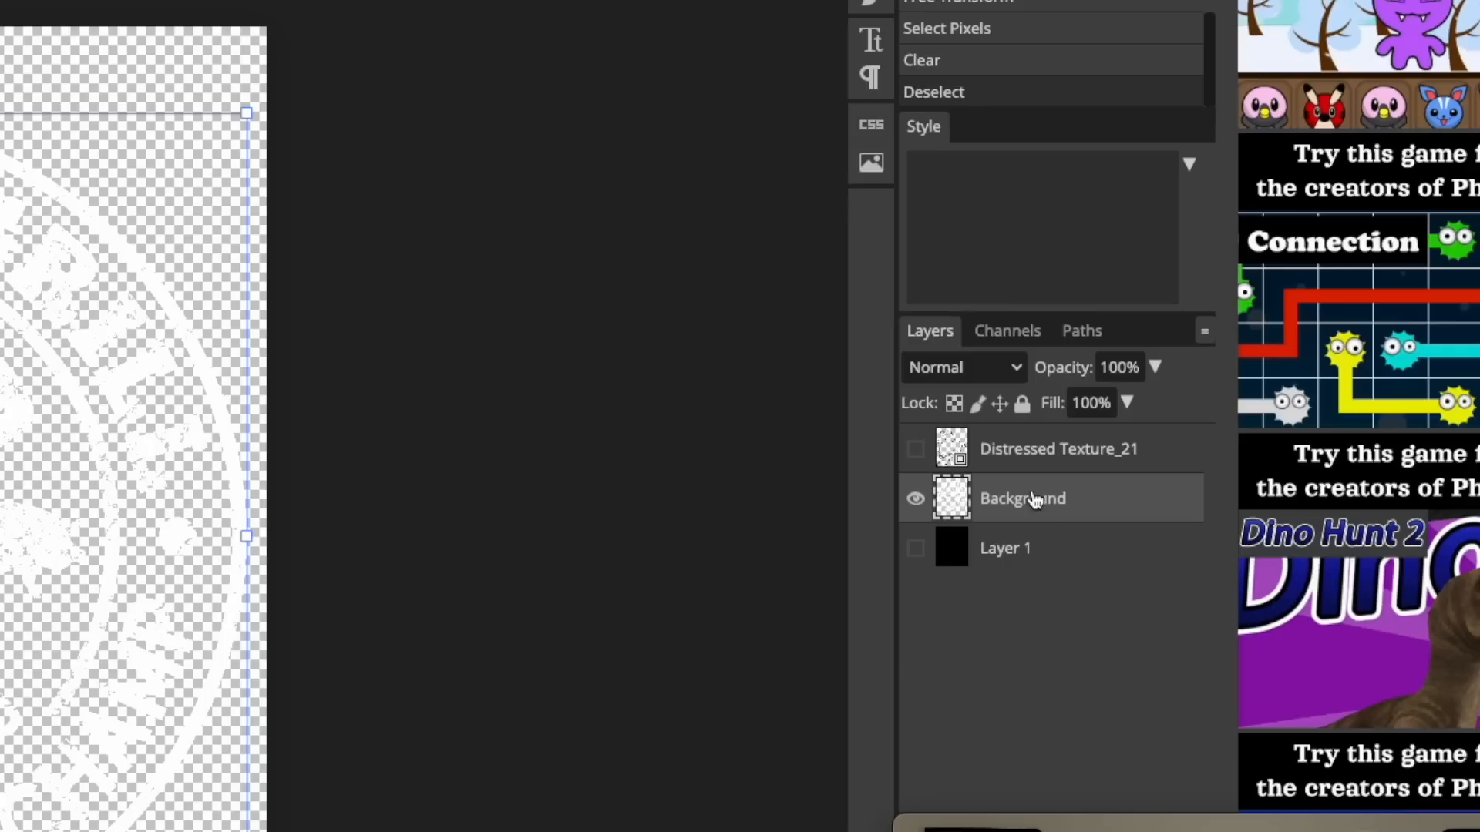
right_click(1034, 501)
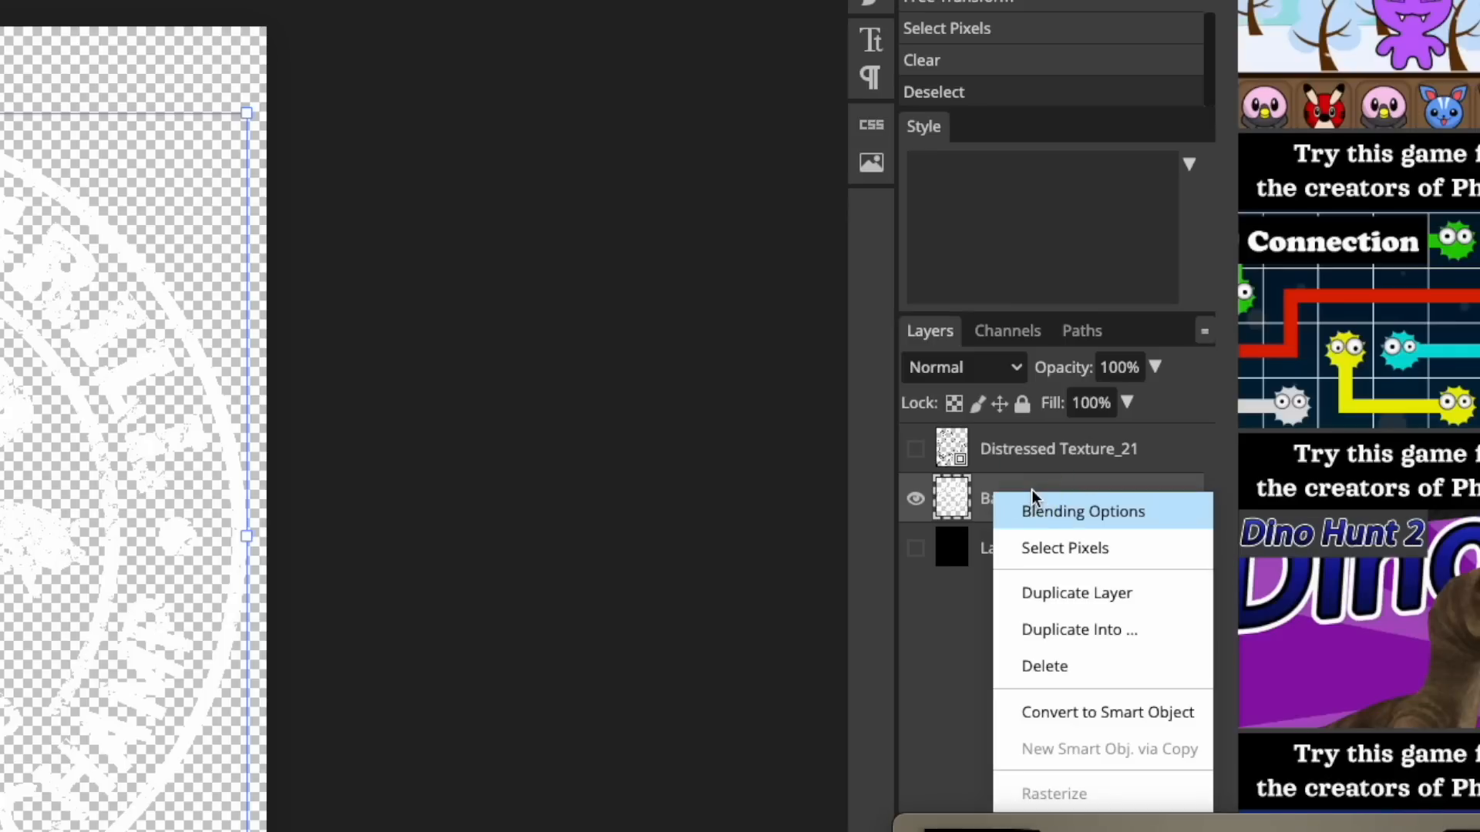
click(1046, 552)
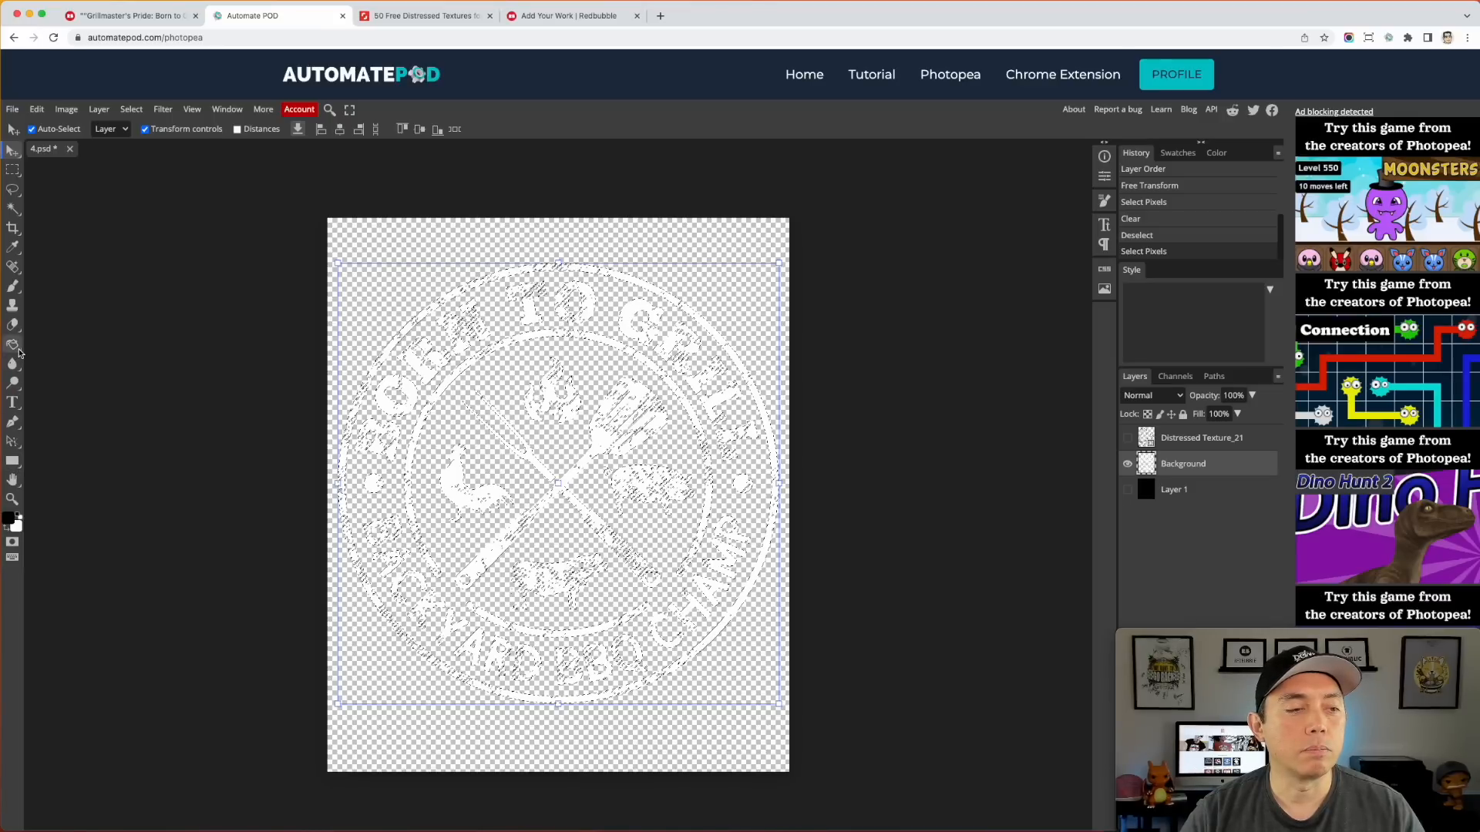
Step: Fill part of the badge's outer ring and the letter R of BORN with black using the Paint Bucket
click(18, 351)
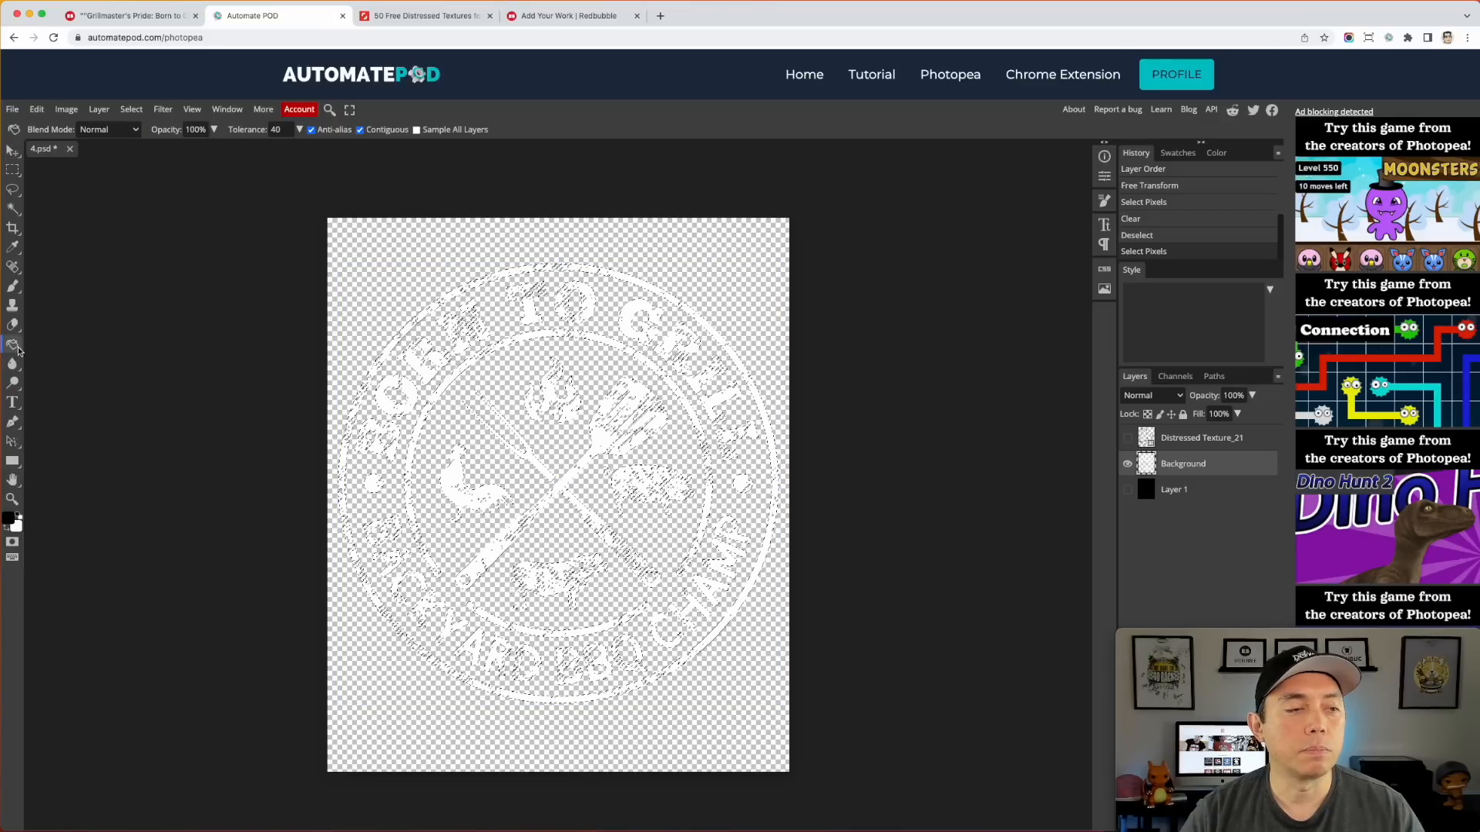
click(458, 293)
click(404, 337)
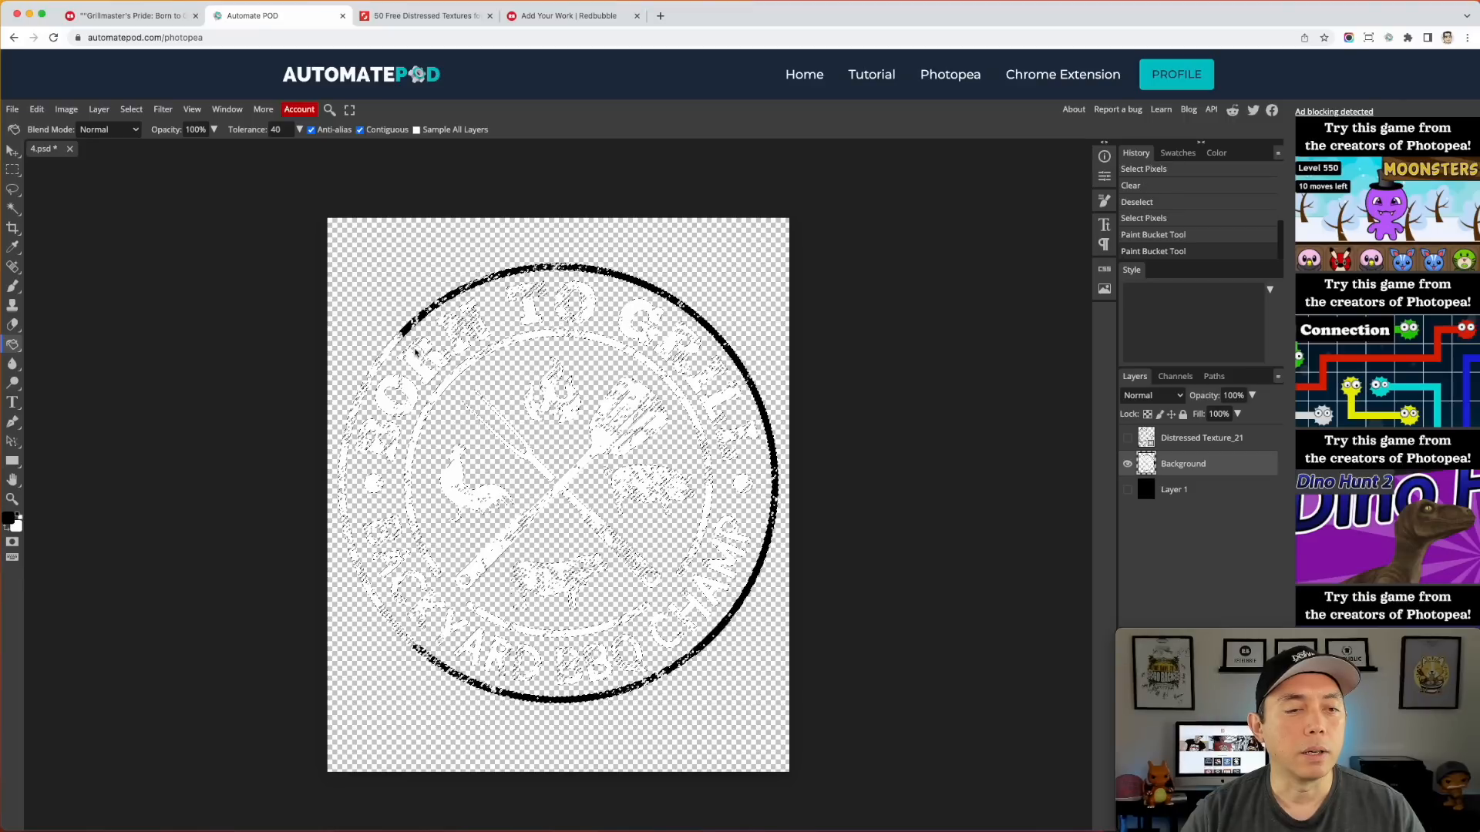
click(423, 357)
right_click(16, 346)
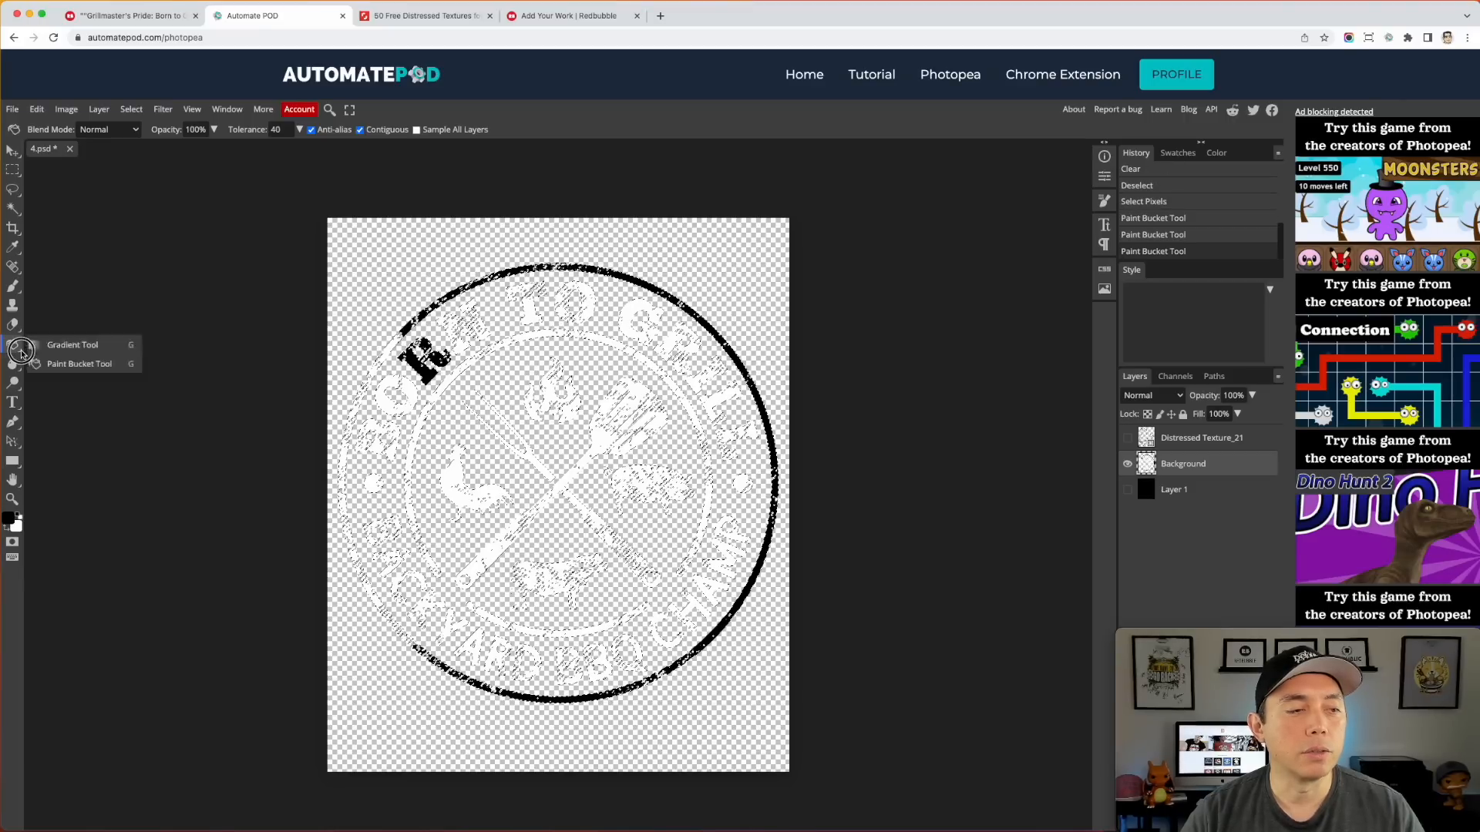
Step: Enlarge the Brush to 1000 px and paint the whole selected badge black
right_click(12, 286)
click(66, 284)
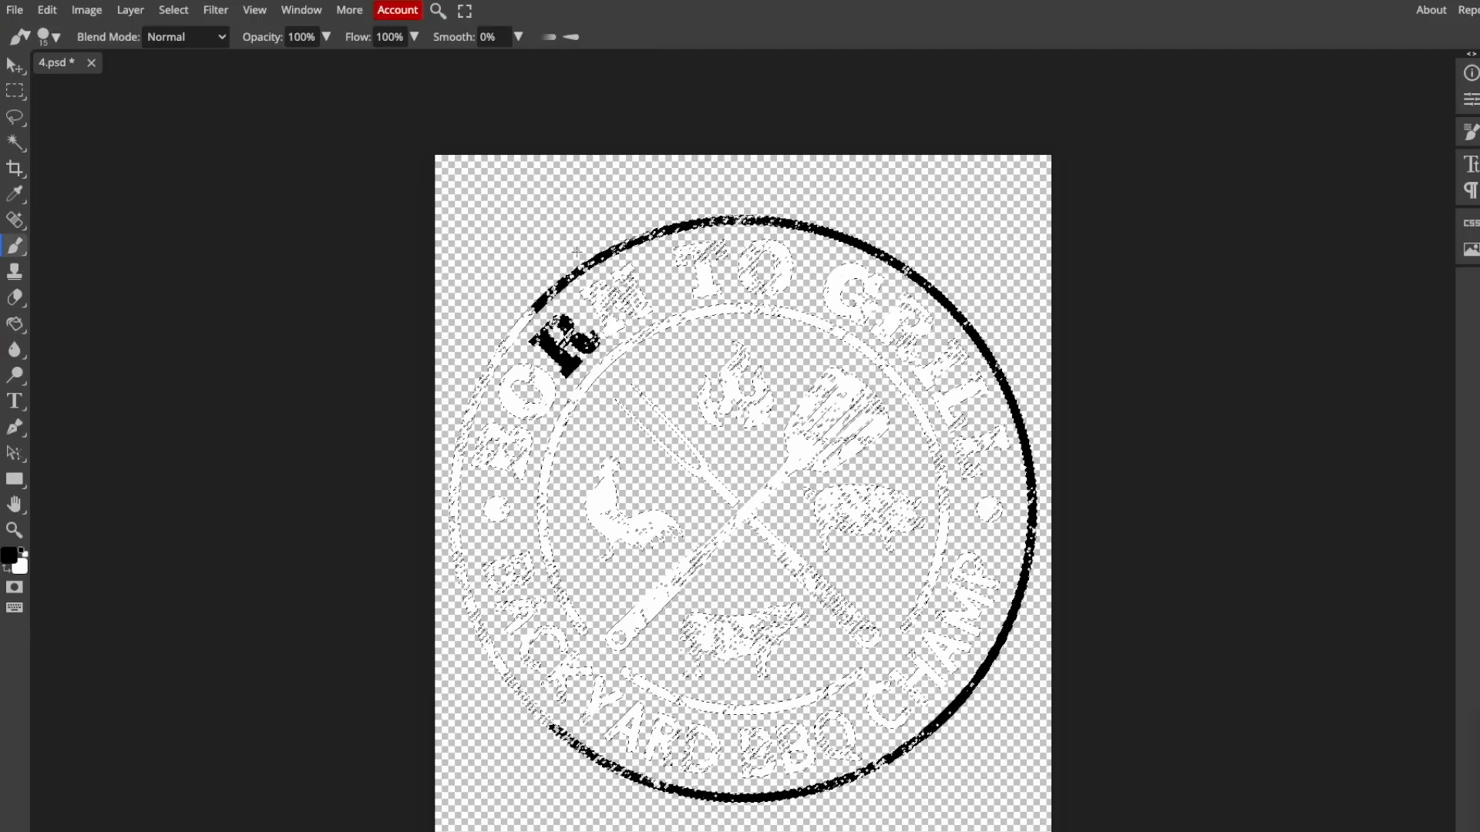
drag(559, 286, 470, 432)
click(57, 38)
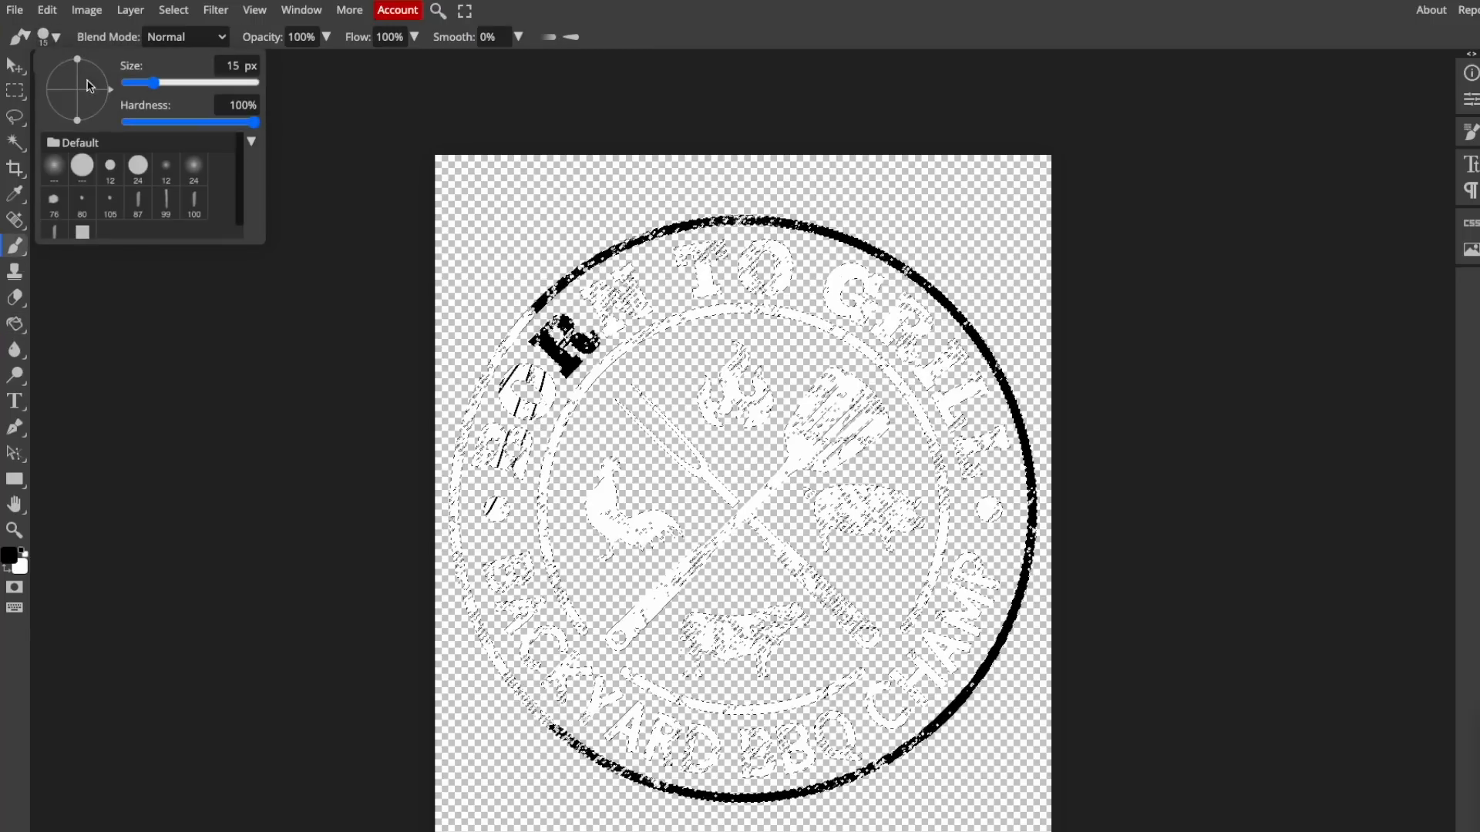
drag(147, 83, 259, 82)
mouse_move(694, 266)
mouse_down()
mouse_move(503, 685)
mouse_move(829, 221)
mouse_move(988, 506)
mouse_move(992, 468)
mouse_move(771, 738)
mouse_move(833, 432)
mouse_move(640, 693)
mouse_move(808, 762)
mouse_move(893, 352)
mouse_move(544, 289)
mouse_move(509, 540)
mouse_move(510, 664)
mouse_up()
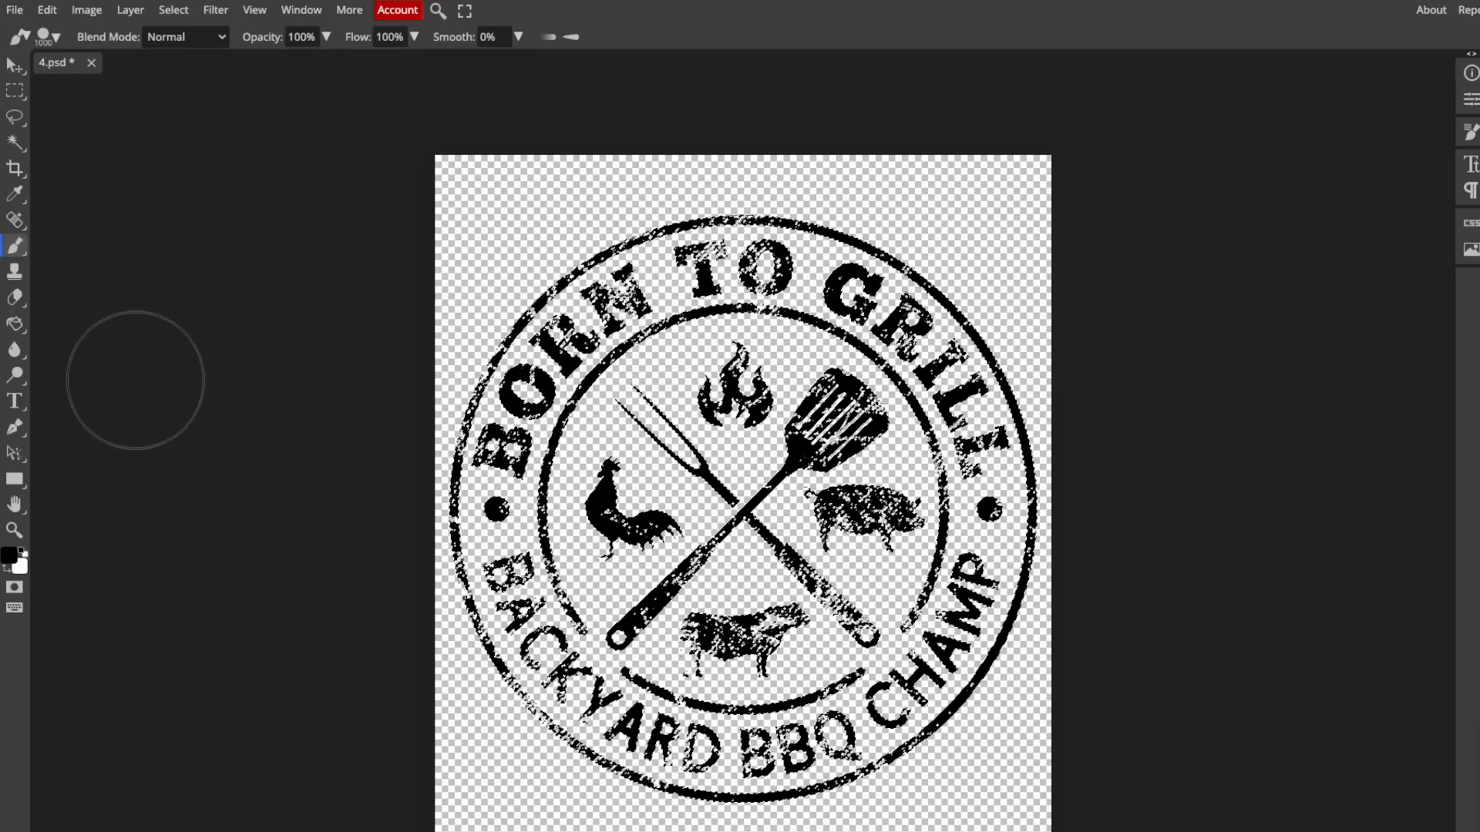
Step: Set the foreground color to red #f63636 and brush it over the upper part of the badge, including BORN TO GRILL
click(9, 558)
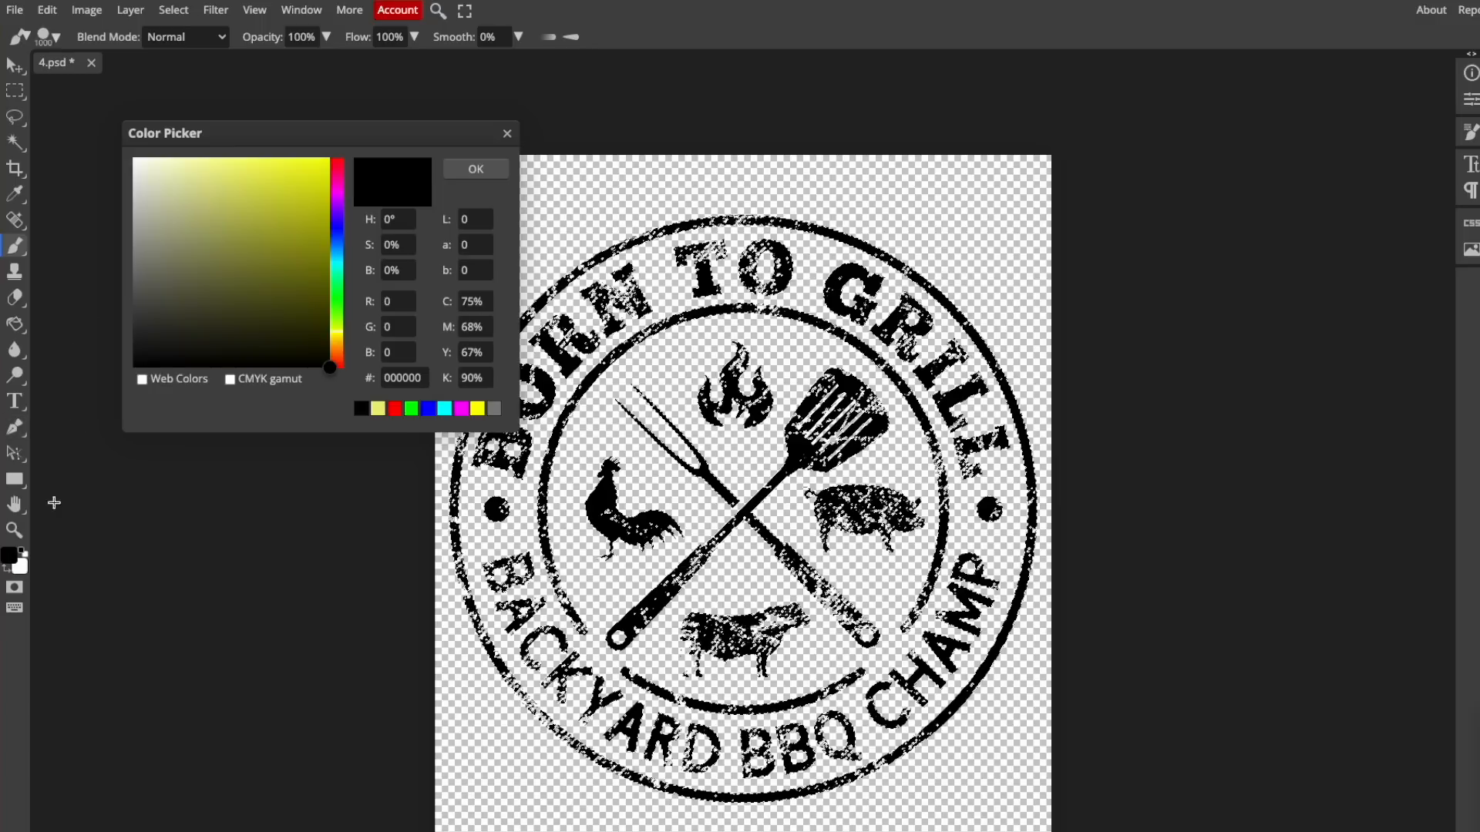
drag(344, 198, 339, 158)
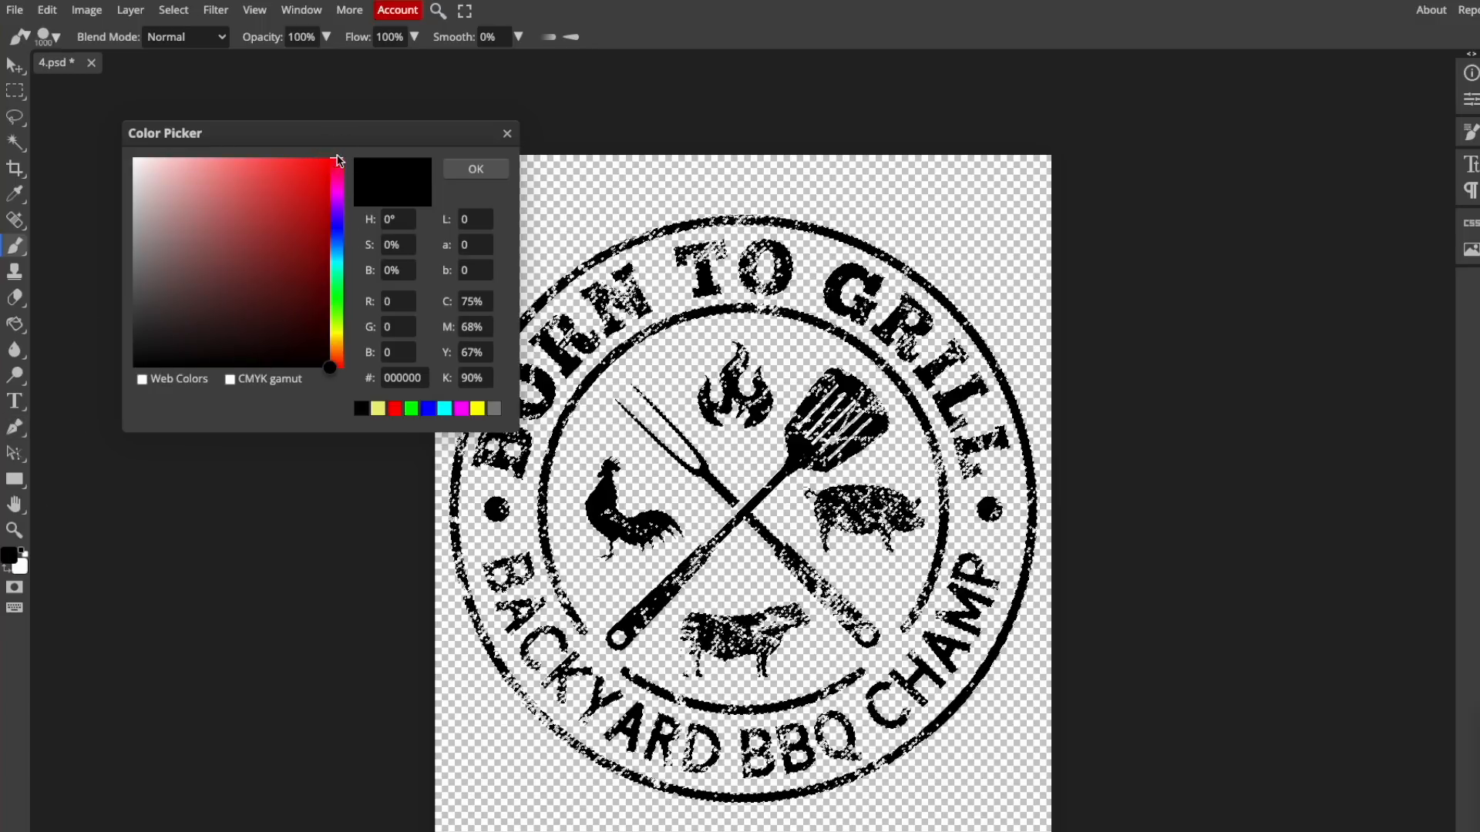
click(287, 159)
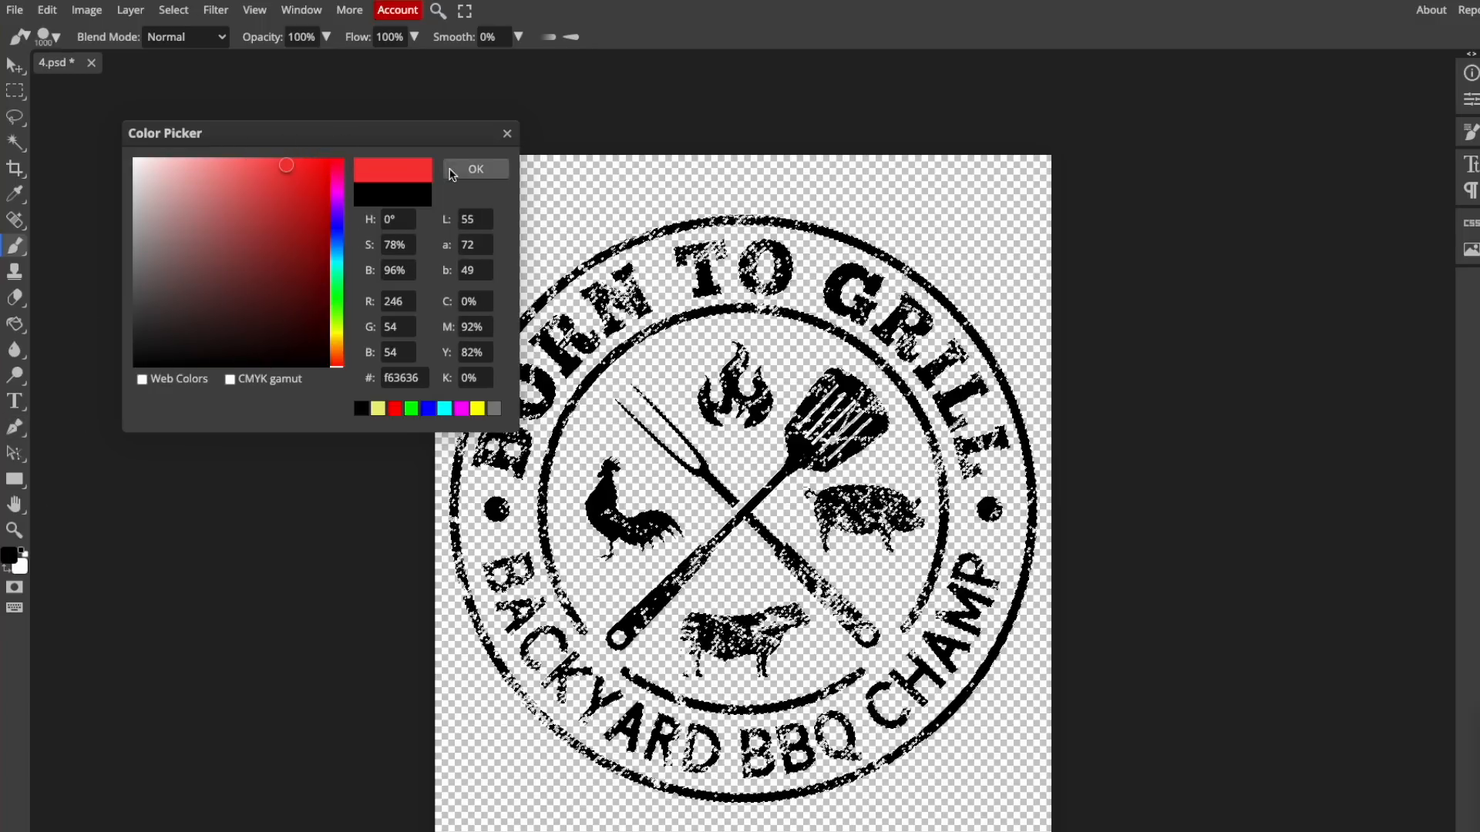
click(476, 169)
mouse_move(1007, 258)
mouse_down()
mouse_move(754, 263)
mouse_move(452, 299)
mouse_move(1044, 335)
mouse_move(494, 389)
mouse_up()
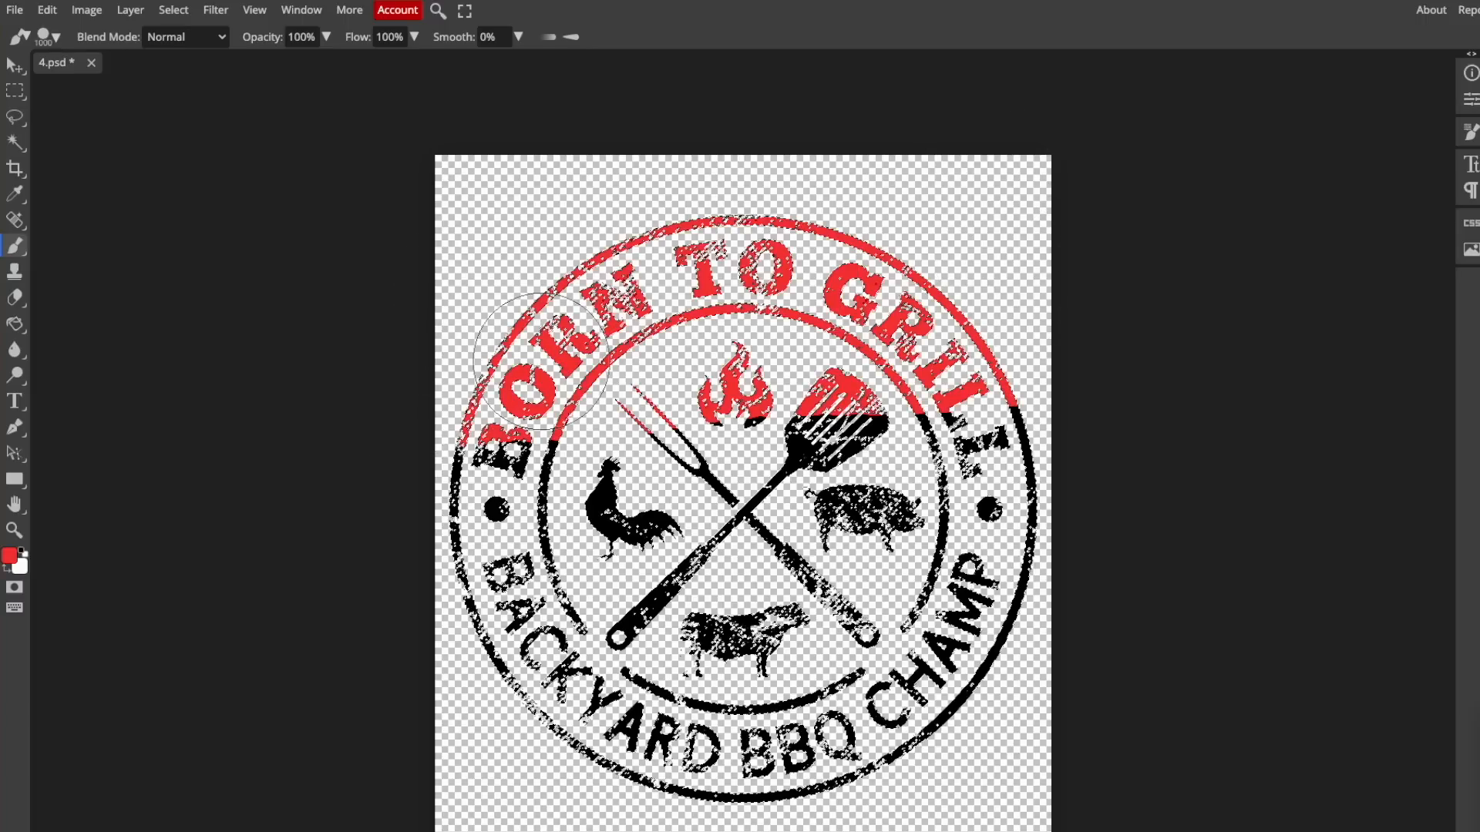
Step: Set the foreground color to white #ffffff and brush it across the middle band of the badge
click(9, 561)
drag(193, 187, 92, 145)
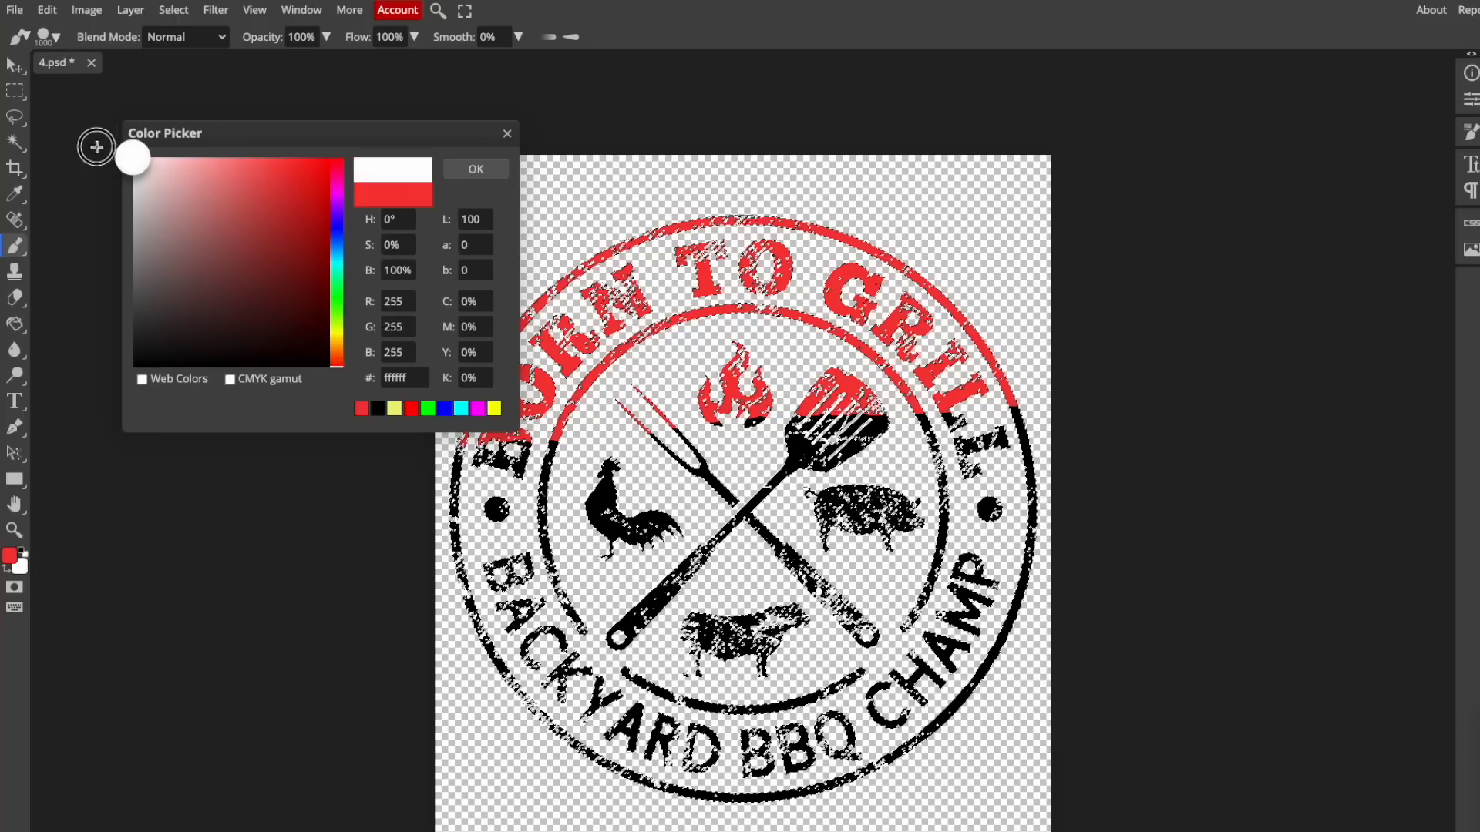
click(463, 171)
mouse_move(1011, 433)
mouse_down()
mouse_move(445, 507)
mouse_move(1022, 491)
mouse_move(429, 594)
mouse_up()
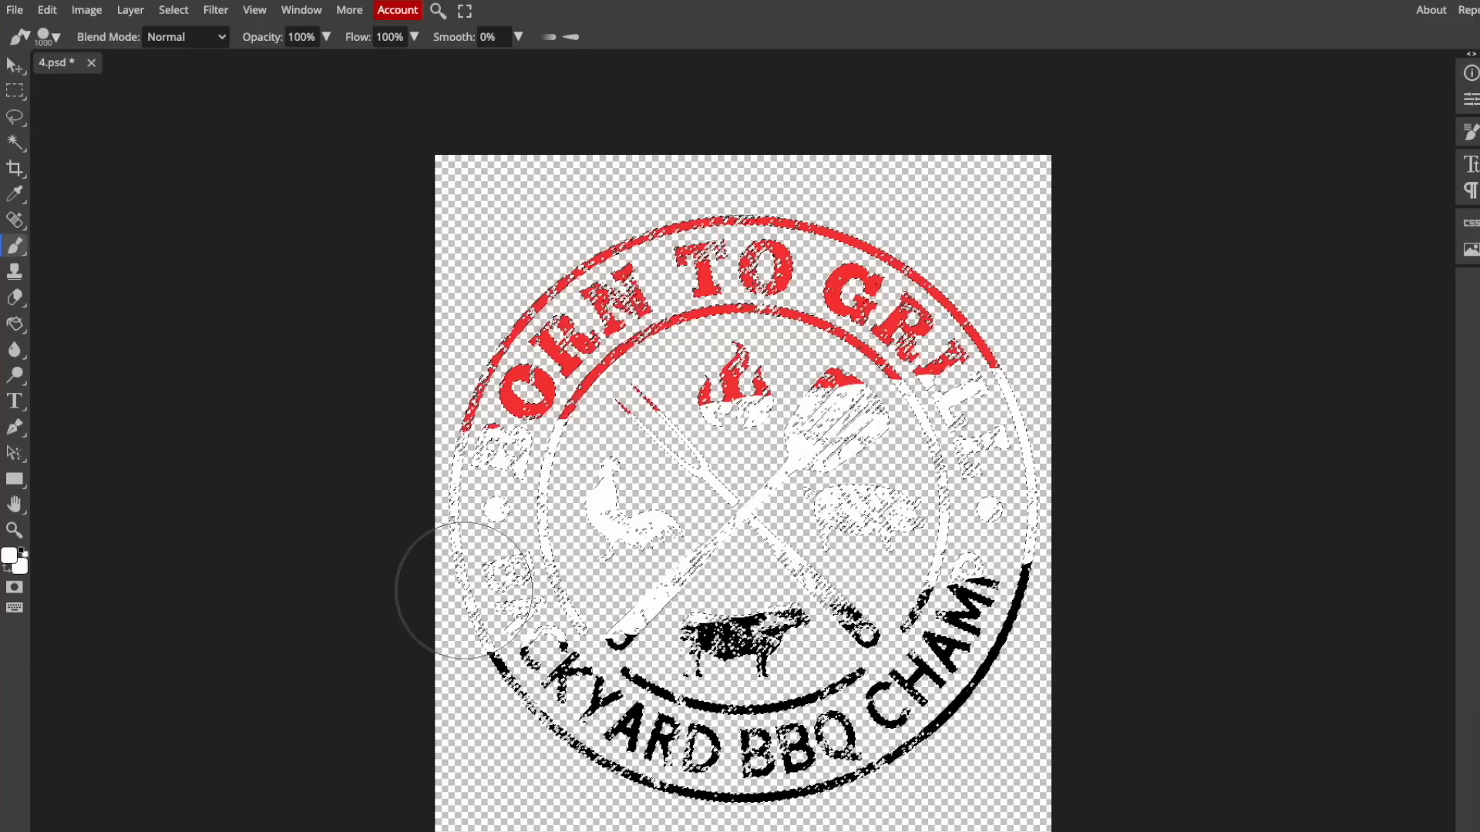
Step: Pick a light purple foreground color, brush it over the badge's lower part with BACKYARD BBQ CHAMP, and clear the selection
click(9, 555)
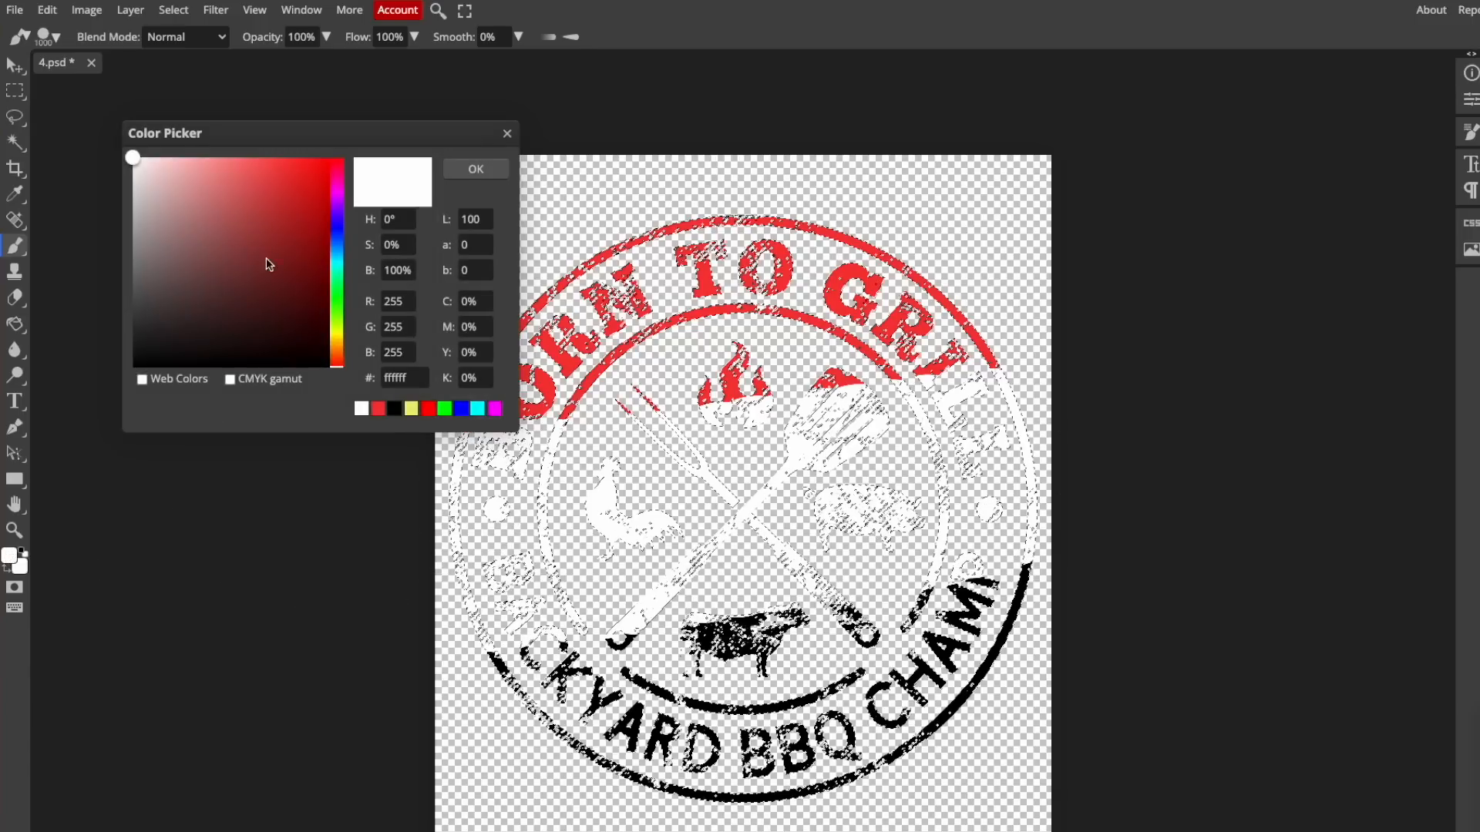
drag(260, 173, 228, 152)
click(476, 169)
mouse_move(717, 632)
mouse_down()
mouse_move(470, 694)
mouse_move(1142, 621)
mouse_move(1064, 603)
mouse_move(519, 753)
mouse_move(935, 746)
mouse_move(1051, 730)
mouse_move(1437, 557)
mouse_up()
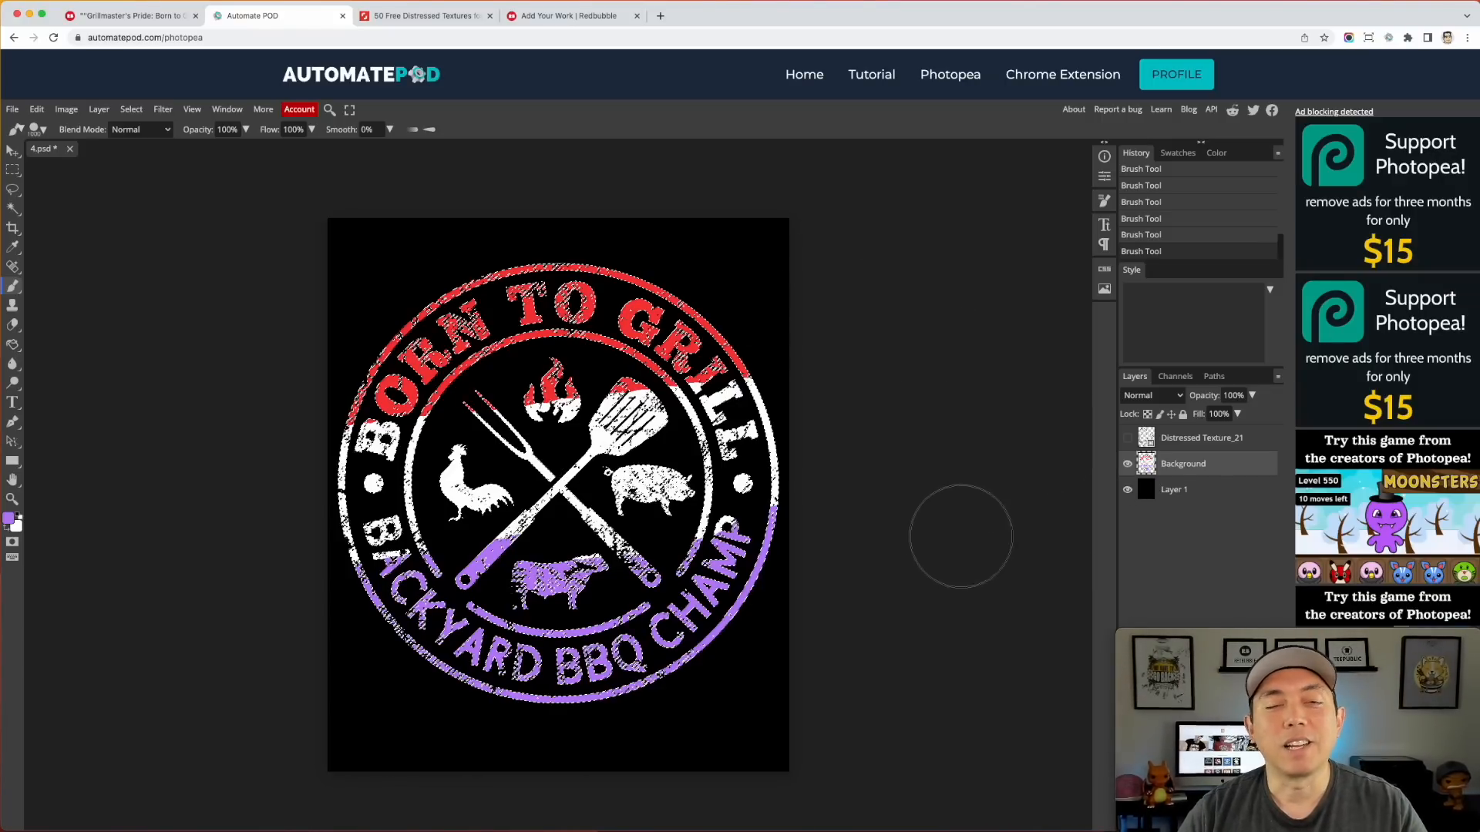
key(ctrl+d)
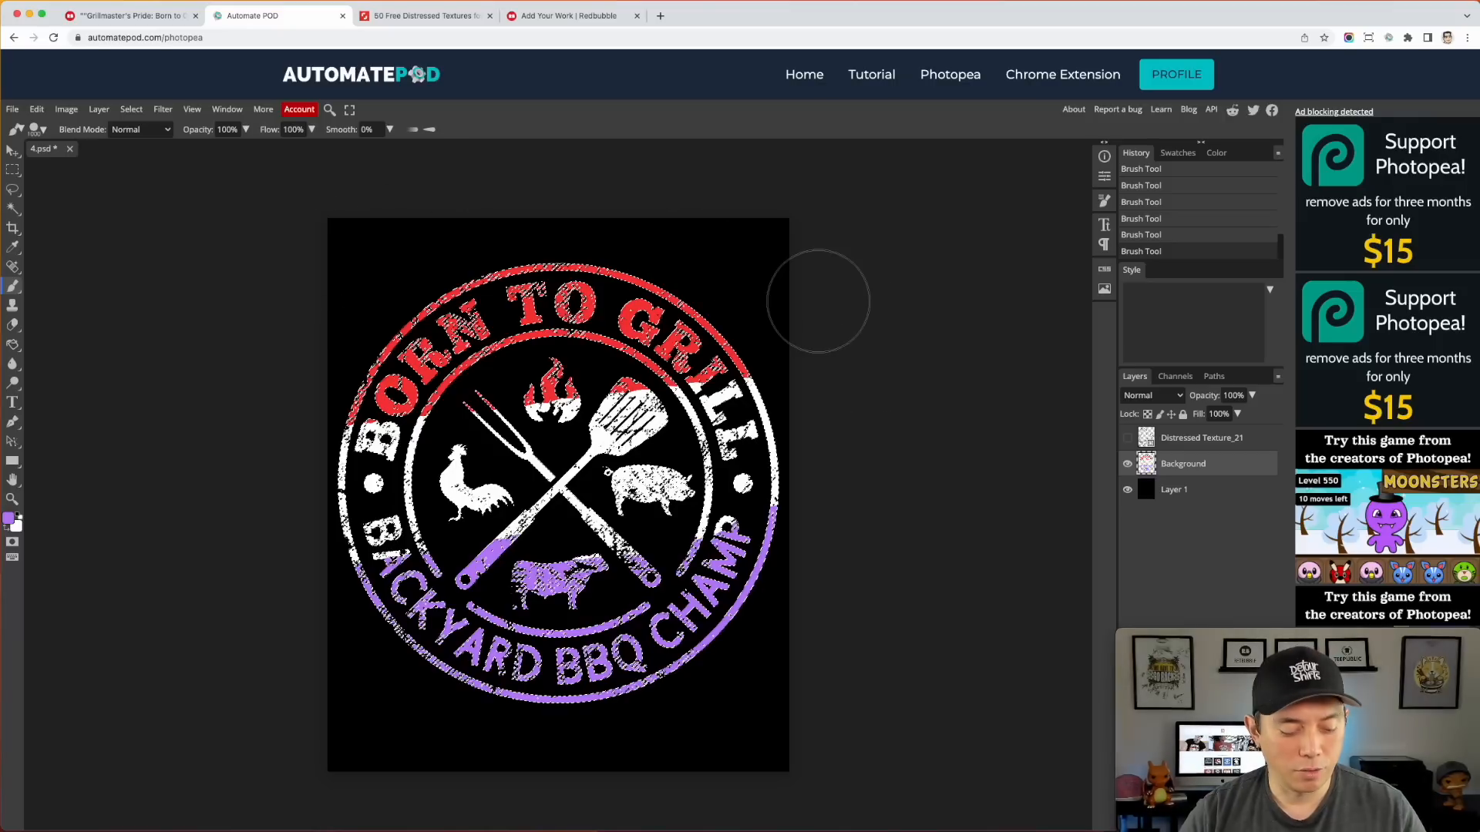